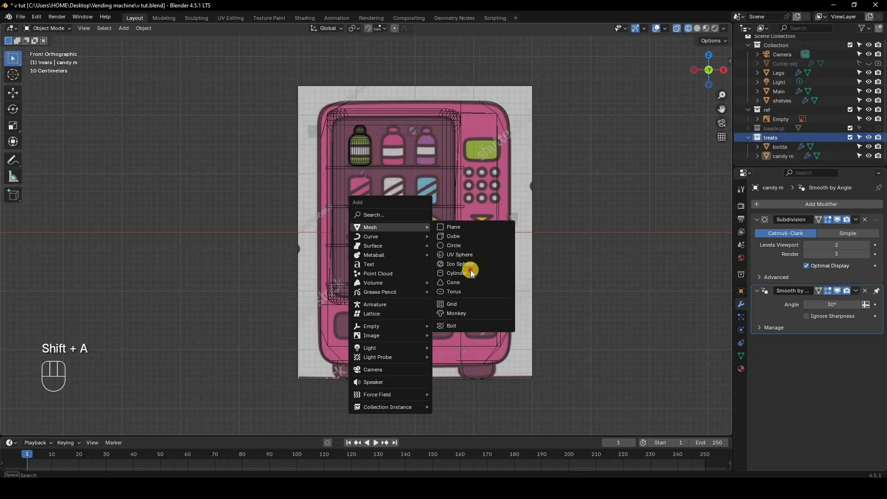
Add a cylinder and move it along Z and X until it is centred on the pink striped treat.
click(470, 271)
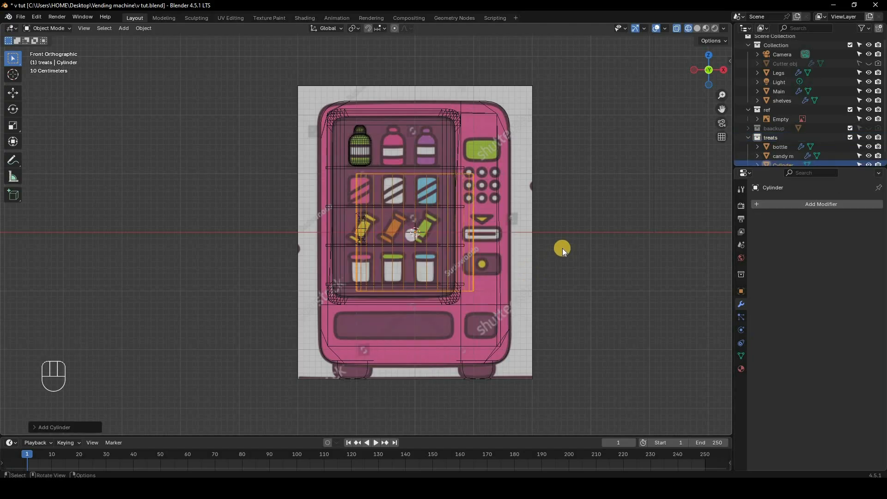
key(g)
key(z)
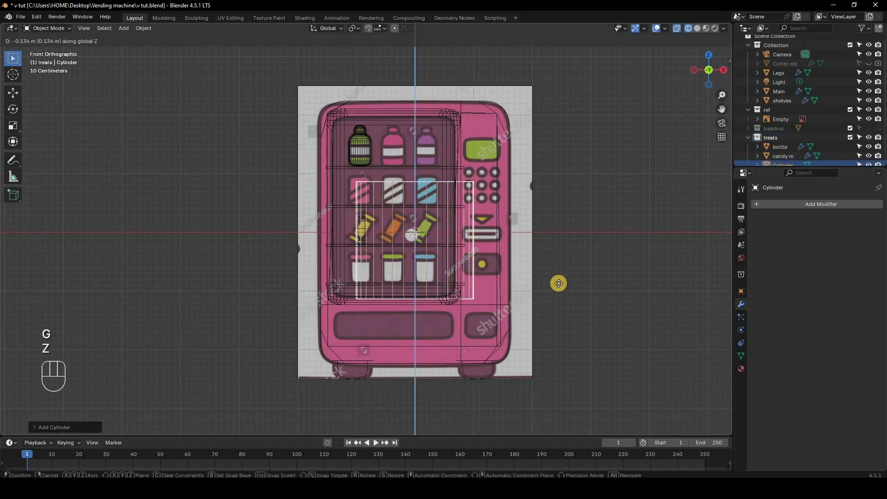
click(558, 284)
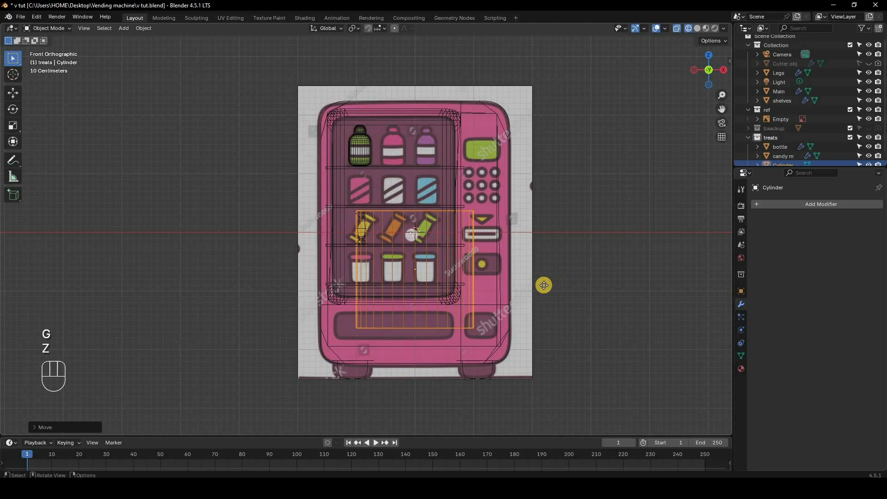
key(g)
key(x)
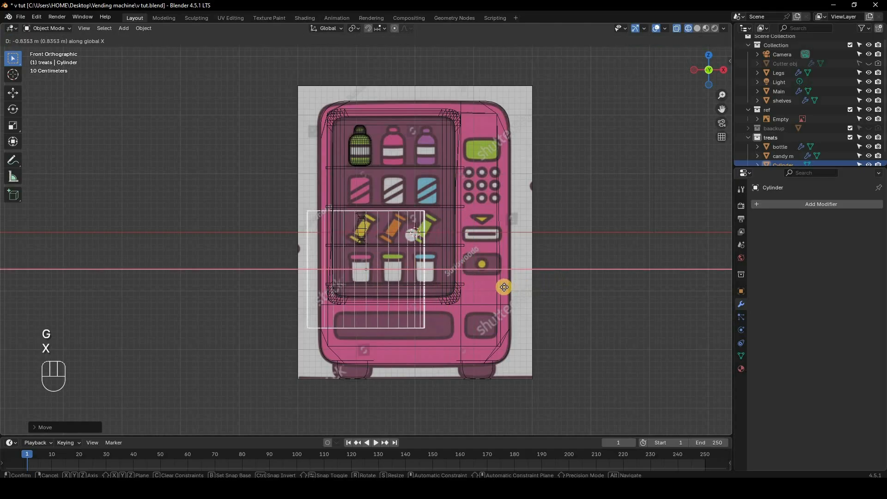
click(505, 217)
key(g)
key(z)
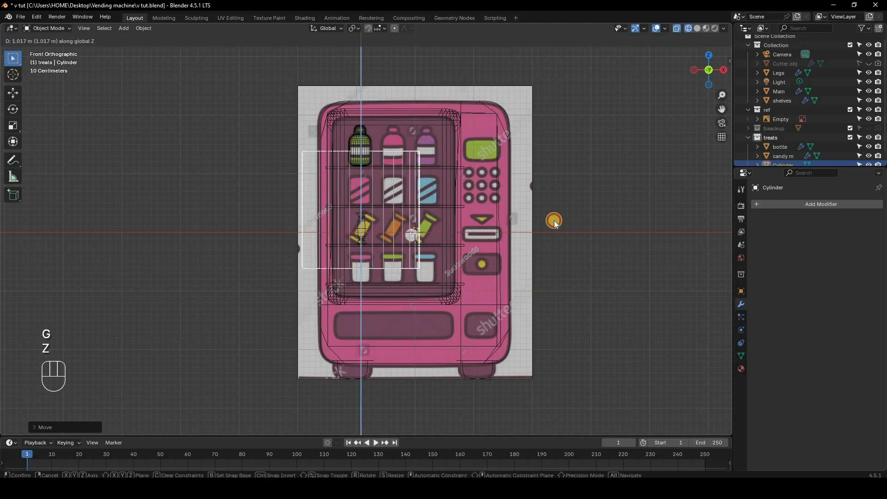
Scale the cylinder down uniformly to the pink striped treat's size, and narrow it in X and Y only.
key(s)
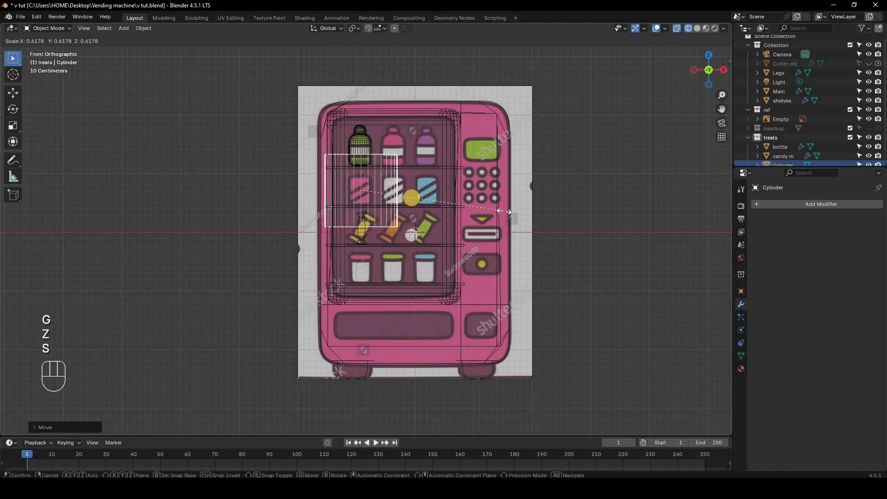
click(405, 201)
scroll(445, 171, up, 6)
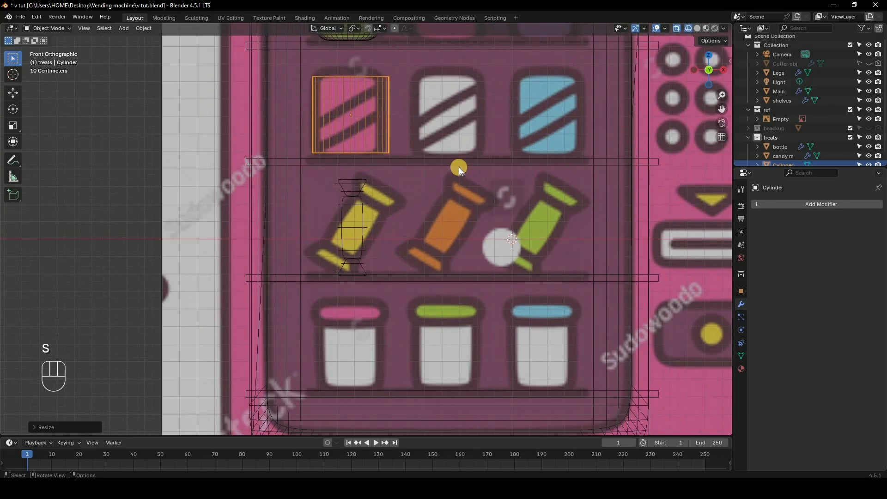
key(s)
key(shift+z)
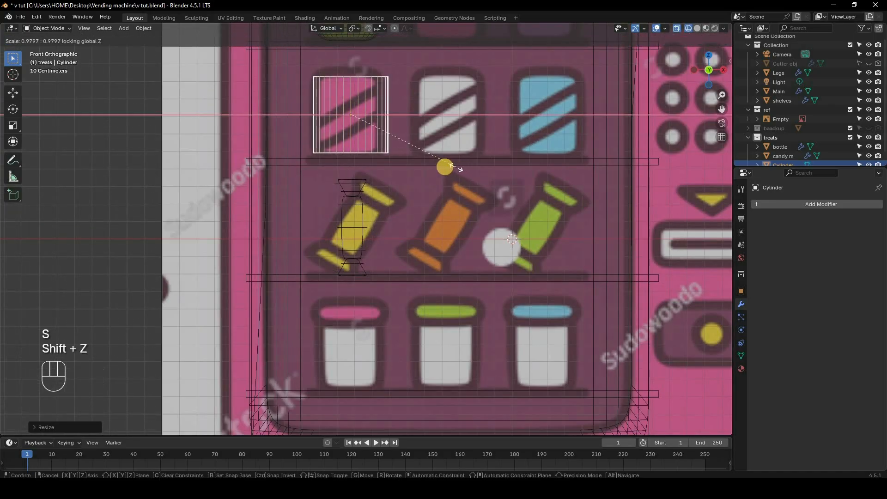
click(468, 163)
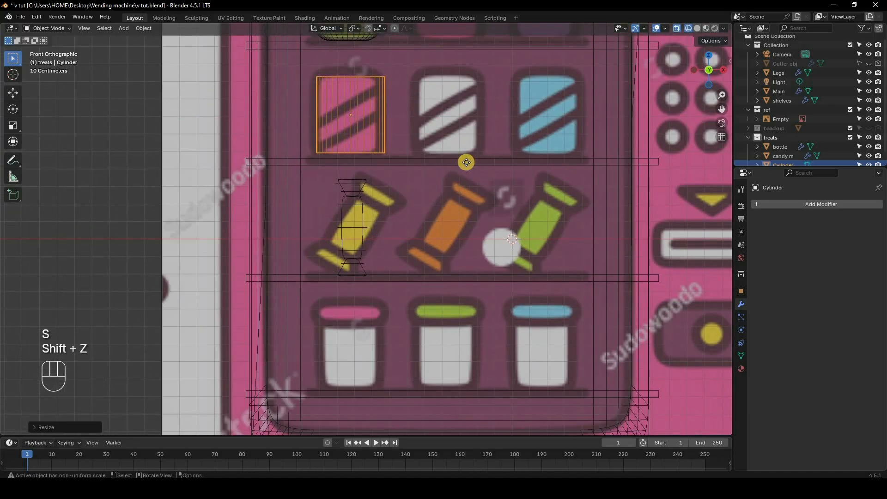
Shift the cylinder slightly along X over the pink striped treat and stretch it along Z to a scale of about 0.237.
key(g)
key(x)
click(464, 162)
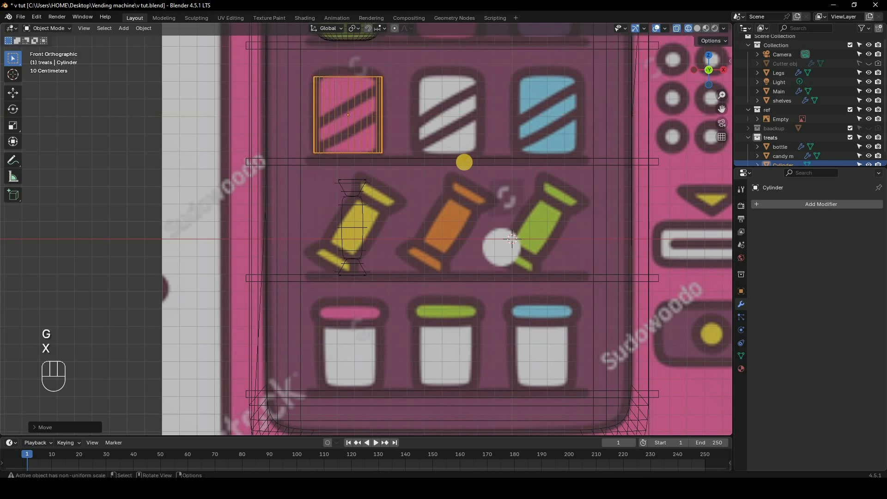
key(s)
key(z)
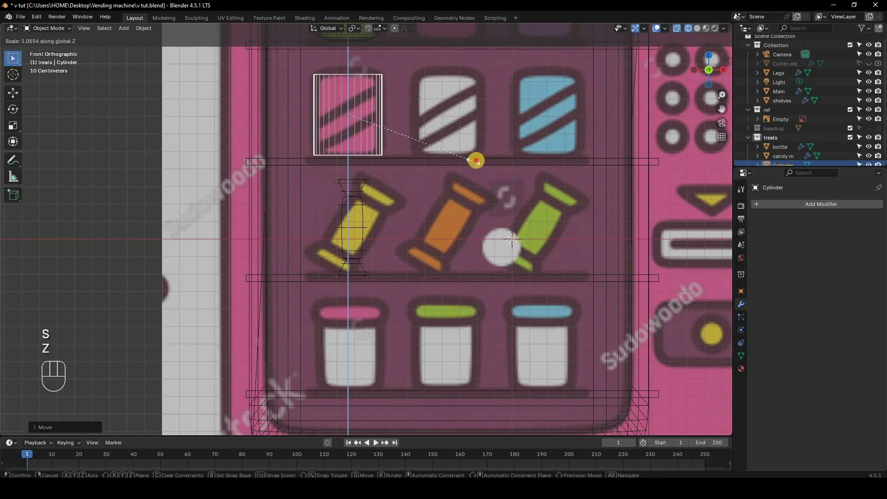
Show the cylinder's object transform values and apply its scale.
click(741, 297)
click(739, 292)
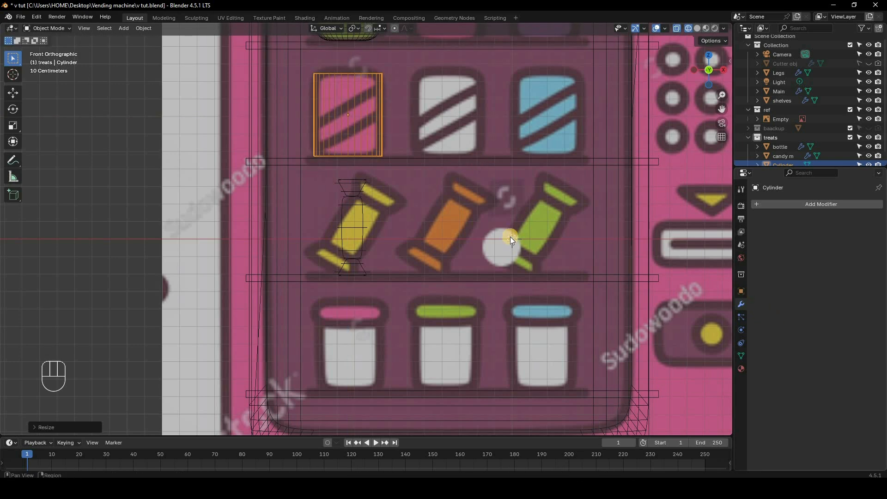
key(ctrl+a)
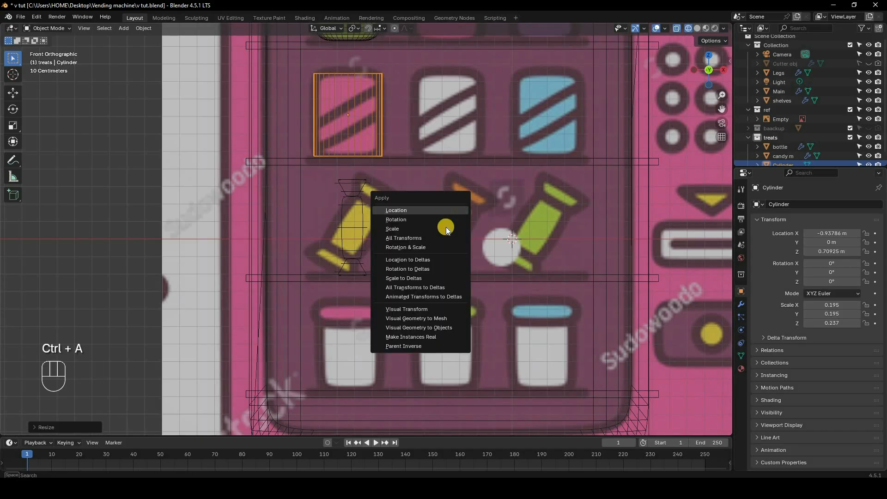
key(Return)
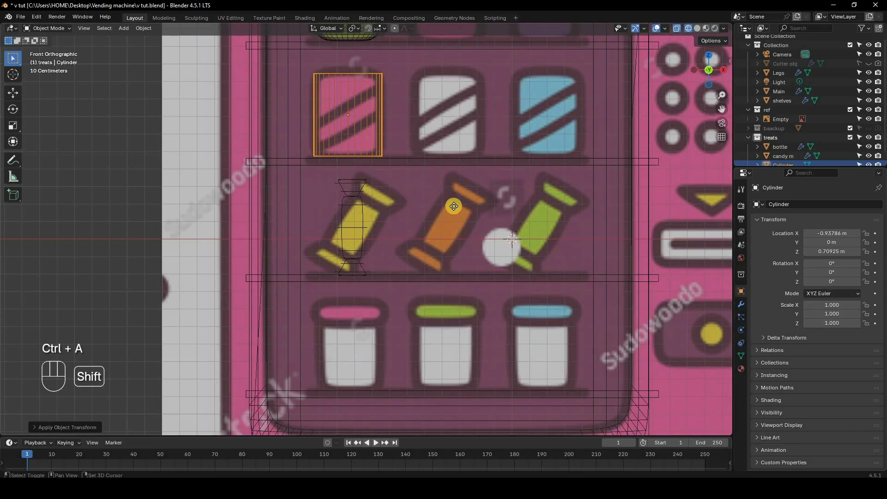
Duplicate the cylinder and move the copy down about 1.33 m along Z onto the pink-lidded jar.
key(shift+d)
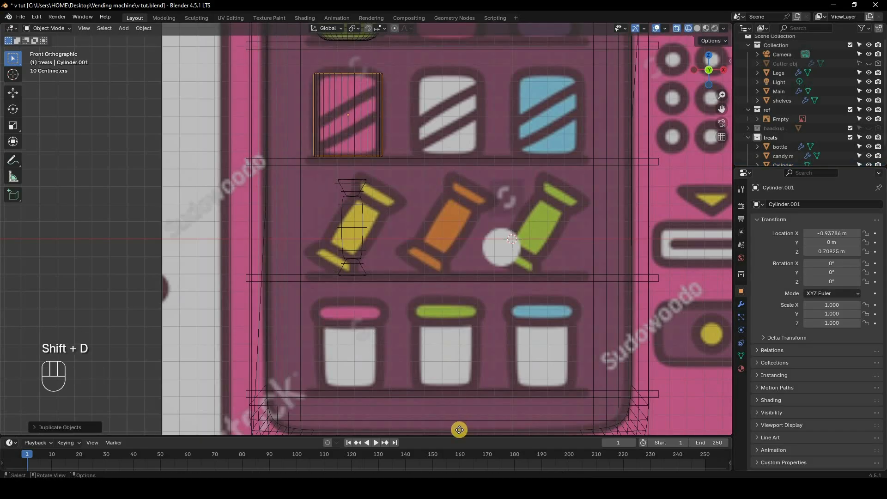
key(g)
key(z)
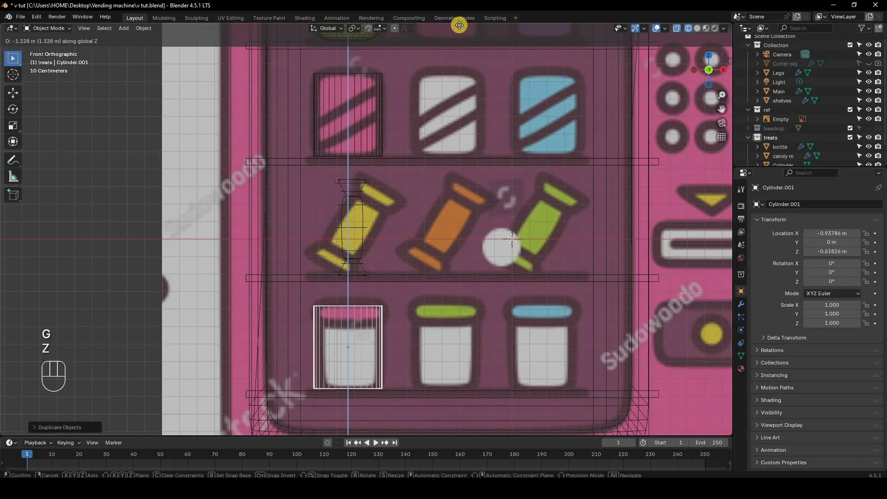
click(460, 28)
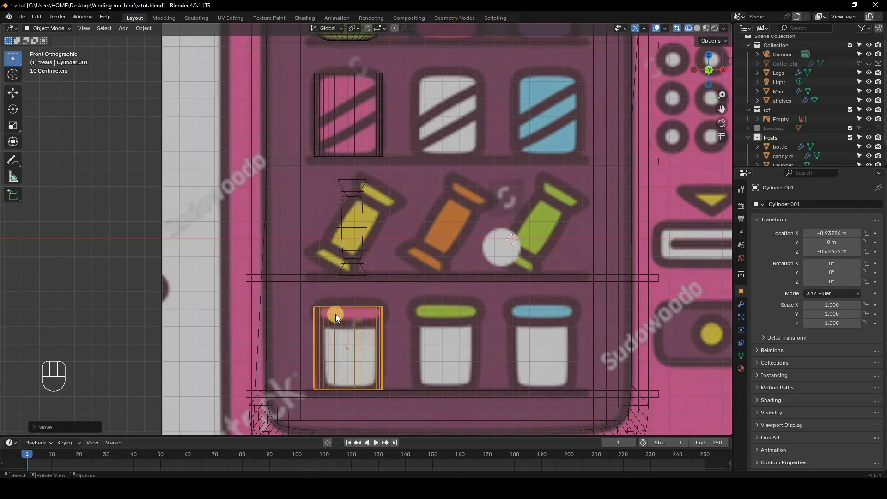
Lower the copied cylinder's top face about 0.09 m along Z to the base of the jar's lid.
key(Tab)
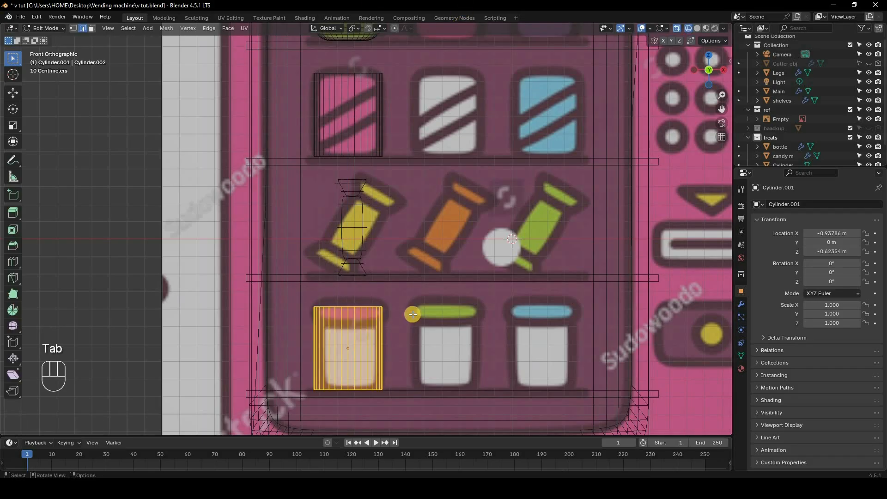
drag(305, 295, 412, 315)
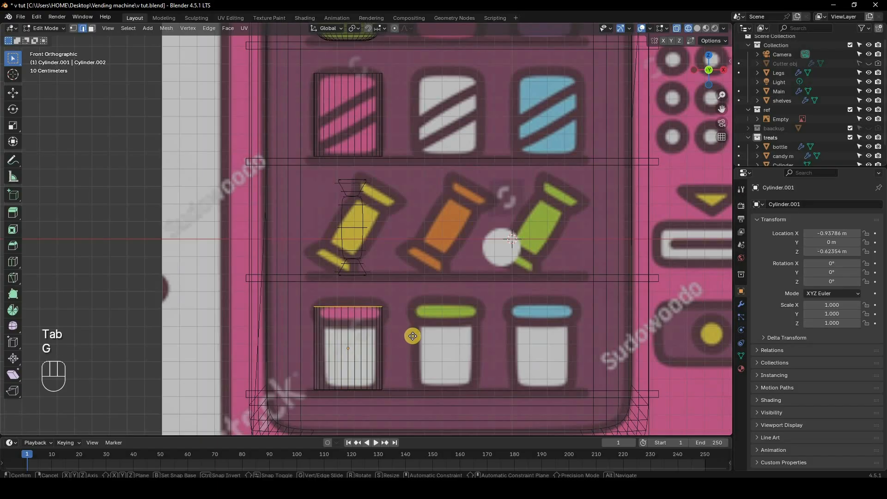
key(g)
key(z)
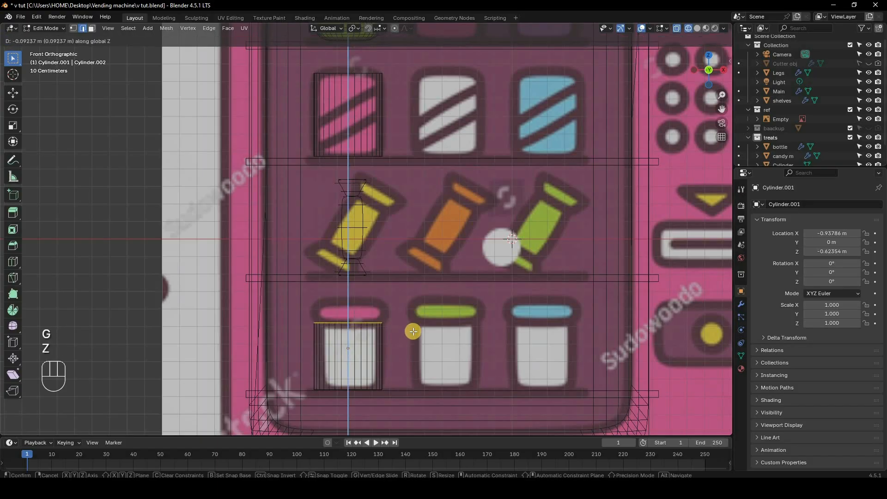
click(412, 331)
key(s)
key(shift+z)
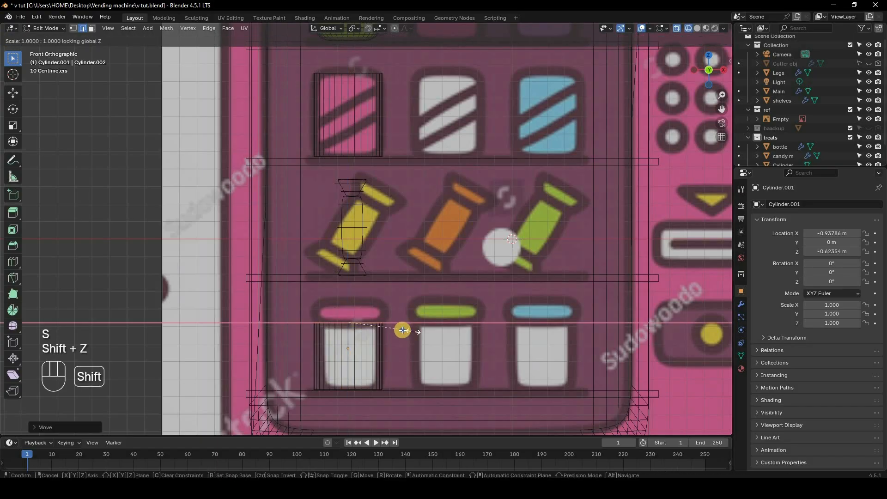
click(401, 330)
Scale the whole jar mesh to about 0.78 in X and Y, leaving Z locked, to match the jar body.
key(a)
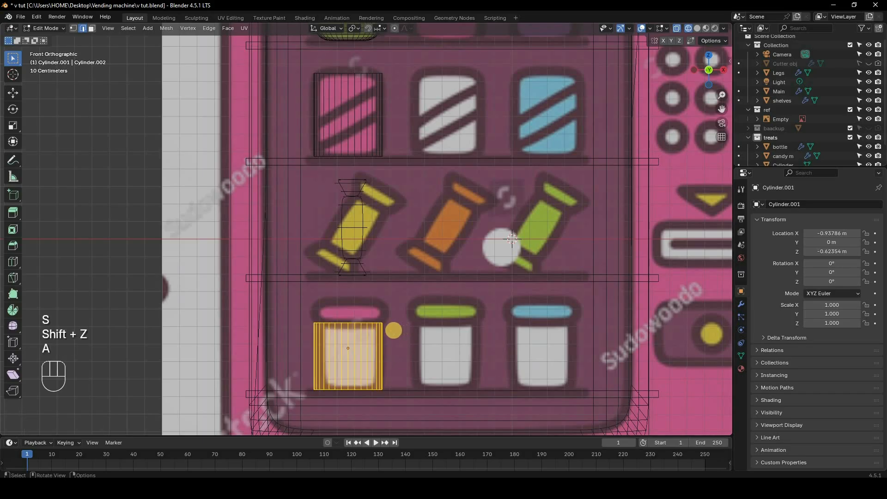
key(s)
key(shift+z)
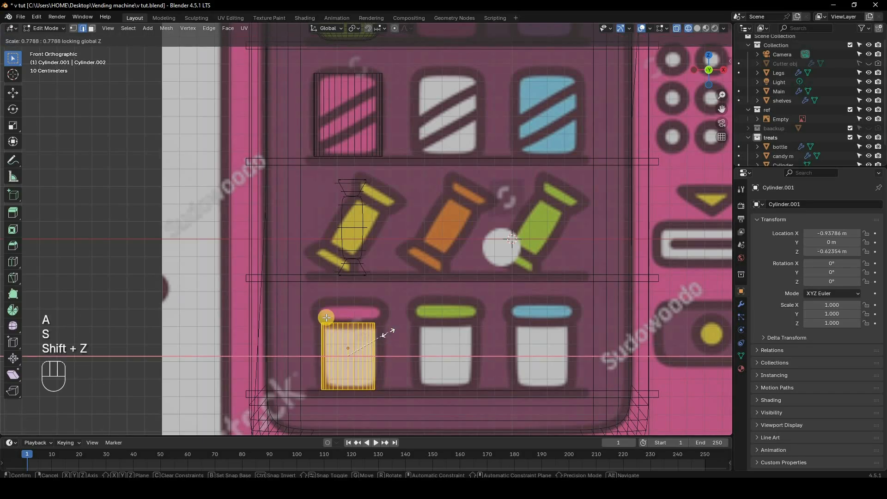
click(370, 323)
Extrude the jar's top face in place and scale it outward by about 1.27 to the lid's width.
drag(422, 333, 423, 334)
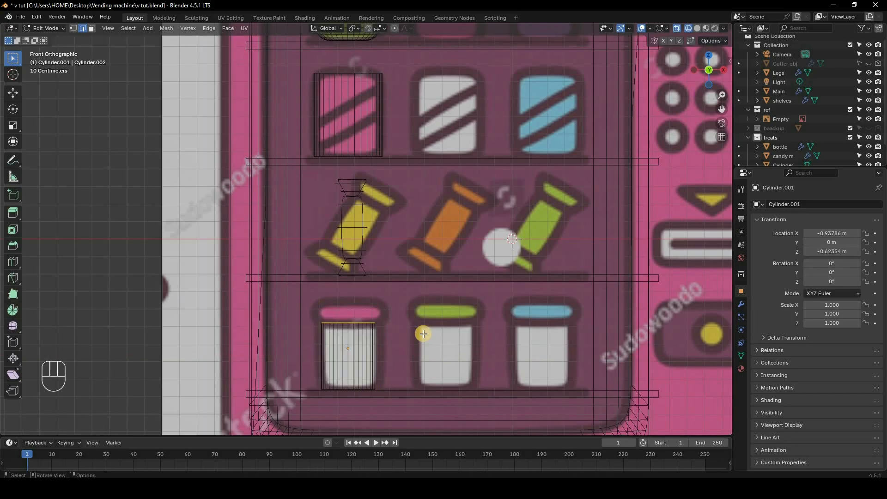
key(e)
right_click(415, 310)
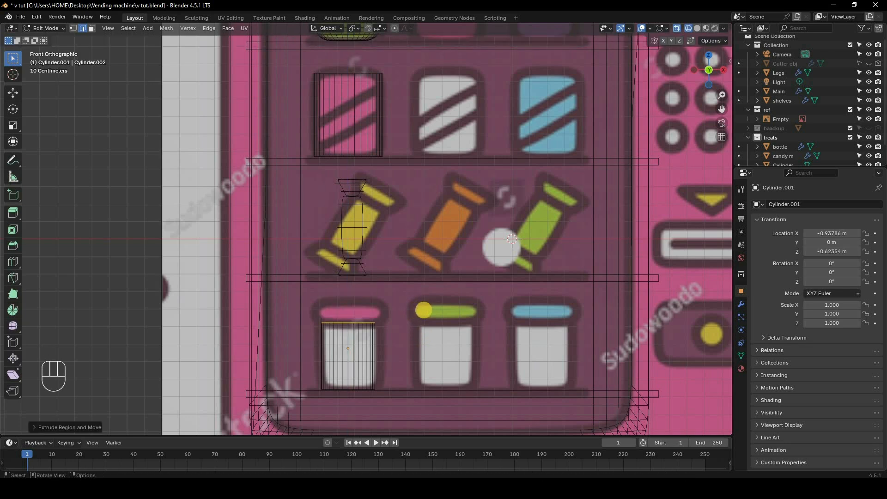
key(s)
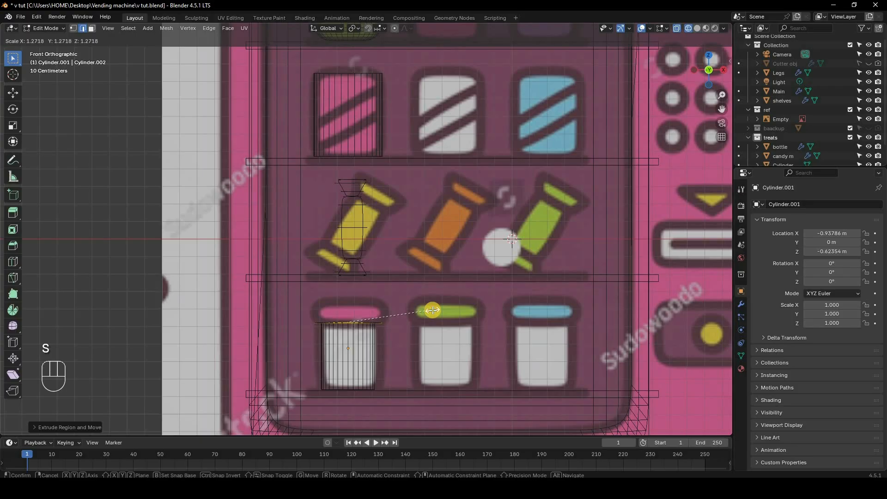
click(432, 298)
Extrude the widened top face upward about 0.11 m along Z to form the lid, and return to Object Mode.
key(e)
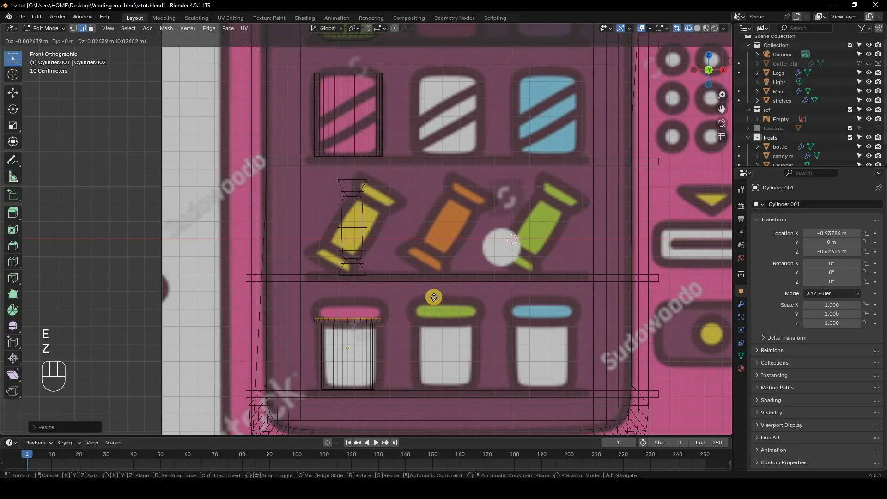
key(z)
key(z)
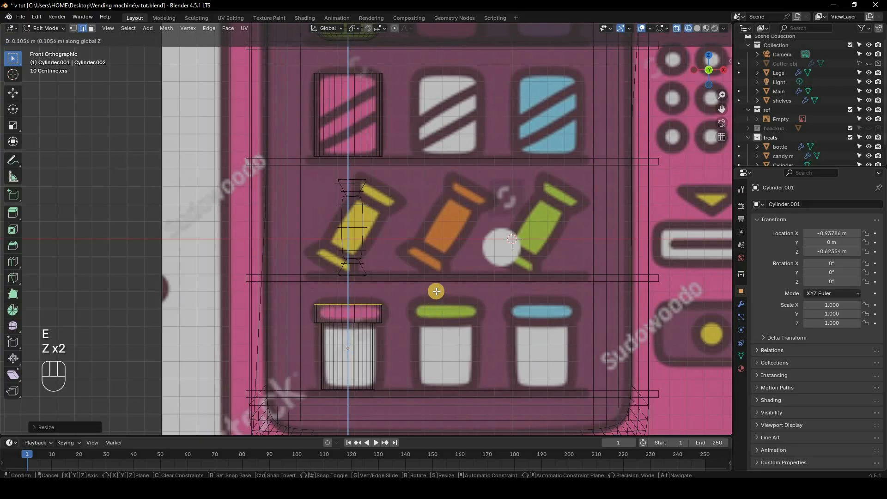
click(432, 309)
key(Tab)
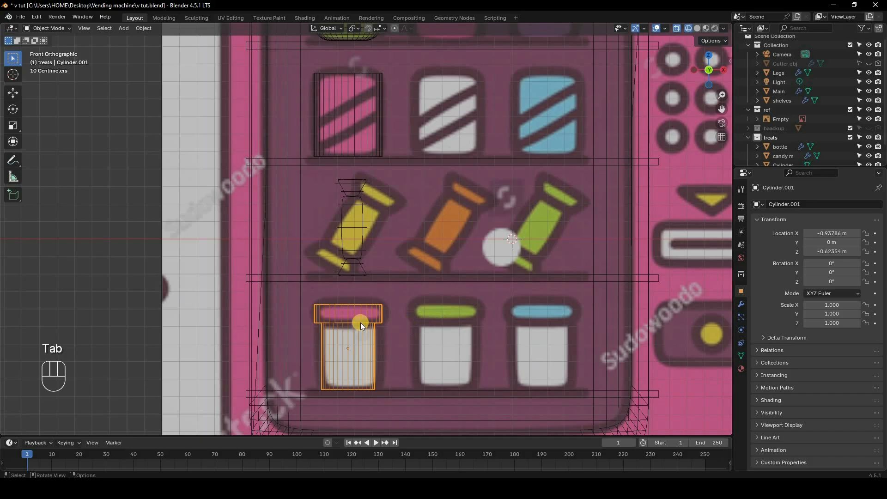
Apply Shade Auto Smooth to the jar in solid view and return to wireframe view.
key(z)
right_click(423, 309)
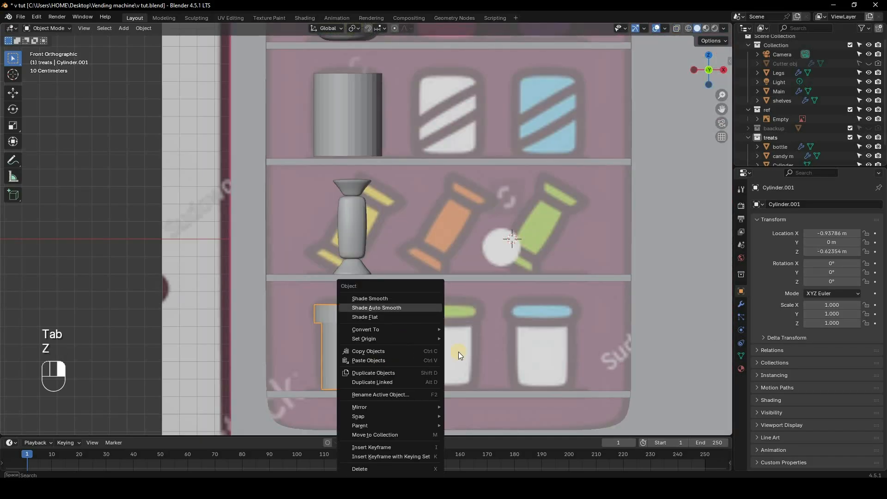
key(z)
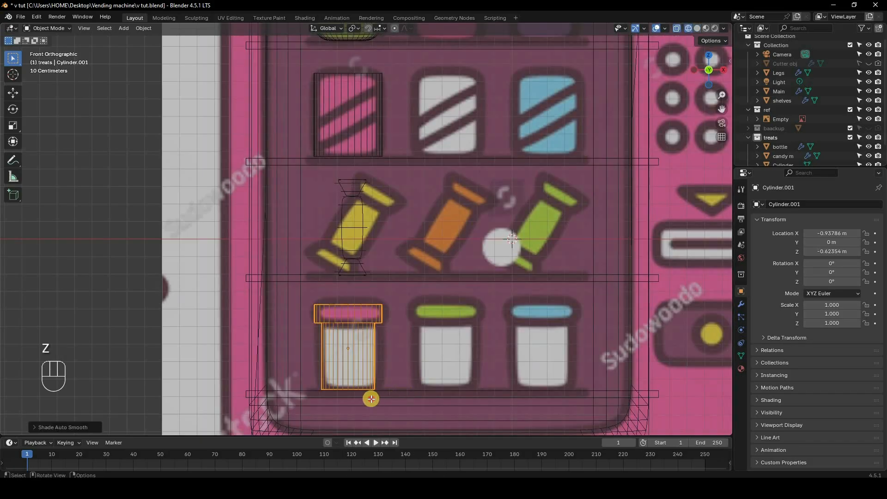
Bevel the jar's bottom edge loop by about 0.04 m with 3 segments.
key(Tab)
drag(377, 398, 307, 379)
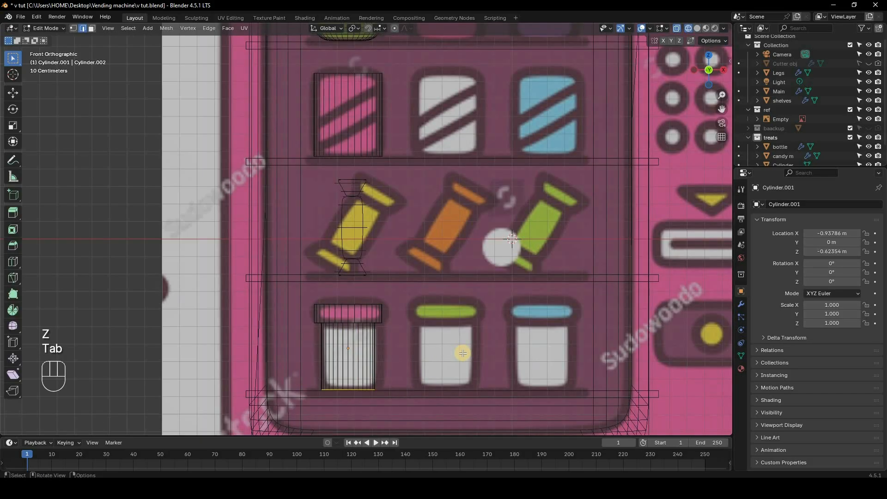
key(ctrl+b)
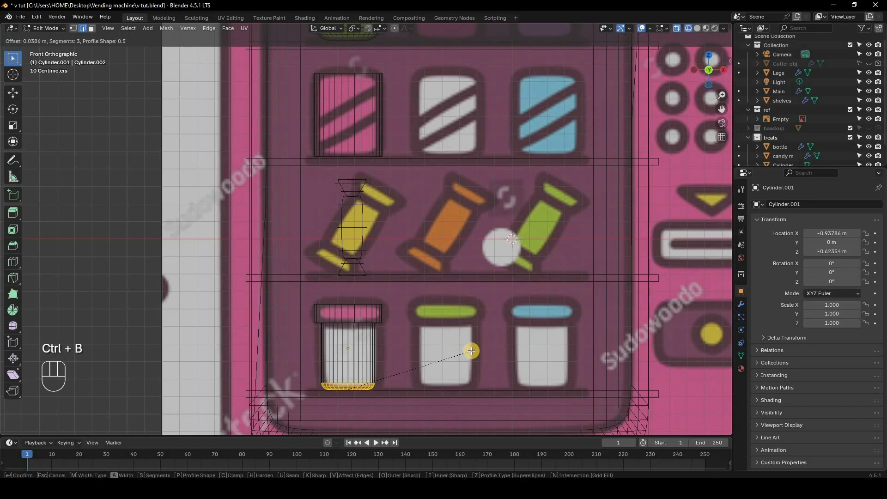
click(329, 317)
Bevel the top edge loop of the jar's lid by about 0.02 m with 3 segments.
drag(304, 292, 415, 312)
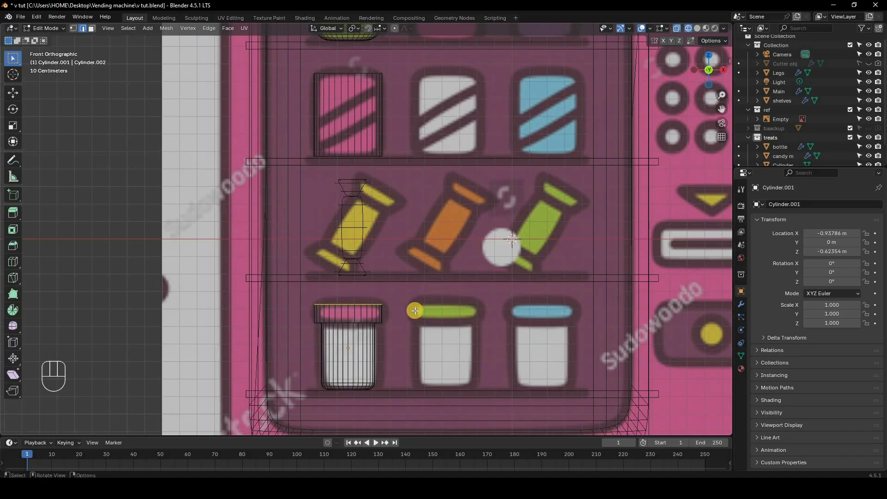
key(ctrl+b)
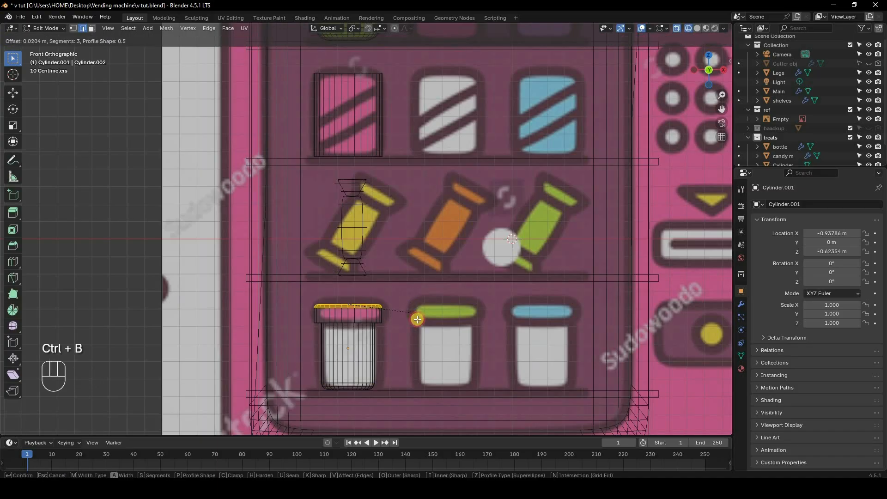
click(434, 314)
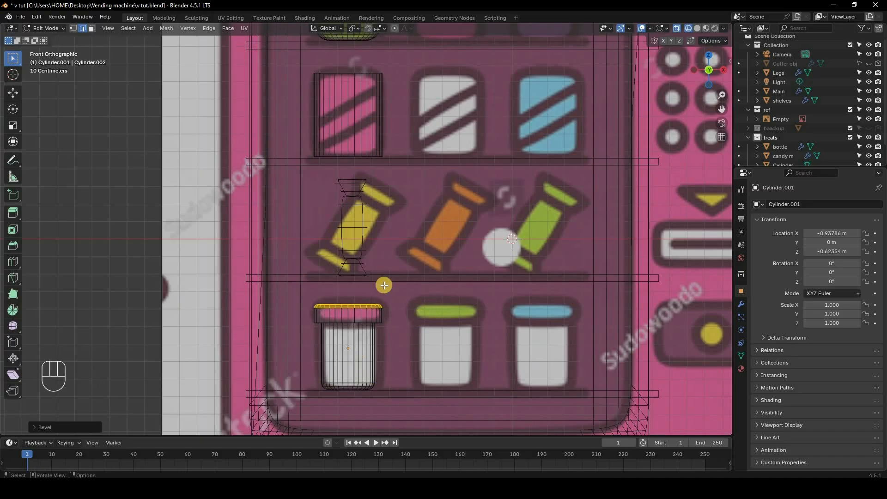
In solid view, bevel the lid's lower edge loop with 3 segments, and return to Object Mode in front view.
middle_drag(392, 283, 418, 327)
key(z)
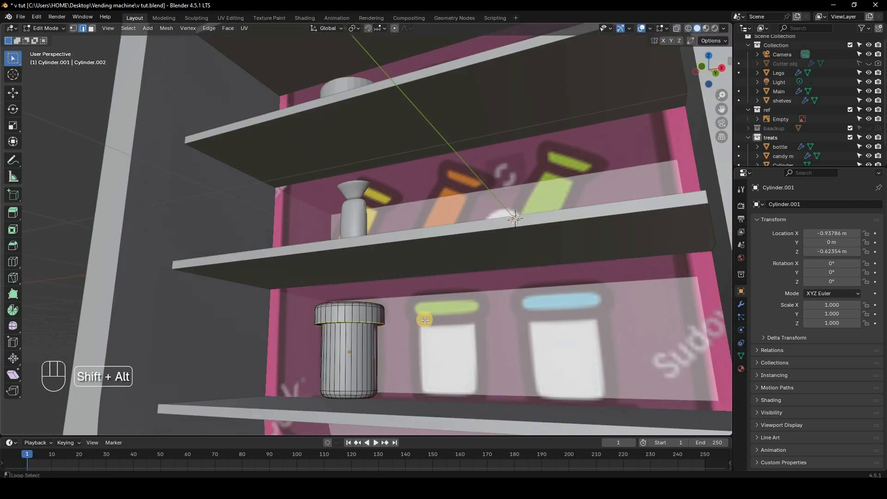
key(ctrl+b)
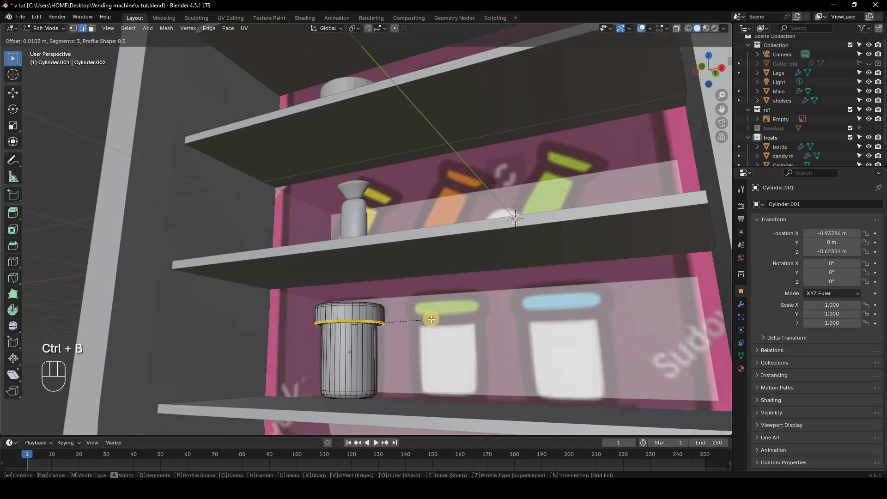
click(432, 317)
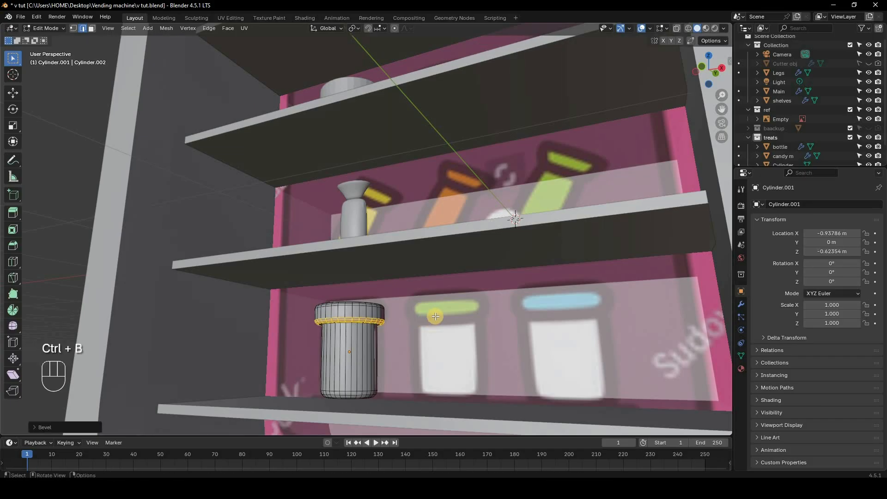
key(KP_1)
key(Tab)
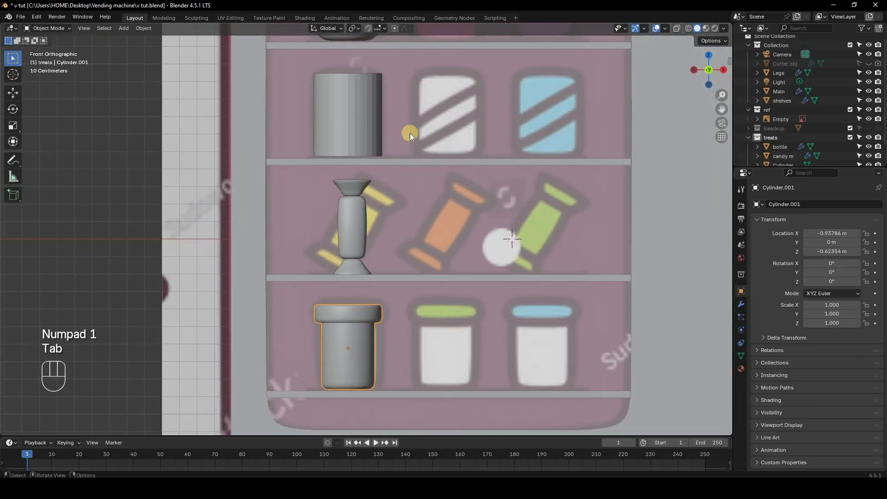
Move the can's bottom edge loop slightly down along Z to meet the shelf, working in wireframe view.
click(359, 225)
key(z)
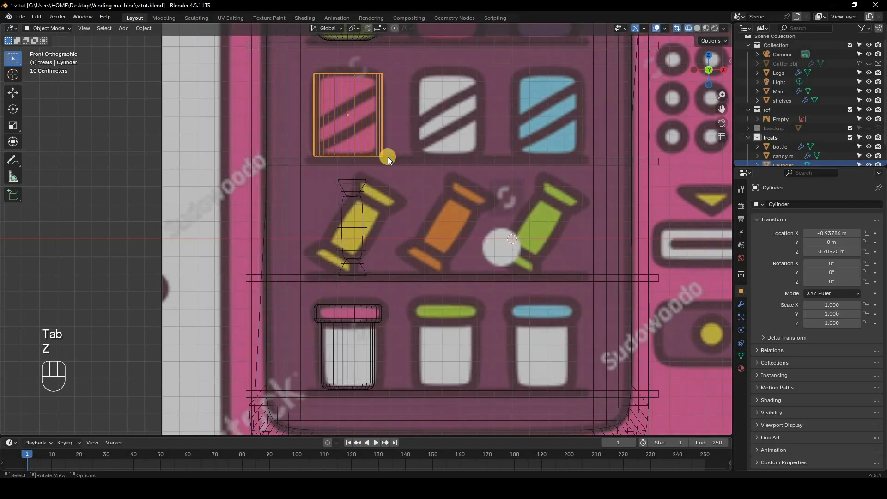
key(Tab)
drag(389, 165, 424, 136)
key(g)
key(z)
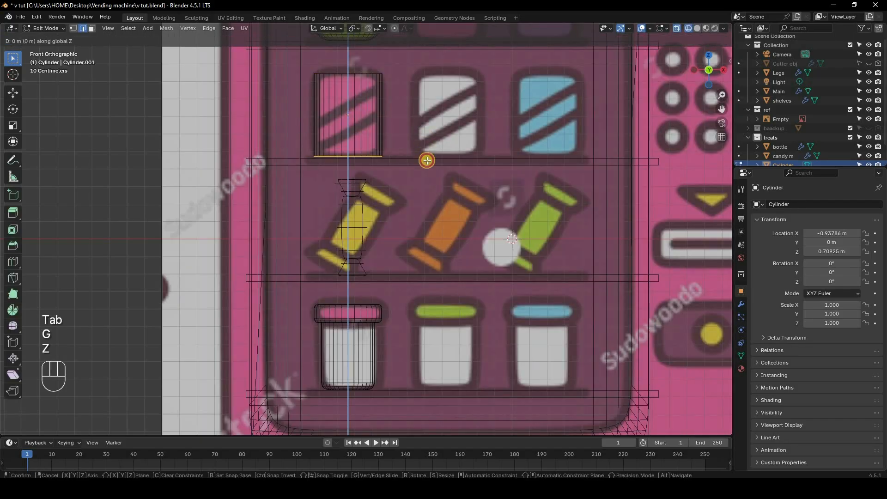
click(412, 143)
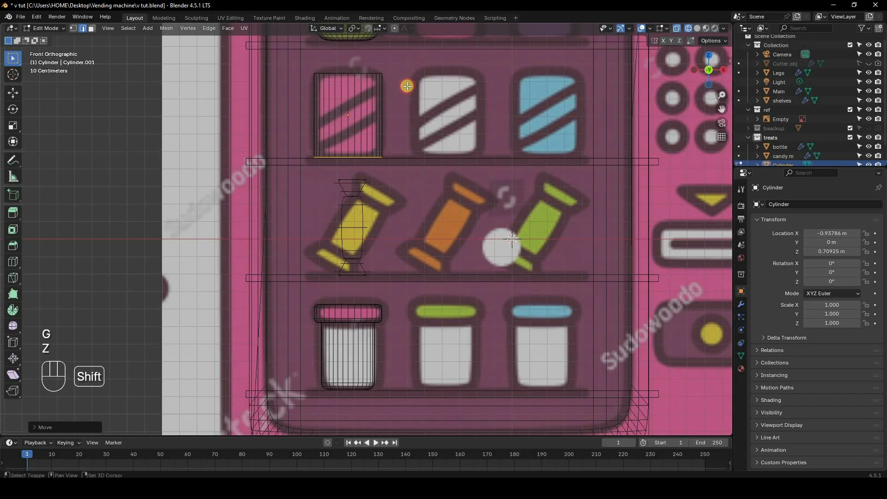
Bevel the can's top and bottom edge loops together by about 0.05 m with 3 segments, and return to Object Mode.
shift+drag(304, 65, 393, 86)
key(ctrl+b)
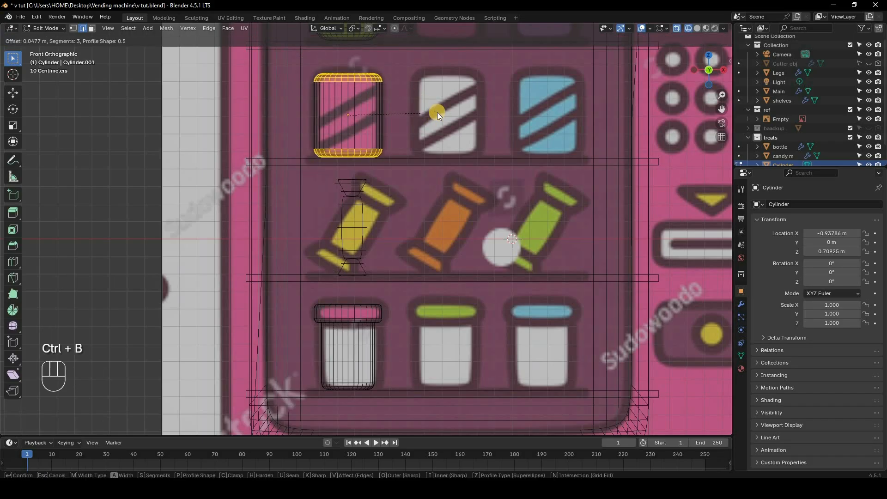
click(434, 113)
key(Tab)
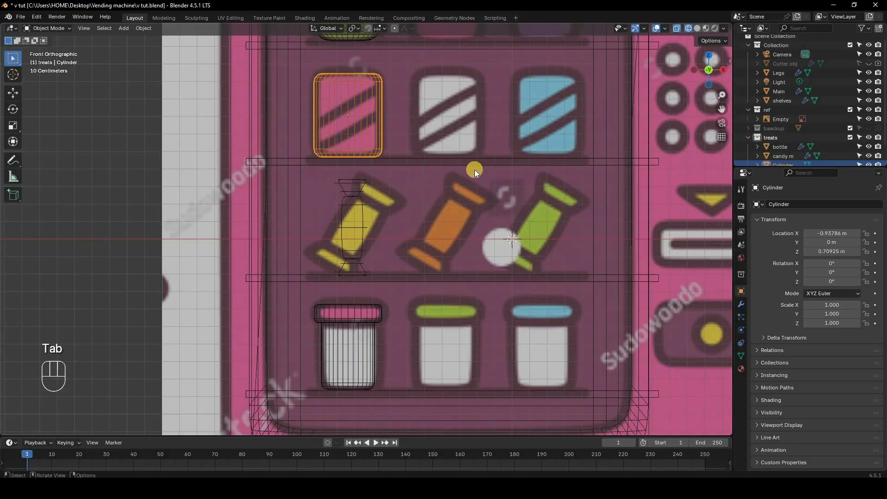
Apply Shade Auto Smooth to the can in solid view.
key(z)
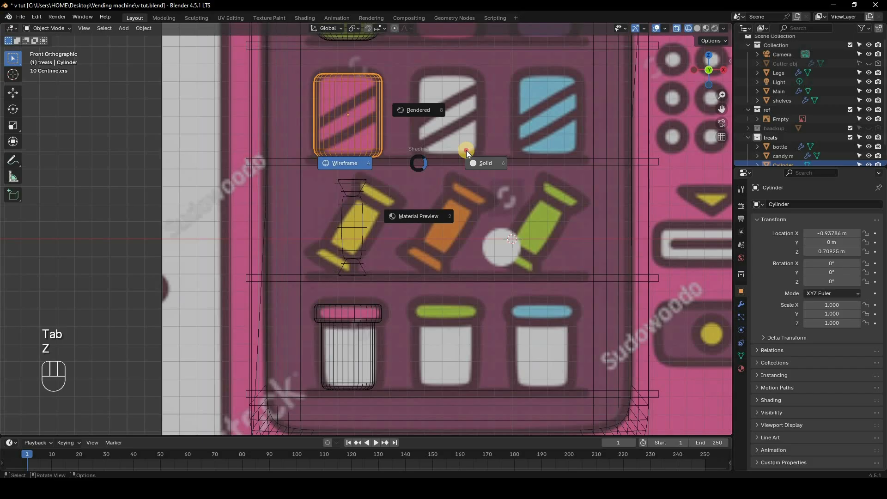
click(467, 151)
right_click(464, 149)
click(459, 147)
Rename the can object, the cylinder on the second shelf, as "can".
scroll(685, 188, down, 5)
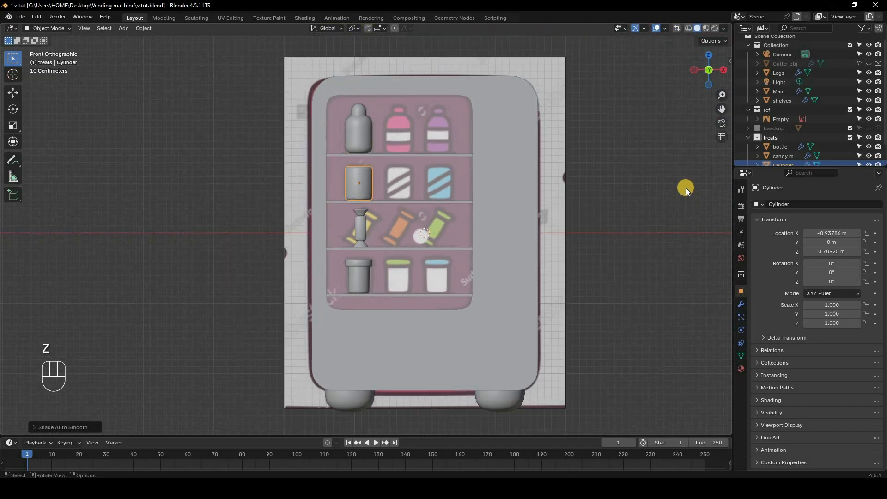
scroll(791, 148, down, 1)
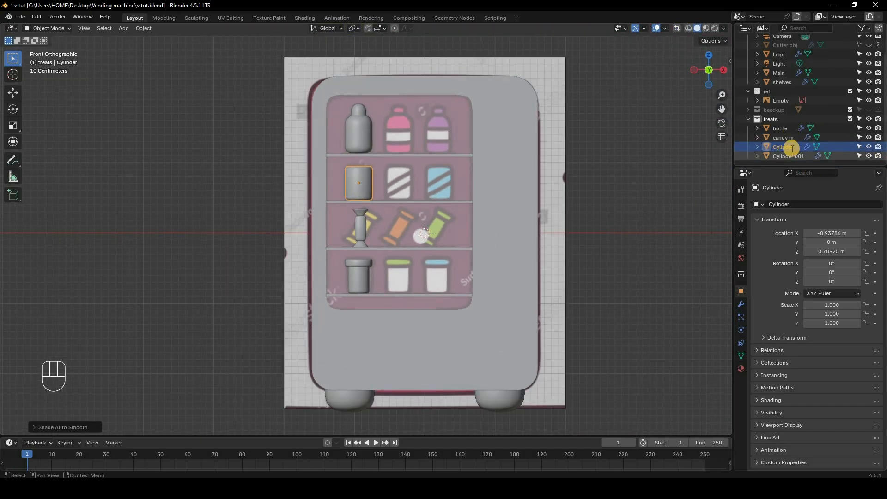
double_click(791, 147)
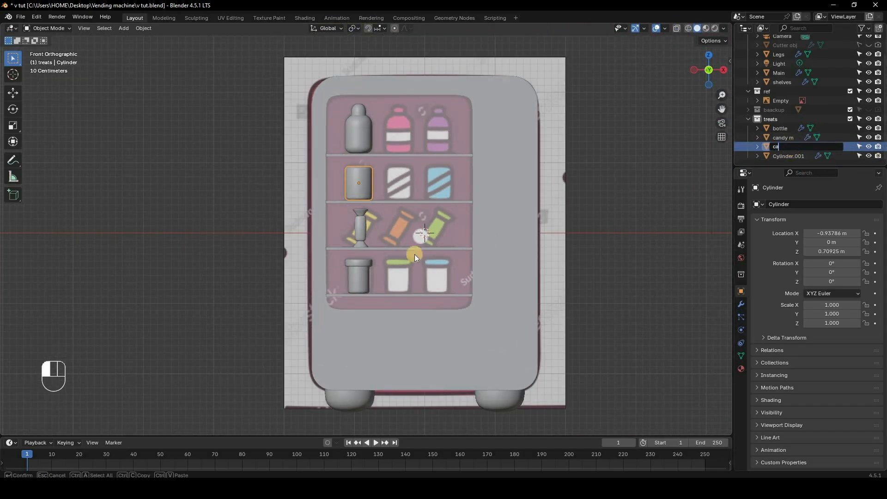
text(can)
Rename the lidded jar on the lowest shelf as "I scream".
click(362, 275)
click(793, 157)
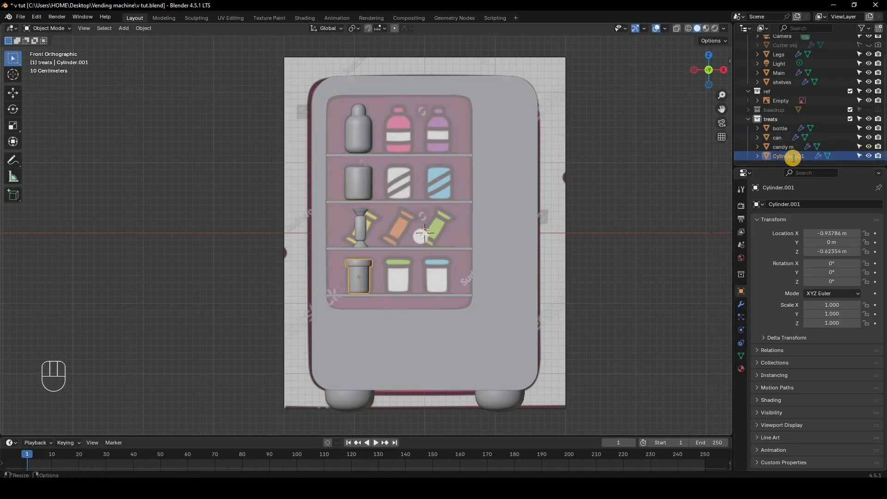
double_click(792, 157)
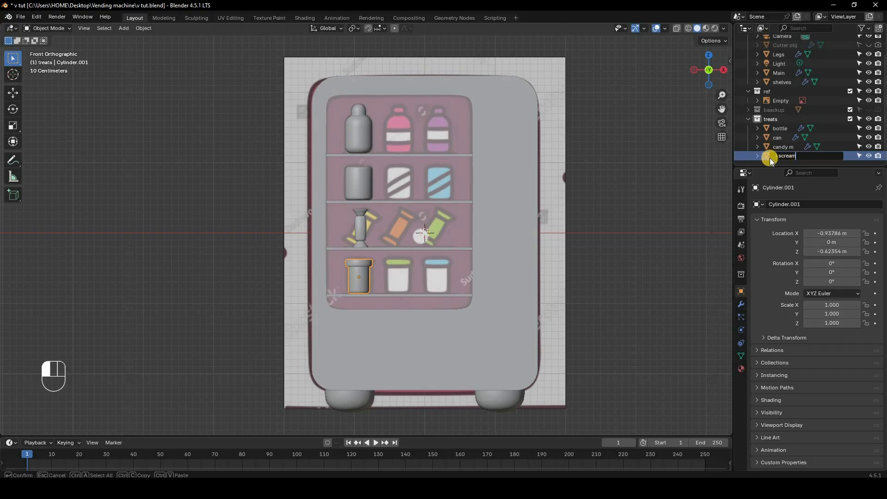
text(i scream)
key(Return)
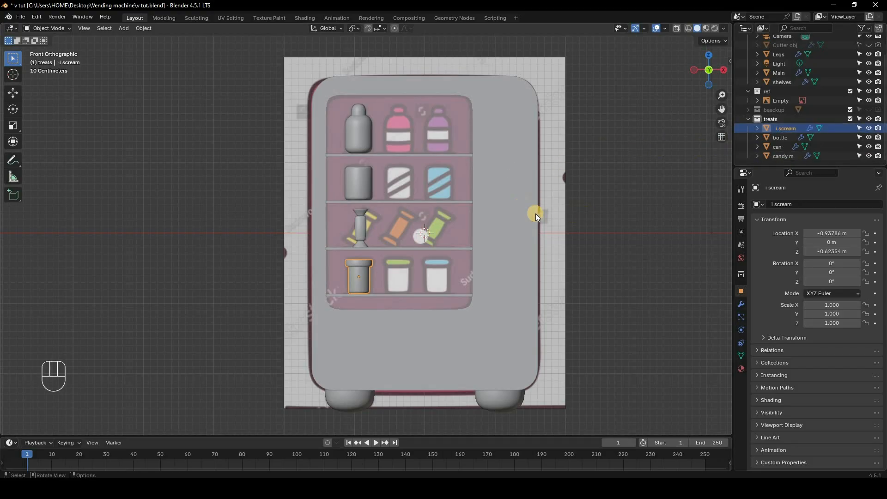
Switch to wireframe view, collapse the treats collection, and create a new collection named "butons".
key(z)
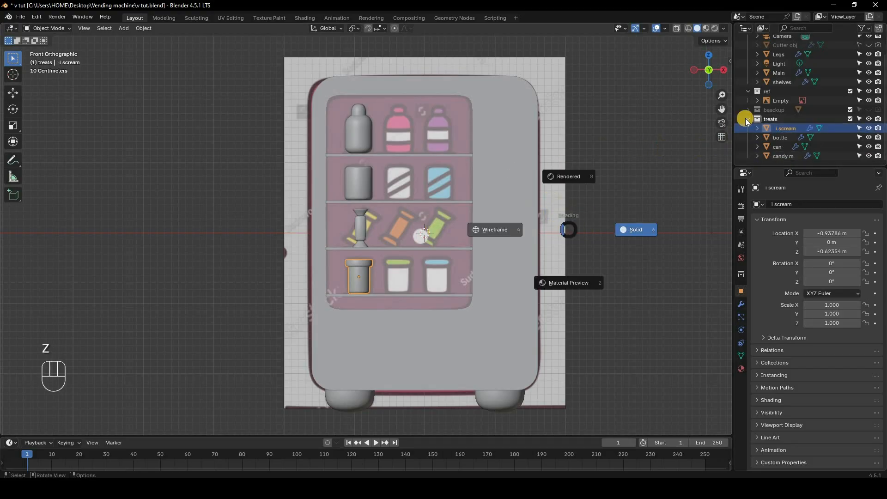
click(747, 119)
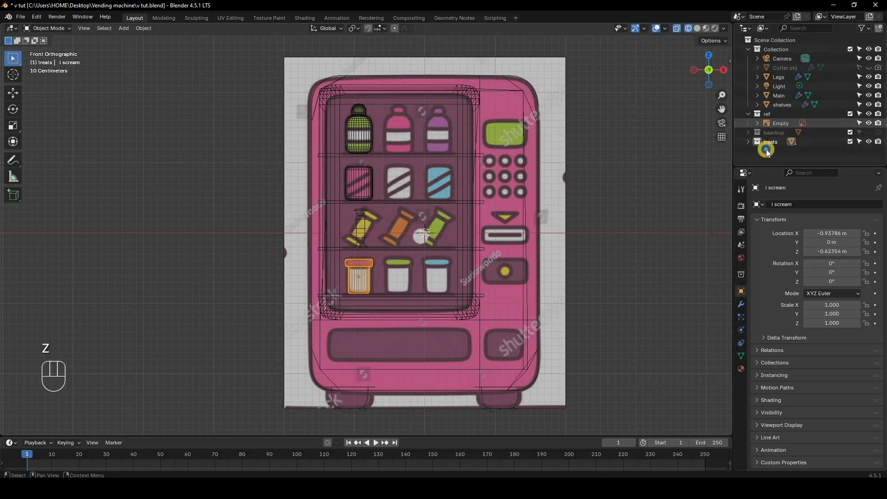
right_click(774, 152)
click(774, 150)
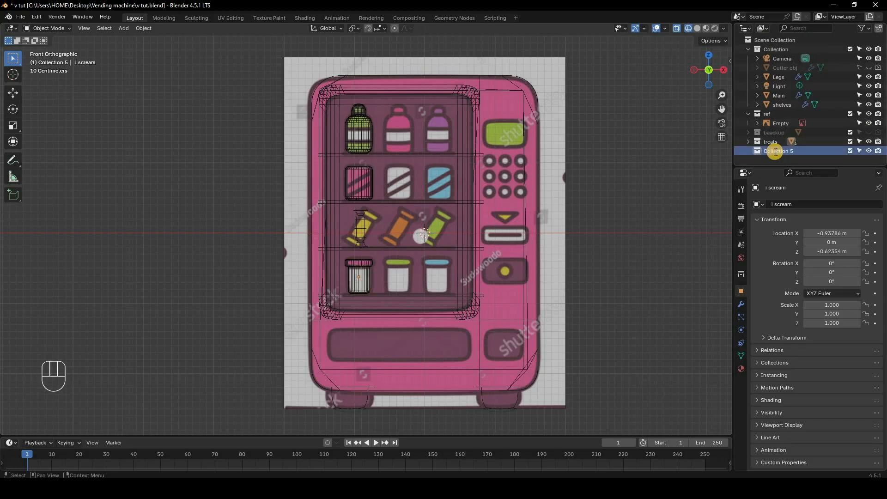
double_click(775, 151)
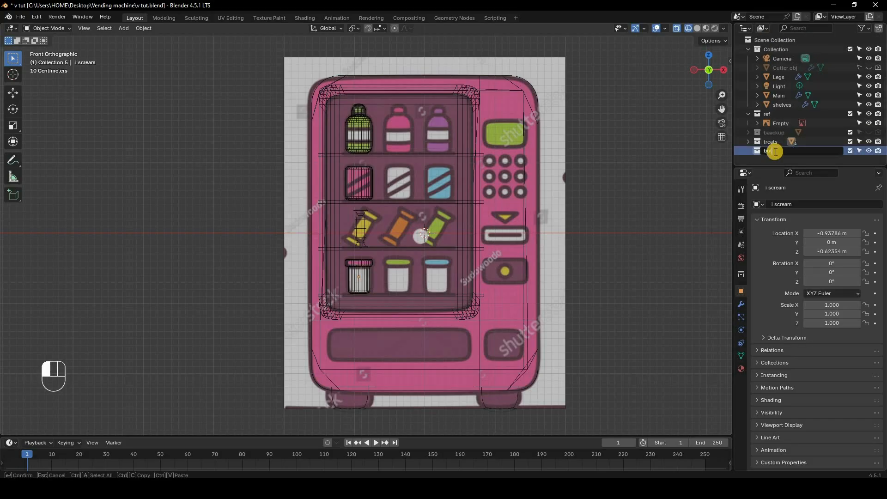
key(Return)
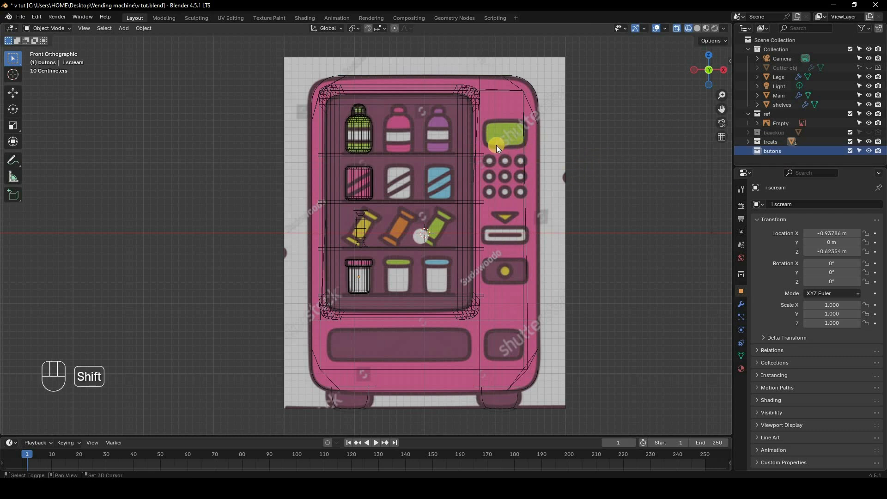
Add a mesh circle to the butons collection and rotate it 90° about X to face the front.
key(shift+a)
mouse_move(475, 145)
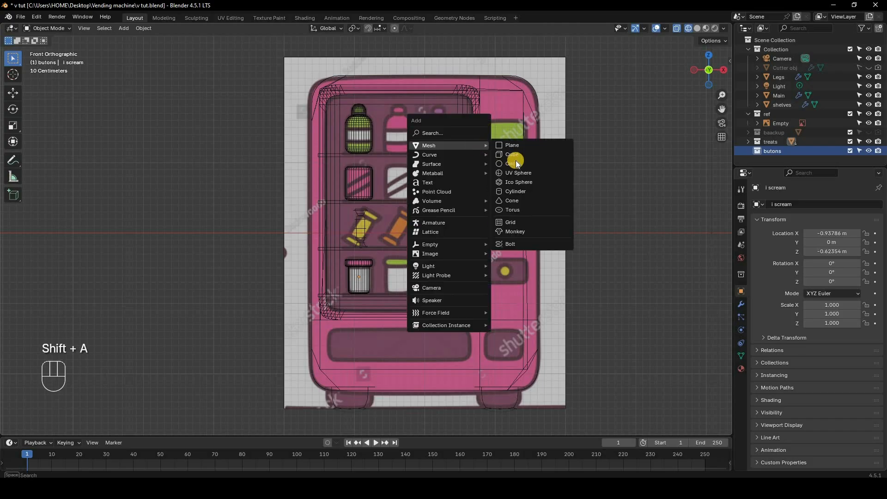
click(516, 163)
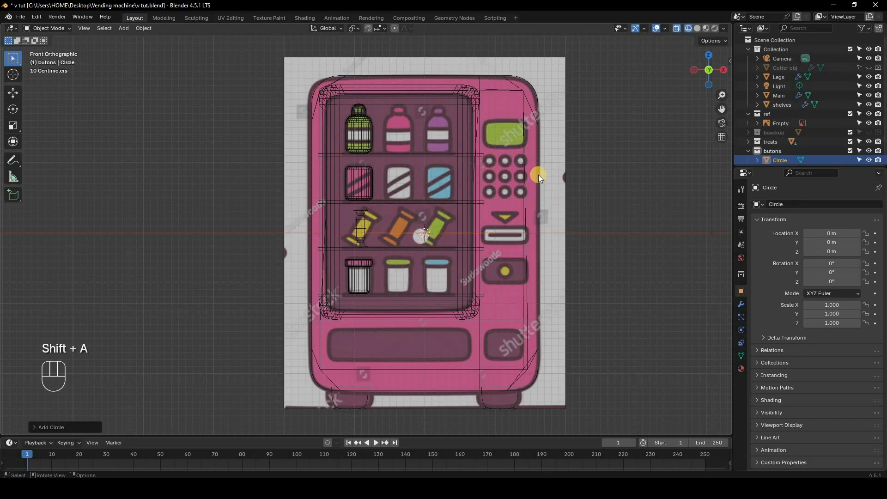
text(rx)
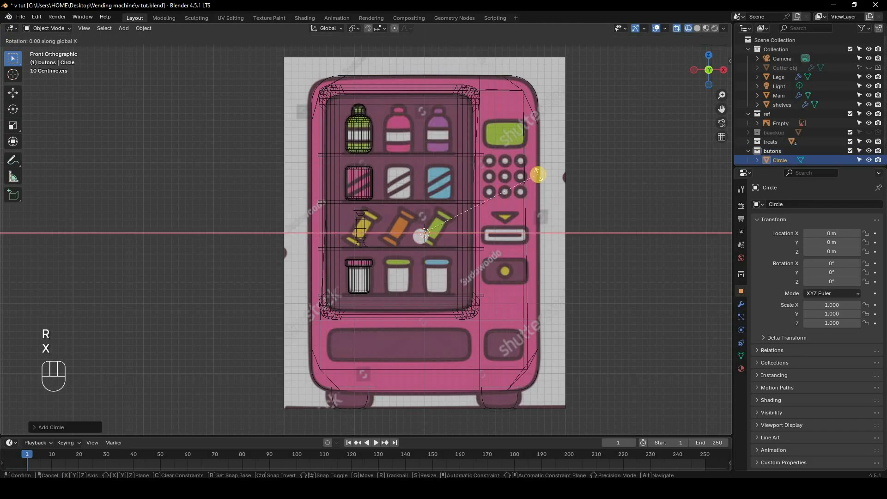
text(90)
key(Return)
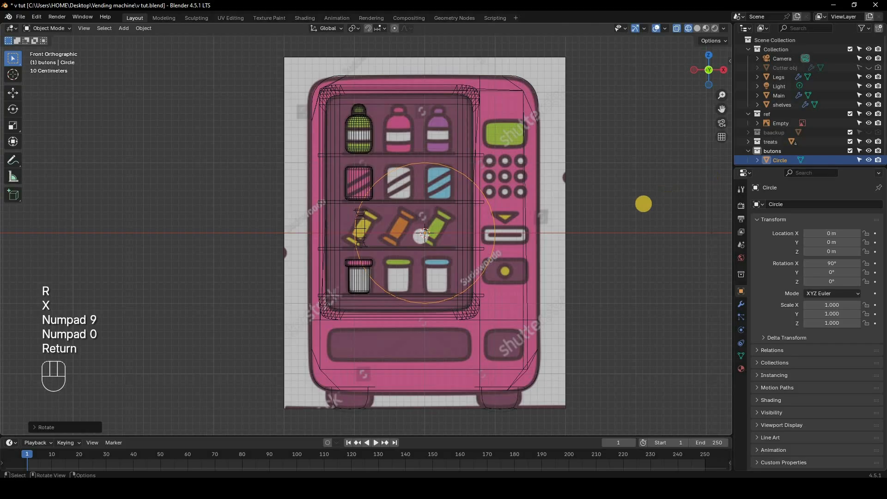
Scale the circle to about 0.16 and move it over the keypad's upper-left button, at about X 0.9 m and Z 1.02 m.
key(s)
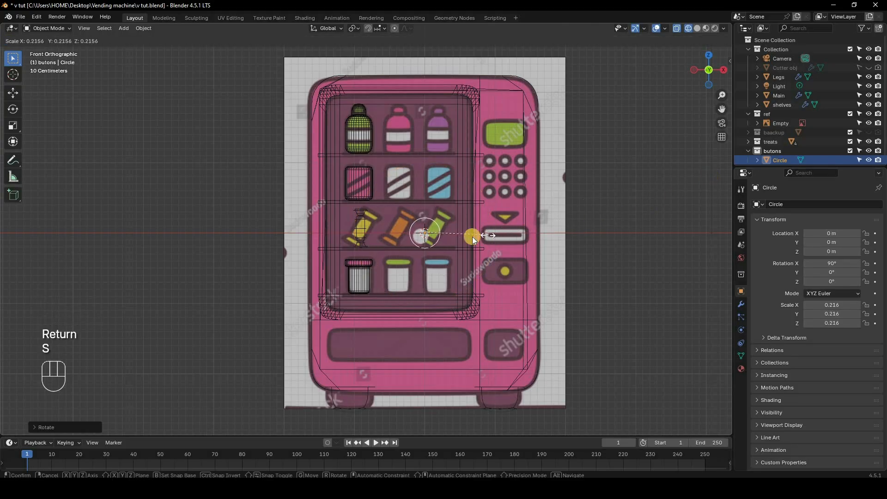
click(472, 237)
key(g)
key(x)
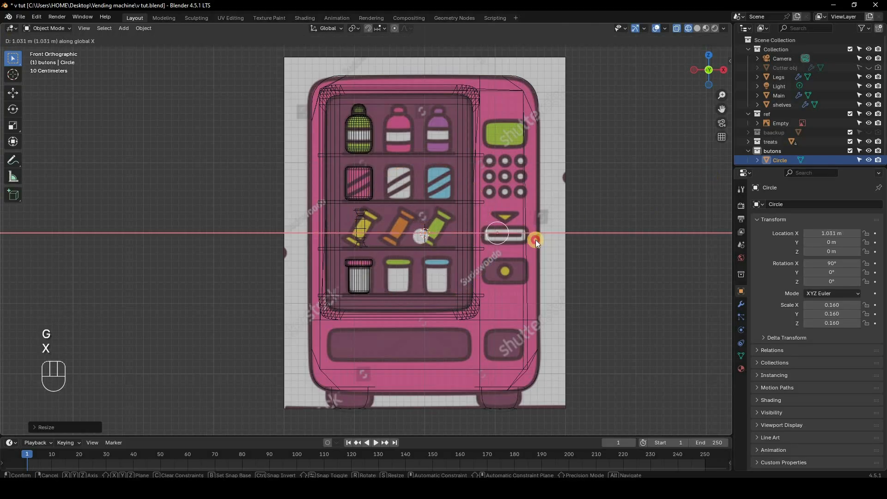
click(535, 218)
key(g)
key(z)
click(545, 168)
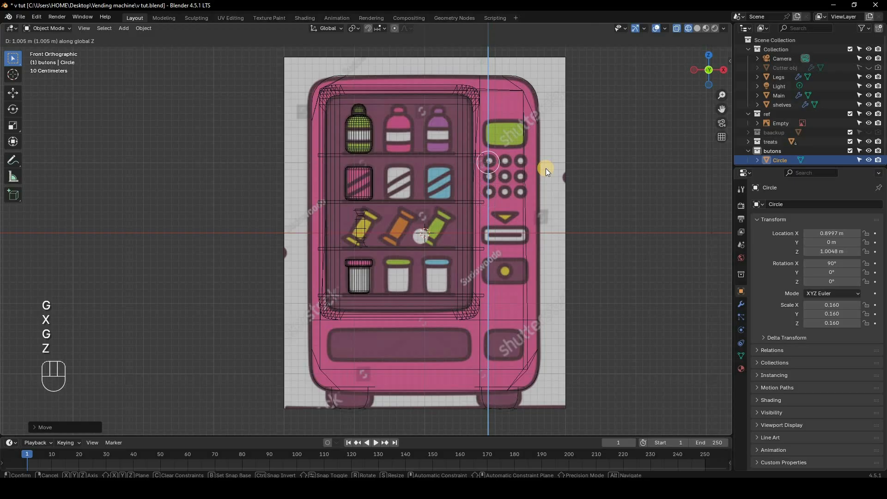
Scale the circle down to about 0.084 and move it along X to about 0.92 m over the upper-left keypad button.
scroll(608, 145, up, 5)
shift+middle_drag(397, 263, 364, 294)
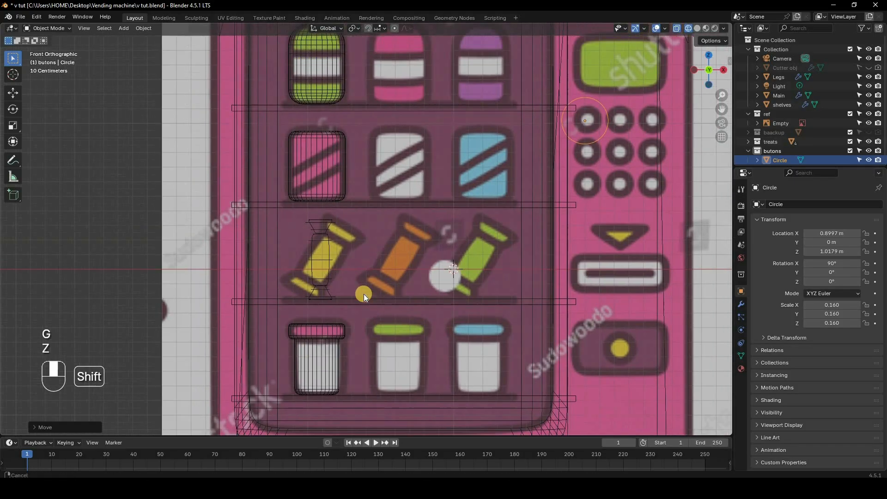
shift+middle_drag(633, 164, 399, 285)
scroll(419, 271, up, 2)
key(s)
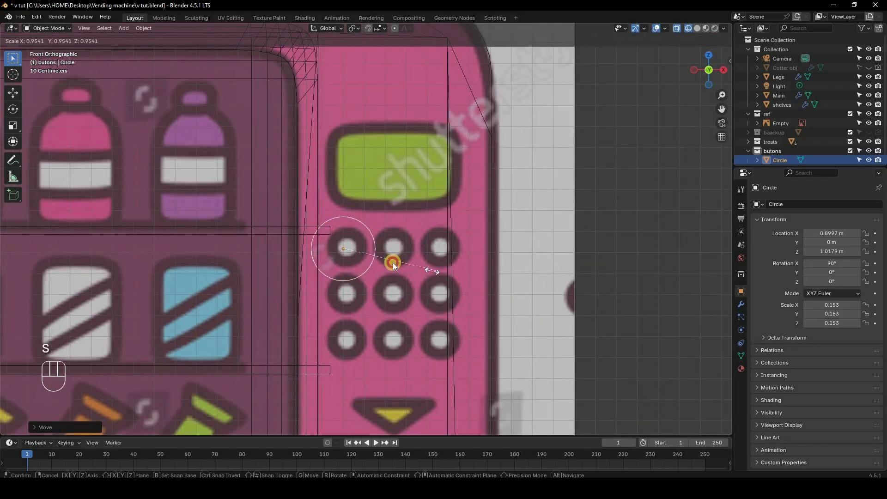
click(395, 262)
key(g)
key(x)
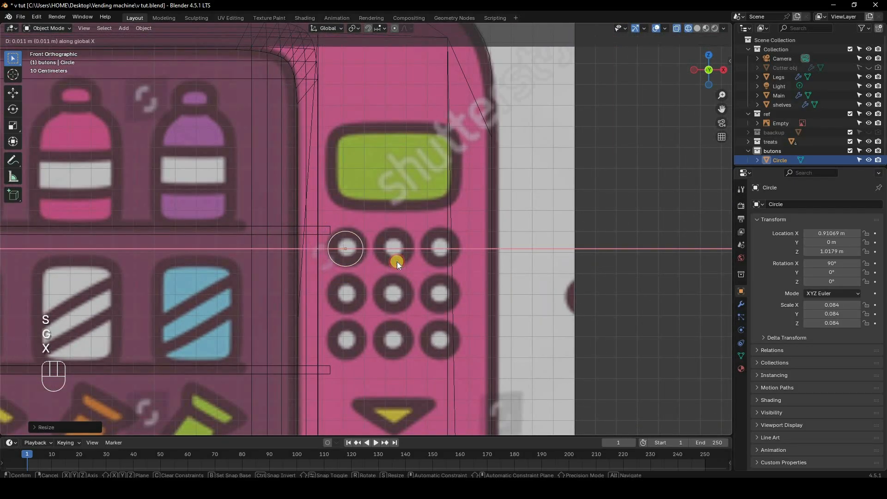
click(442, 286)
Shrink the circle to about 0.074 and raise it to about Z 1.027 m to fit the upper-left button.
key(s)
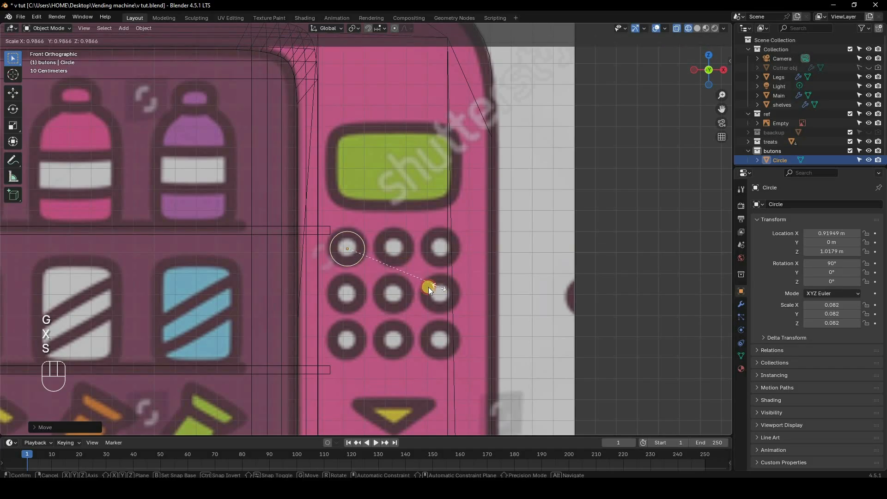
click(426, 285)
key(g)
key(z)
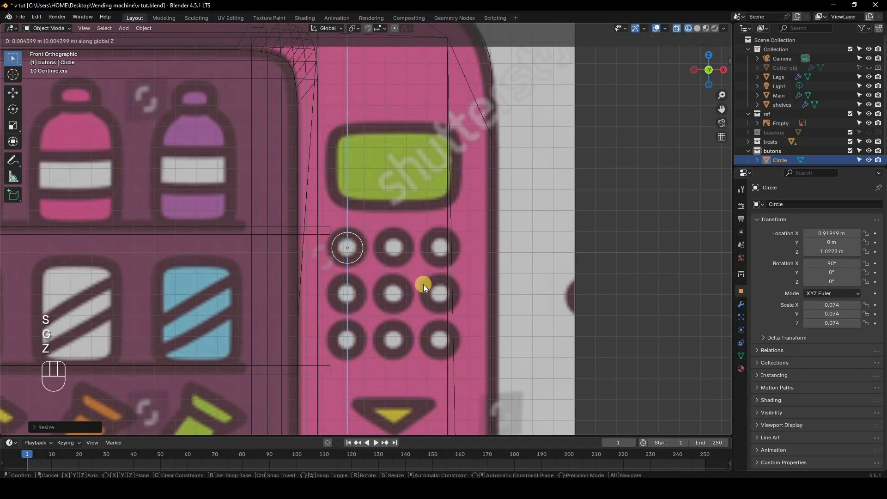
click(423, 284)
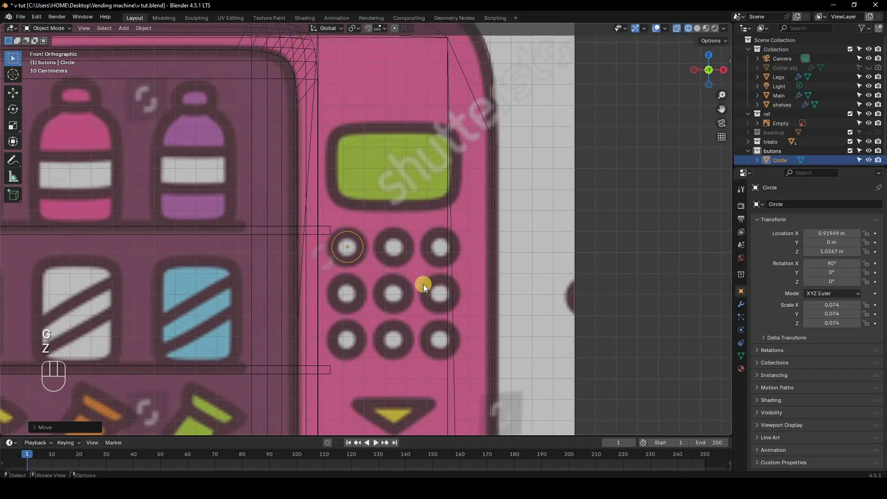
Move the circle along Y to about -1.11 m so it sits at the vending machine's front face.
key(KP_3)
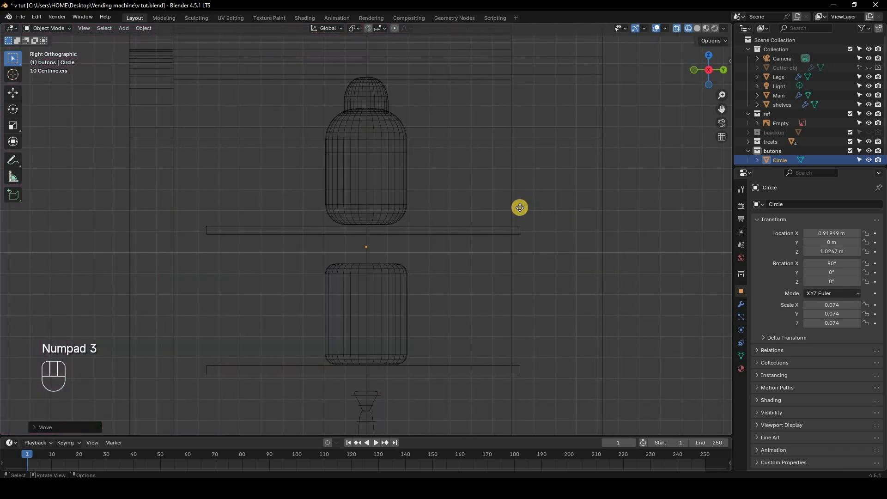
scroll(508, 209, down, 2)
key(g)
key(y)
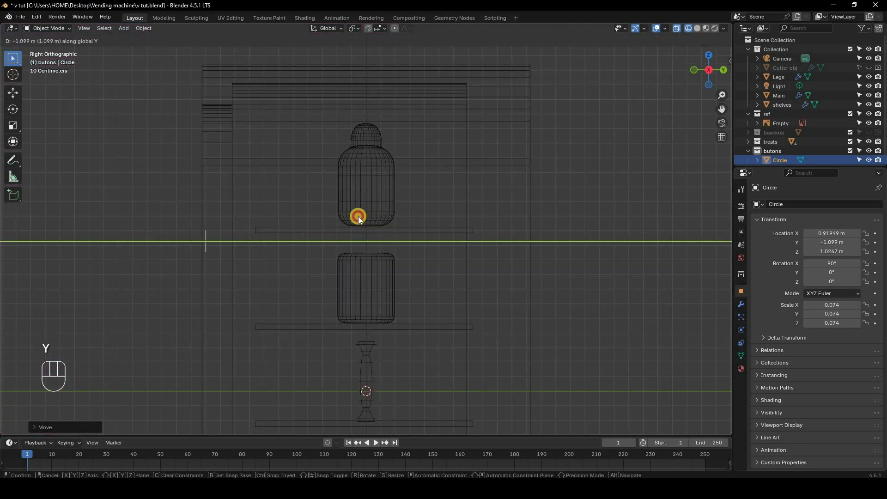
click(359, 216)
key(KP_1)
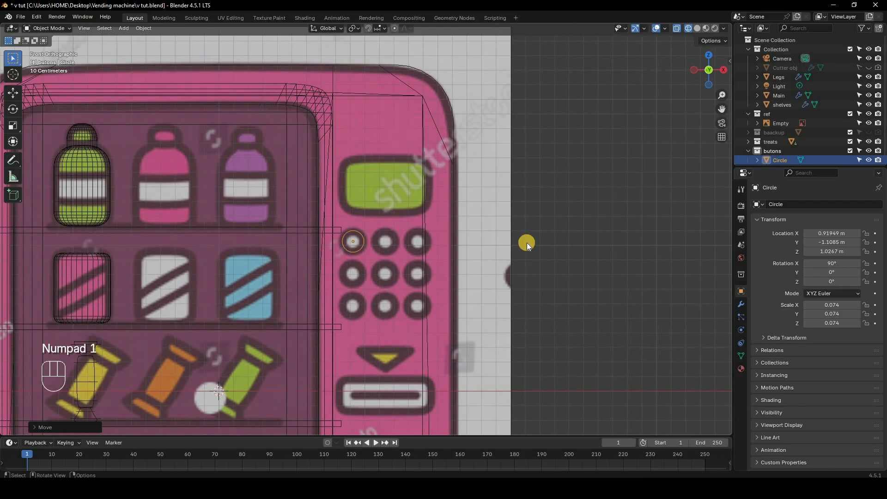
key(z)
key(z)
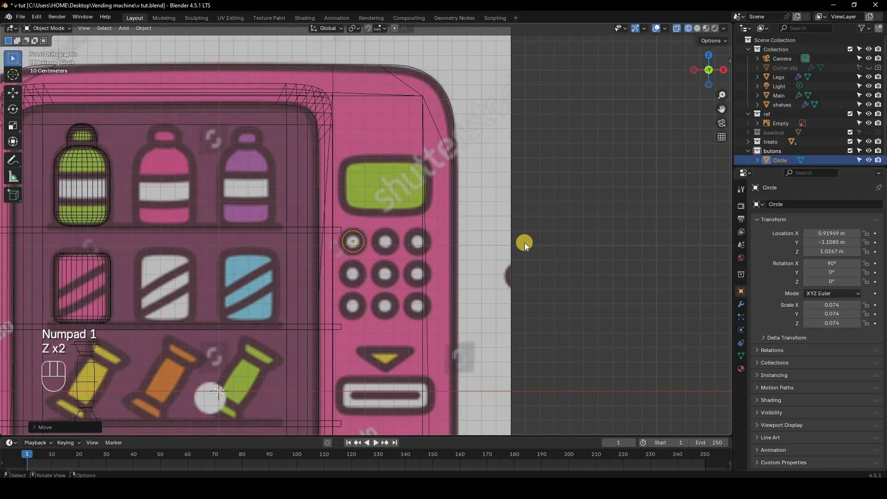
Apply the button circle's scale.
key(KP_3)
key(ctrl+a)
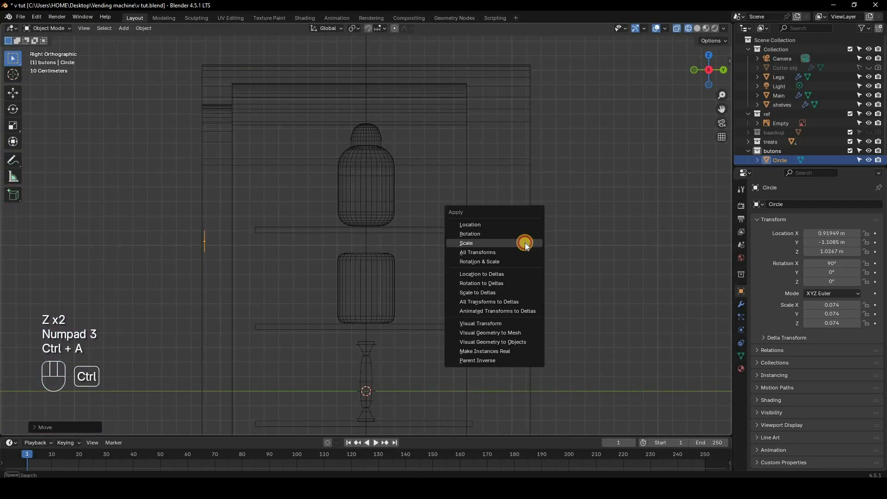
click(525, 243)
Extrude the circle's outline a short distance forward along Y to give the button depth.
key(Tab)
click(73, 28)
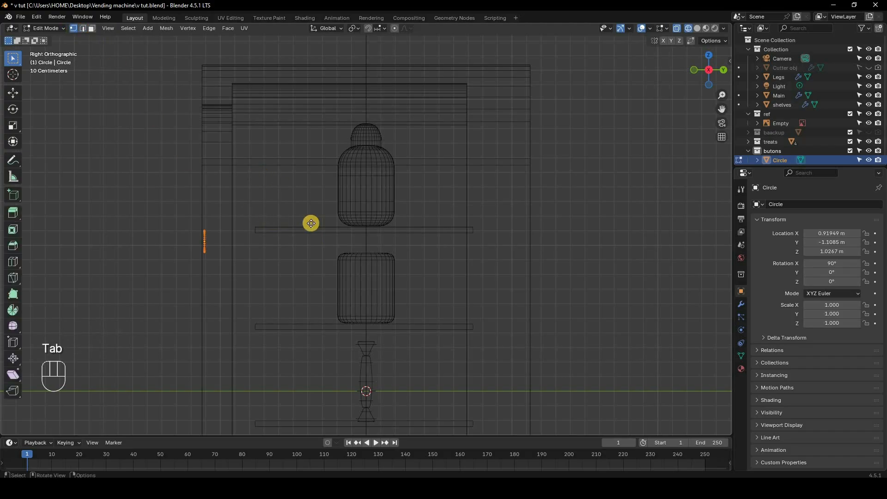
key(e)
key(y)
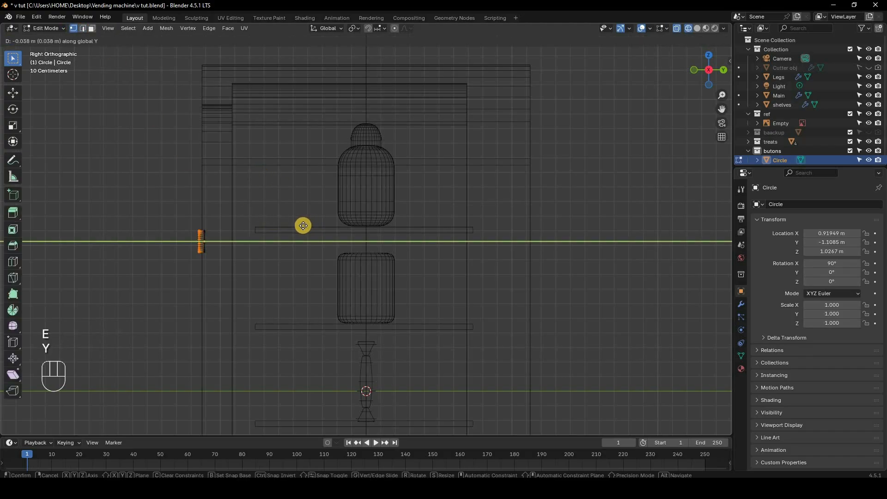
click(299, 221)
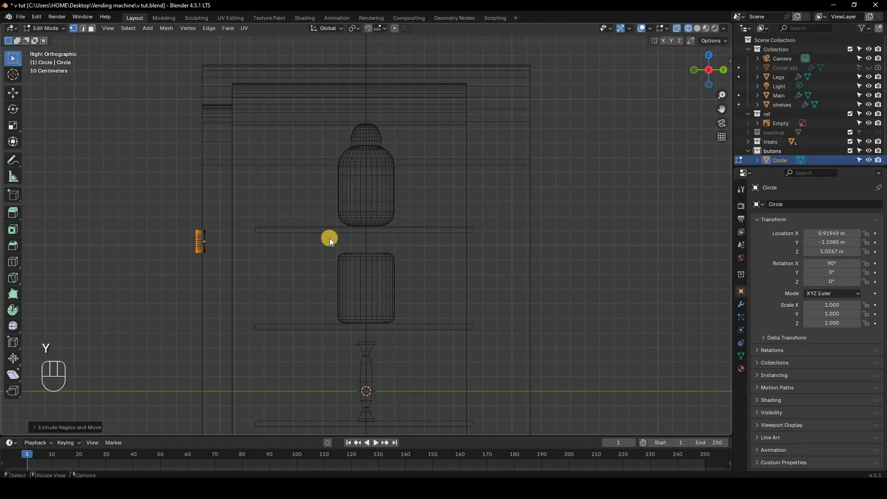
Fill the button's open front with a face and bevel its rim by about 0.0135 m with 3 segments.
key(KP_1)
key(Tab)
key(z)
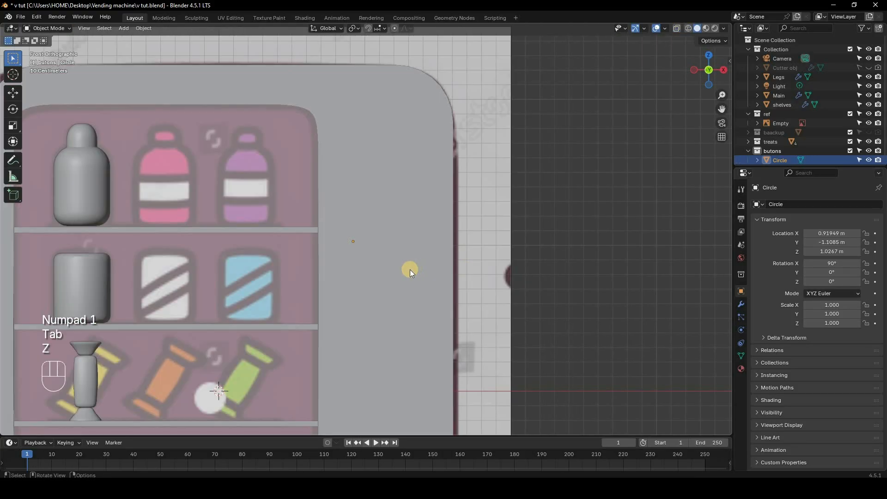
middle_drag(409, 269, 237, 258)
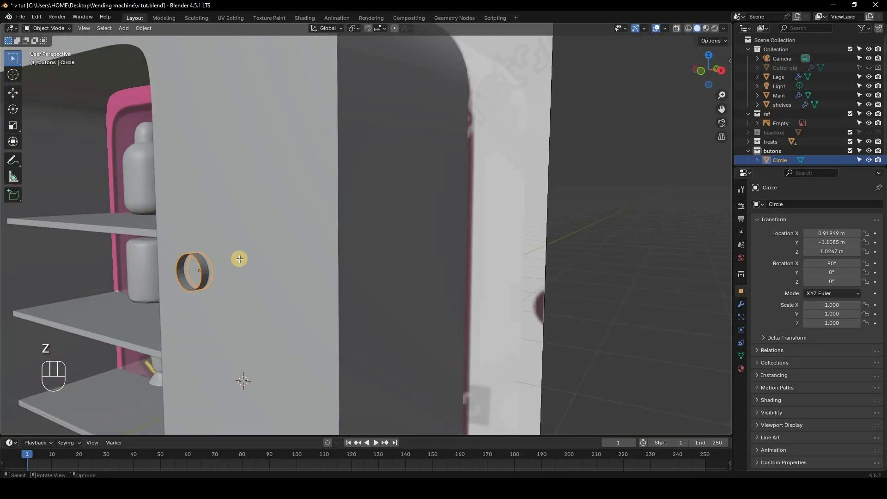
key(Tab)
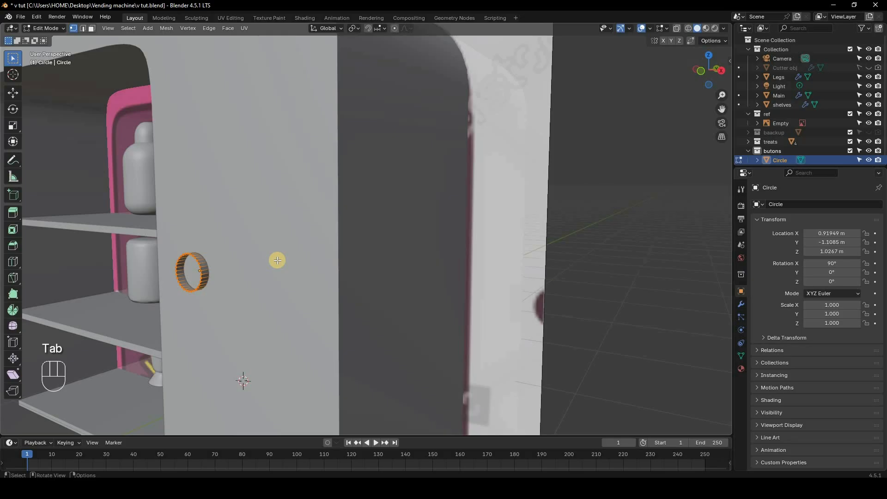
key(f)
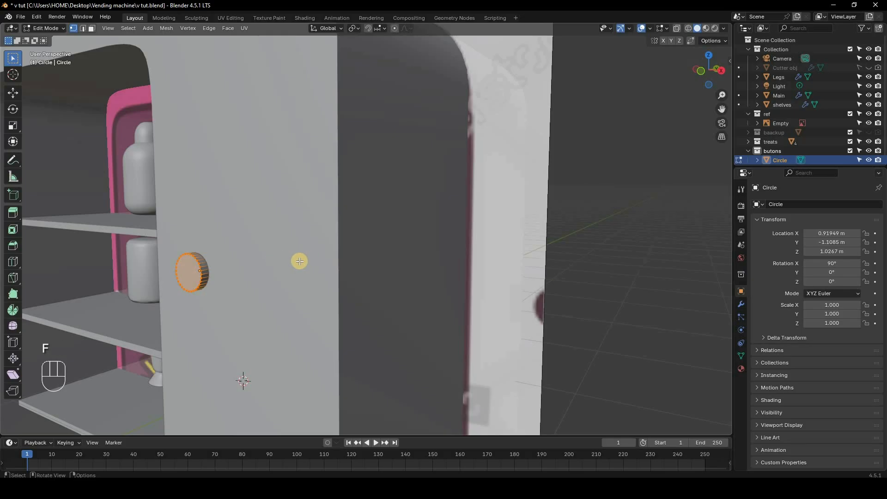
key(ctrl+b)
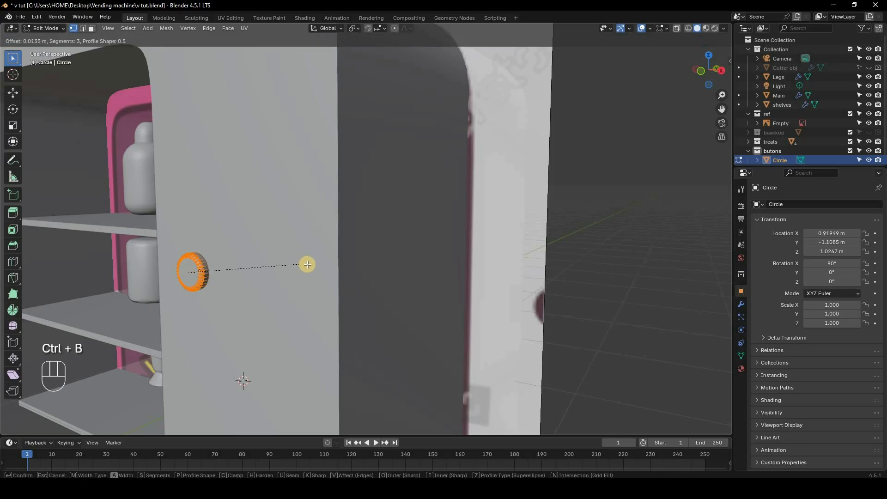
click(306, 262)
Apply Shade Auto Smooth to the button object.
key(Tab)
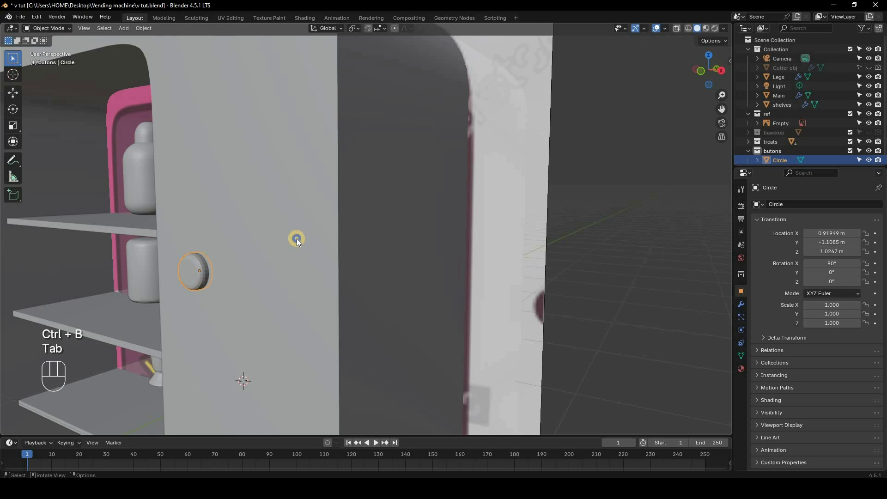
right_click(297, 239)
click(298, 239)
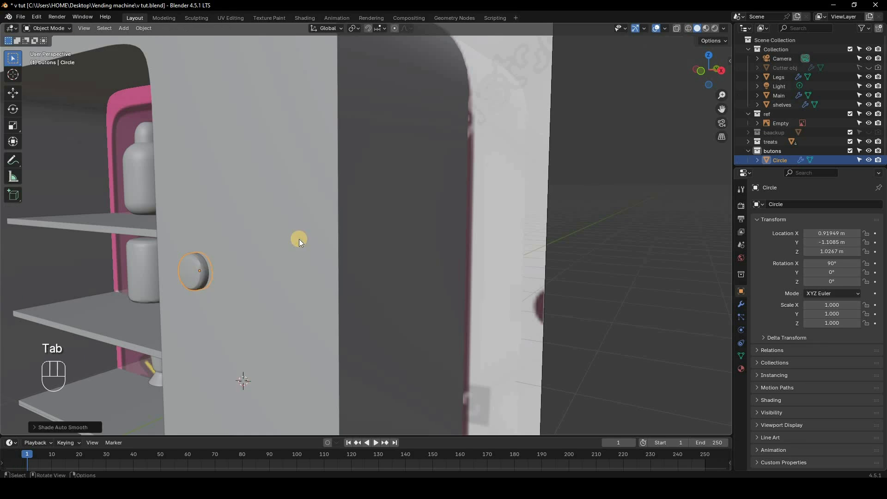
Add an Array modifier to the button with a relative X offset of 1.5 and a count of 3 to fill the top row.
key(KP_1)
key(z)
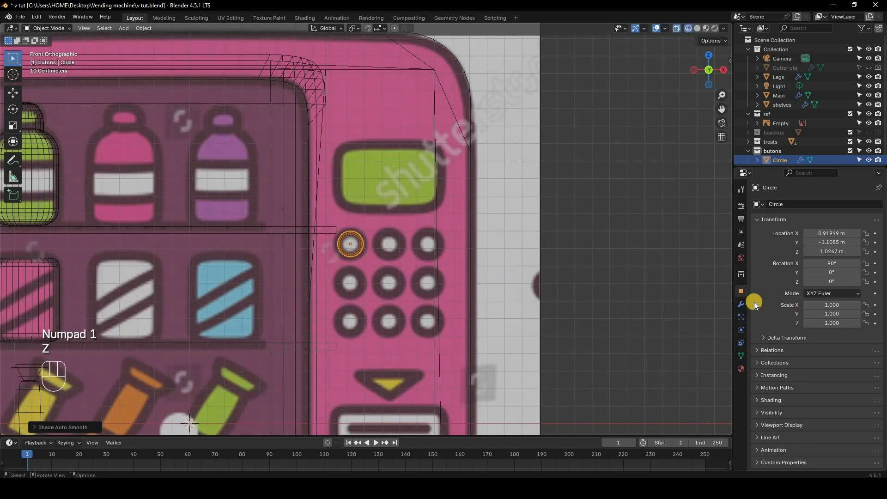
click(741, 304)
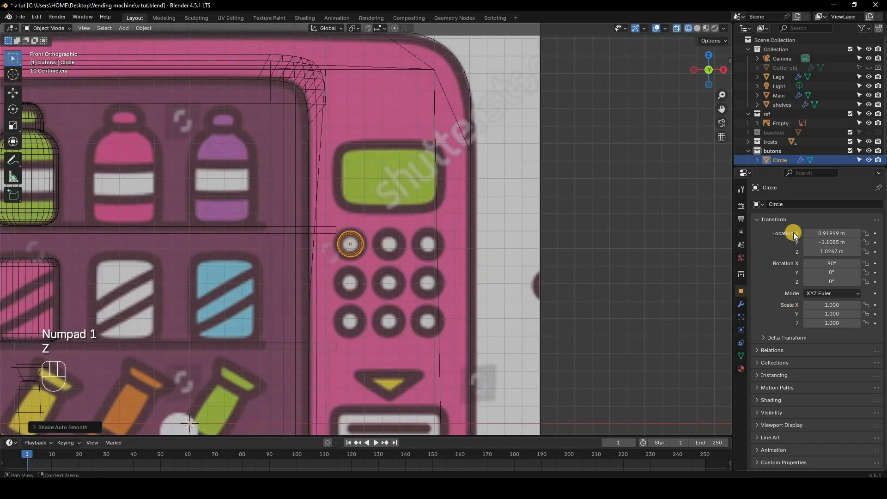
click(749, 203)
text(arr)
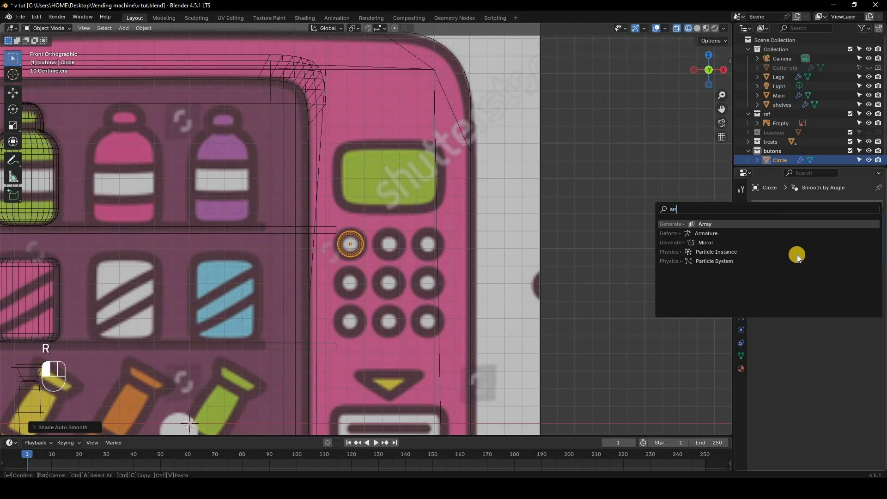
key(Return)
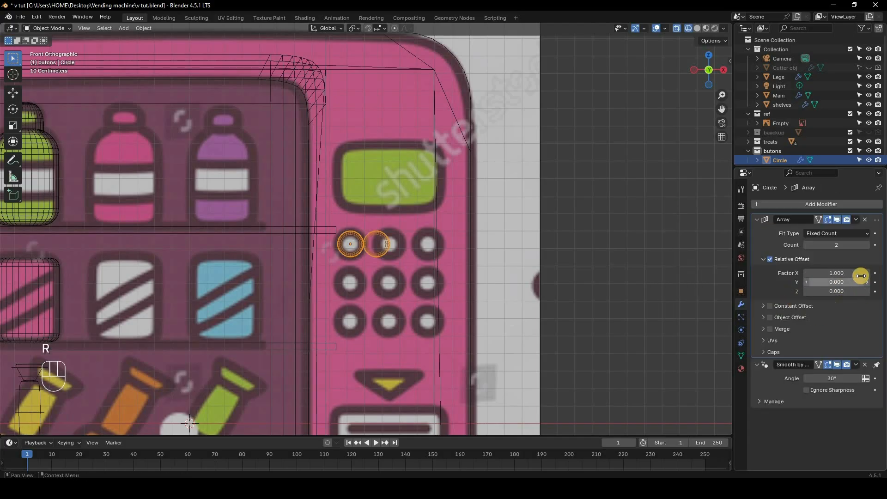
drag(869, 275, 765, 238)
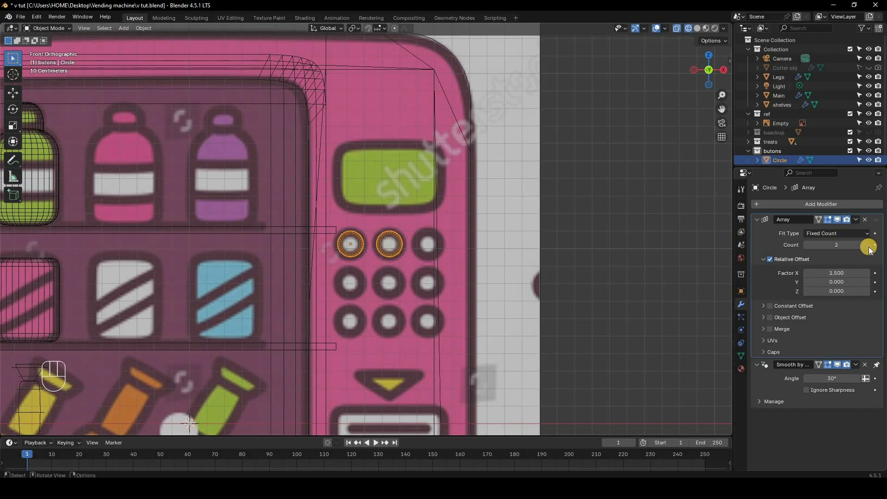
drag(871, 249, 520, 238)
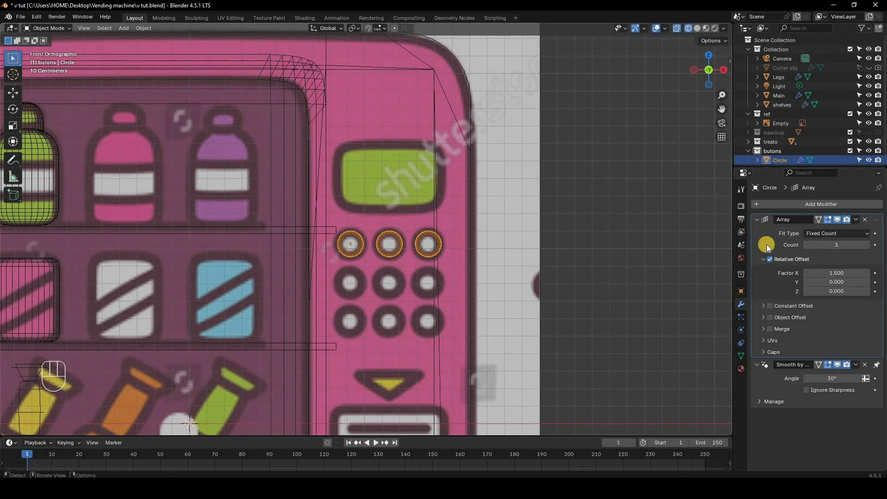
Add a second Array modifier to the button row with relative offset factors X 0 and Z 1.
click(779, 205)
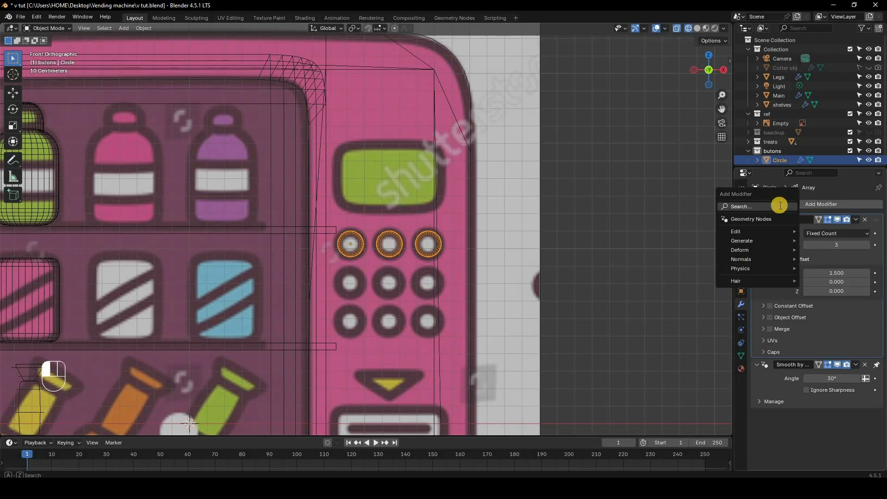
text(arr)
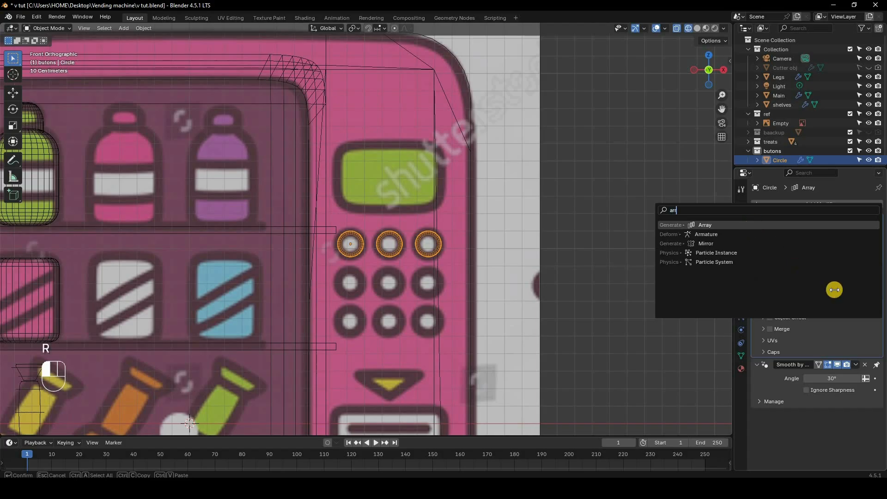
key(Return)
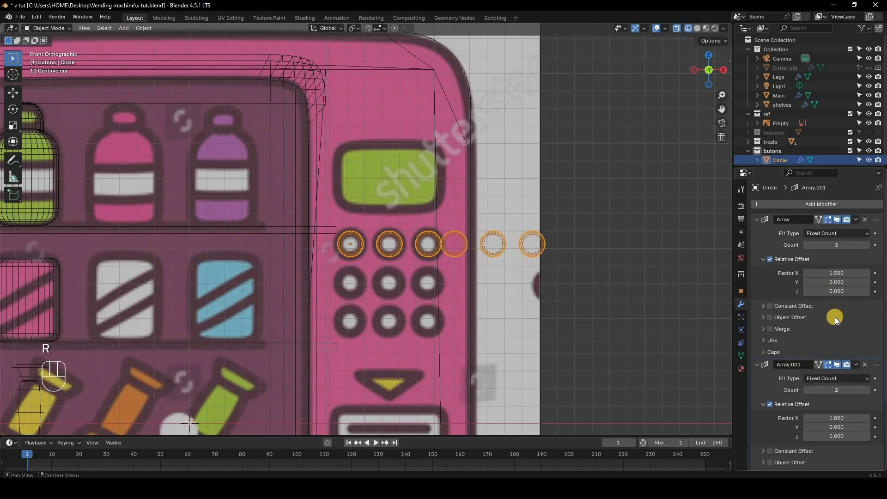
click(837, 418)
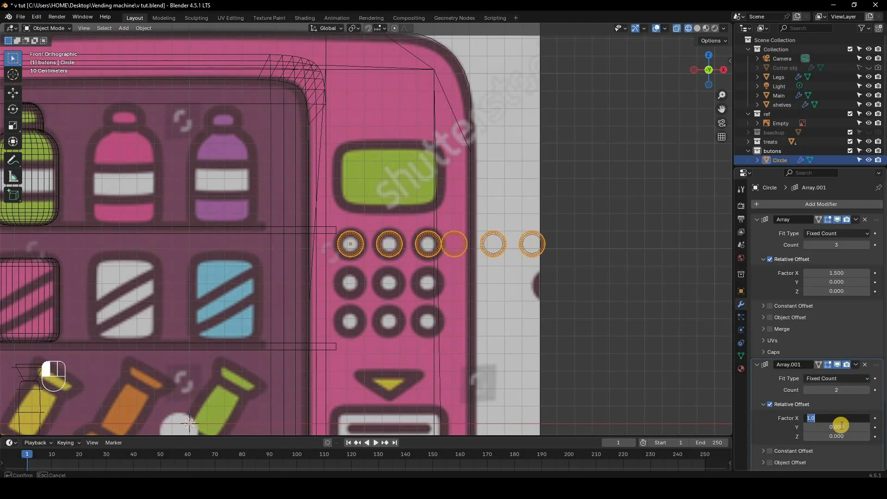
key(Return)
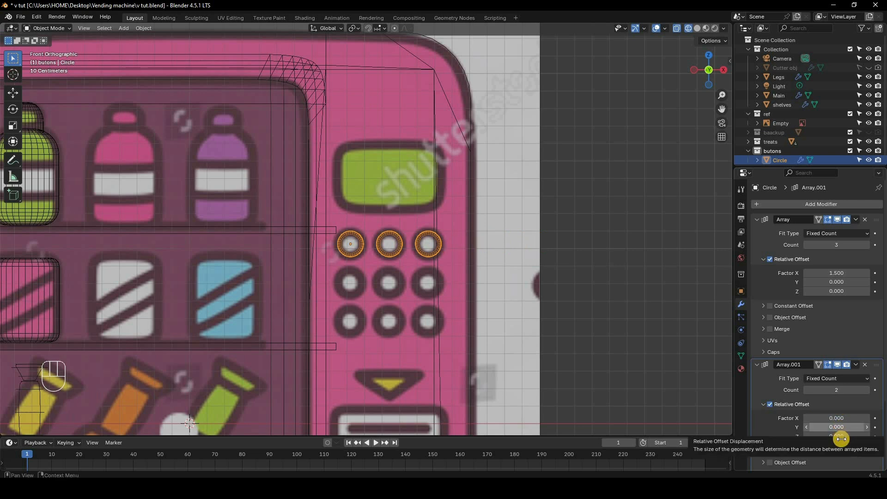
click(842, 437)
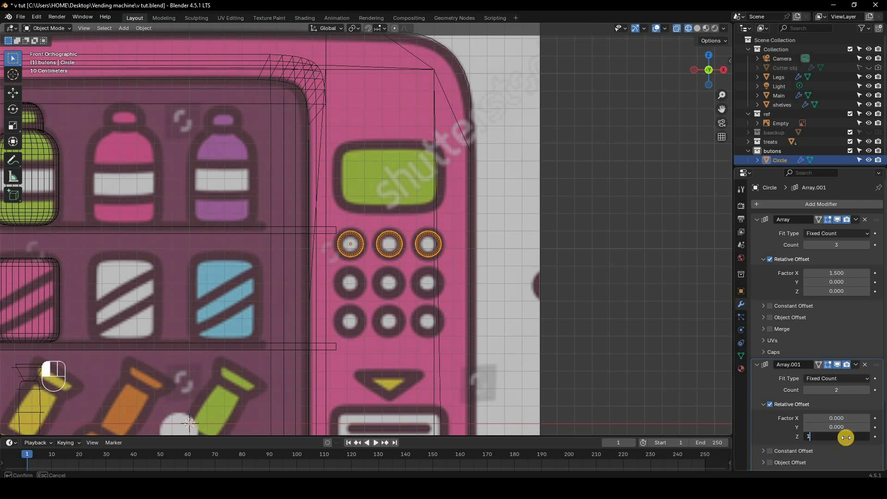
key(Return)
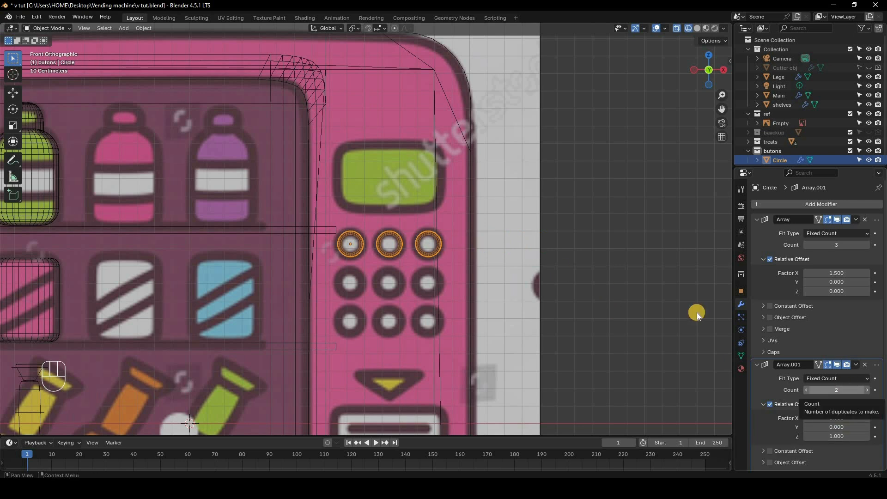
click(741, 292)
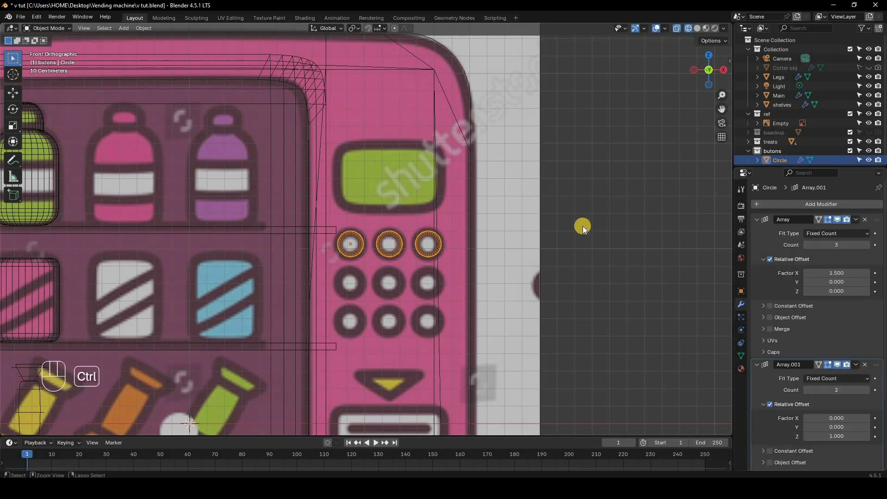
Apply the button's object transform, and set the second array's relative Z factor to -1.5 and its count to 3.
key(ctrl+a)
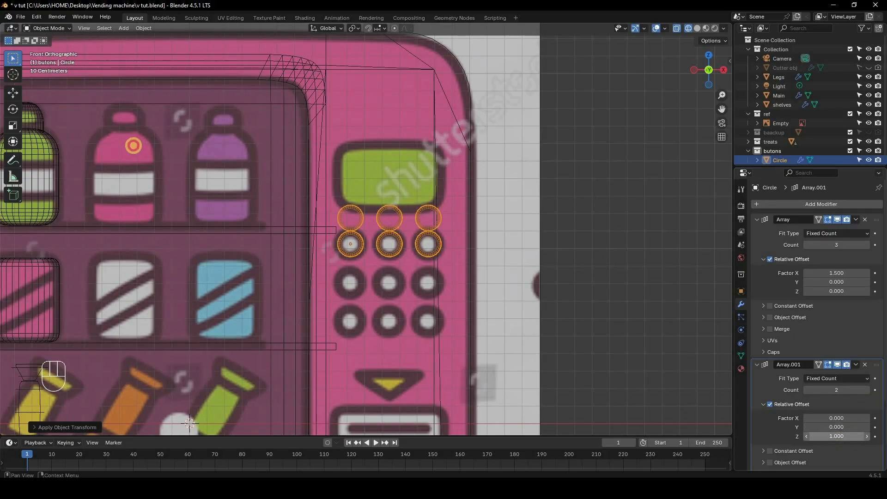
mouse_move(836, 436)
mouse_down()
mouse_move(809, 436)
mouse_move(851, 439)
mouse_move(846, 434)
mouse_up()
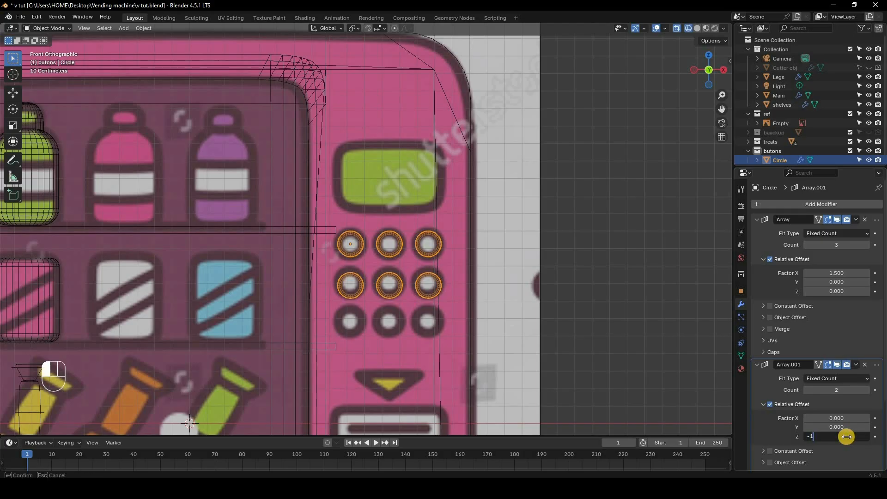
text(.5)
key(Return)
click(868, 390)
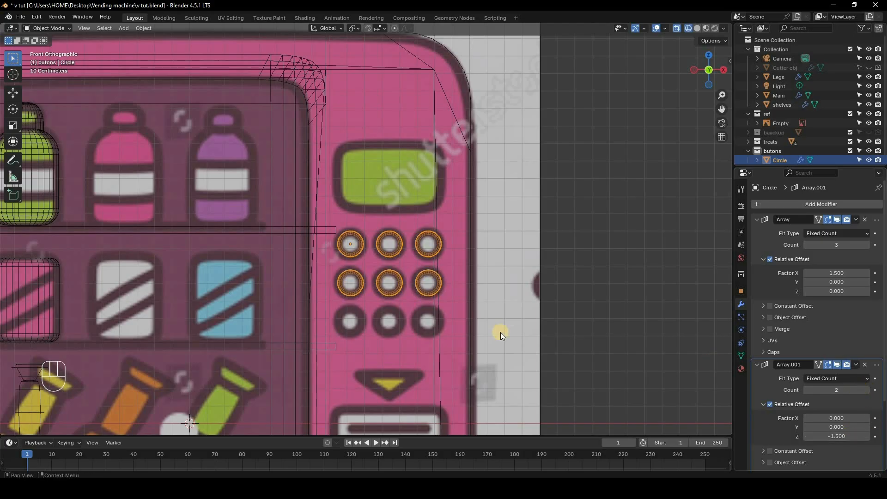
key(z)
click(580, 303)
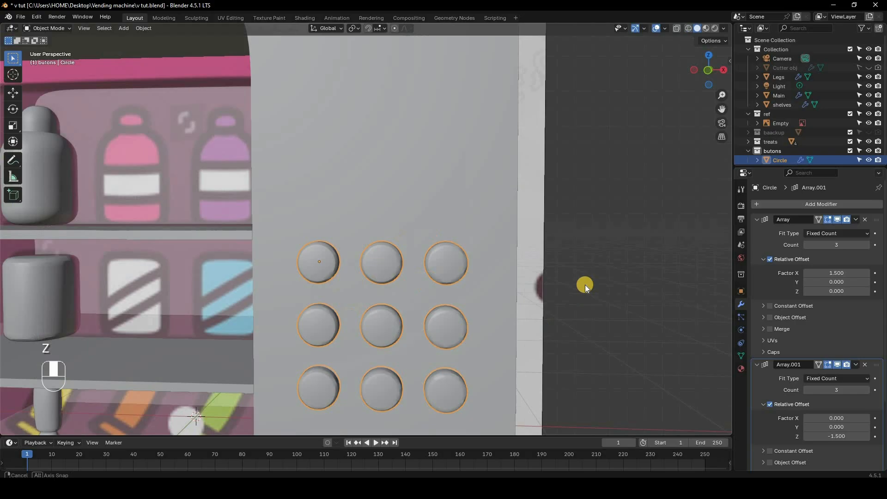
mouse_move(585, 283)
middle_down()
mouse_move(649, 276)
mouse_move(618, 274)
middle_up()
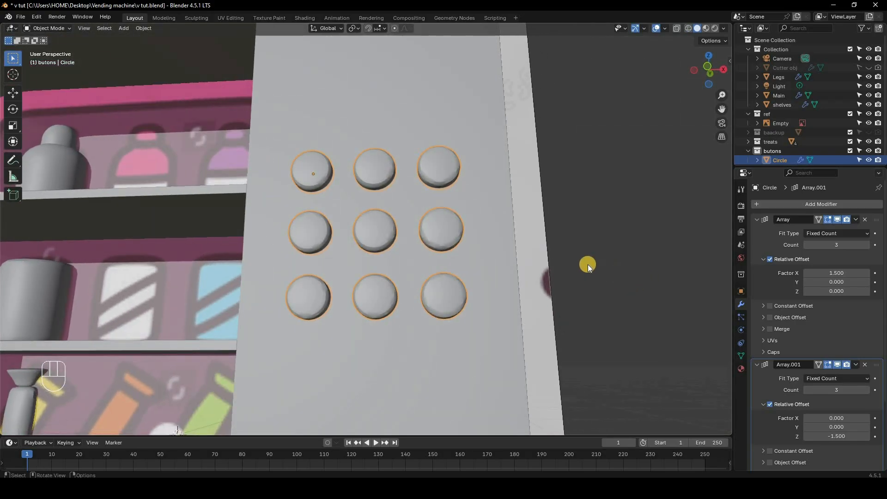
Add a mesh cube to the butons collection as the base for the keypad's display screen.
key(KP_1)
key(z)
click(512, 304)
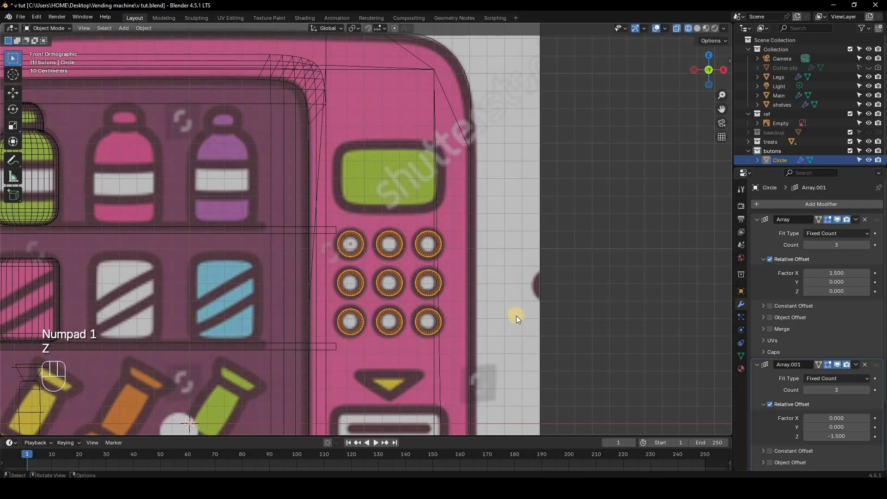
shift+scroll(406, 277, down, 5)
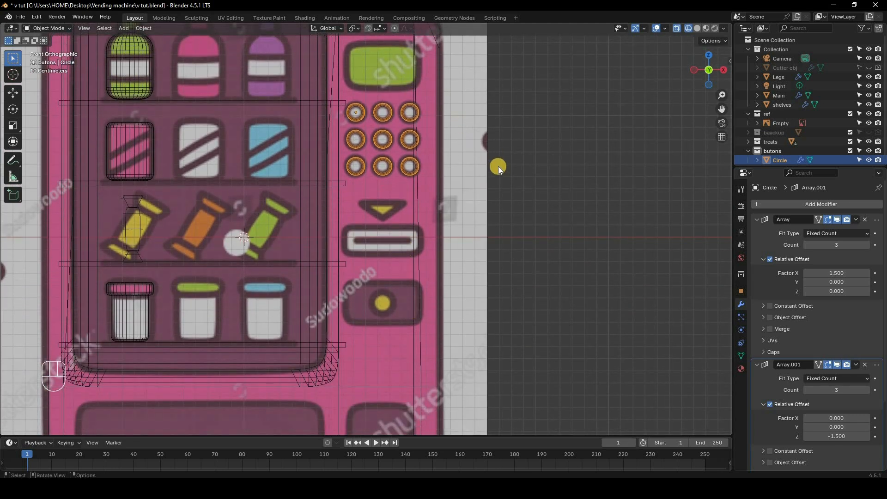
key(shift+a)
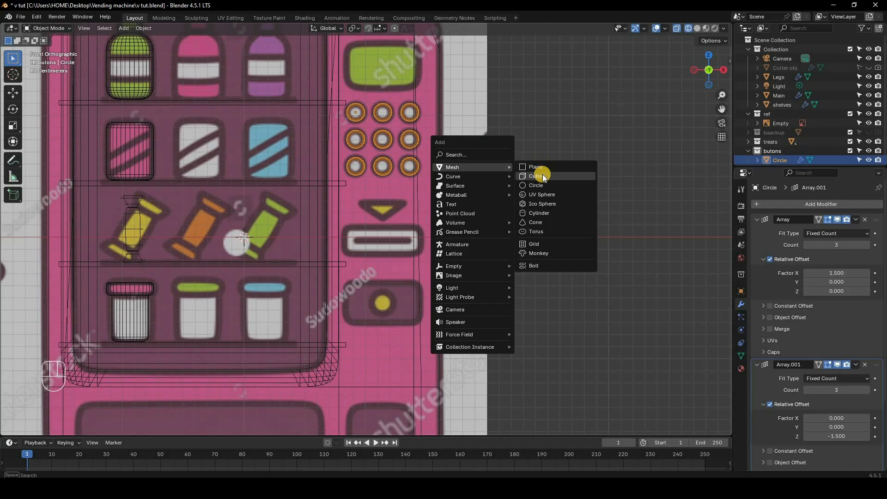
click(540, 176)
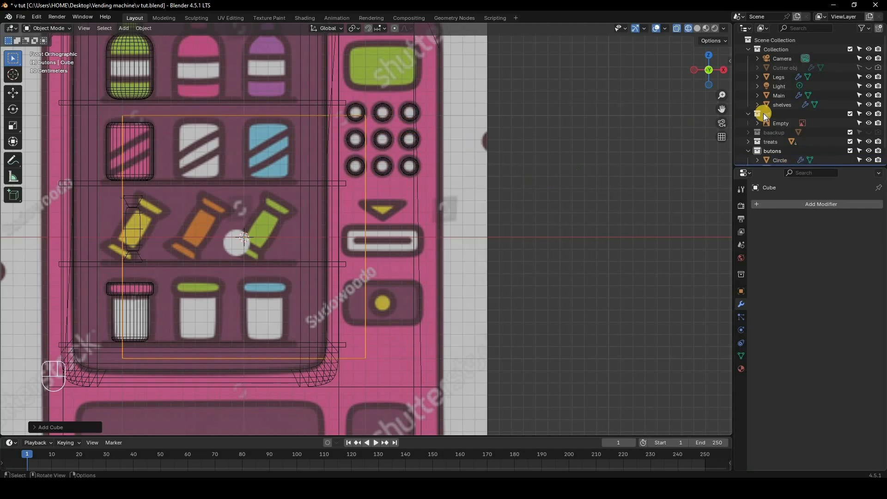
Rename the circle object as buttons and the new cube as scren.
scroll(786, 145, down, 1)
double_click(787, 146)
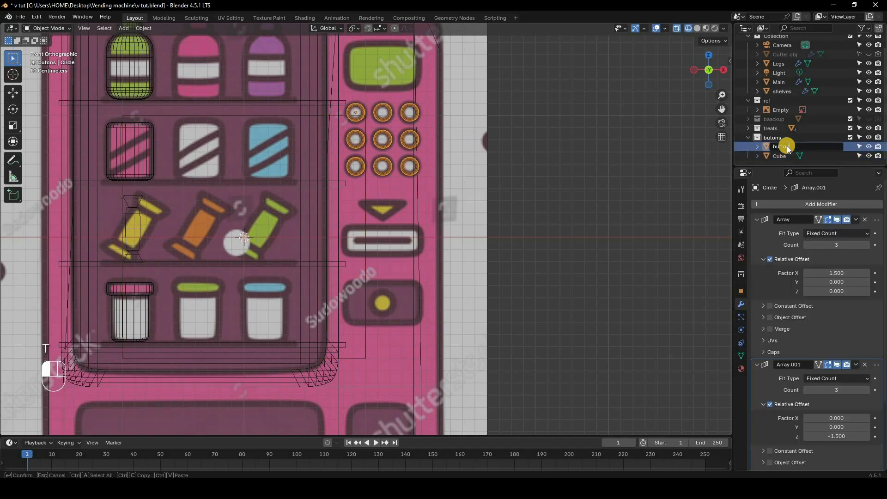
key(Return)
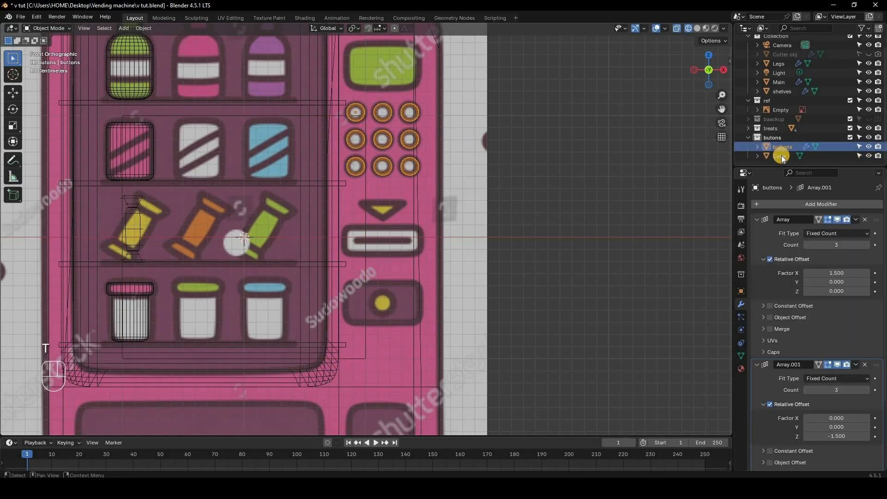
click(782, 157)
double_click(781, 155)
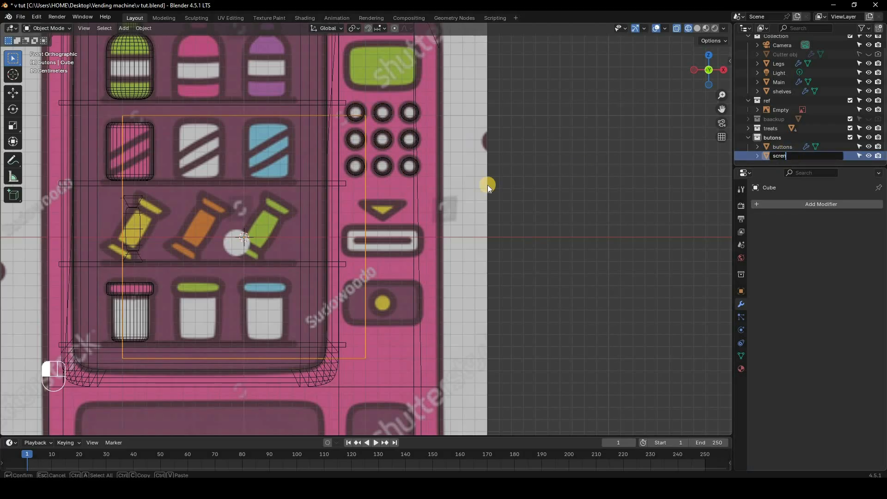
text(scren)
key(Return)
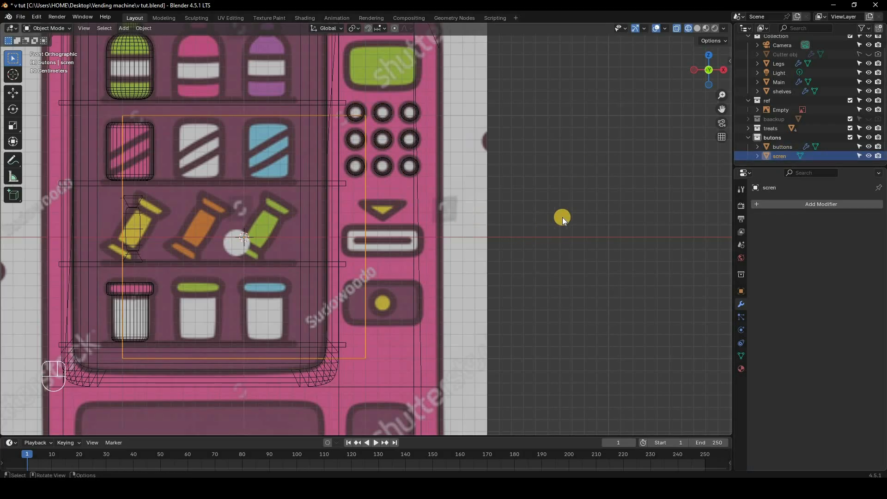
Move the scren cube about 1.14 m along X and raise it along Z so it centres on the green display.
key(g)
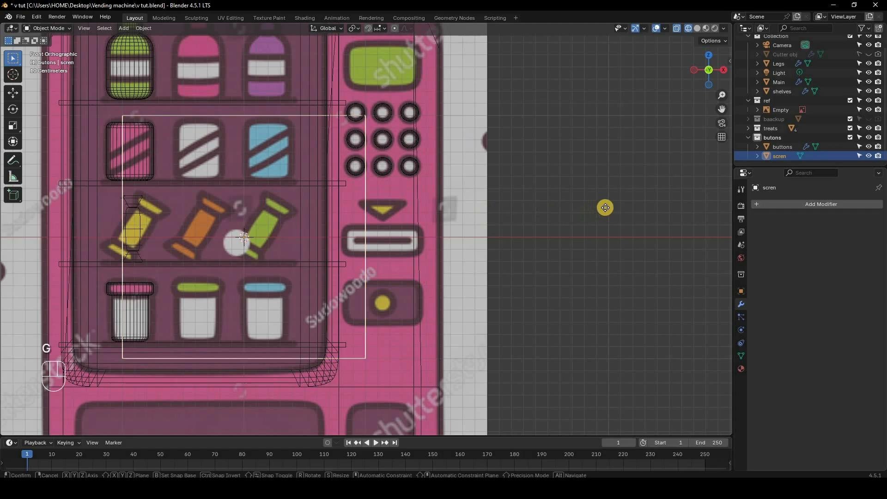
key(x)
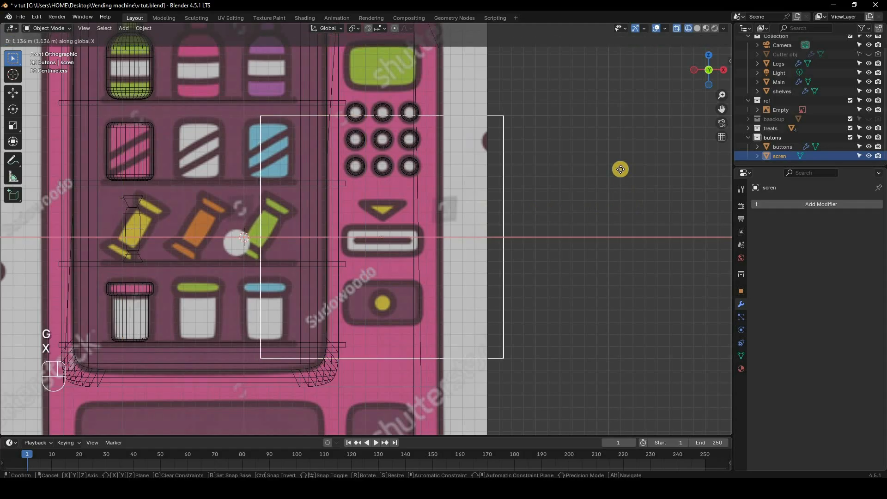
key(g)
key(z)
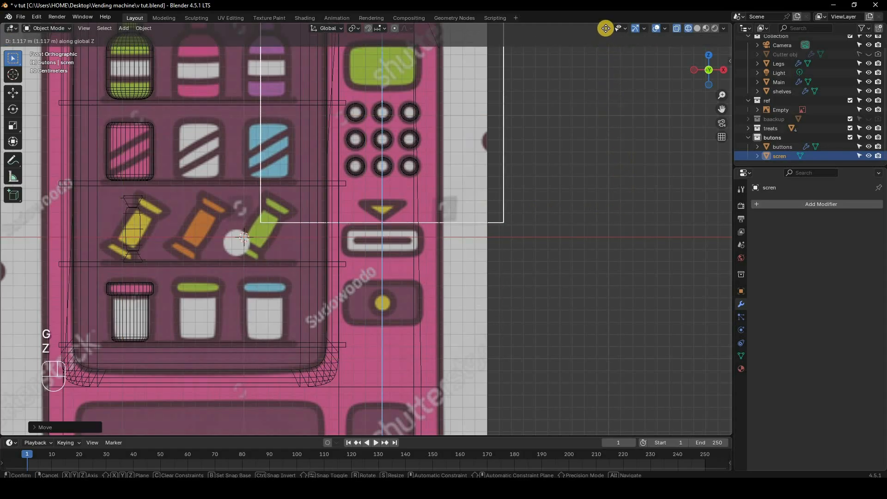
click(664, 214)
Scale the scren cube down uniformly to roughly the width of the green display in the reference image.
scroll(516, 152, down, 3)
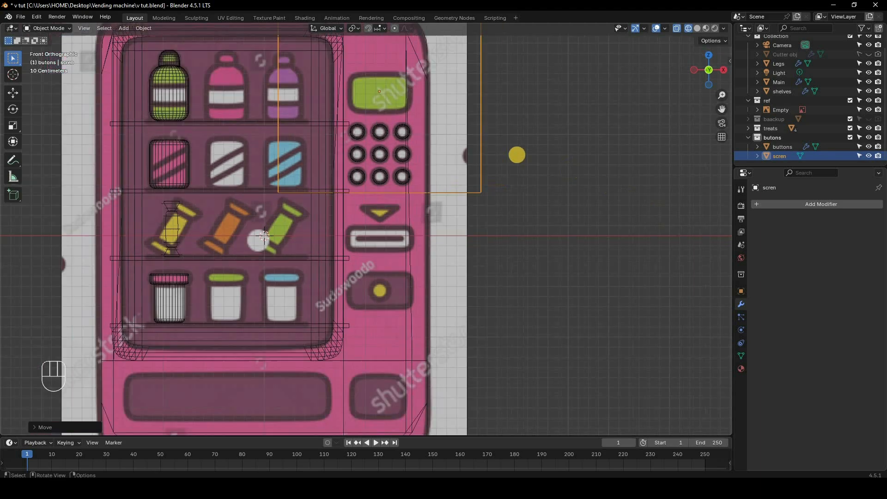
key(s)
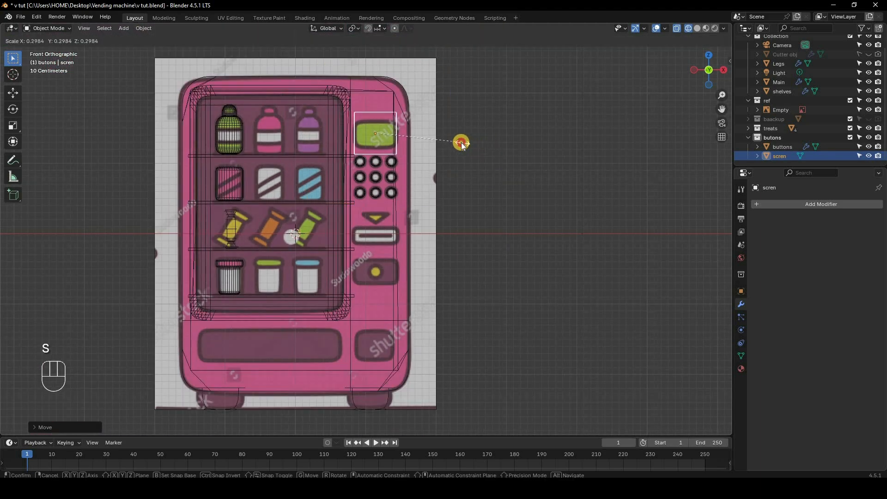
click(487, 108)
scroll(487, 108, up, 3)
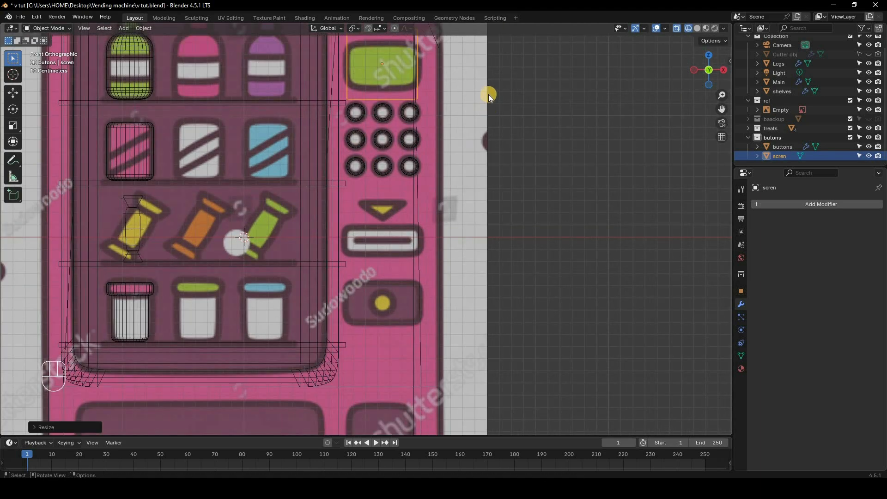
Move the scren cube about -1.13 m along Y so it straddles the machine's front face.
key(KP_3)
scroll(506, 112, down, 3)
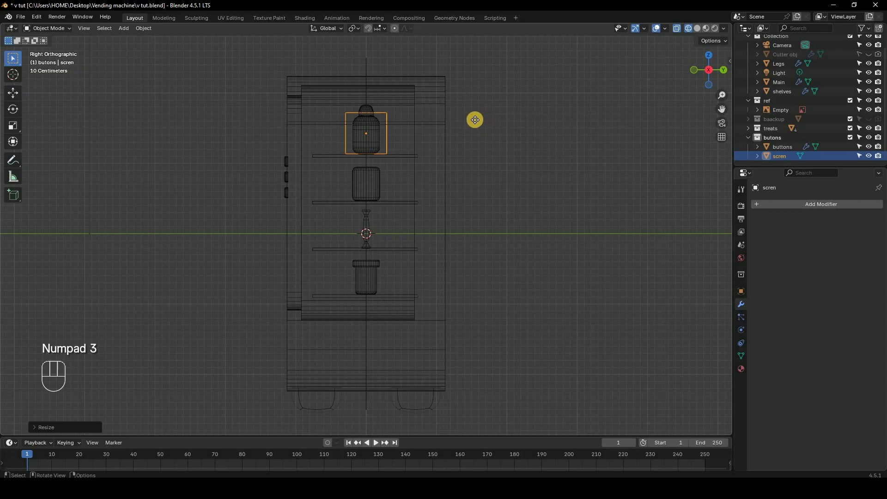
key(g)
key(y)
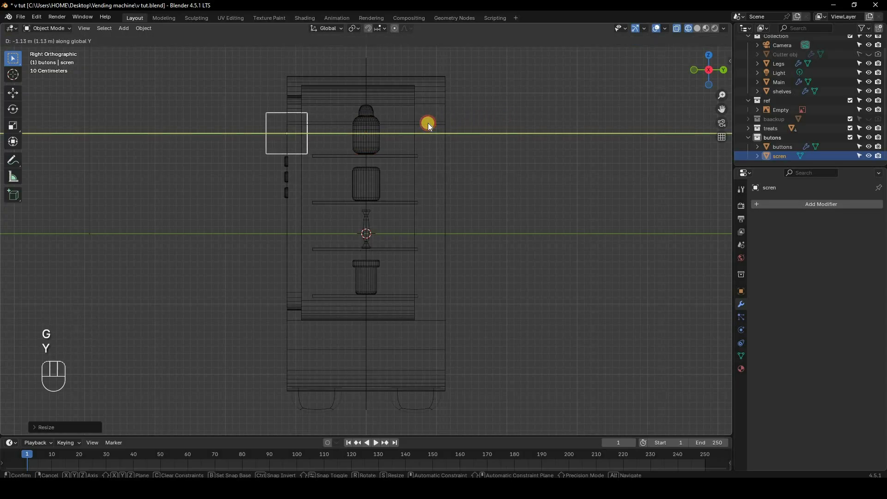
click(428, 123)
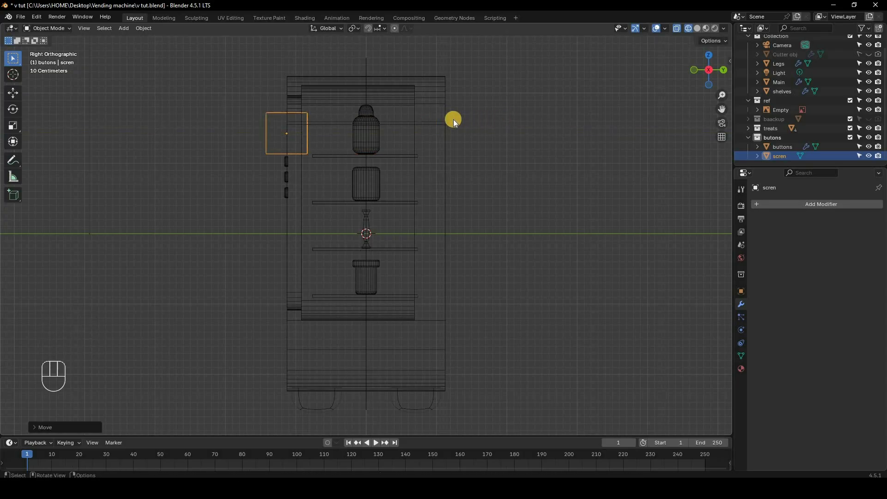
Flatten the scren cube's mesh along Y into a thin panel protruding slightly from the machine's front.
key(KP_1)
scroll(486, 171, up, 5)
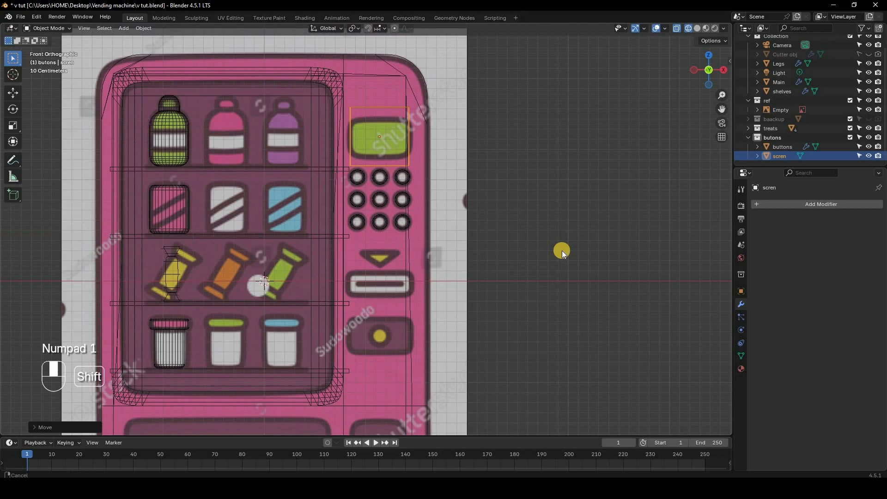
key(z)
key(6)
middle_drag(494, 223, 515, 223)
key(KP_3)
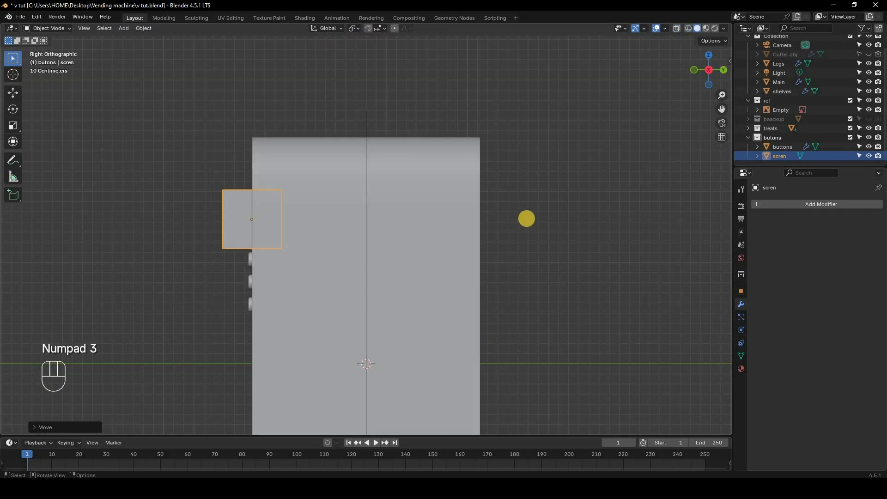
key(Tab)
key(s)
key(y)
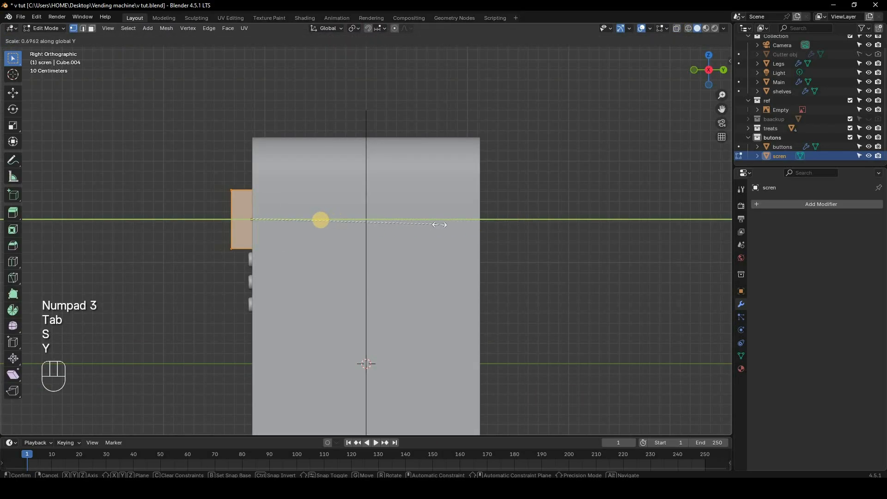
click(319, 216)
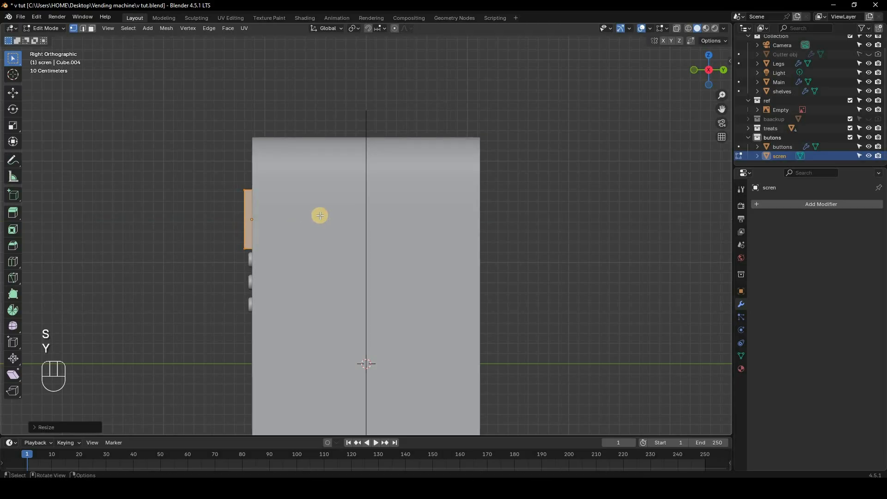
key(KP_1)
key(z)
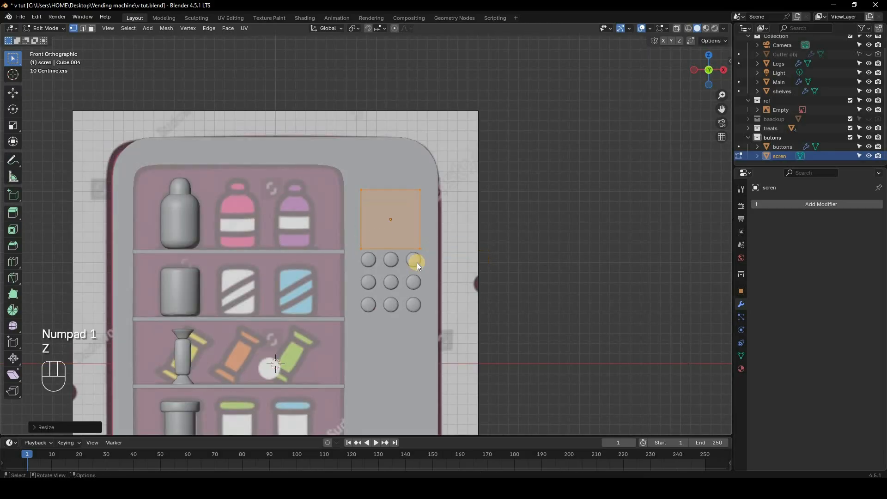
key(Tab)
key(s)
right_click(389, 276)
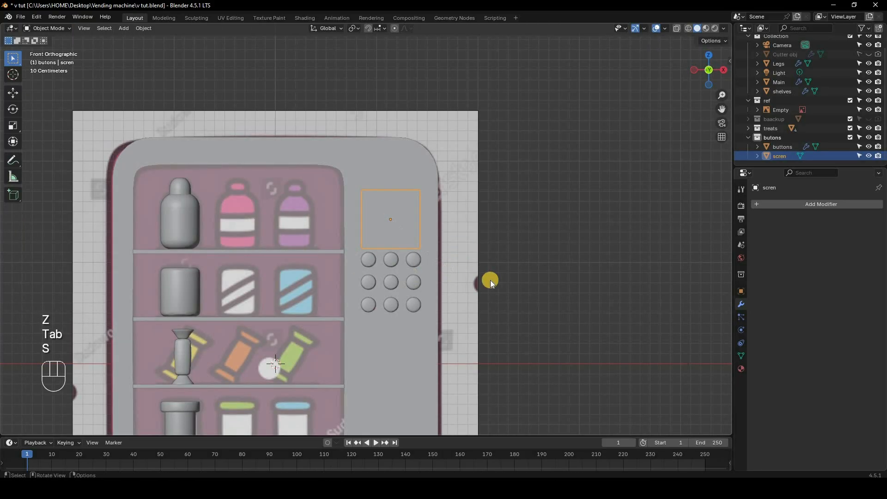
Scale the scren mesh down along Z to the green display's height, and shift the object slightly down to align with the reference.
key(z)
scroll(544, 289, up, 2)
key(Tab)
key(s)
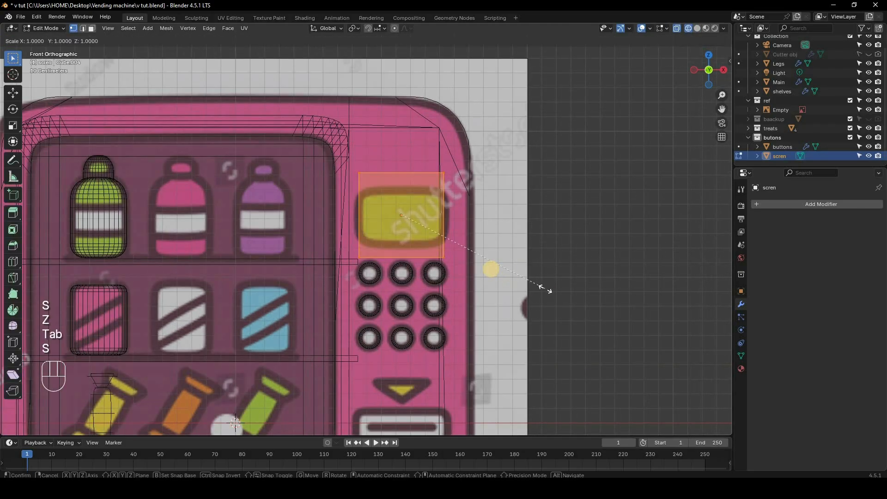
key(z)
click(510, 240)
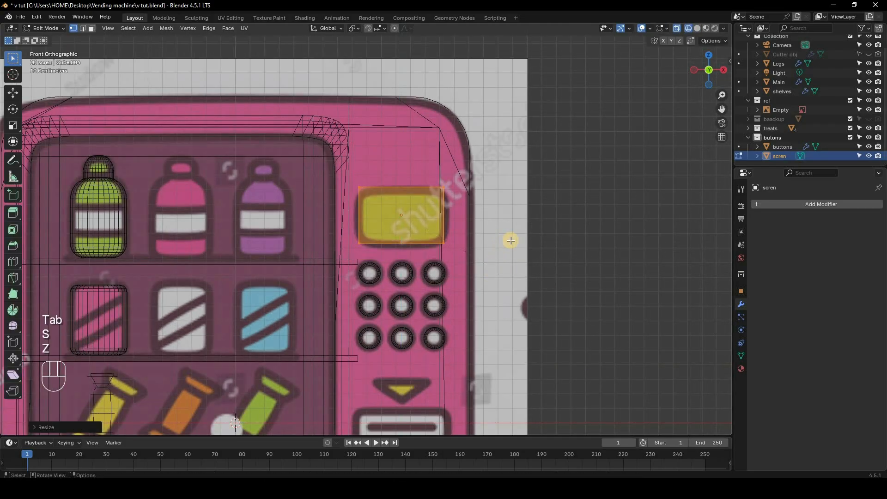
key(Tab)
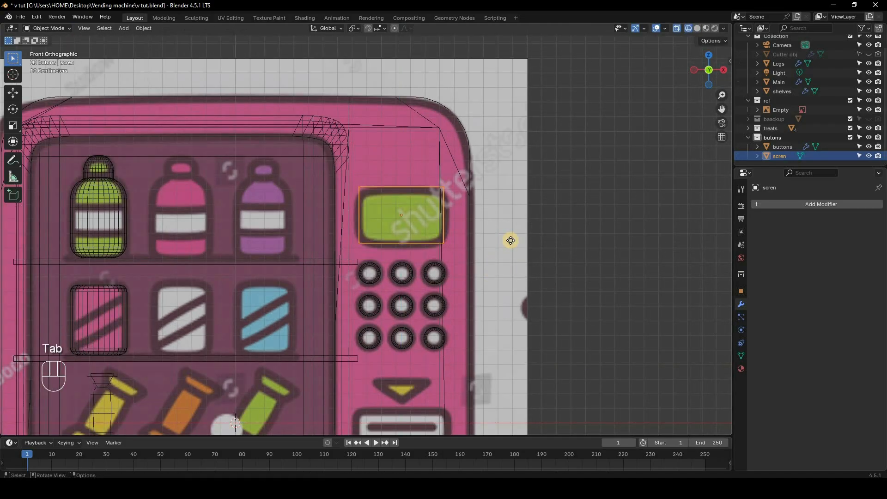
key(g)
key(z)
click(694, 239)
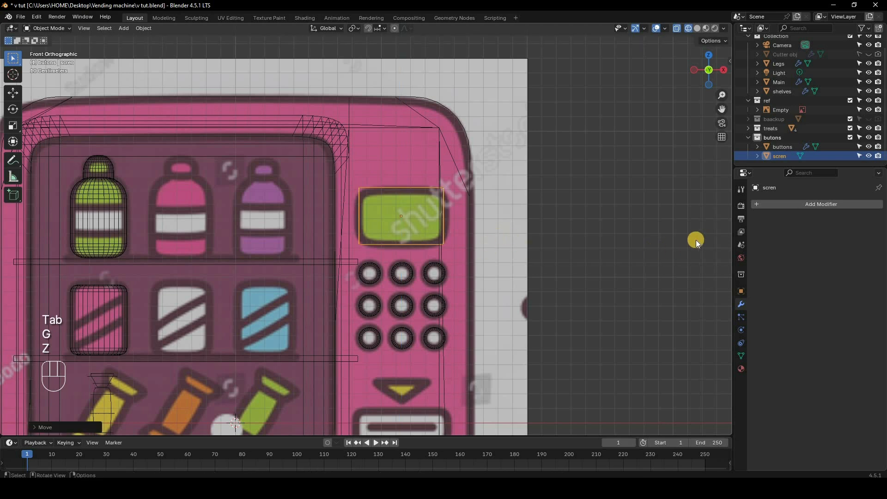
Add a Bevel modifier to the scren object.
click(776, 204)
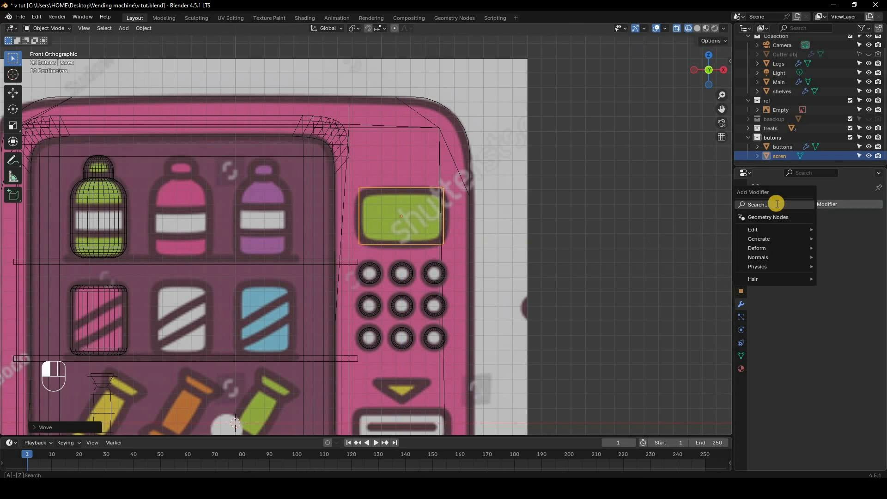
click(776, 203)
text(beve)
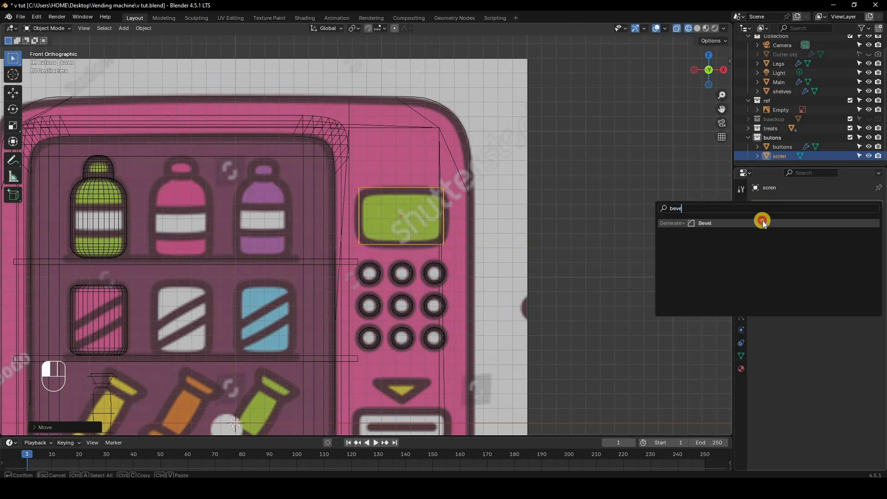
click(762, 223)
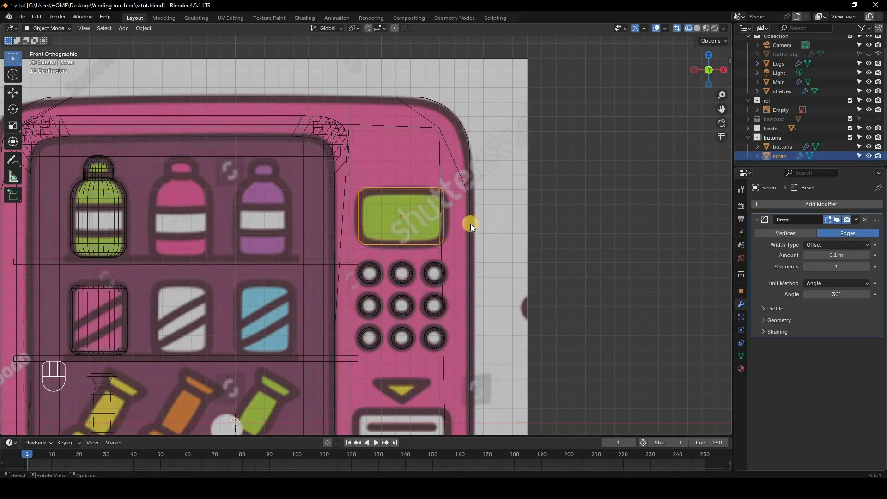
Delete the back face of the scren mesh, on the side facing into the vending machine.
middle_drag(455, 227, 91, 30)
key(Tab)
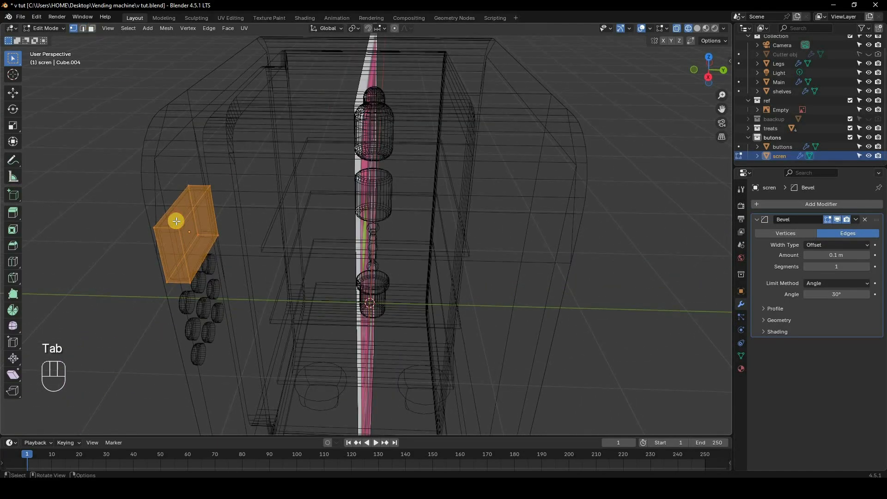
click(199, 232)
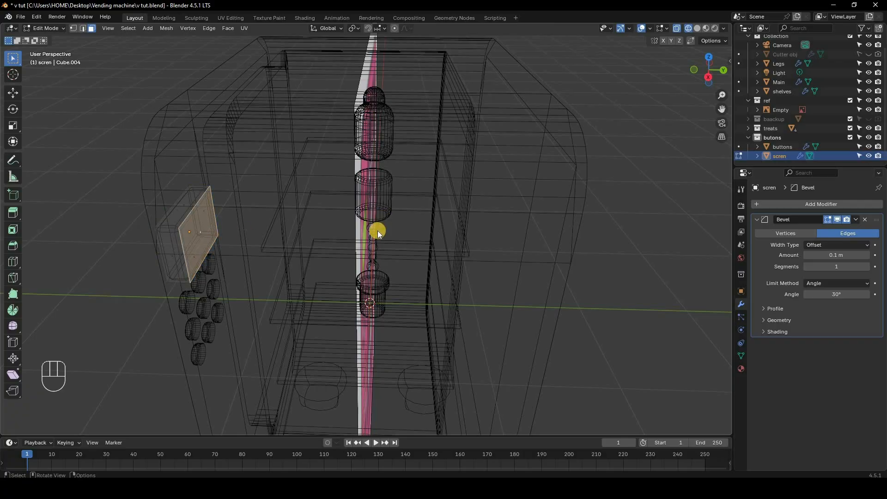
key(Delete)
click(394, 229)
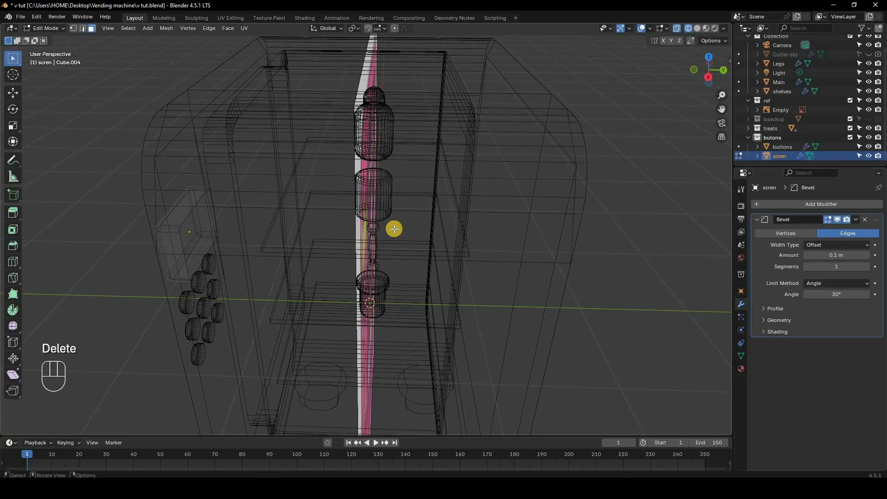
Round the scren panel's corners to match the reference by setting its Bevel modifier to 5 segments and an amount of 0.41 m.
key(KP_1)
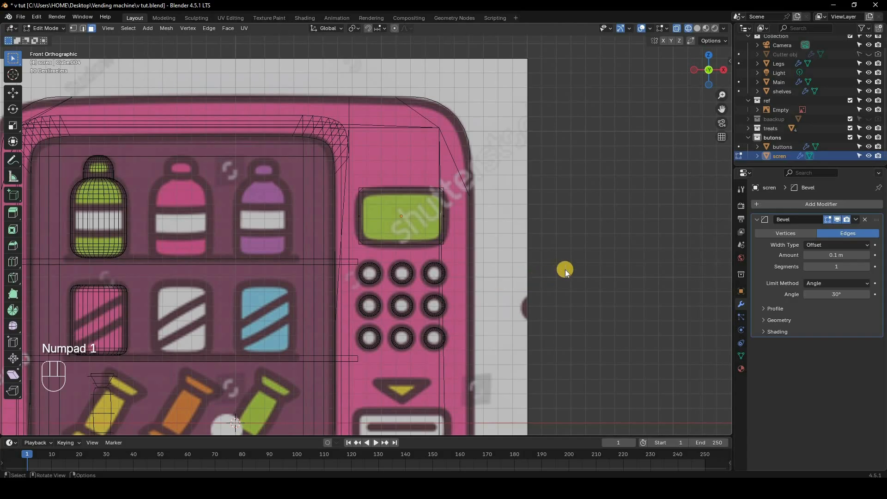
key(z)
key(Tab)
middle_drag(540, 259, 780, 245)
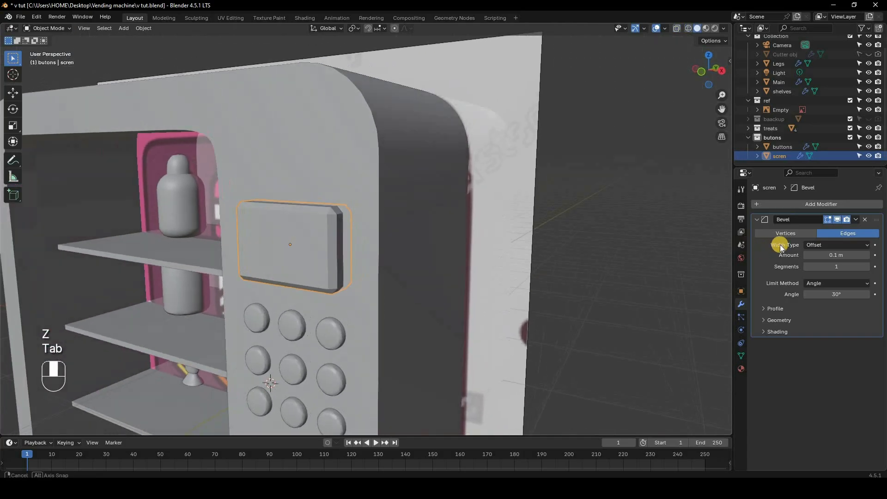
click(867, 269)
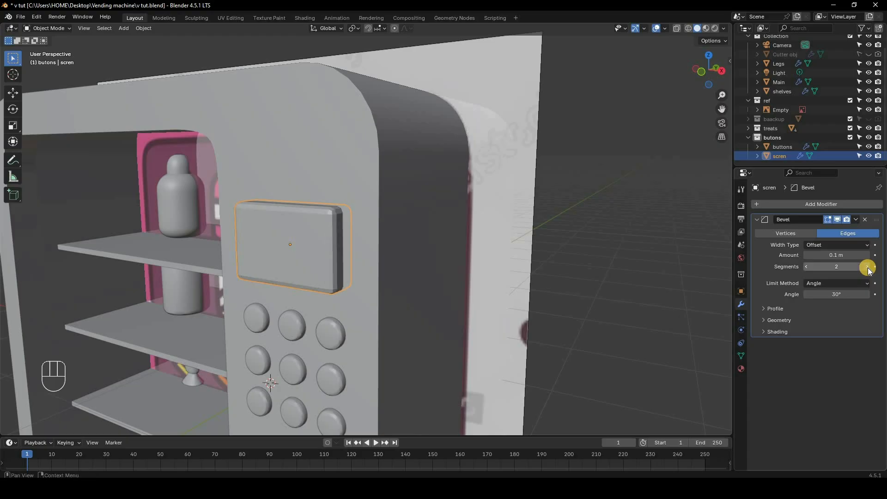
click(868, 269)
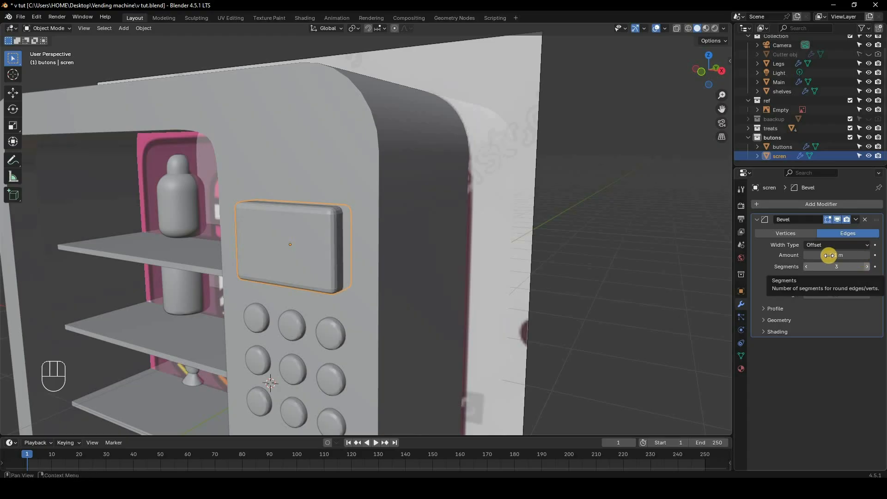
drag(827, 255, 616, 255)
key(KP_1)
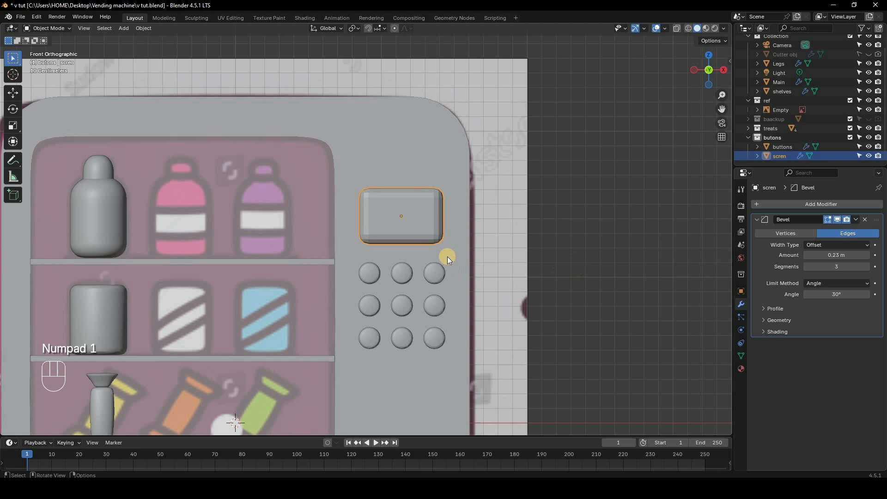
key(z)
click(527, 232)
scroll(587, 245, up, 2)
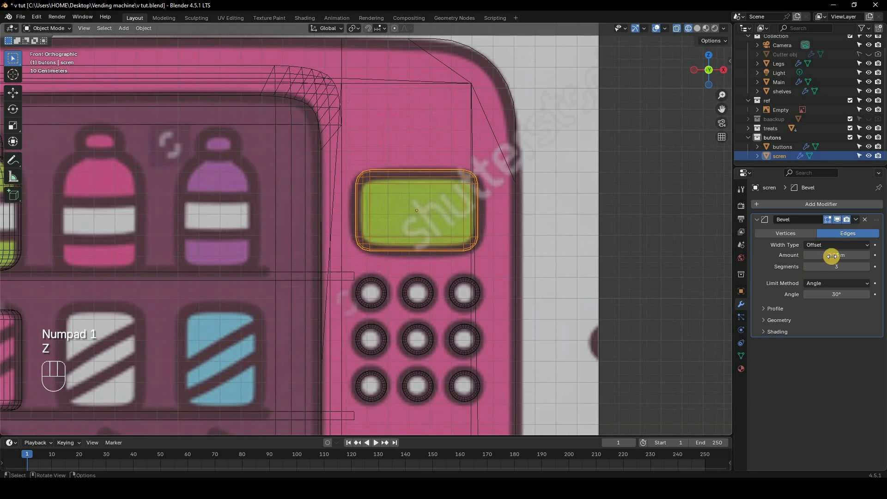
drag(831, 255, 458, 204)
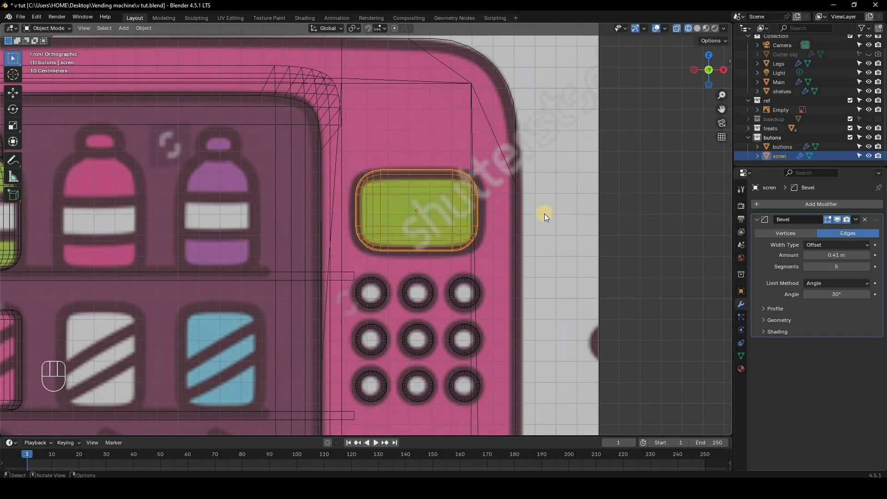
Move the scren object slightly down along Z to center it on the reference's green display.
key(g)
key(z)
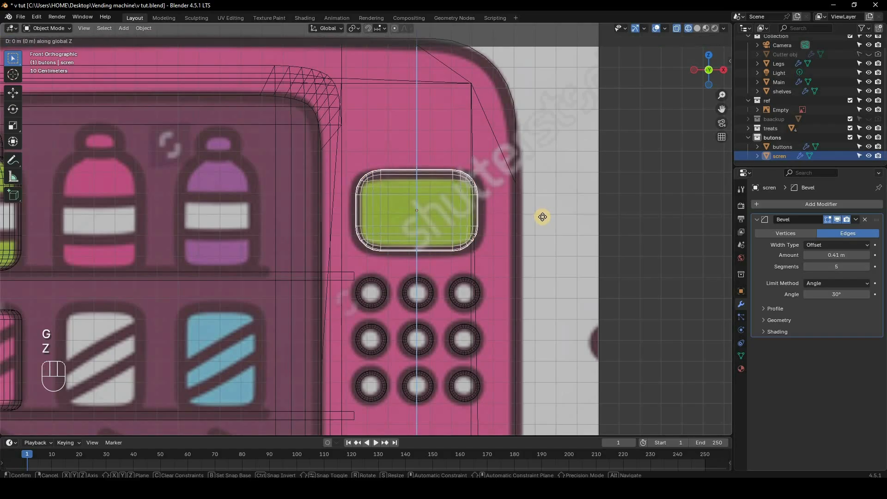
click(776, 203)
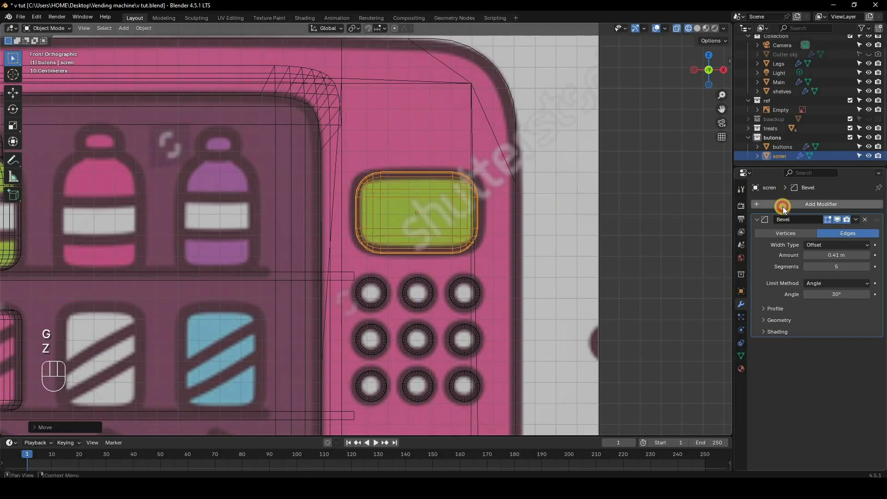
Add a Wireframe modifier to scren and place it above the Bevel modifier, viewing the model in solid shading.
click(775, 205)
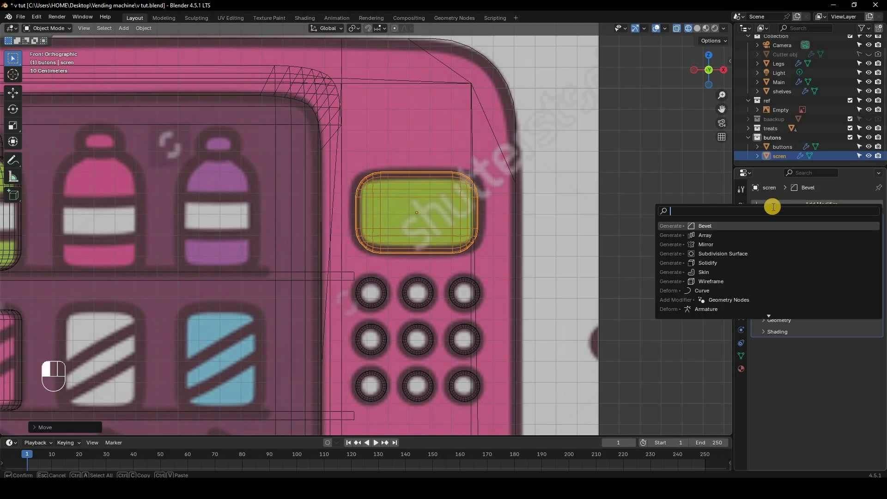
text(wire)
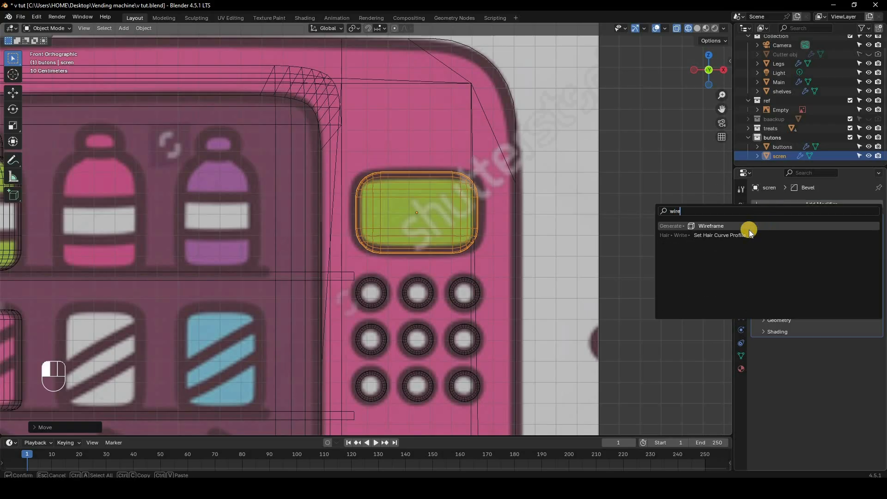
click(750, 226)
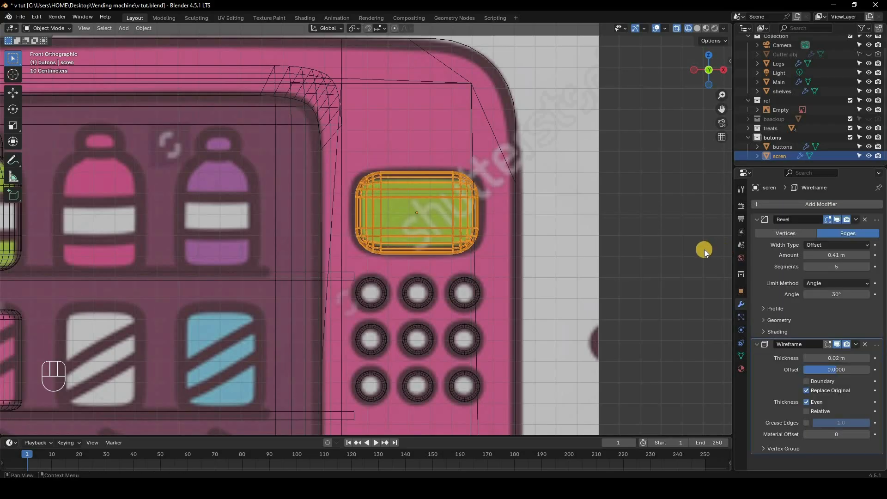
click(769, 157)
key(z)
drag(875, 345, 866, 212)
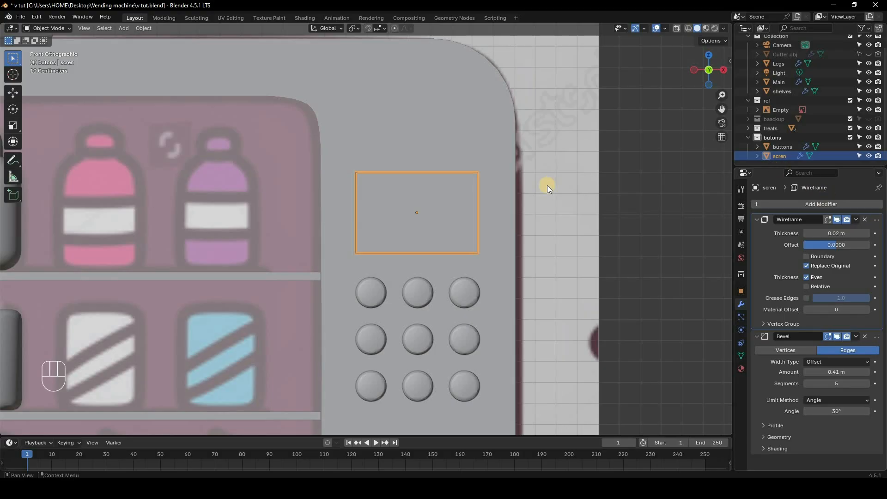
Duplicate the scren object in place and rename the copy "scren border".
key(shift+d)
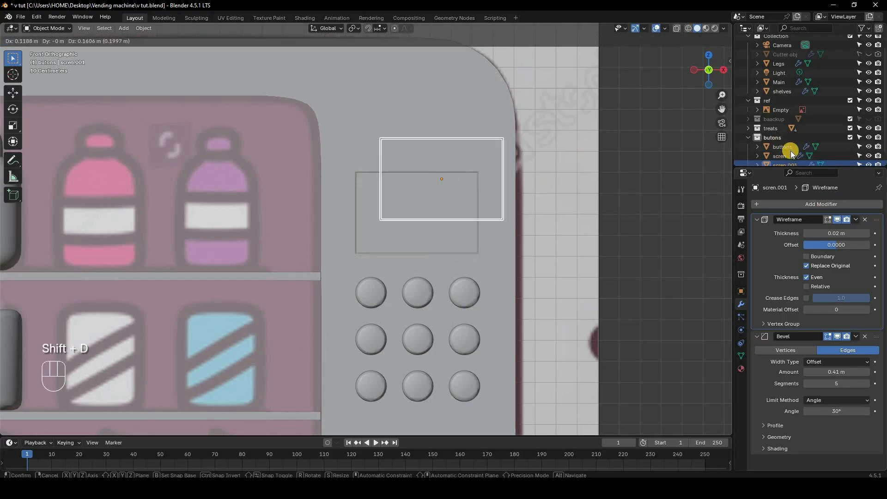
right_click(793, 154)
scroll(794, 154, down, 1)
double_click(800, 156)
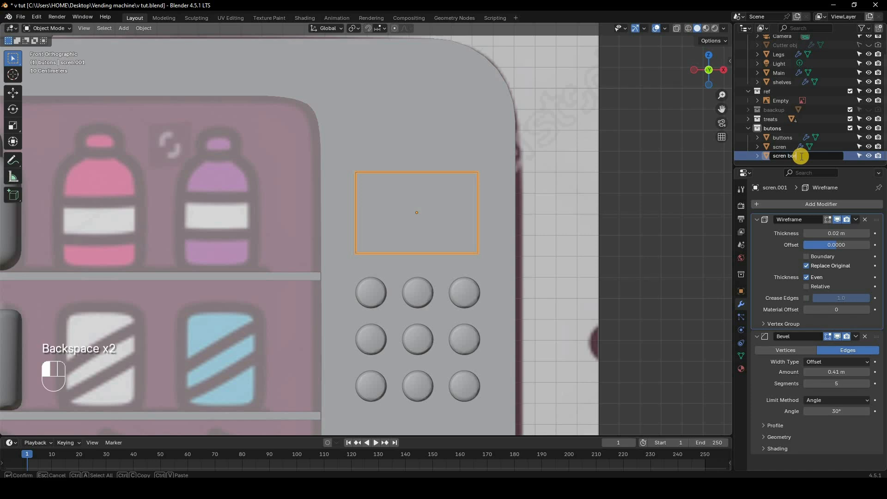
text(er)
key(Return)
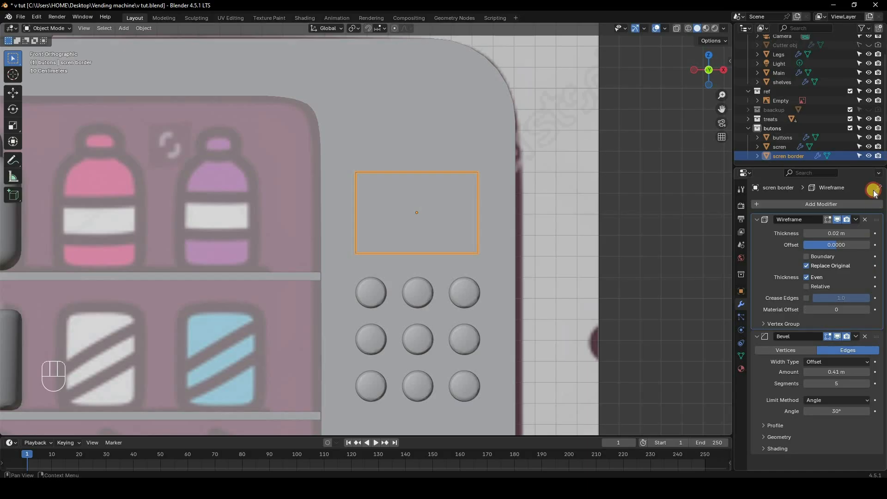
Place scren border's Bevel modifier above its Wireframe modifier and apply the Bevel.
drag(875, 337, 852, 245)
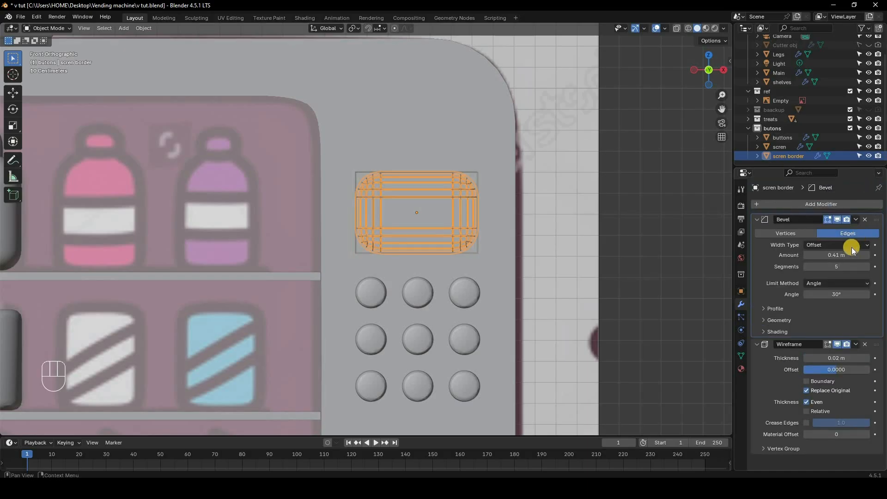
right_click(850, 228)
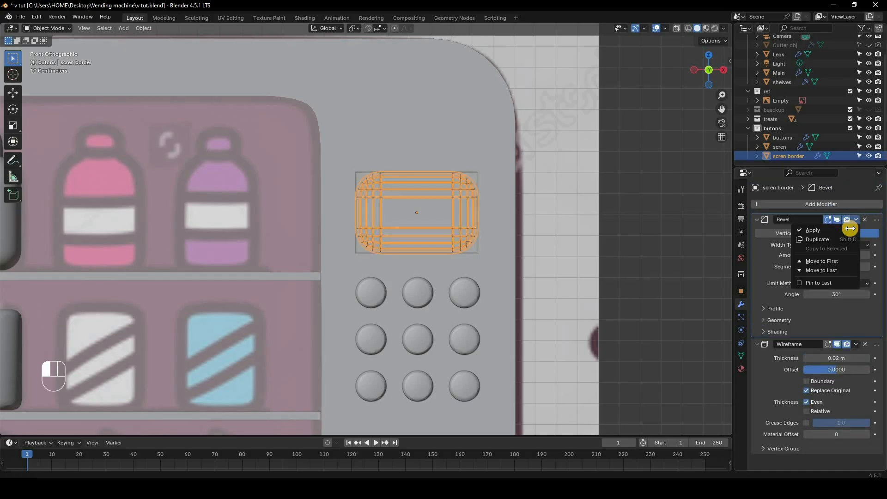
click(838, 230)
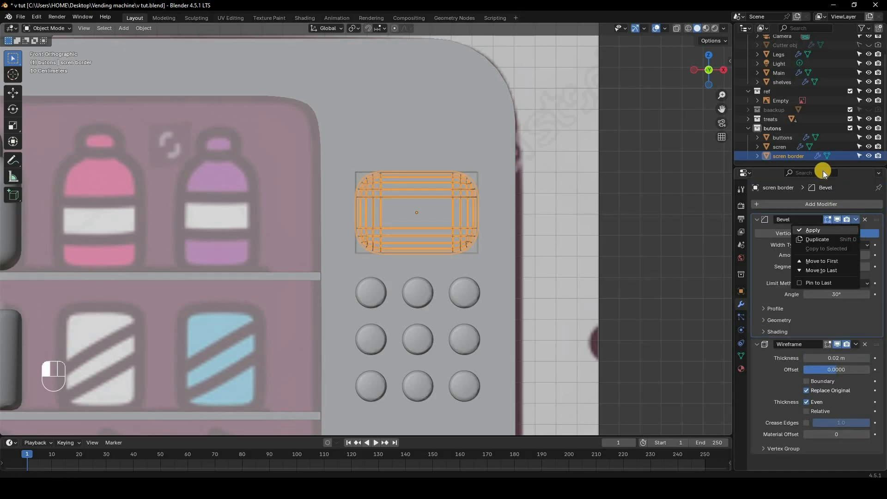
Remove the Wireframe modifier from the original scren object.
click(783, 146)
click(864, 220)
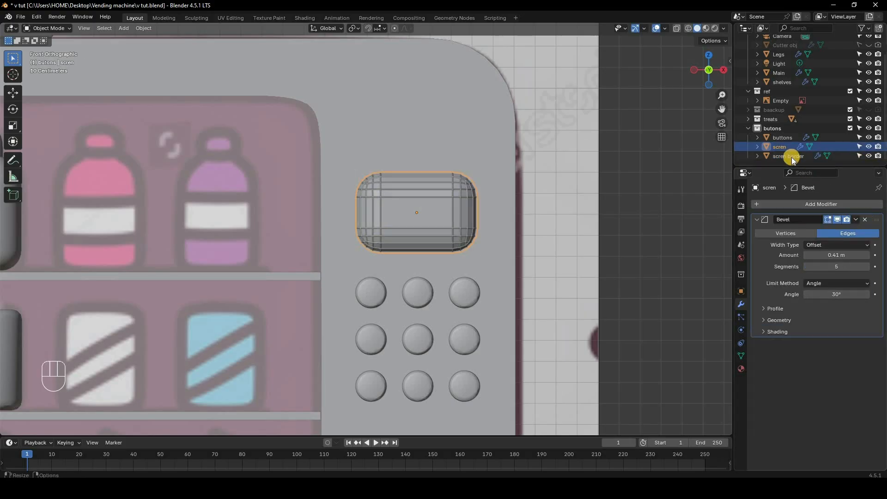
Delete the rear vertices of the scren border mesh, working in wireframe from the right side view.
click(791, 156)
key(Tab)
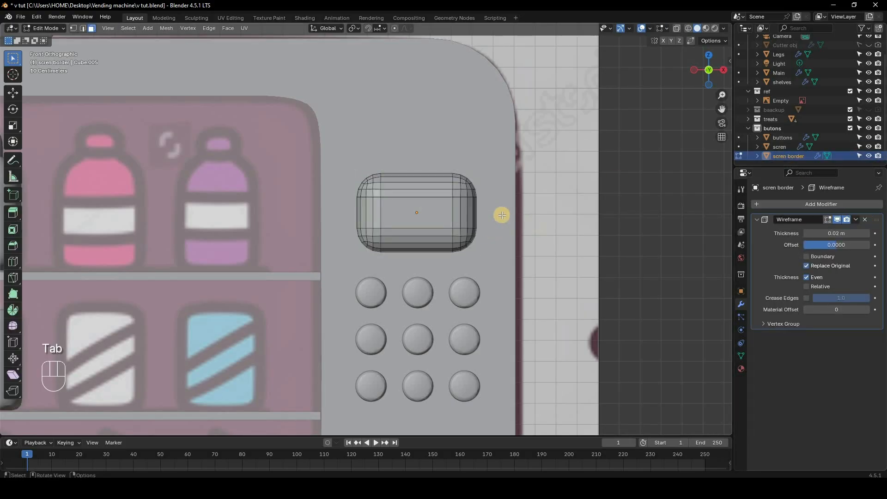
middle_drag(503, 216, 412, 164)
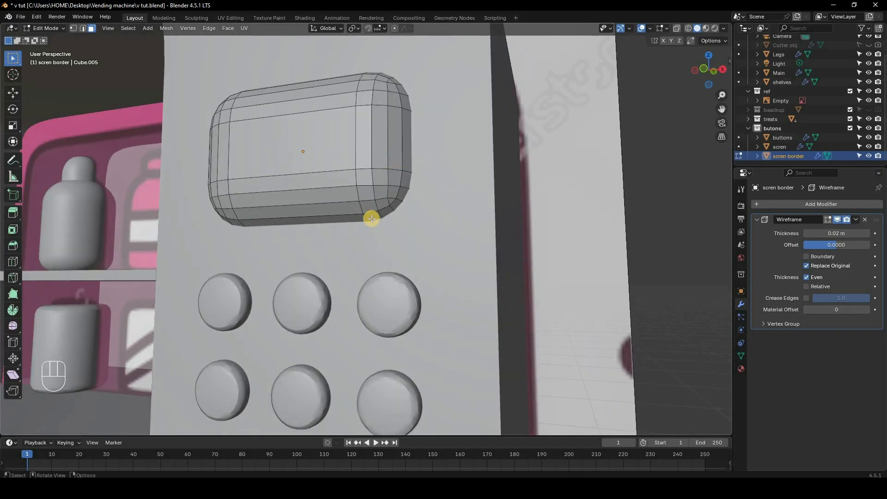
key(z)
scroll(407, 210, down, 5)
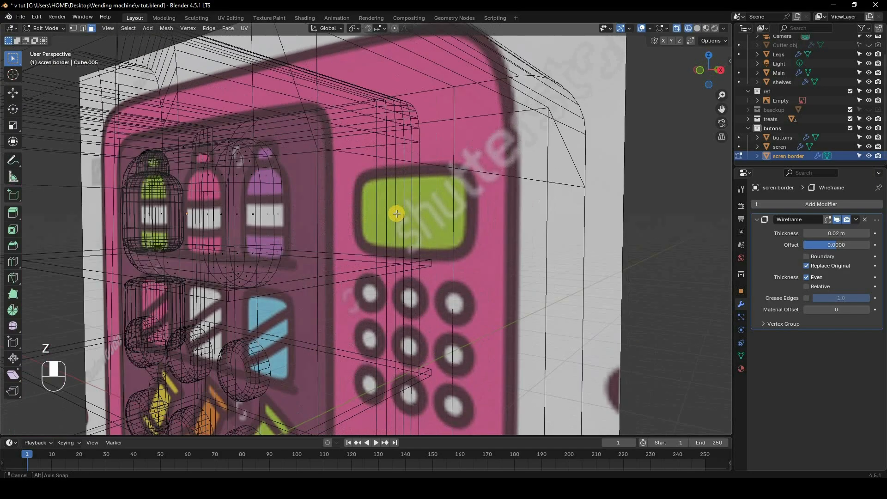
middle_drag(394, 208, 409, 200)
key(KP_3)
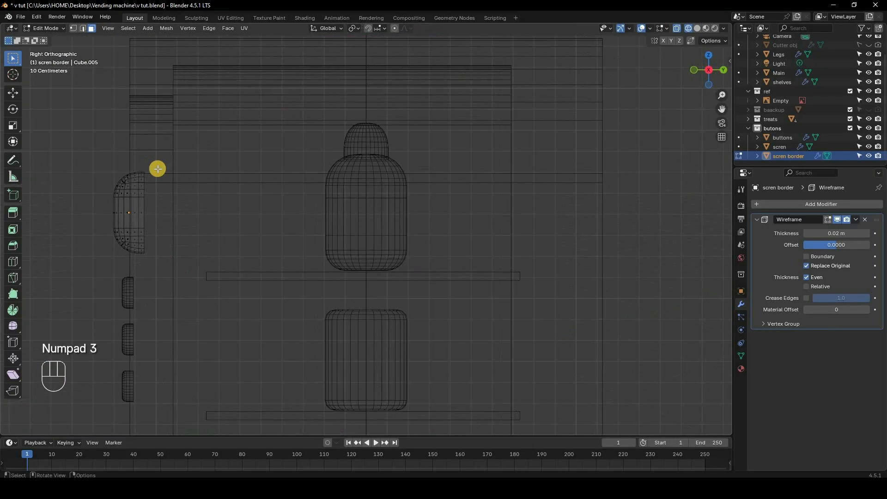
click(72, 28)
scroll(73, 27, up, 1)
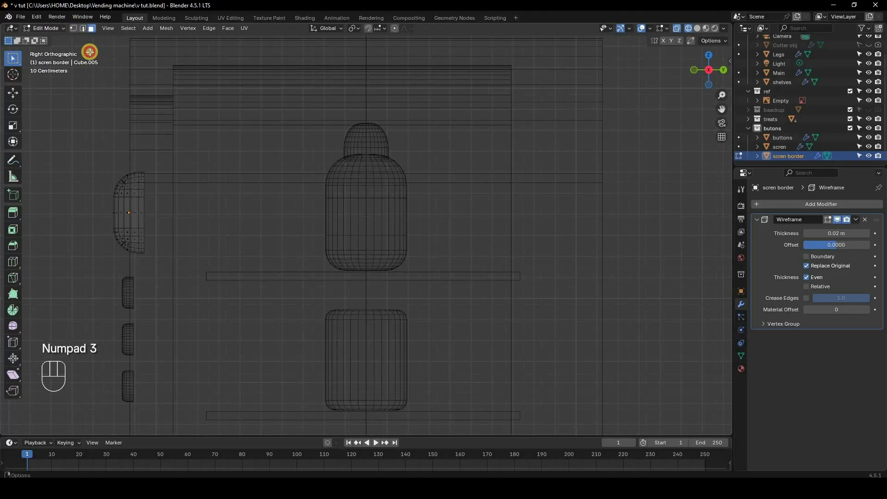
key(a)
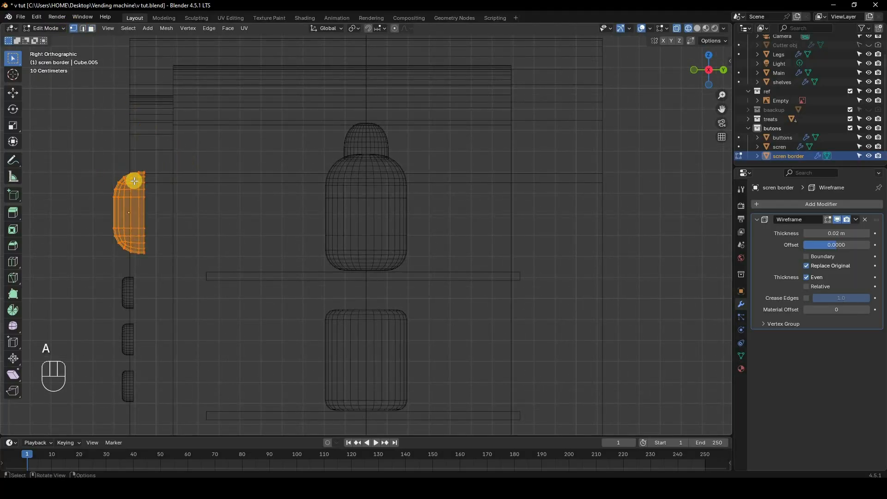
scroll(382, 174, up, 2)
shift+middle_drag(376, 192, 647, 187)
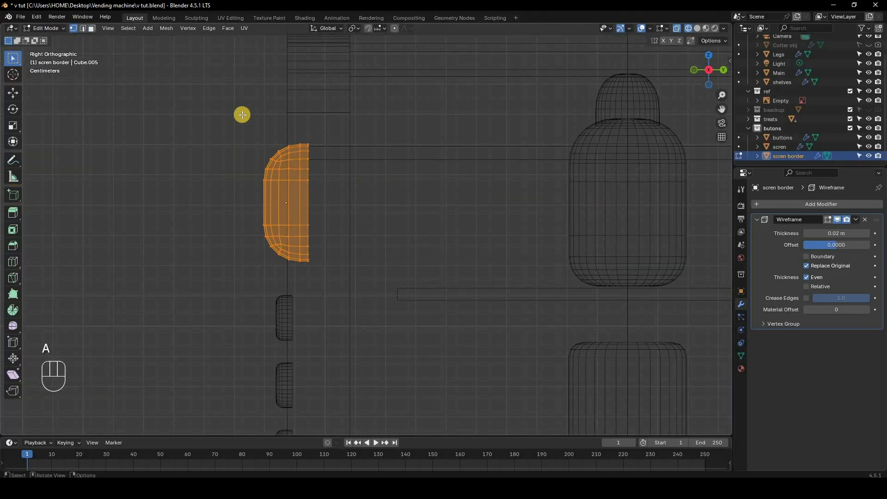
scroll(238, 99, up, 3)
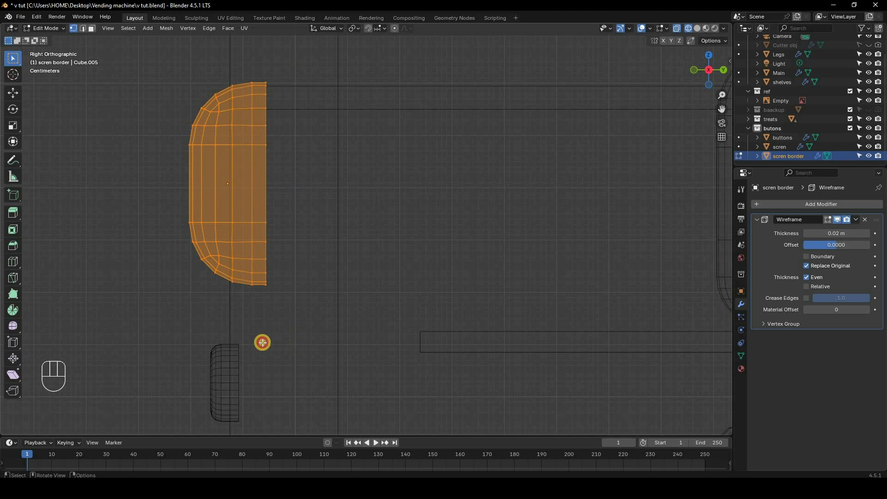
mouse_move(293, 57)
mouse_down()
mouse_move(267, 344)
mouse_move(246, 344)
mouse_up()
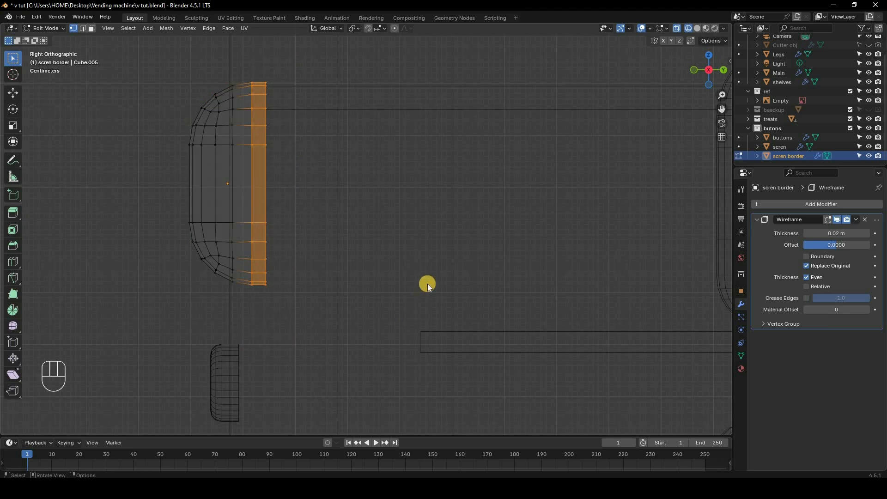
key(Delete)
click(404, 263)
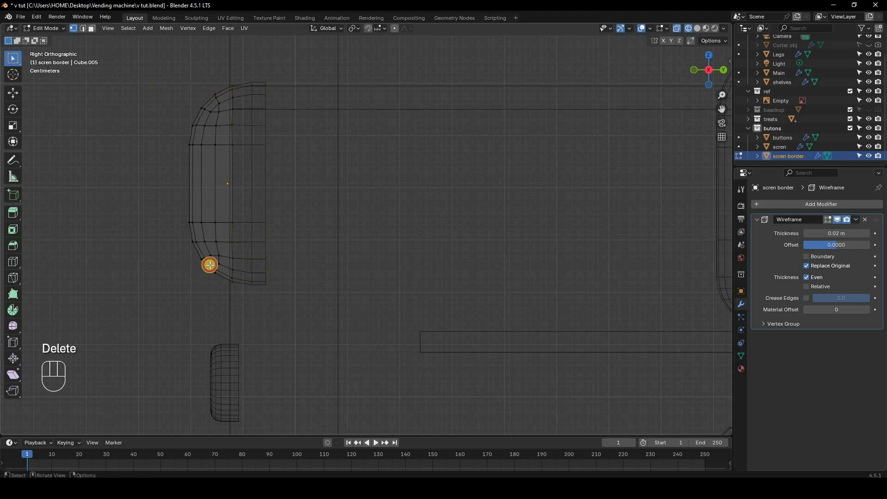
Delete the front vertices of the scren border mesh, sparing only the edge loop in the middle of its depth.
drag(154, 60, 231, 306)
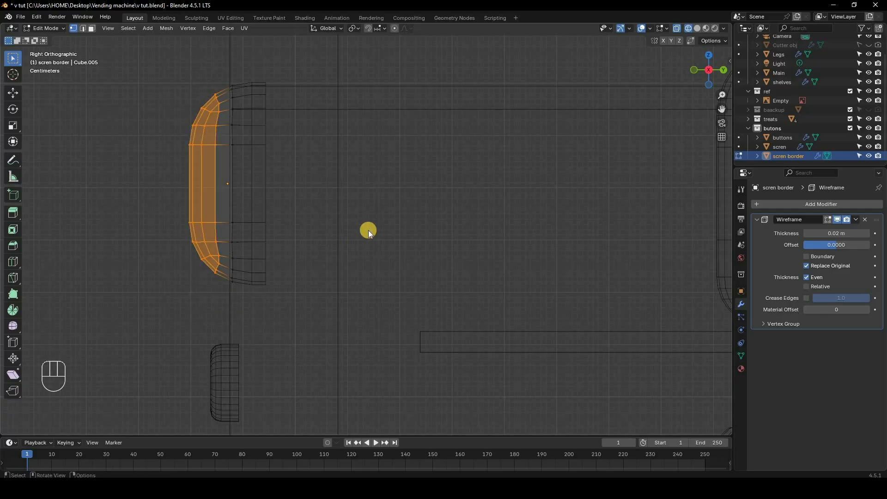
key(Delete)
key(Return)
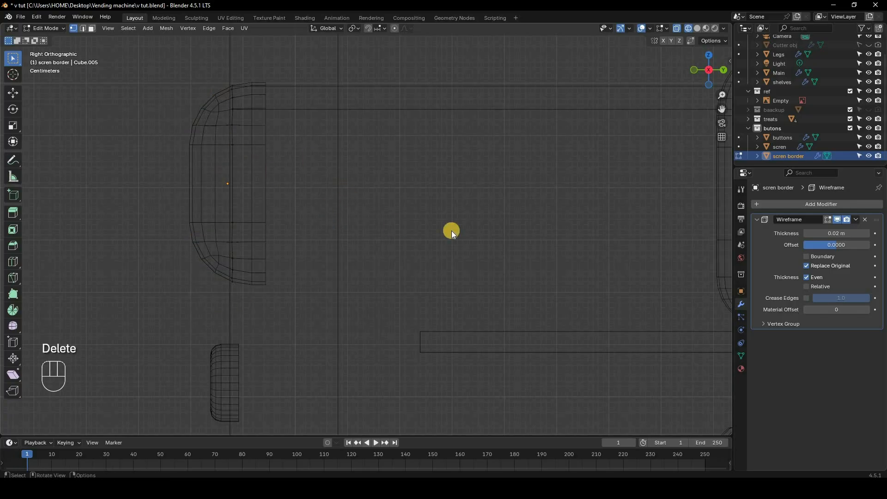
Add a Skin modifier to the scren border object and remove its Wireframe modifier.
key(Tab)
key(z)
scroll(276, 217, down, 4)
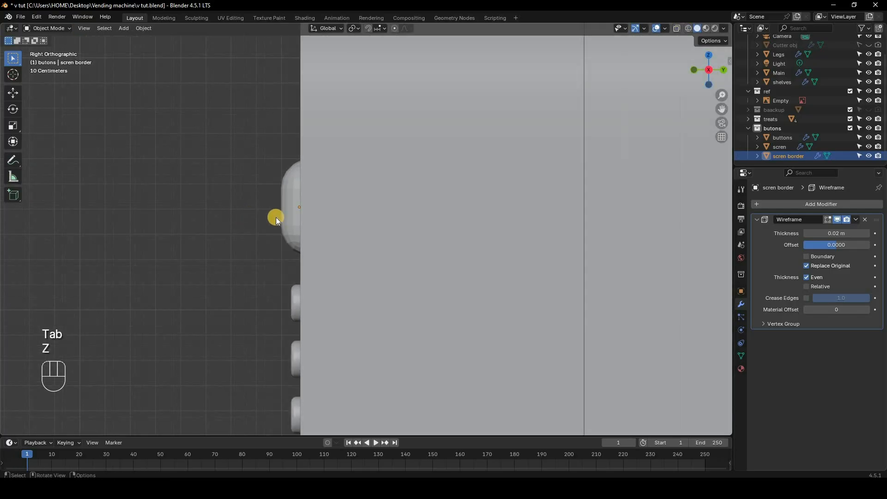
middle_drag(298, 218, 768, 214)
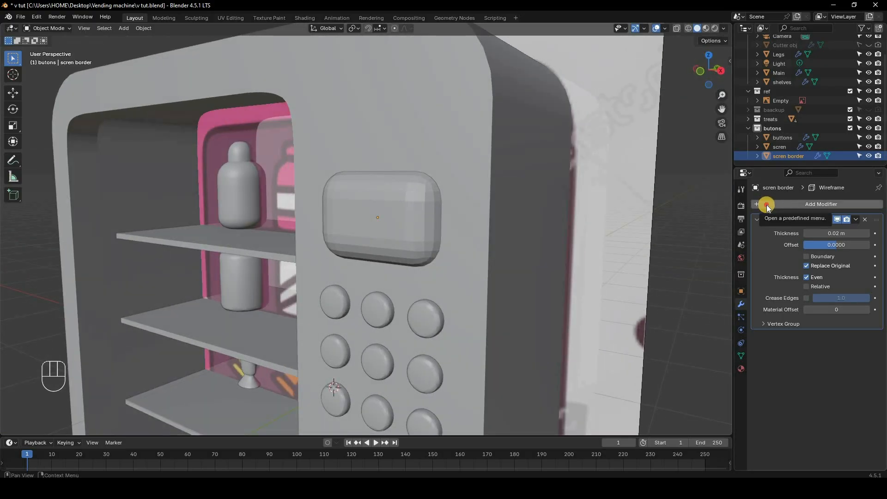
click(766, 204)
click(767, 205)
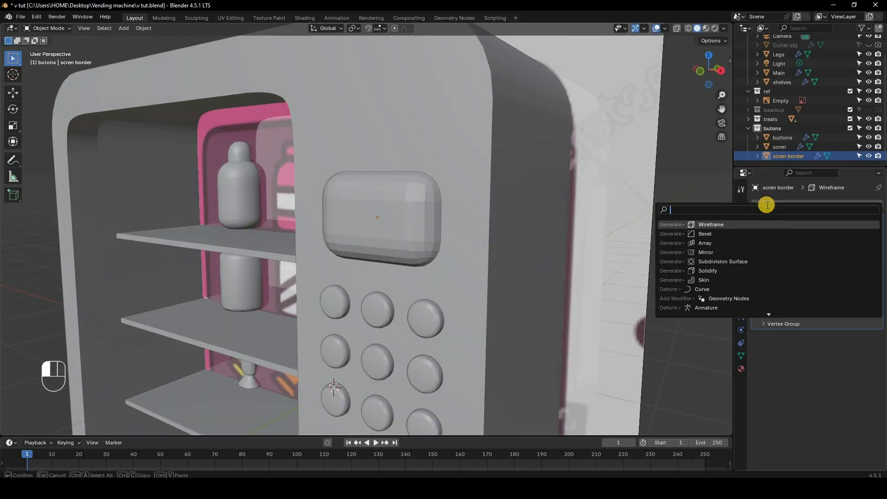
text(skin)
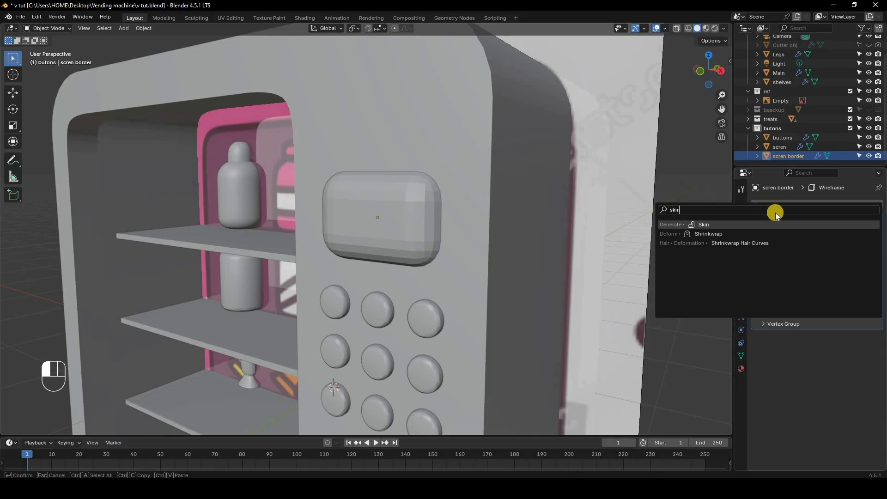
click(811, 227)
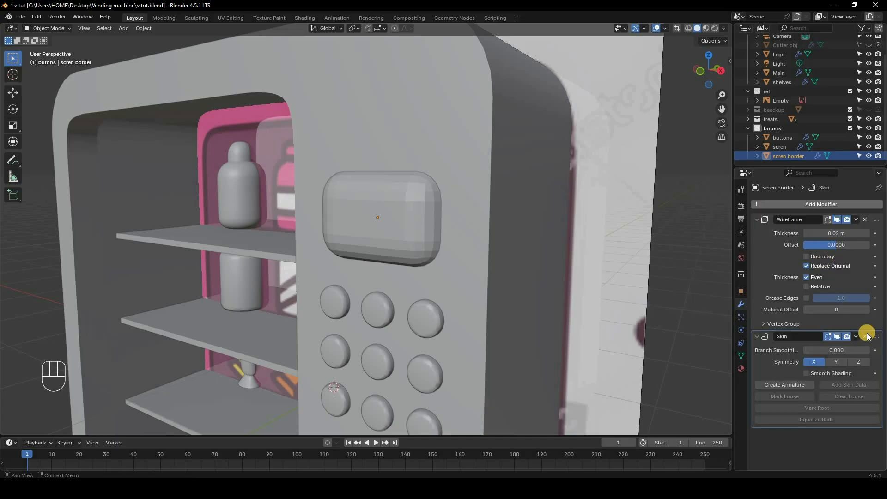
click(864, 220)
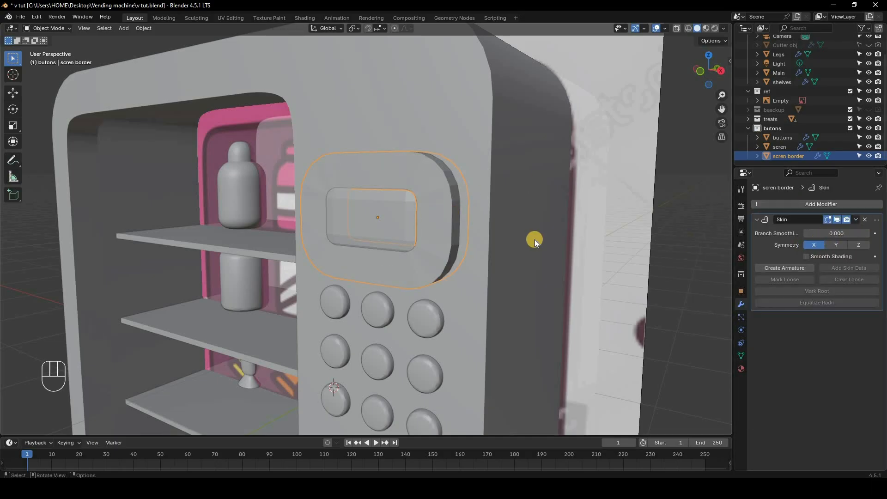
Shrink the skin radius of all scren border vertices to about 0.37 so it forms a thin frame around the display.
key(Tab)
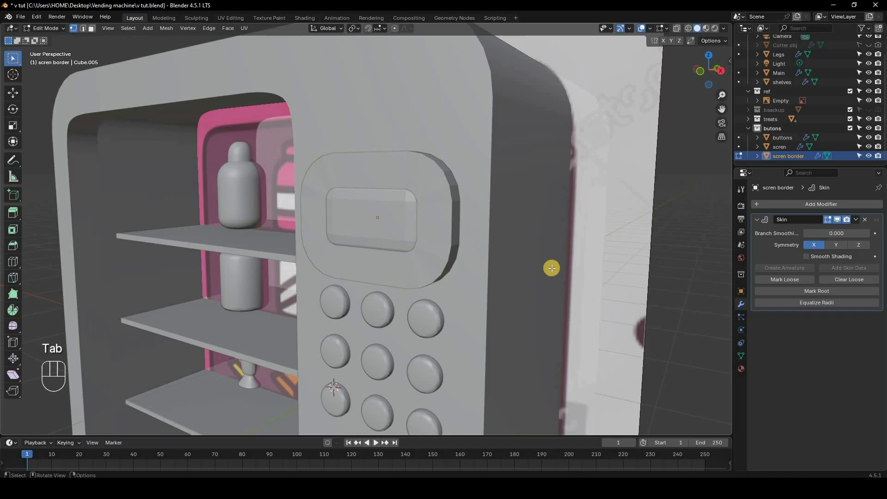
key(z)
key(a)
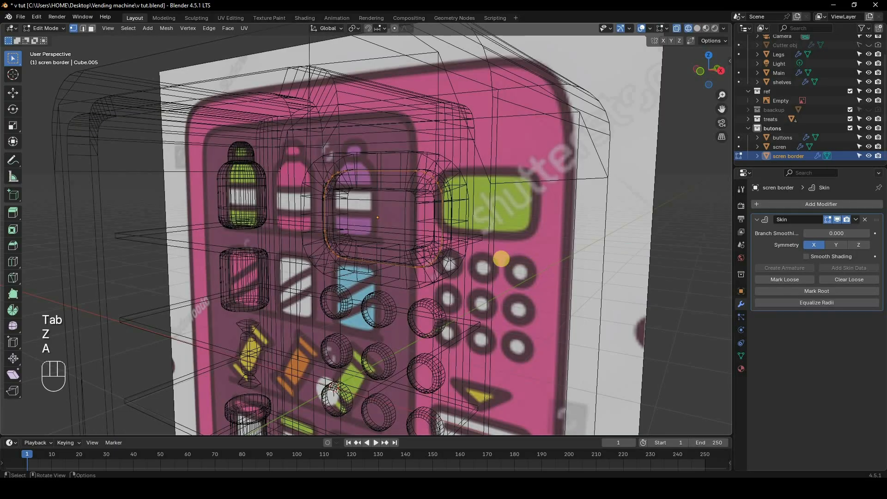
key(ctrl+a)
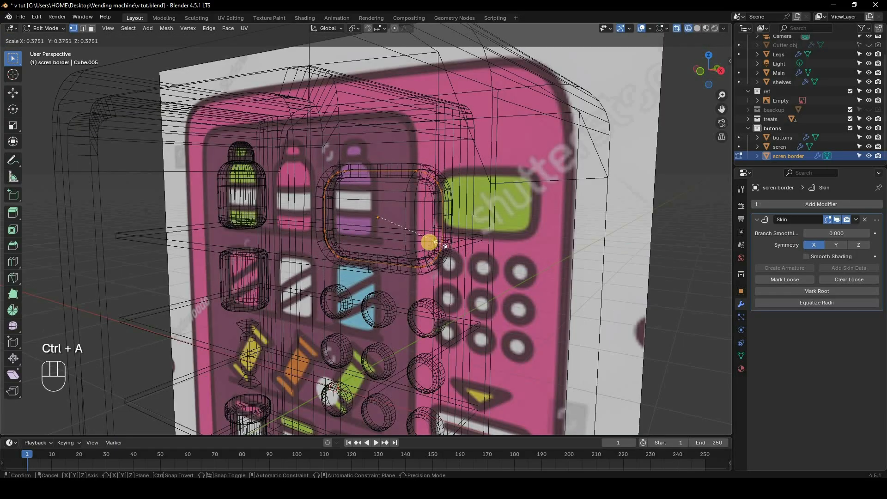
click(425, 242)
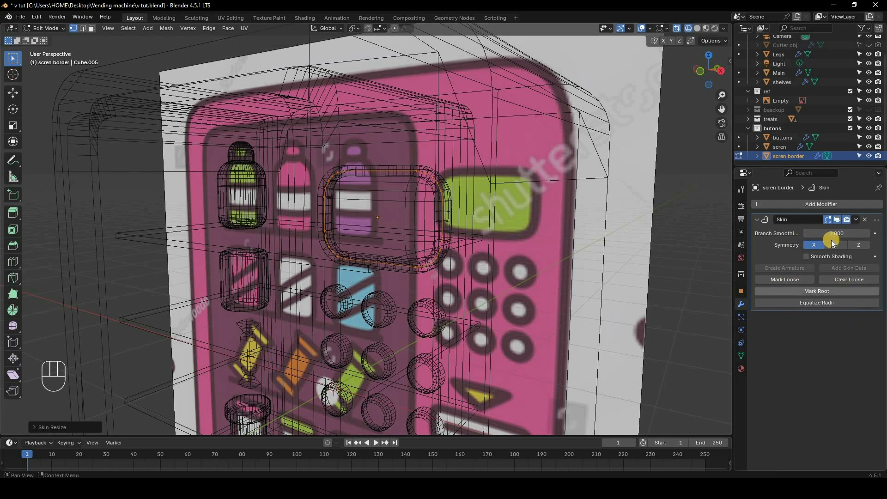
key(Tab)
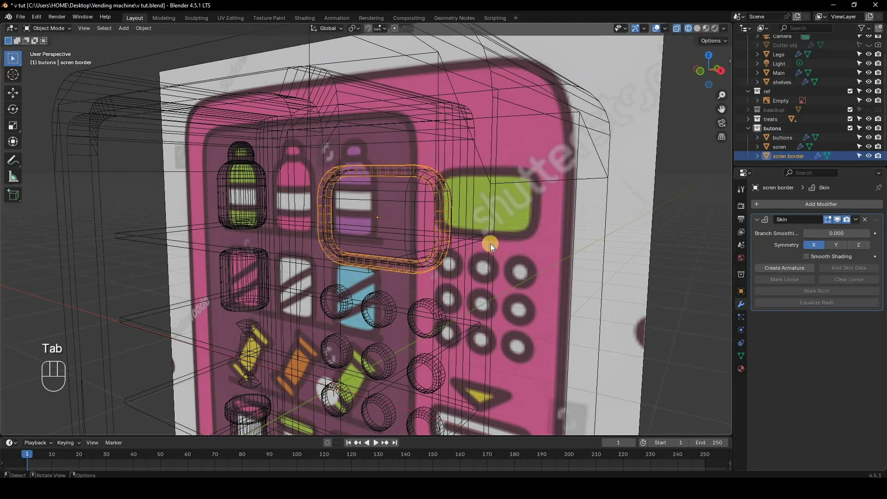
key(z)
click(436, 179)
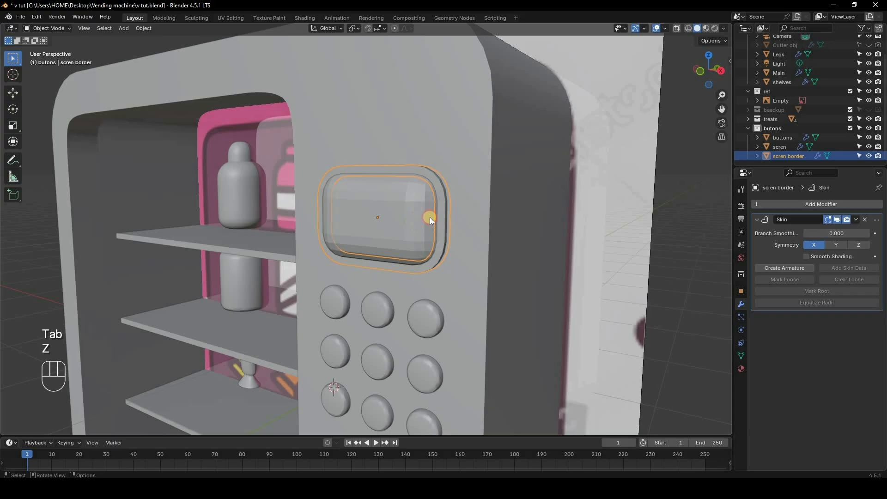
Apply Shade Auto Smooth to the scren object.
click(568, 198)
right_click(497, 212)
click(537, 213)
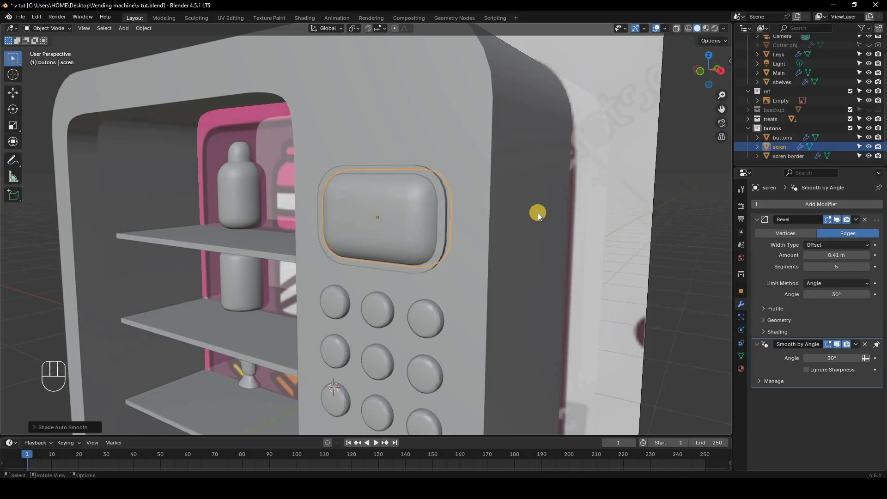
Duplicate the scren object and move the copy down along Z by about 1.93 m onto the reference's pad with the yellow button.
middle_drag(568, 260, 567, 261)
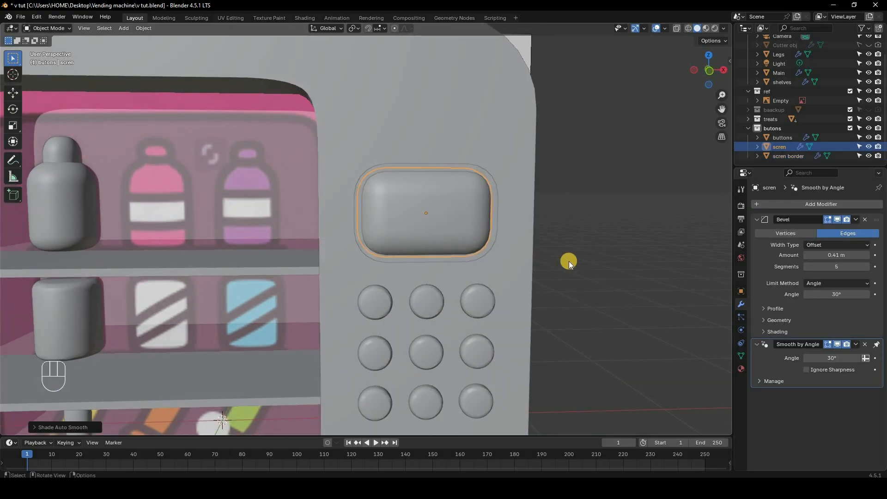
key(KP_1)
scroll(436, 250, down, 2)
scroll(436, 251, down, 2)
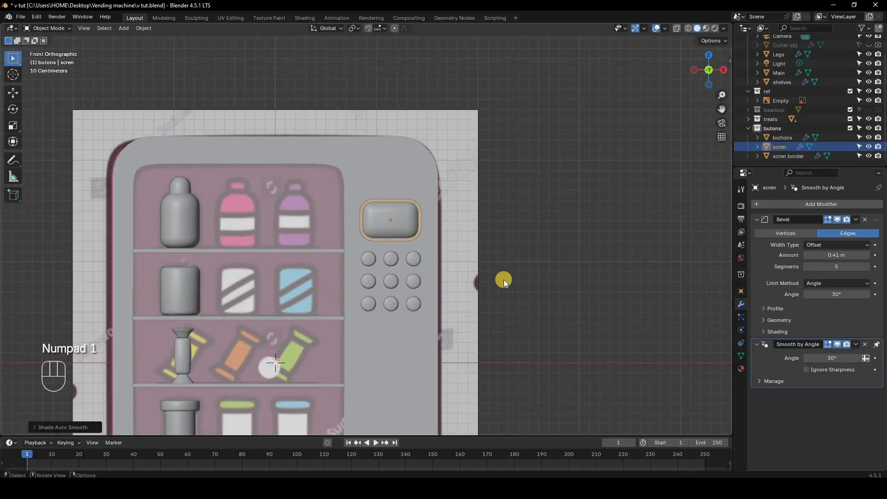
key(z)
click(388, 299)
scroll(476, 215, up, 1)
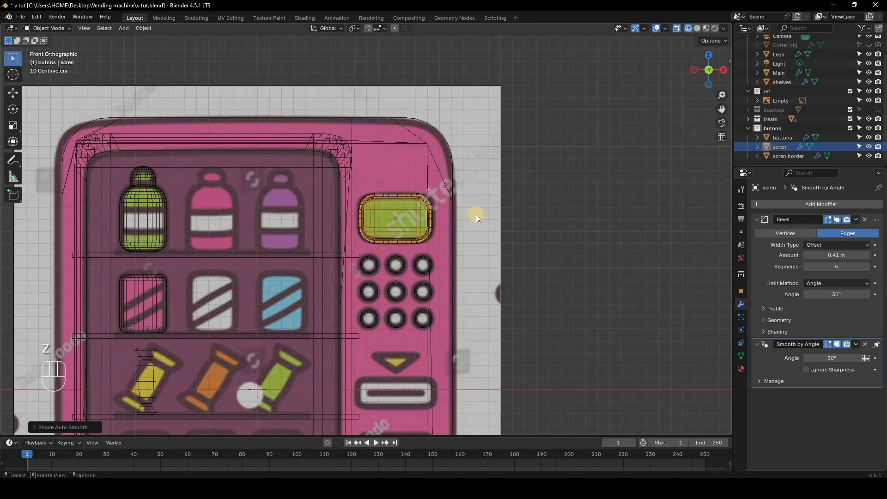
shift+middle_drag(411, 224, 399, 75)
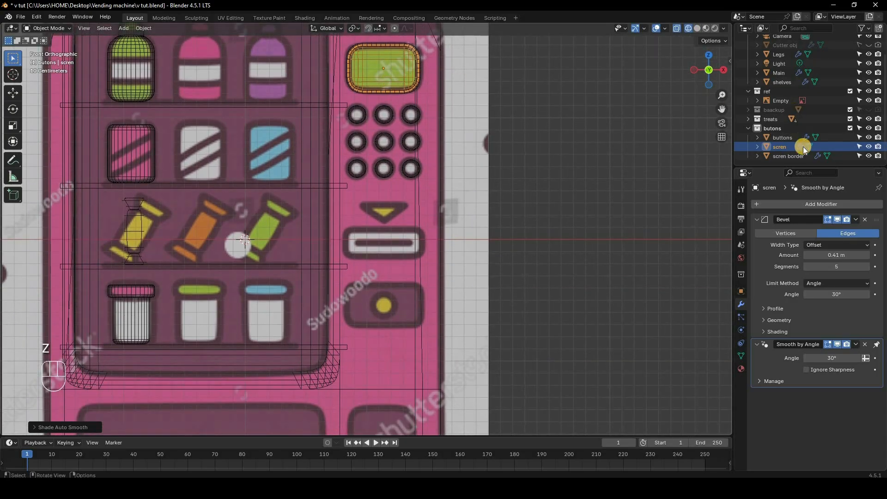
click(779, 147)
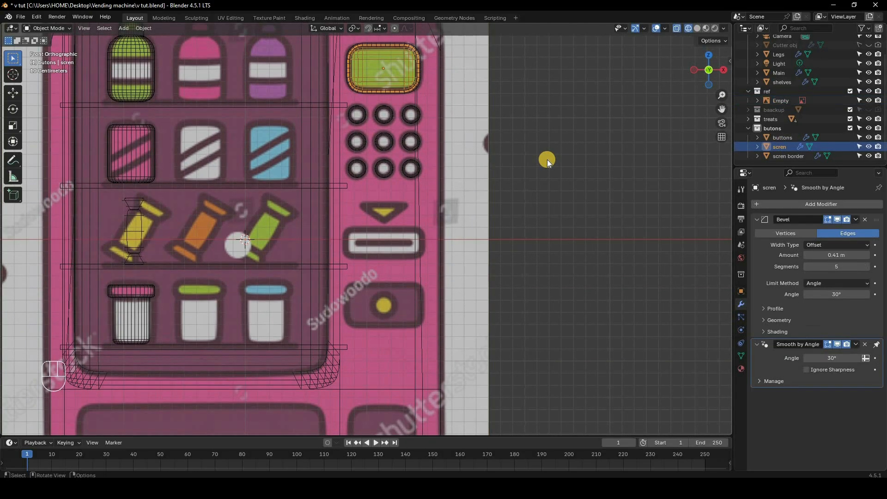
key(shift+d)
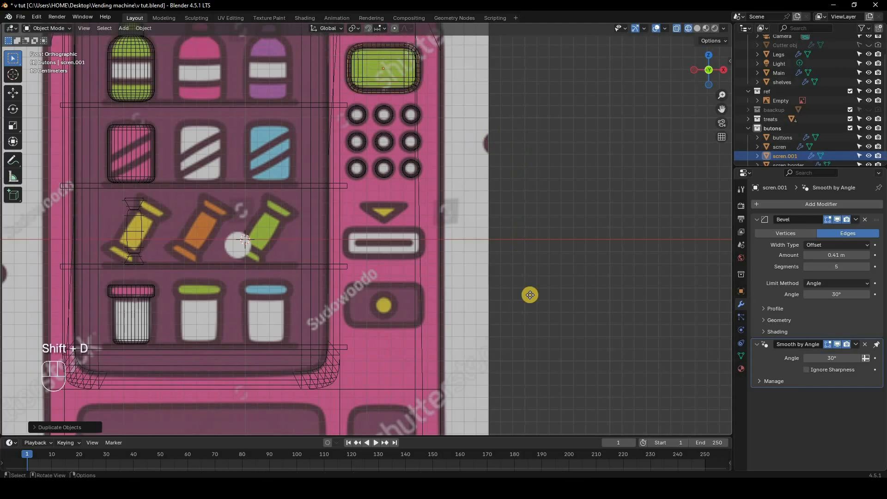
key(g)
key(z)
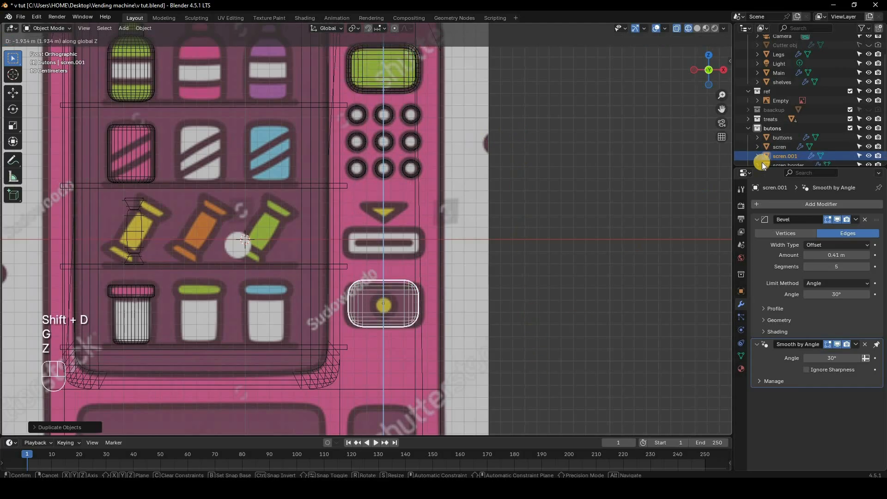
click(787, 157)
Rename the duplicated screen object as b pad.
double_click(787, 155)
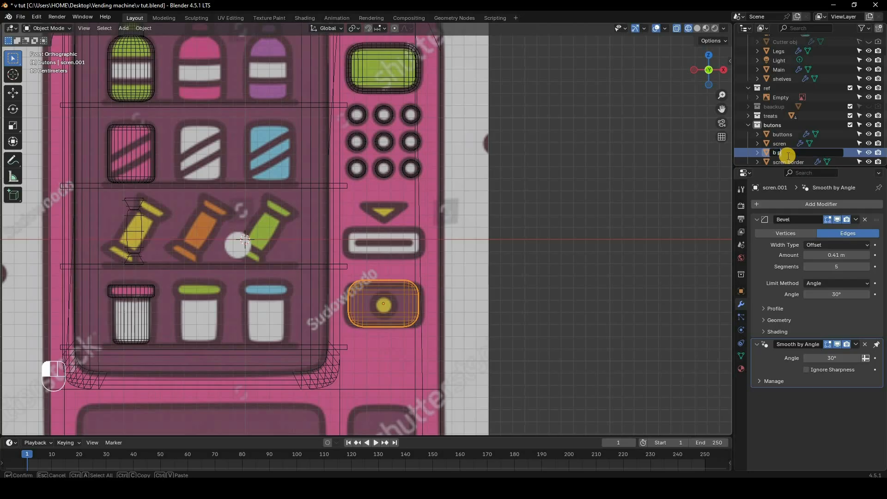
text(b pad)
key(Return)
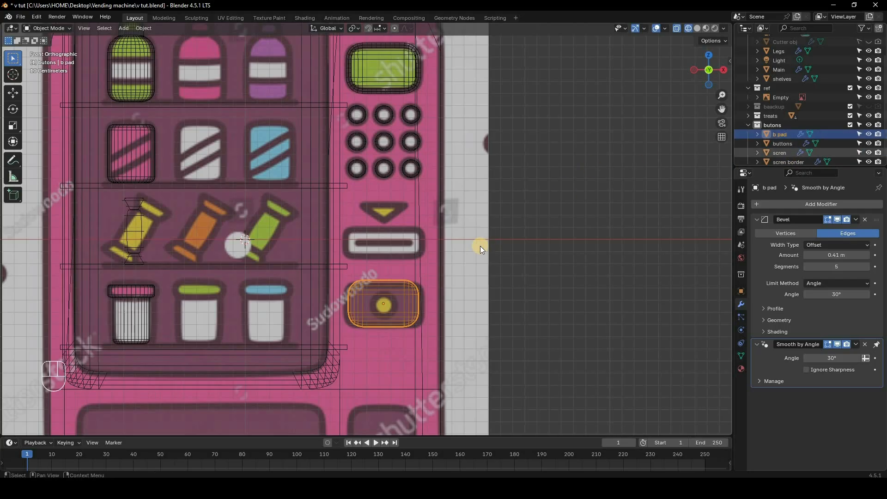
Scale the whole b pad mesh by about 1.12 along X to match the pad's width in the reference.
scroll(504, 183, up, 2)
shift+middle_drag(562, 316, 560, 215)
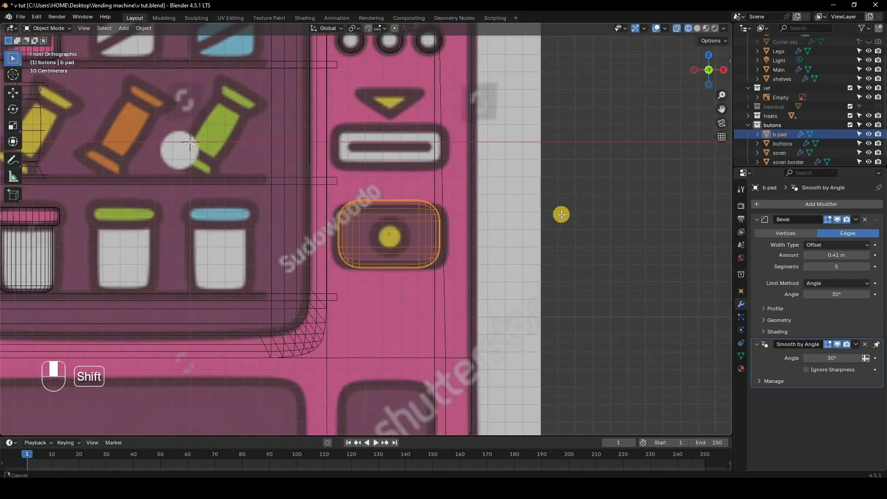
scroll(560, 216, up, 1)
key(Tab)
key(a)
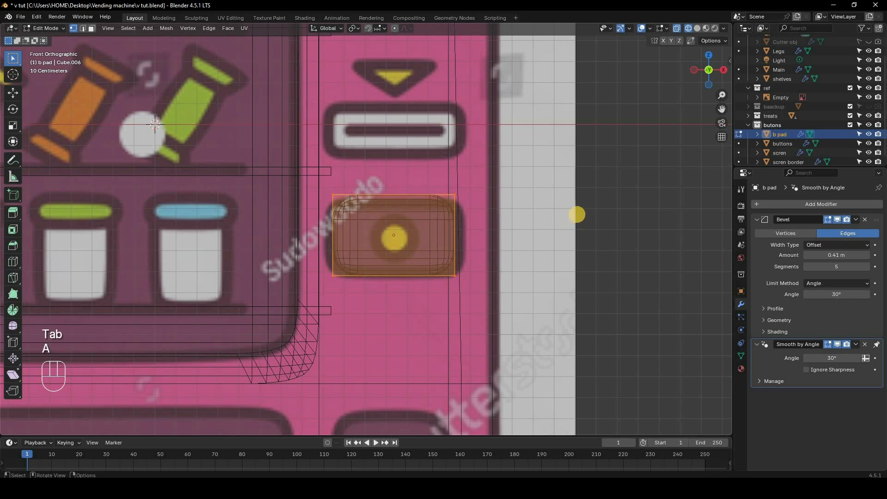
key(s)
key(x)
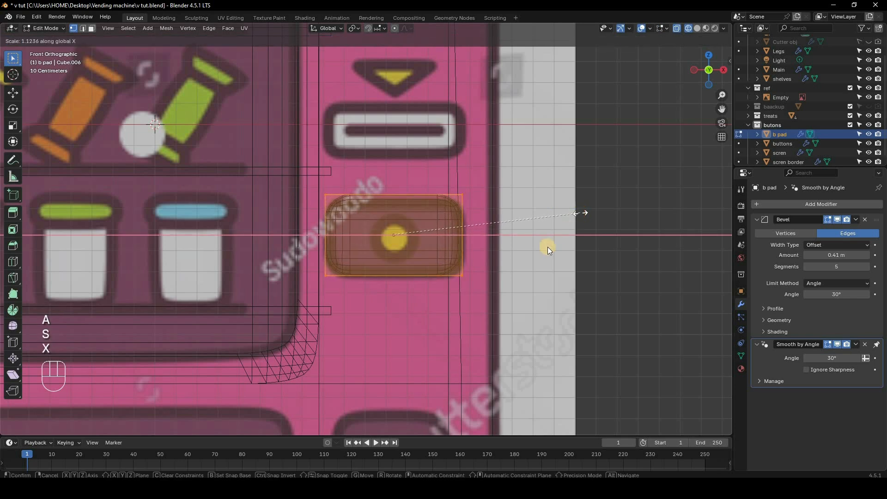
key(Tab)
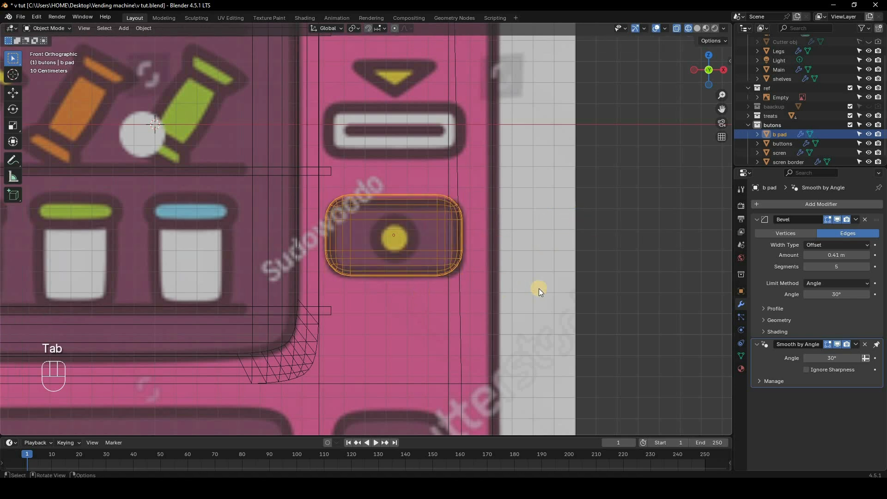
Move b pad slightly back along Y in the right side view so it sits deeper in the machine's front.
key(z)
mouse_move(486, 256)
middle_down()
mouse_move(570, 259)
mouse_move(590, 277)
mouse_move(469, 263)
mouse_move(484, 284)
mouse_move(447, 293)
mouse_move(485, 275)
middle_up()
key(z)
key(KP_3)
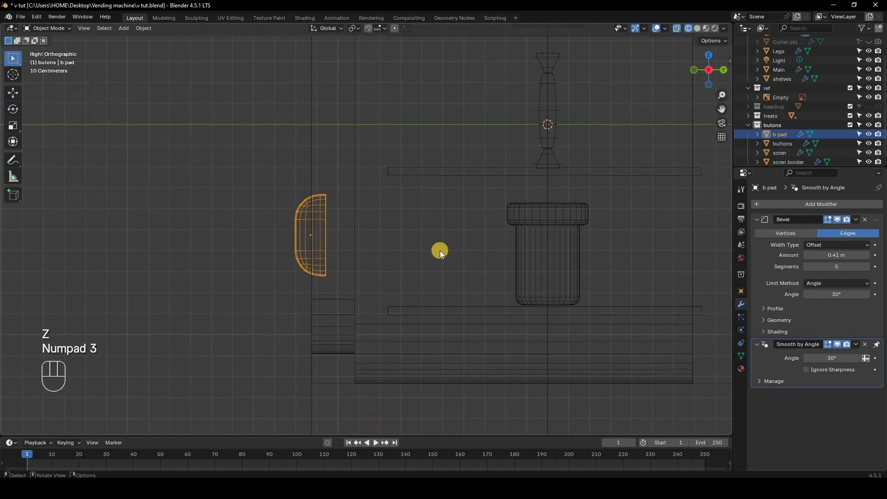
key(g)
key(y)
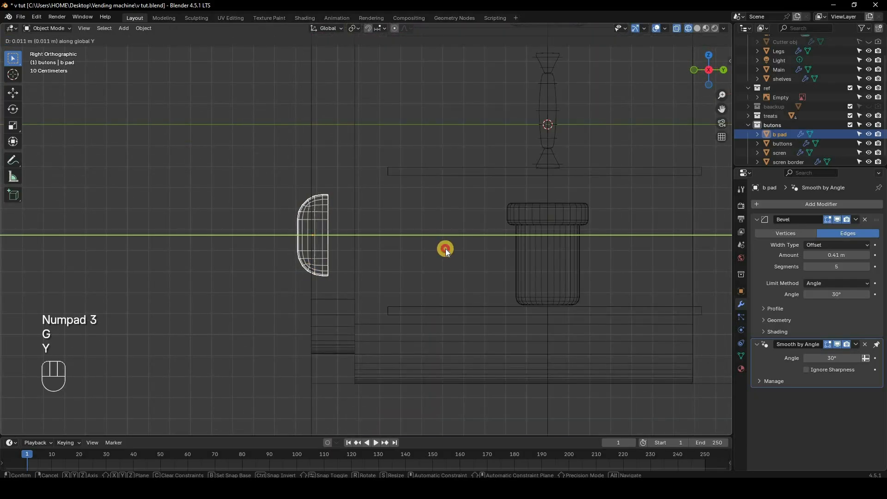
click(444, 248)
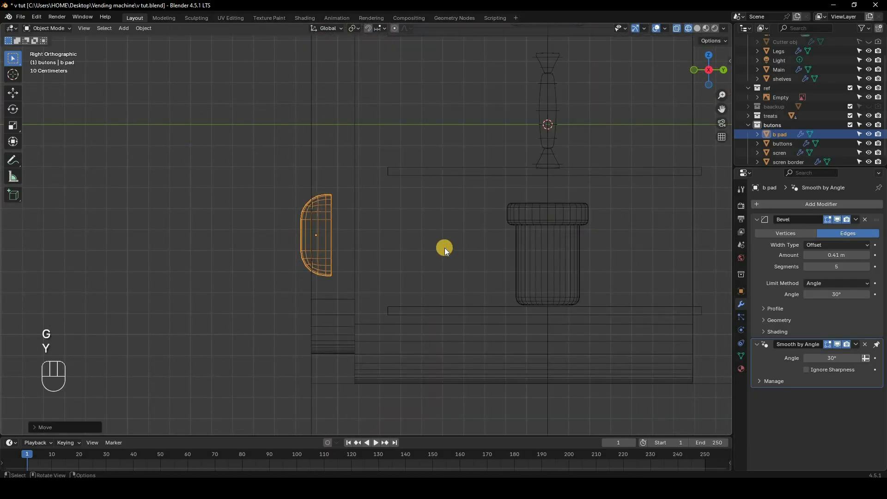
Scale the b pad mesh up slightly along Z to make the pad taller.
key(KP_1)
key(z)
click(559, 253)
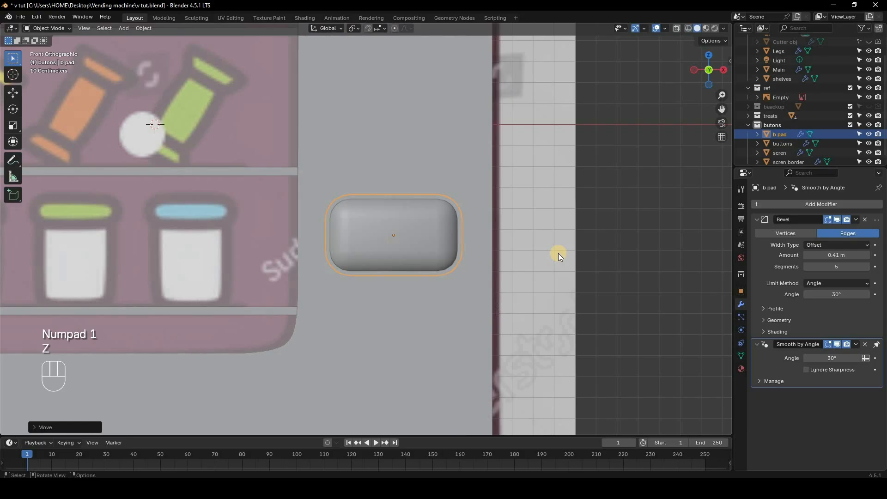
key(Tab)
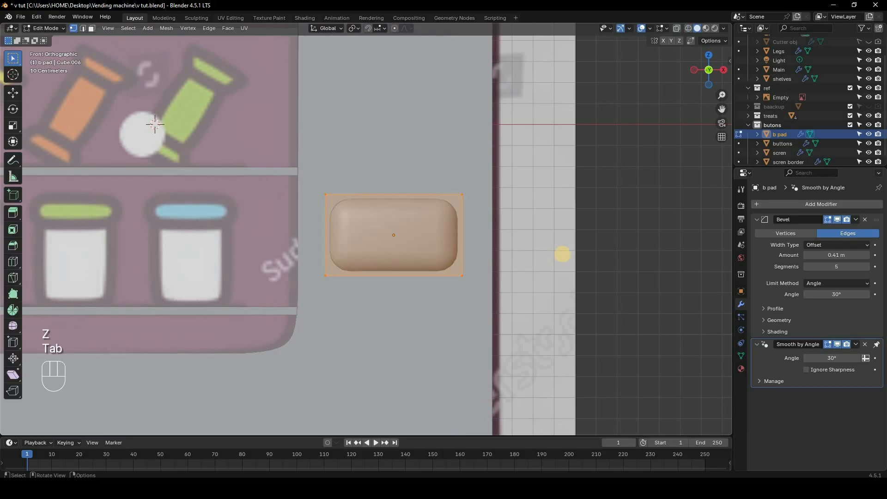
key(s)
right_click(573, 262)
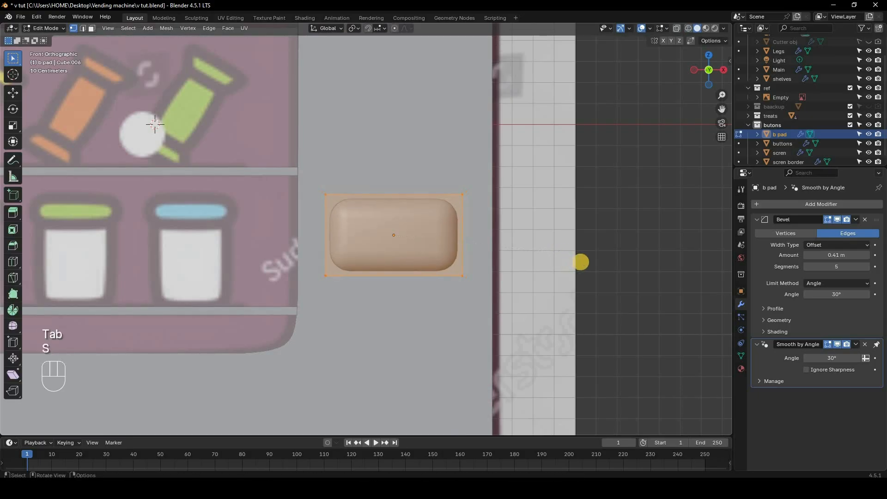
key(s)
key(z)
click(583, 261)
Widen the b pad mesh slightly along X and compare it with the reference in wireframe and solid shading.
key(s)
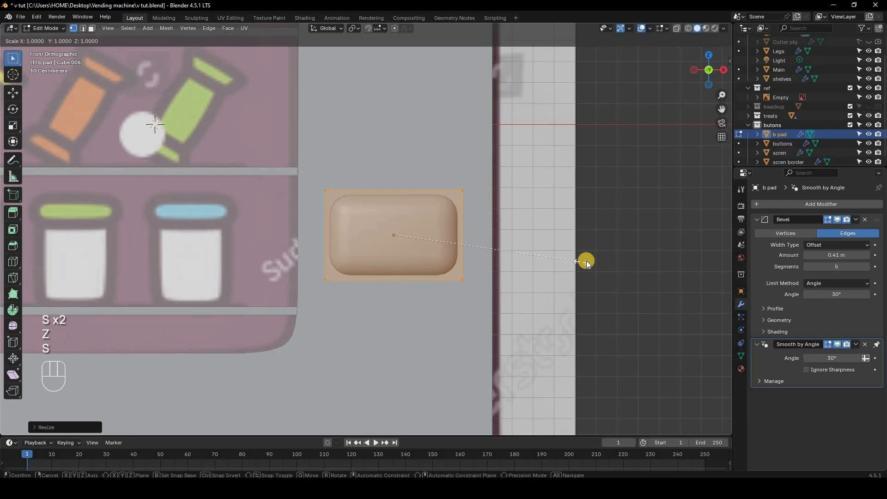
key(x)
click(553, 276)
key(Tab)
key(z)
key(z)
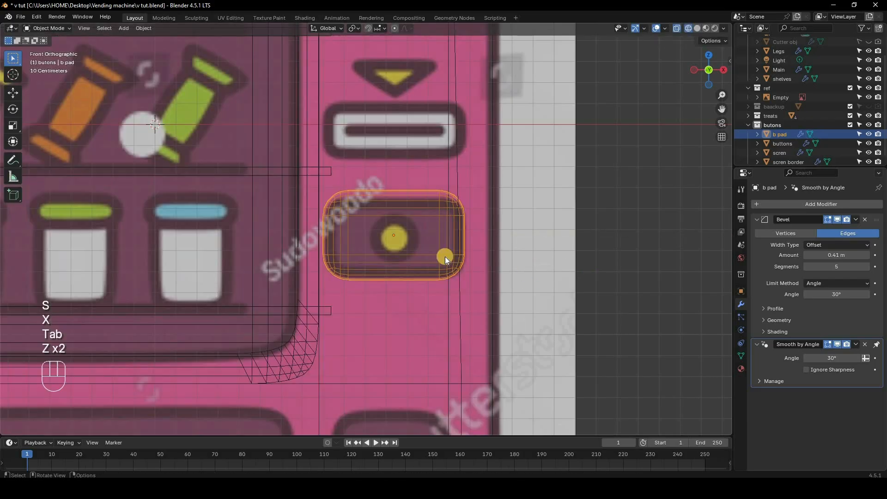
key(z)
scroll(355, 102, down, 5)
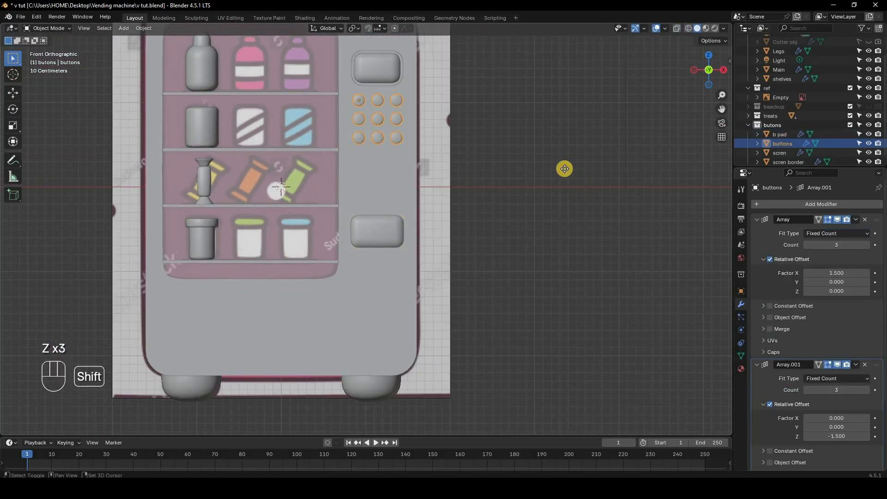
Duplicate the keypad buttons and move the copy down along Z to just above the b pad.
key(shift+d)
right_click(582, 223)
key(g)
key(z)
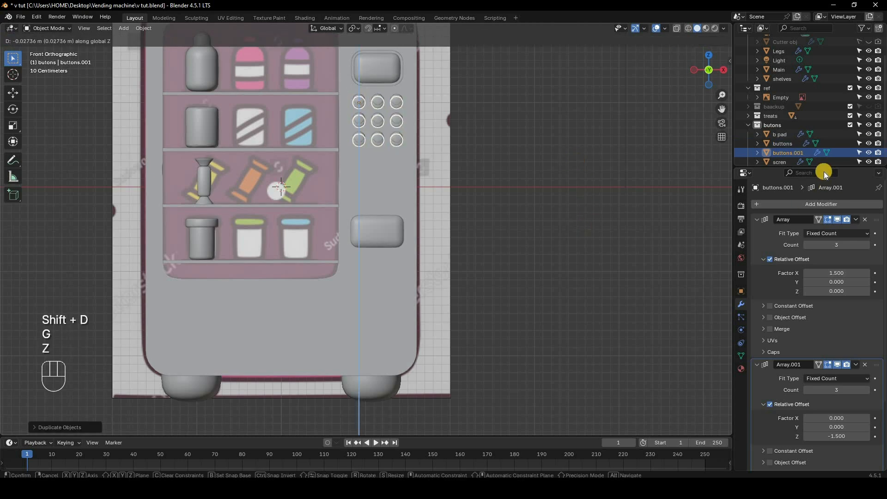
Rename the duplicated buttons object to b button and remove both of its Array modifiers.
click(787, 154)
double_click(787, 154)
scroll(788, 152, down, 1)
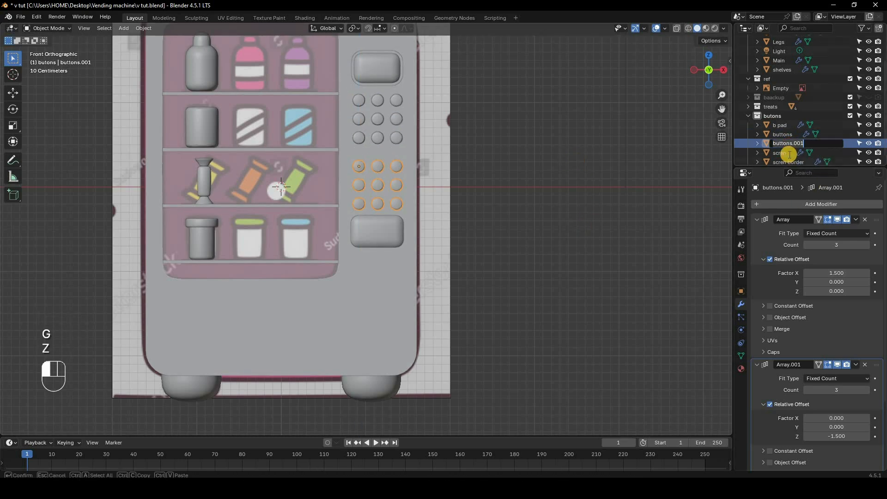
text(b butto)
click(862, 225)
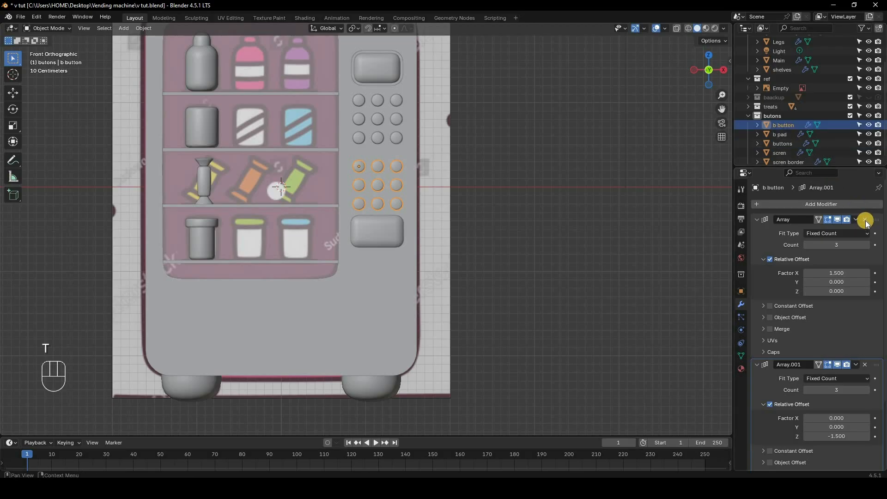
click(865, 219)
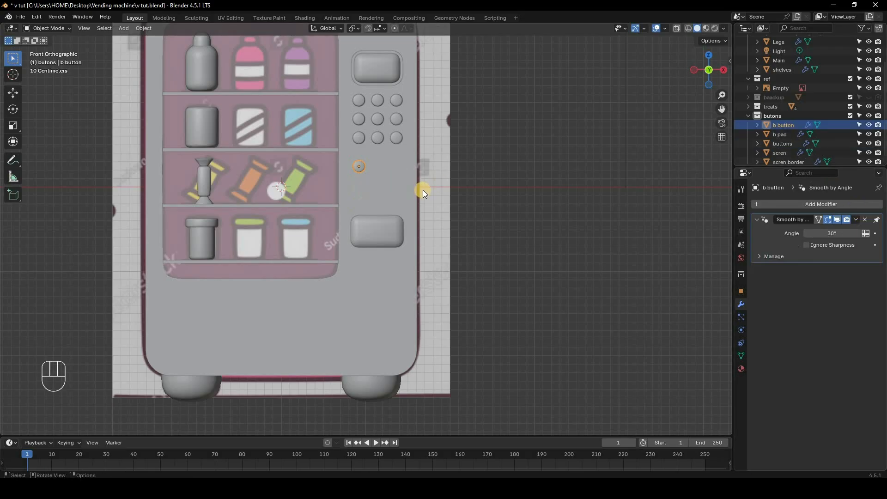
In wireframe, lower b button along Z to about the height of the yellow dot on the pad in the reference.
key(alt+z)
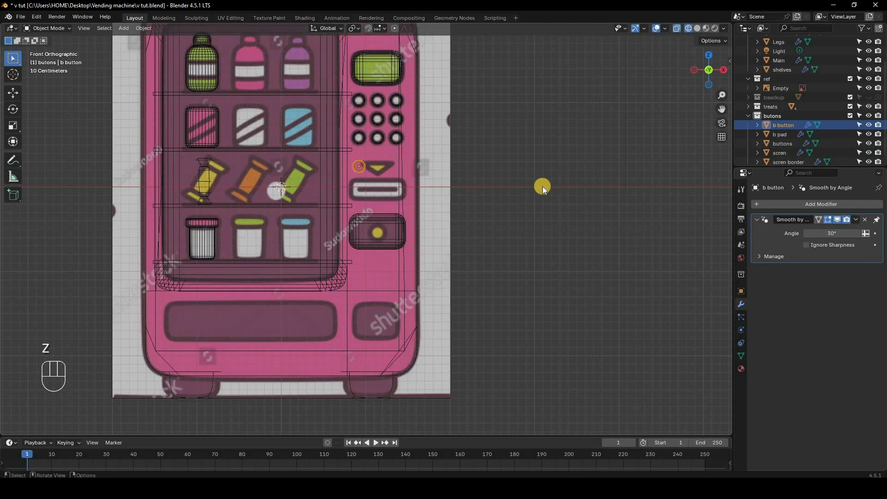
scroll(540, 185, up, 4)
key(g)
key(x)
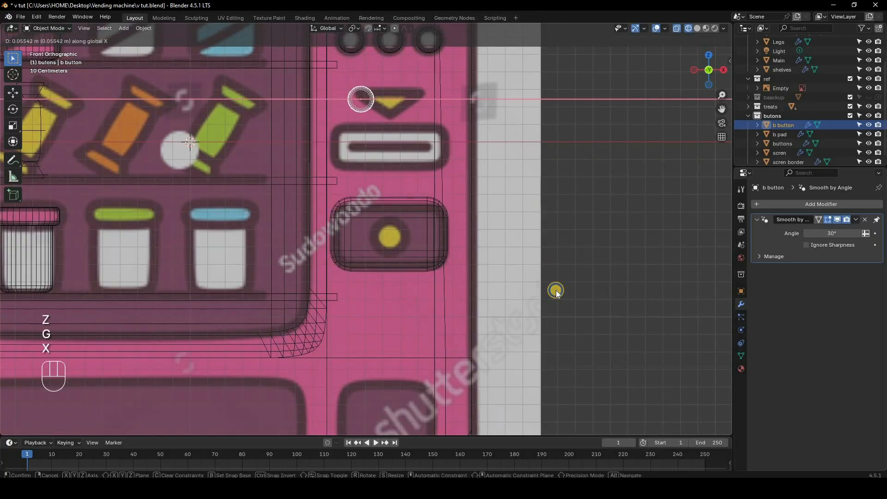
right_click(556, 291)
key(g)
key(z)
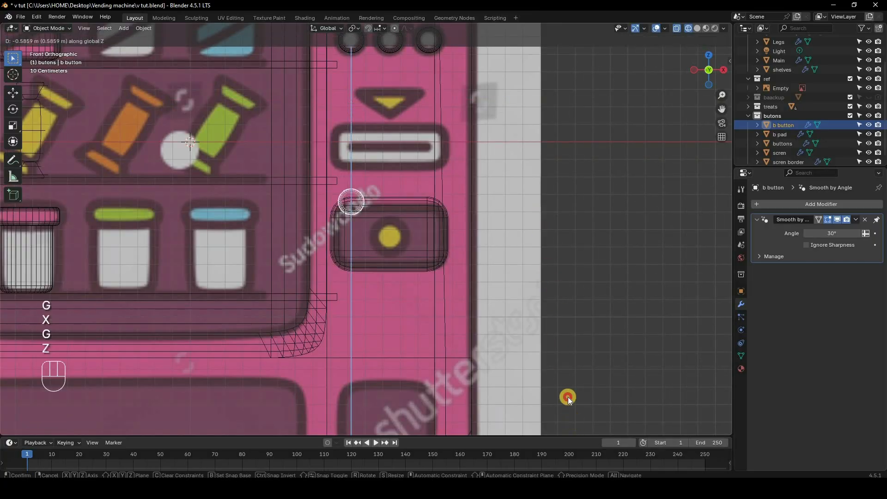
click(573, 358)
Center b button on the reference's yellow dot by moving it along X and slightly along Z.
key(g)
key(x)
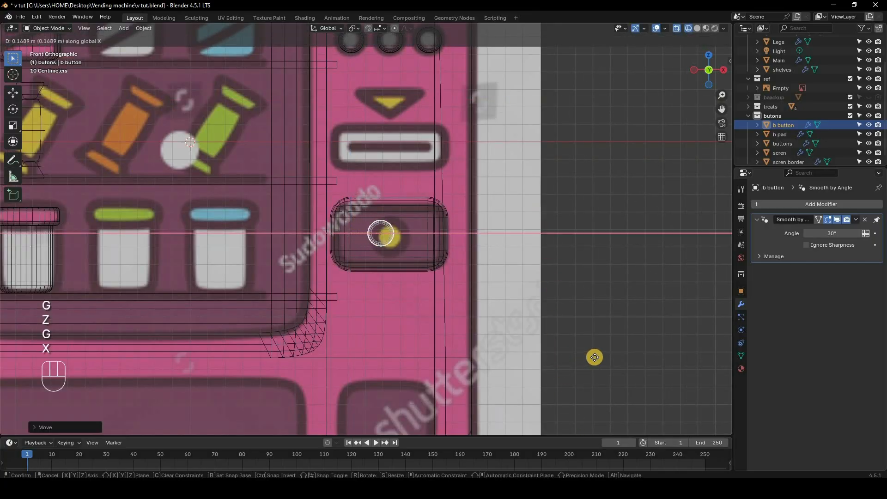
click(595, 347)
key(g)
key(z)
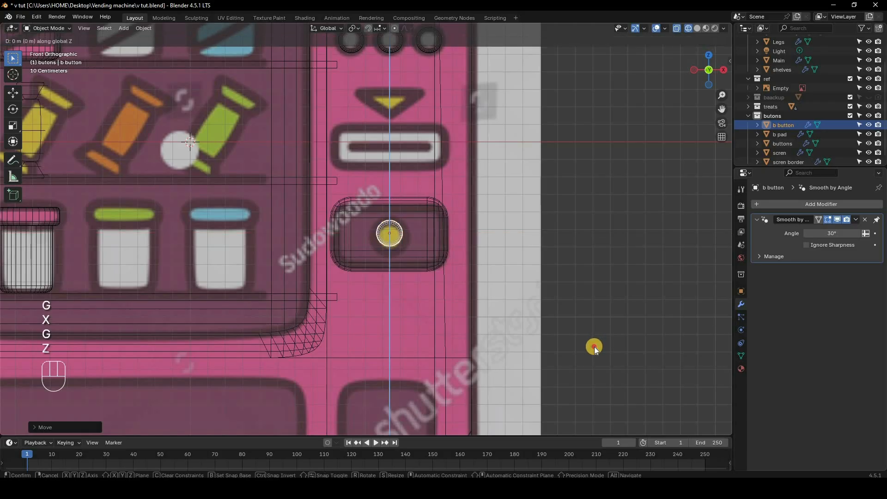
click(588, 340)
Scale b button up to the dark ring around the yellow dot and move it forward along Y out of b pad.
key(s)
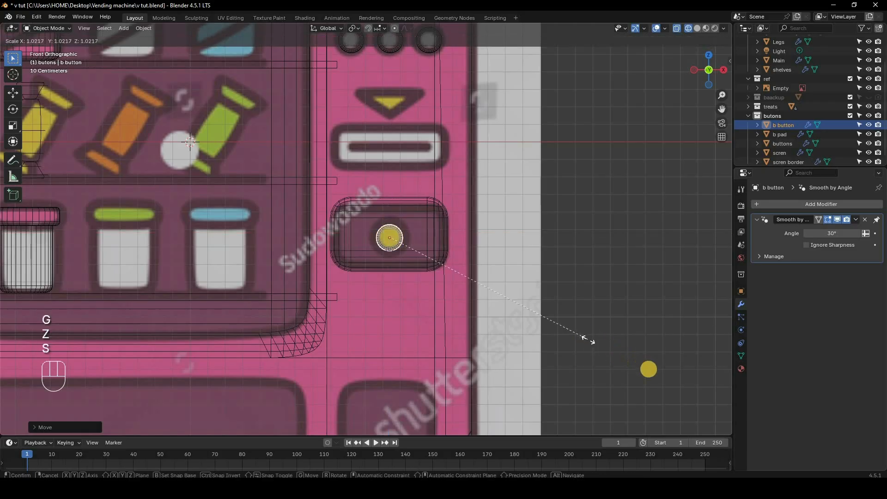
click(666, 378)
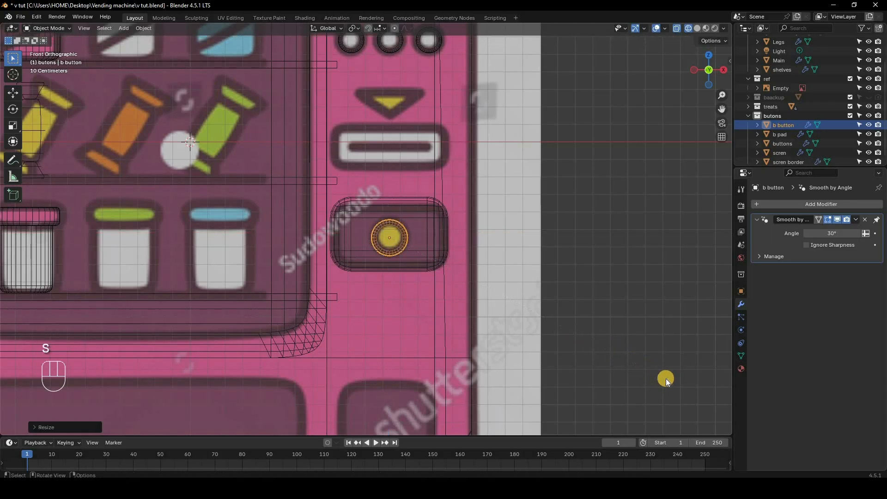
key(KP_3)
key(g)
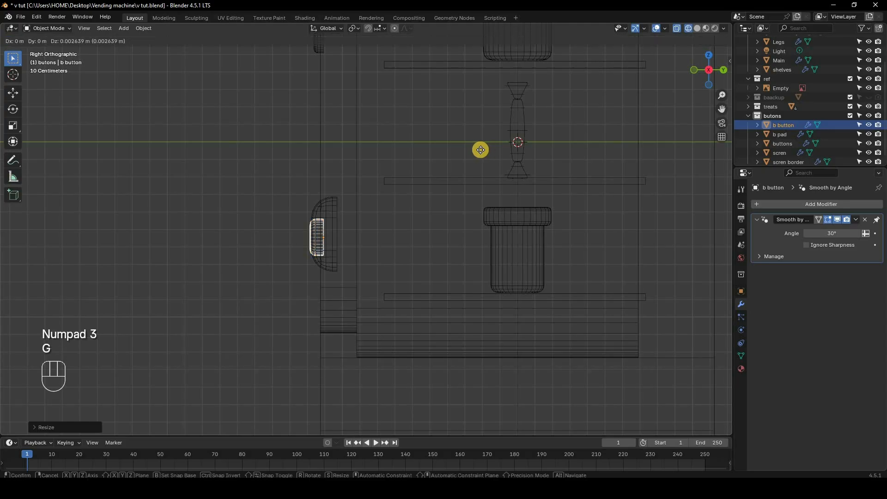
key(y)
click(481, 149)
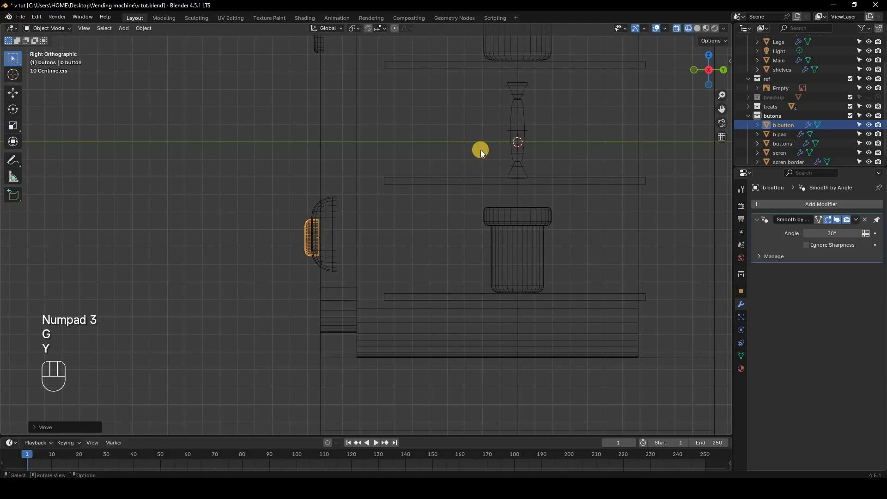
Compare b button and the pad with the front reference in solid and wireframe shading.
key(KP_1)
key(z)
click(508, 221)
scroll(512, 221, down, 5)
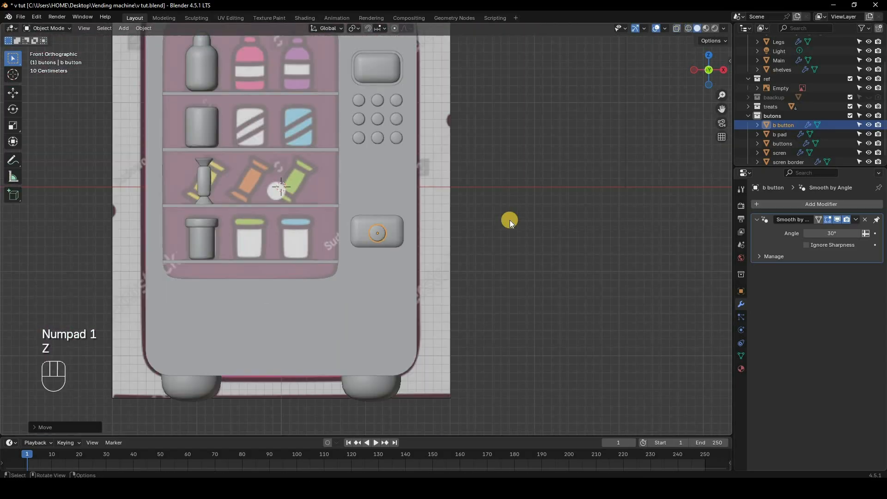
scroll(504, 254, up, 1)
key(z)
click(386, 186)
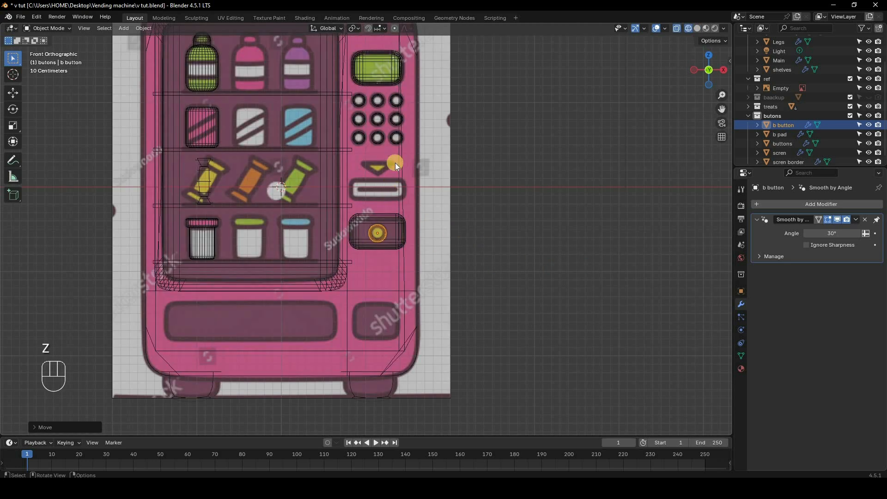
scroll(380, 181, down, 1)
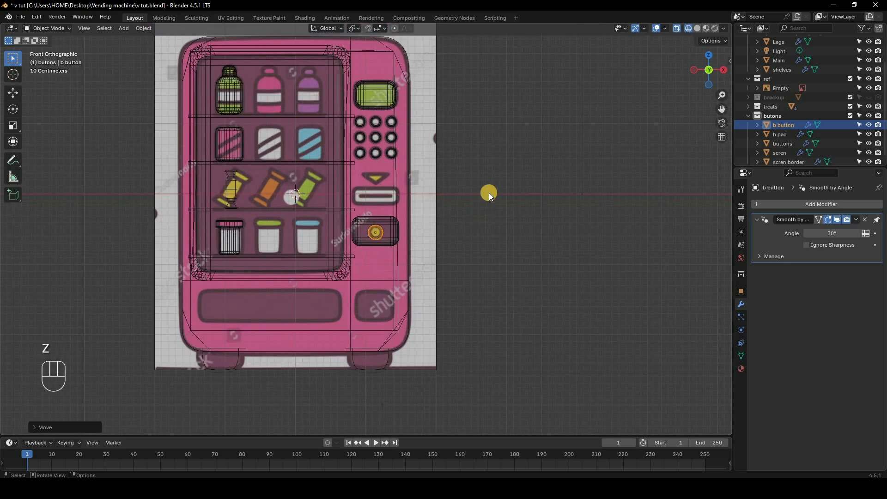
Add a mesh circle and set its vertices to 3 so it forms a triangle.
key(shift+a)
mouse_move(504, 190)
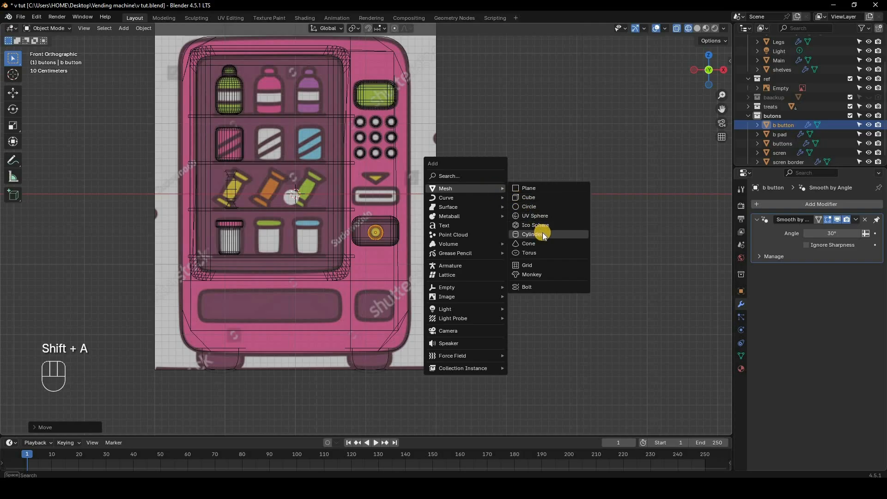
click(535, 207)
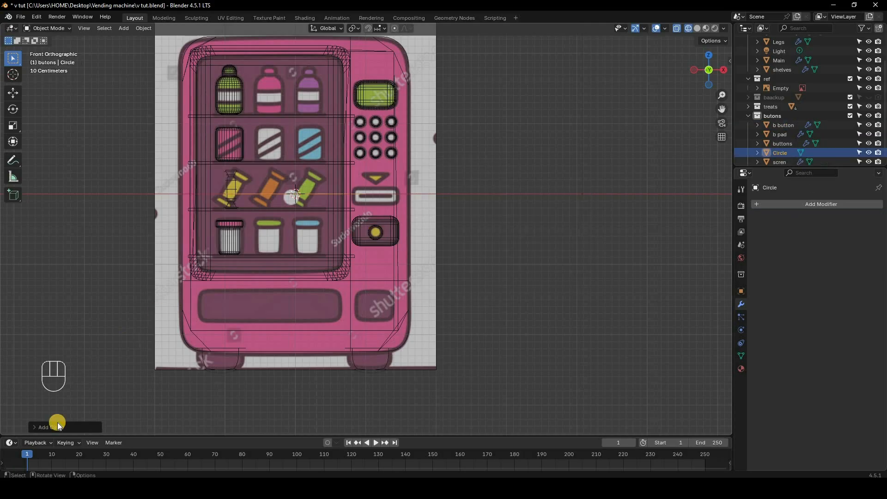
click(70, 425)
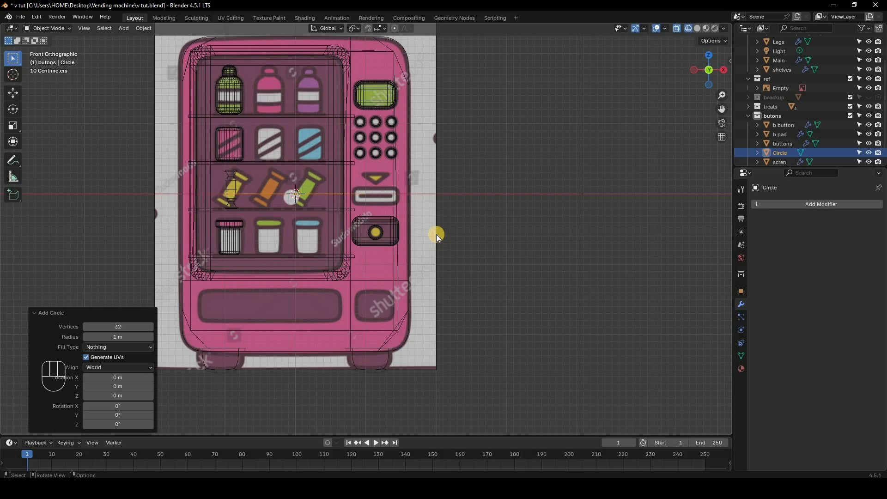
key(KP_7)
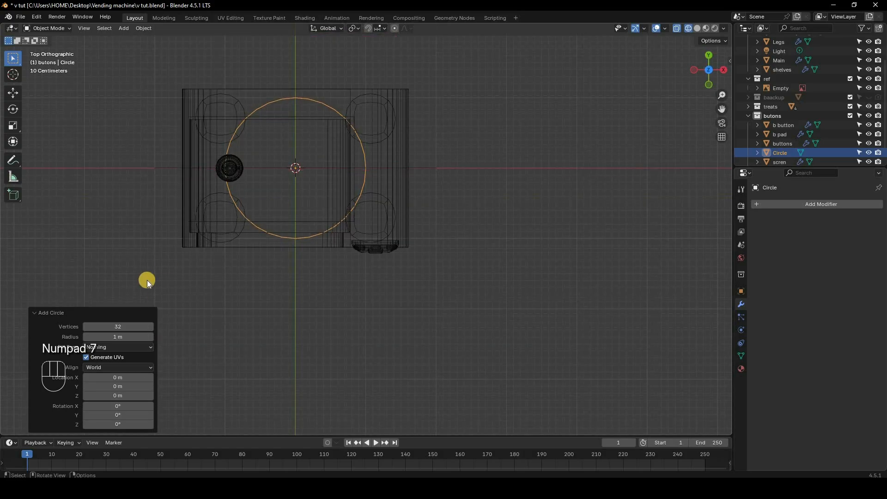
click(124, 322)
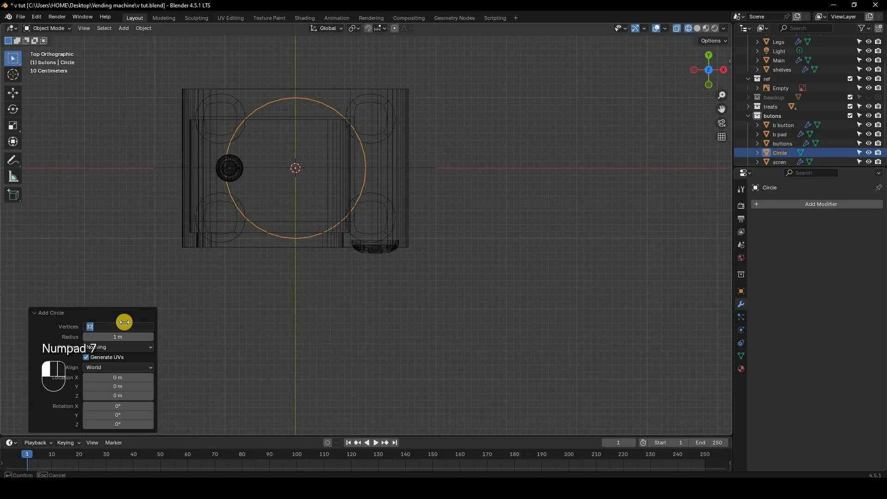
text(3)
key(Return)
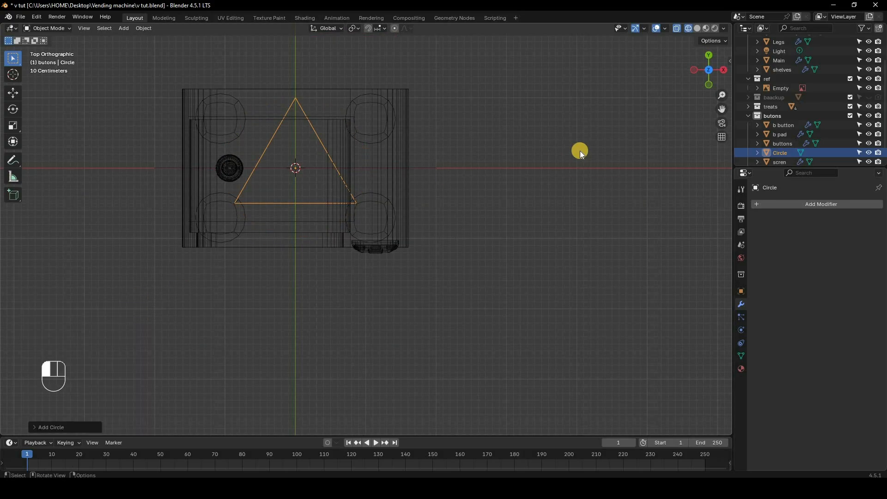
Rotate the triangle 90° about X and set its Y rotation to 58° so it points down.
key(KP_1)
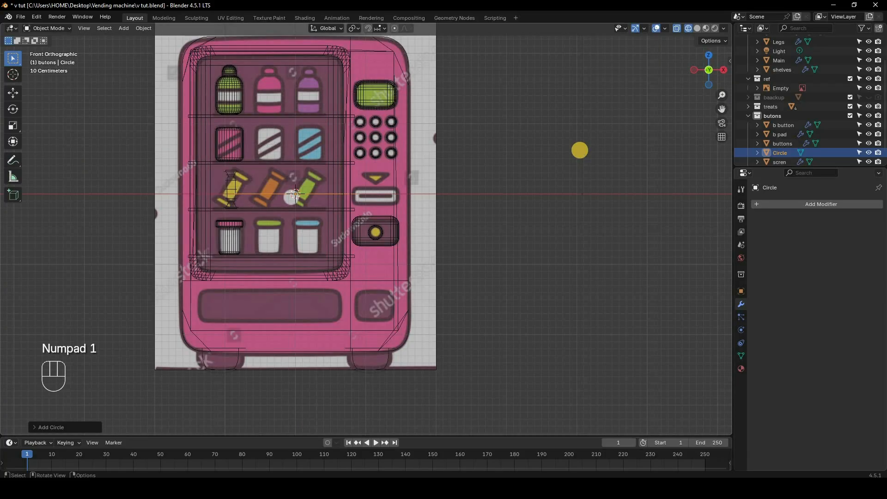
text(rx90)
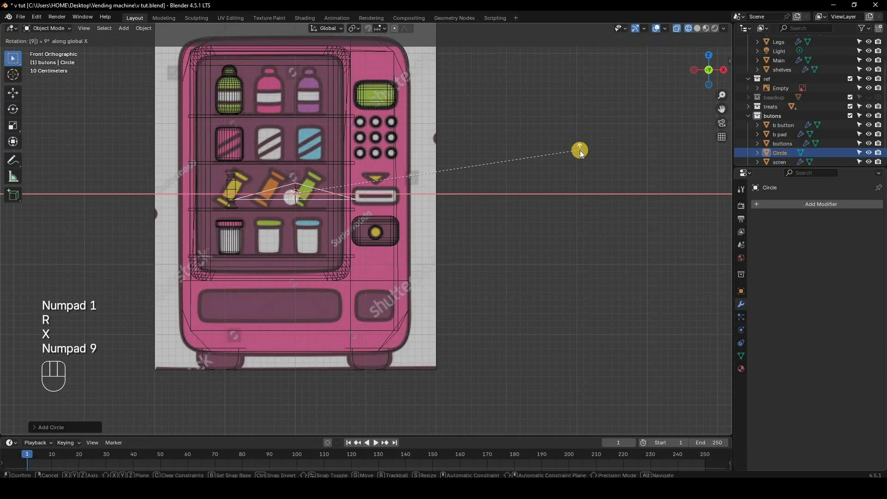
key(Return)
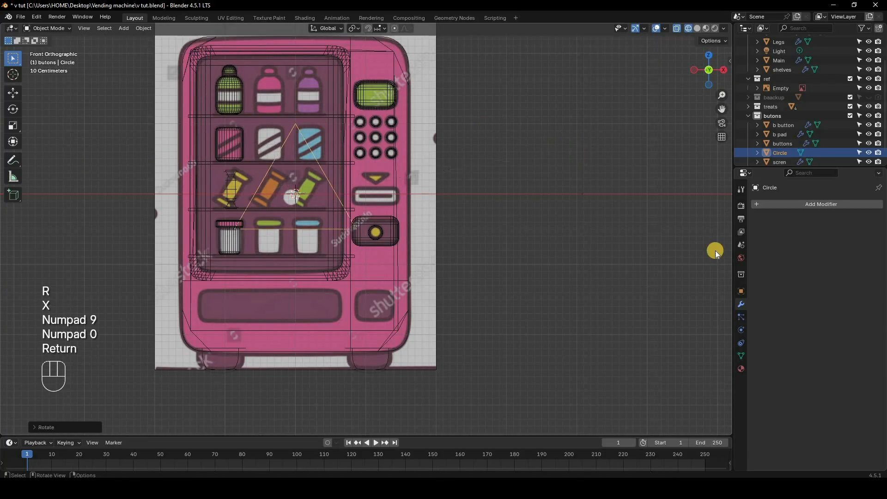
click(741, 291)
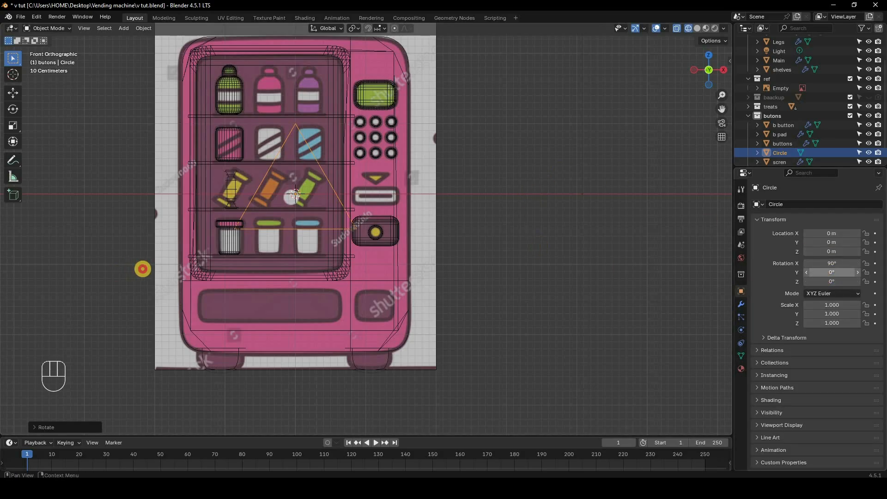
drag(832, 273, 854, 272)
drag(141, 269, 824, 273)
drag(381, 182, 410, 197)
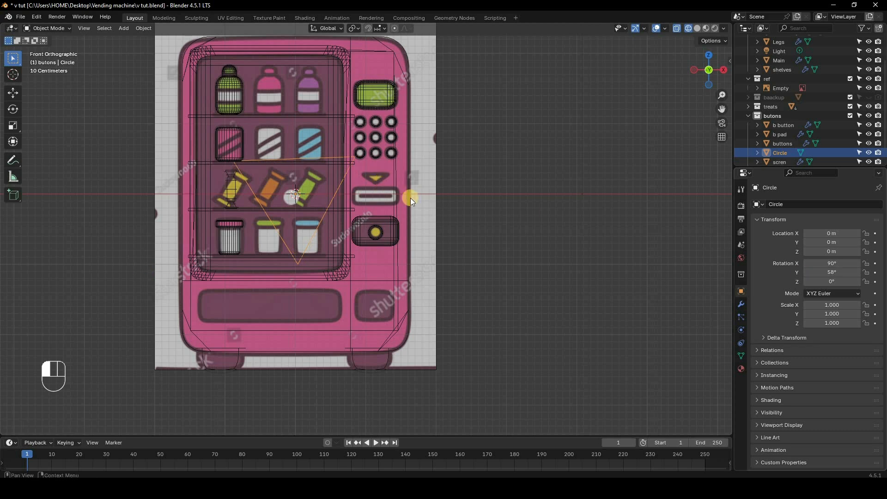
Move the triangle about 1.13 m along X and 0.22 m along Z onto the yellow arrow below the keypad.
key(g)
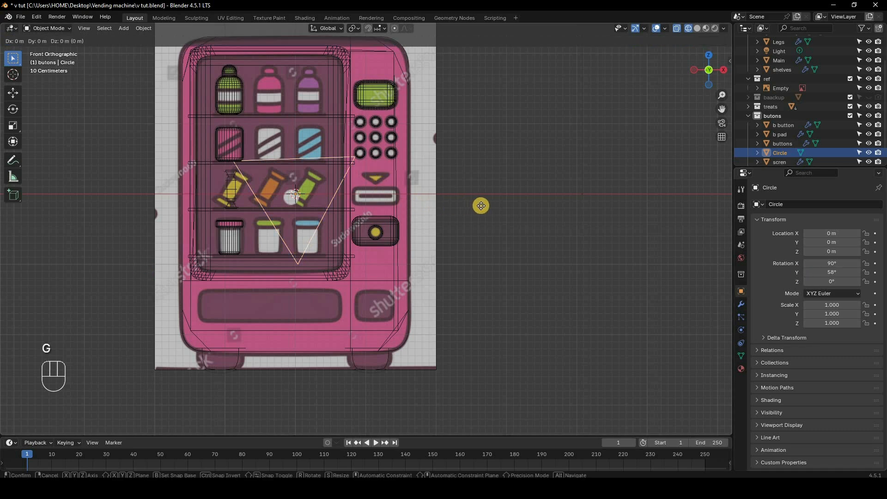
key(x)
click(487, 194)
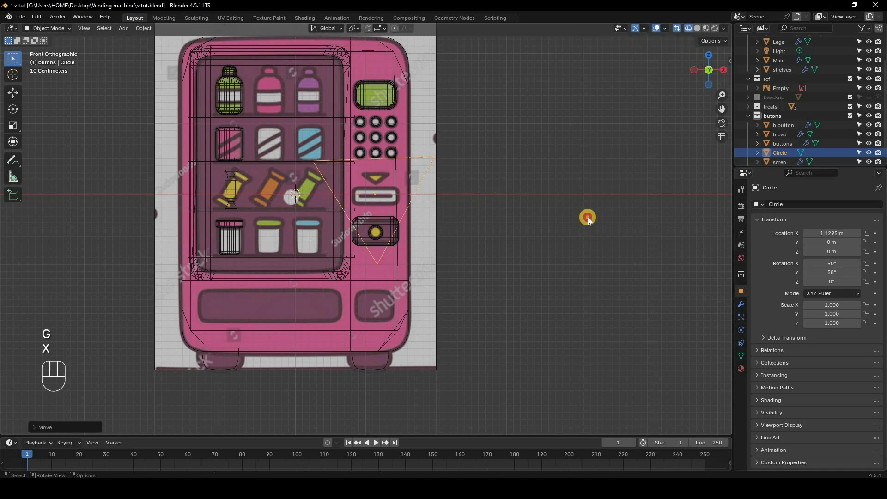
key(g)
key(z)
click(854, 270)
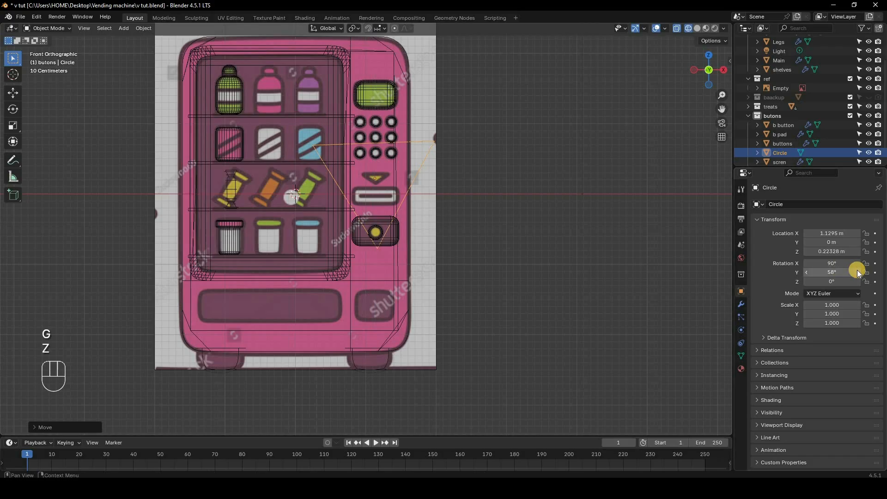
Set the triangle's Y rotation to 60° and scale it down uniformly to about 0.14 to suit the reference arrow.
click(857, 270)
click(858, 272)
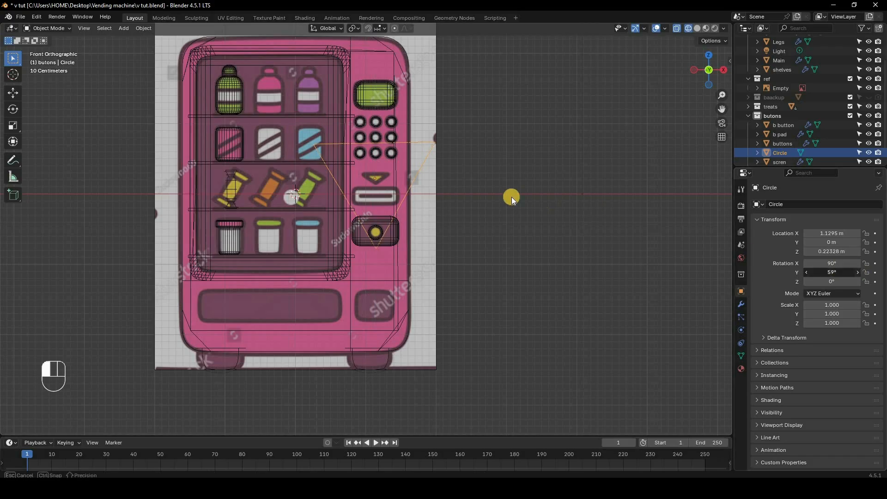
scroll(584, 226, up, 3)
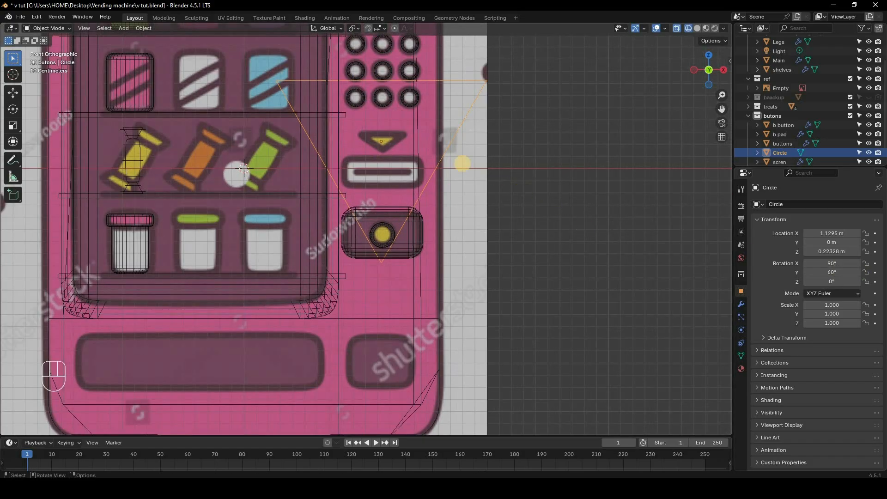
key(s)
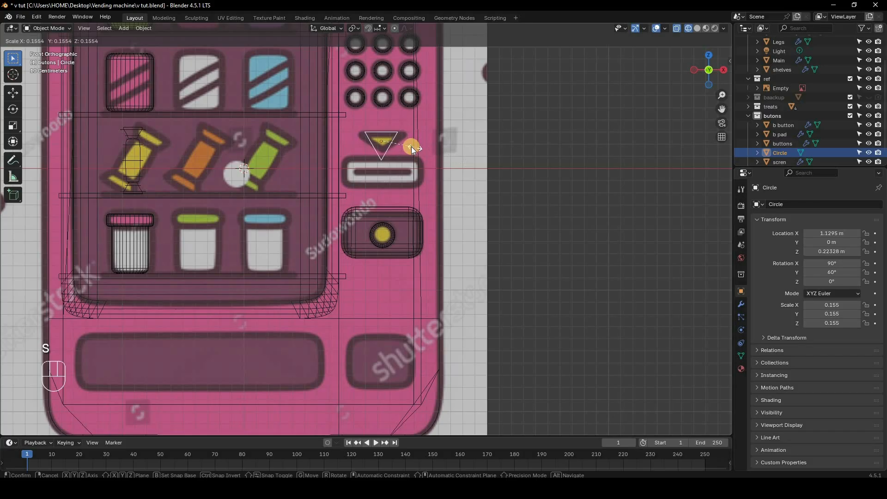
click(415, 126)
Move the triangle's top two vertices along X and widen them along X to match the reference arrow's top edge.
scroll(422, 205, up, 3)
shift+scroll(482, 214, up, 4)
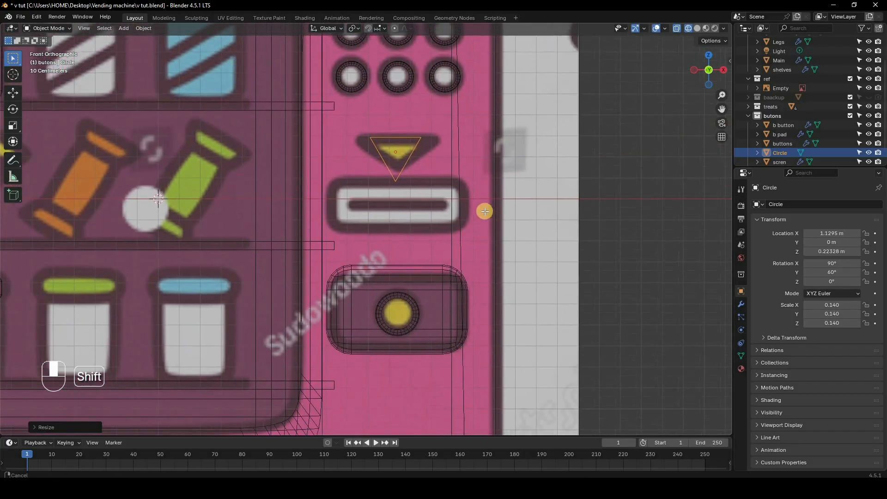
scroll(372, 119, up, 1)
key(Tab)
drag(461, 147, 369, 127)
key(g)
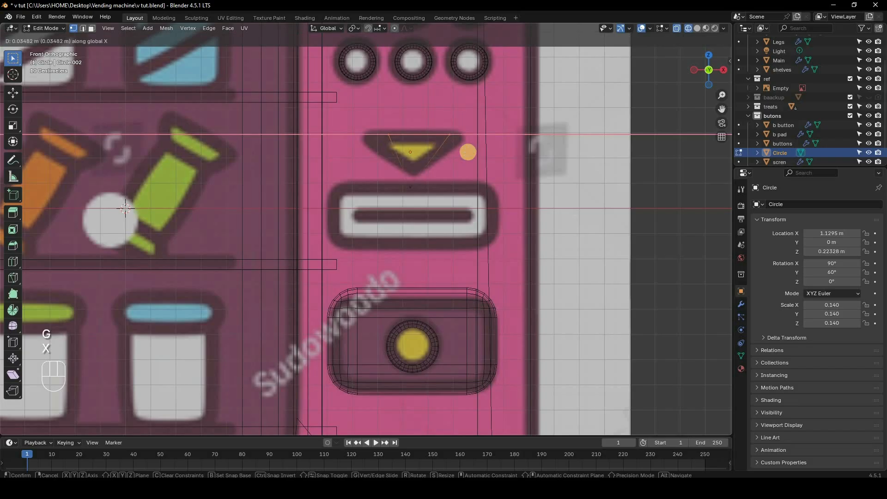
click(482, 151)
key(s)
key(x)
click(441, 205)
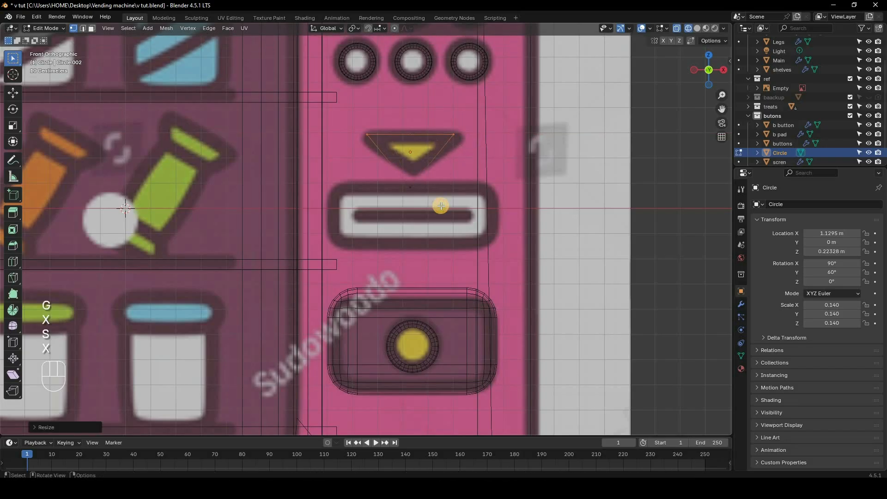
Raise the triangle's lower vertex along Z onto the reference arrow's tip and nudge it slightly along X to centre it.
drag(398, 173, 447, 197)
key(g)
key(z)
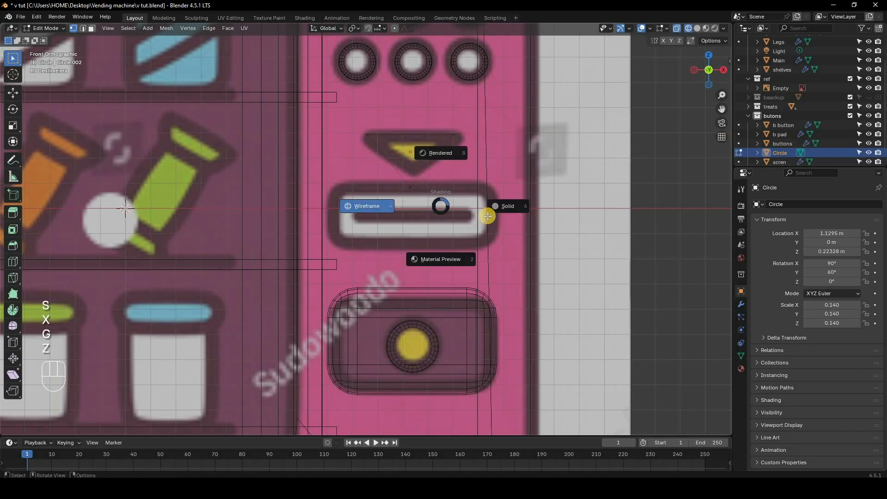
click(441, 152)
key(z)
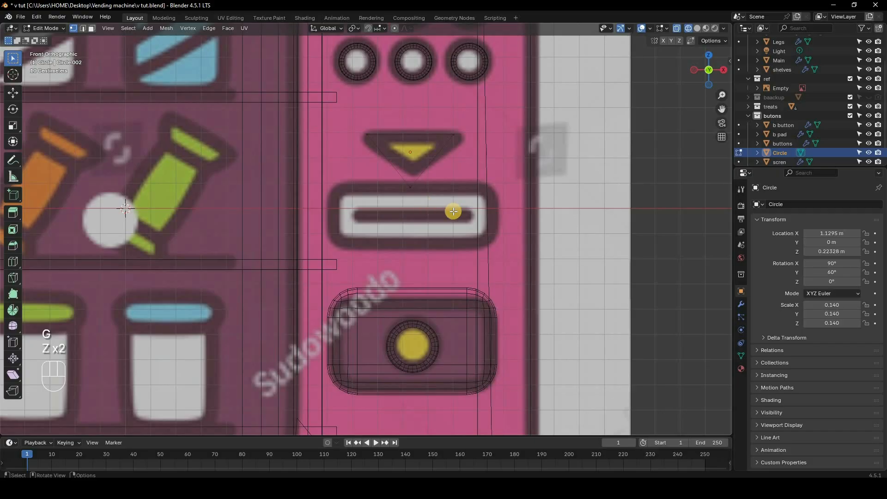
key(g)
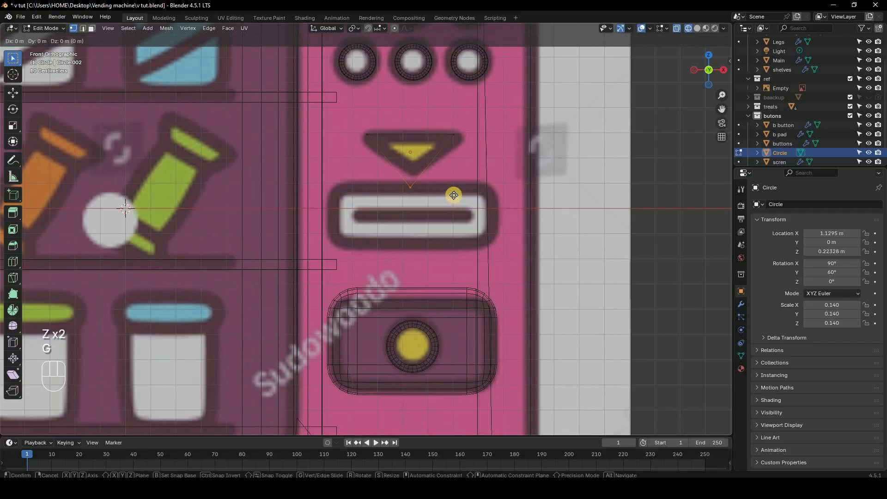
key(z)
click(454, 194)
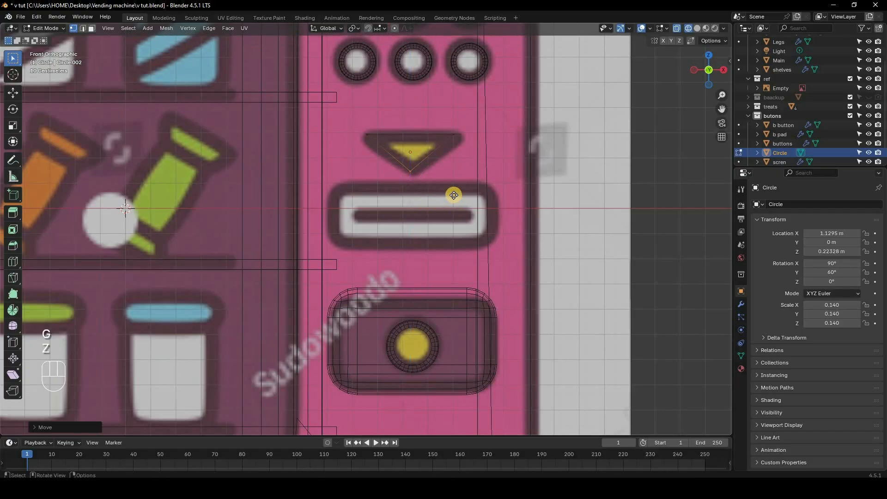
key(g)
key(x)
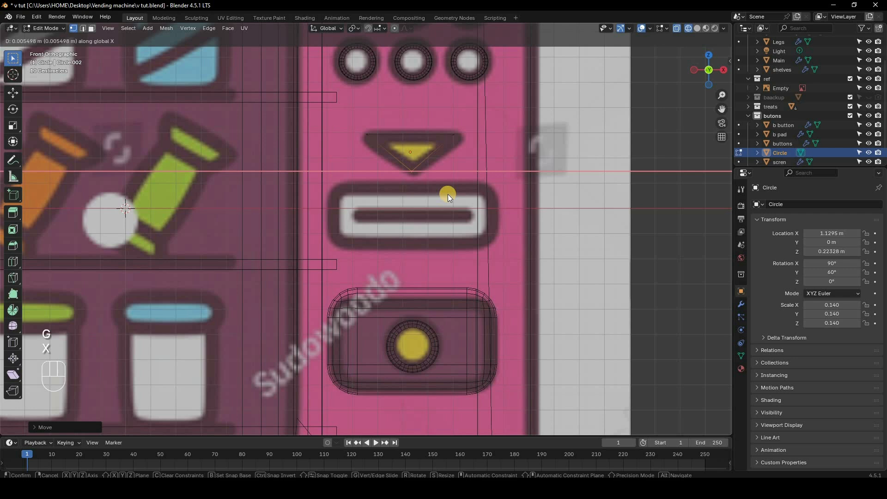
click(447, 194)
key(Tab)
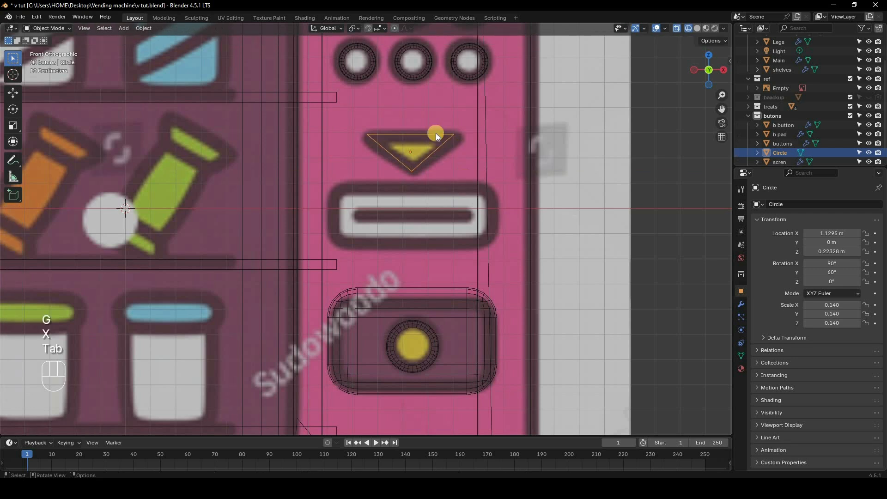
Move the triangle about 1.1 m forward along negative Y to the machine's front face.
key(KP_3)
scroll(538, 195, down, 3)
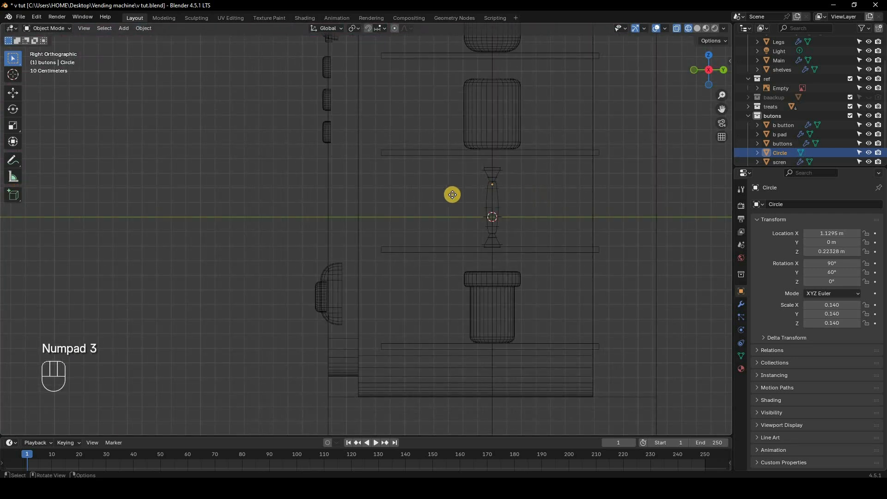
key(g)
key(y)
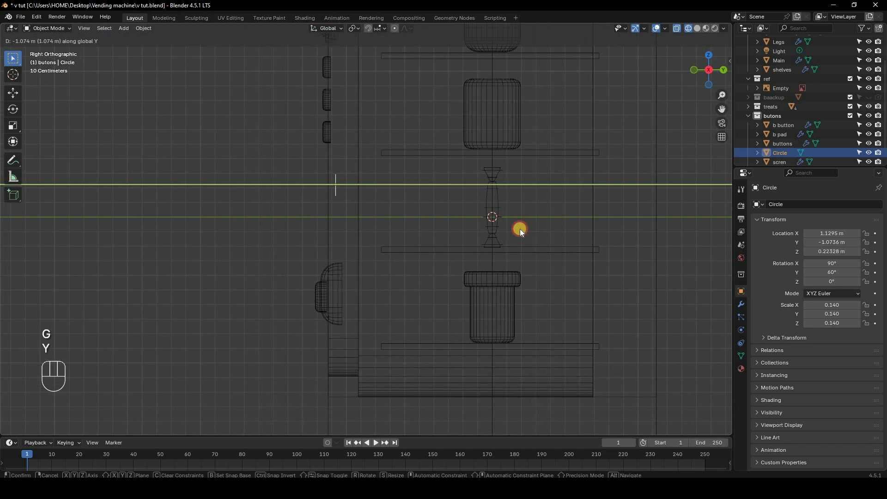
Add a Skin modifier to the triangle.
click(745, 305)
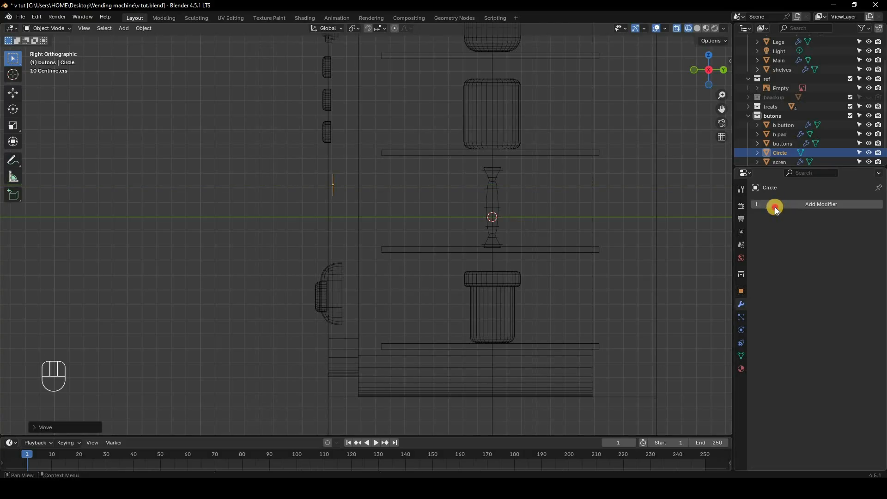
click(775, 207)
click(775, 207)
text(skin)
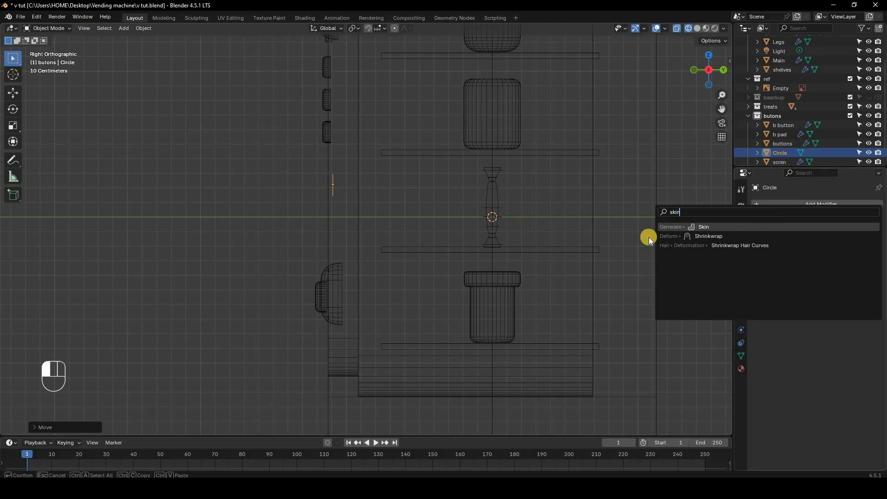
key(Return)
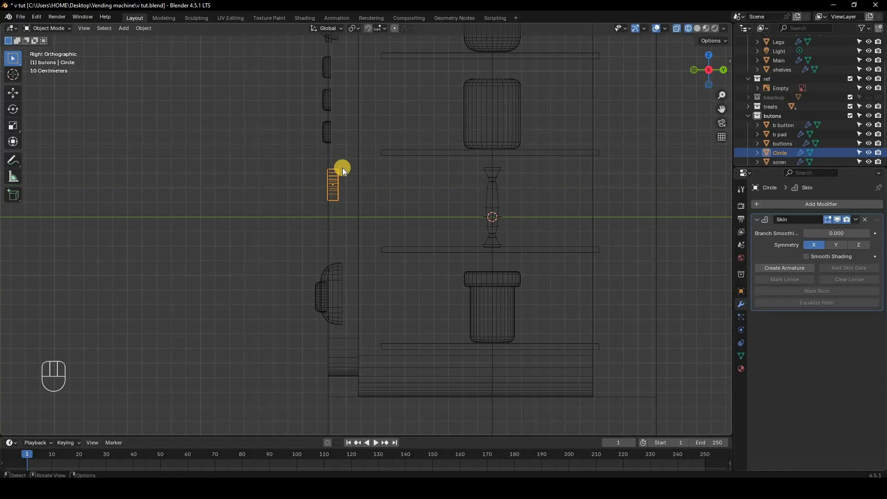
Shift the skinned triangle slightly forward along negative Y, by about 0.01 m, so it sits on the machine's front.
key(KP_1)
key(z)
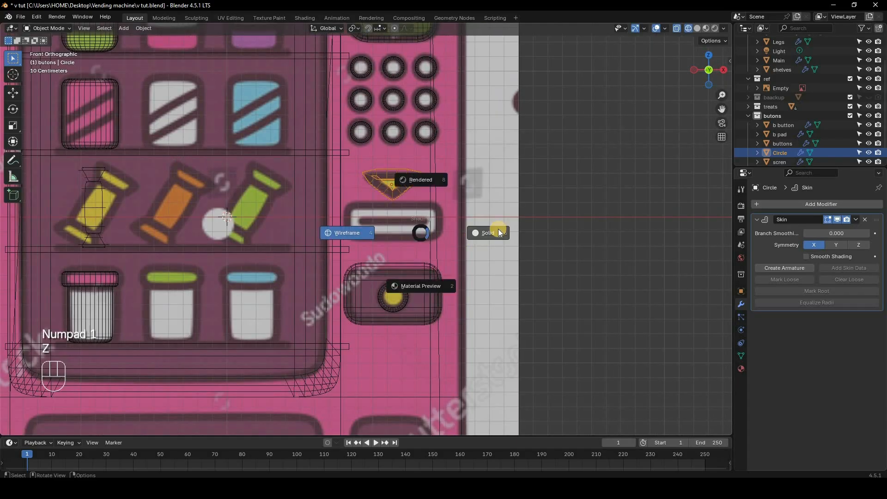
click(462, 247)
mouse_move(460, 253)
middle_down()
mouse_move(423, 265)
mouse_move(446, 249)
middle_up()
key(g)
key(y)
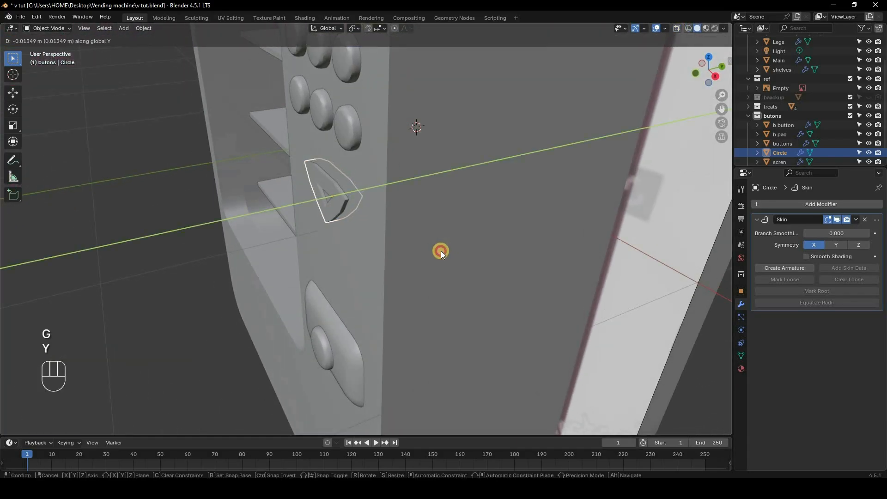
Reduce the skin radius of all the triangle's vertices until the frame matches the thickness of the reference arrow's outline.
key(Tab)
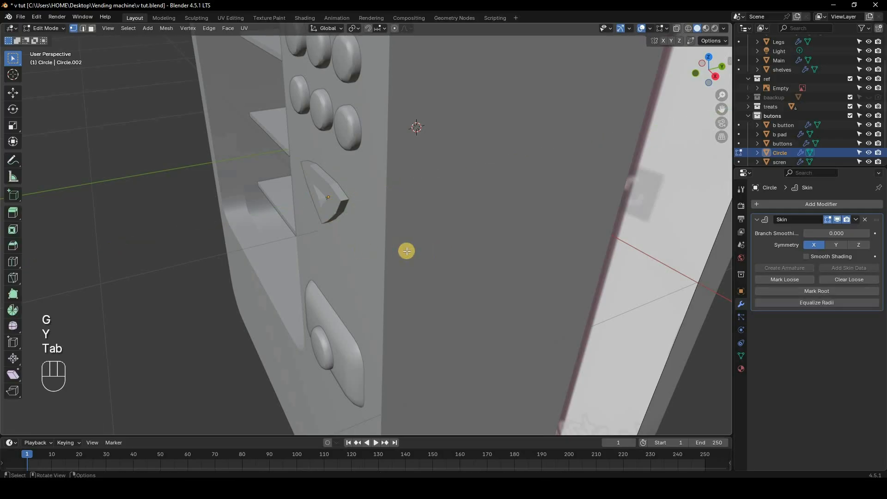
key(z)
click(363, 251)
key(a)
key(ctrl+a)
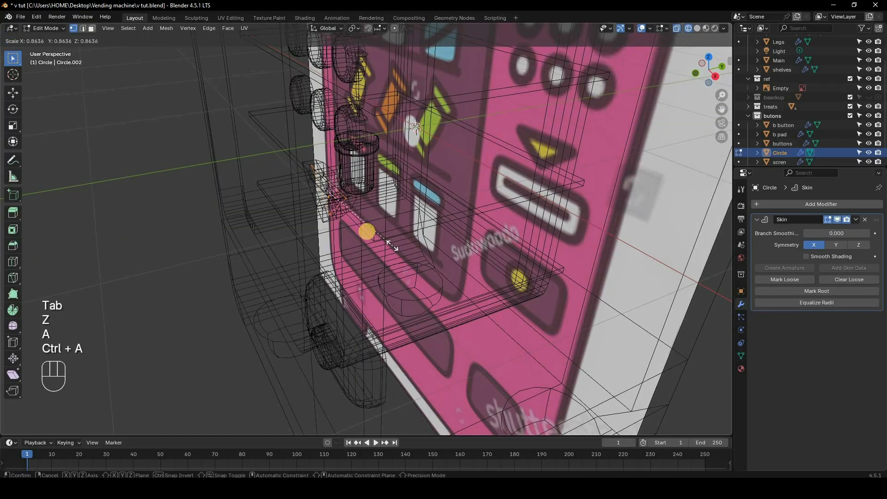
click(373, 210)
key(KP_1)
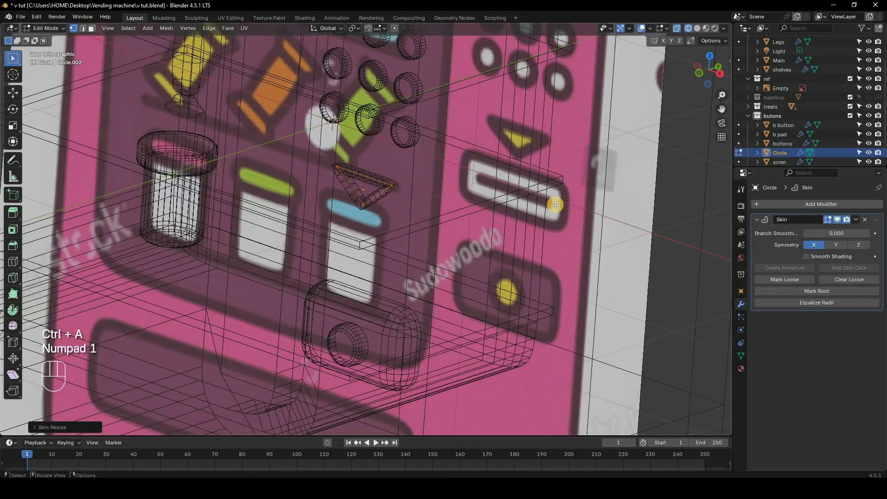
key(ctrl+a)
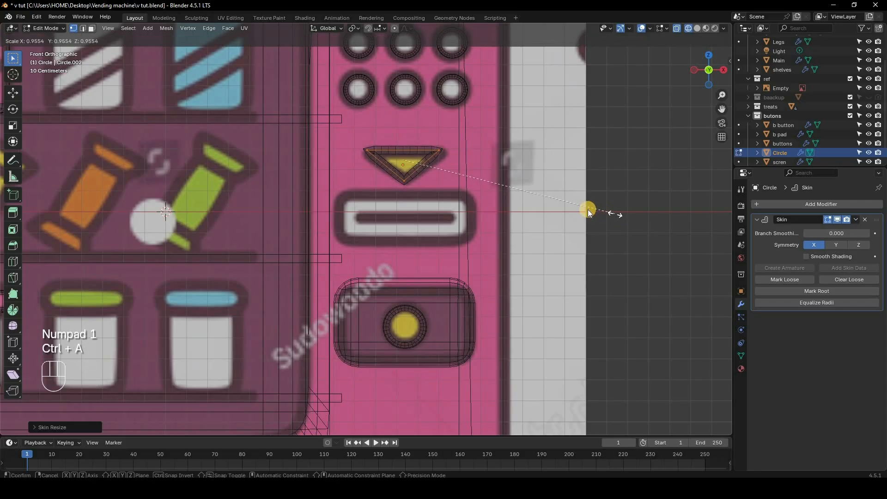
click(570, 228)
key(Tab)
key(z)
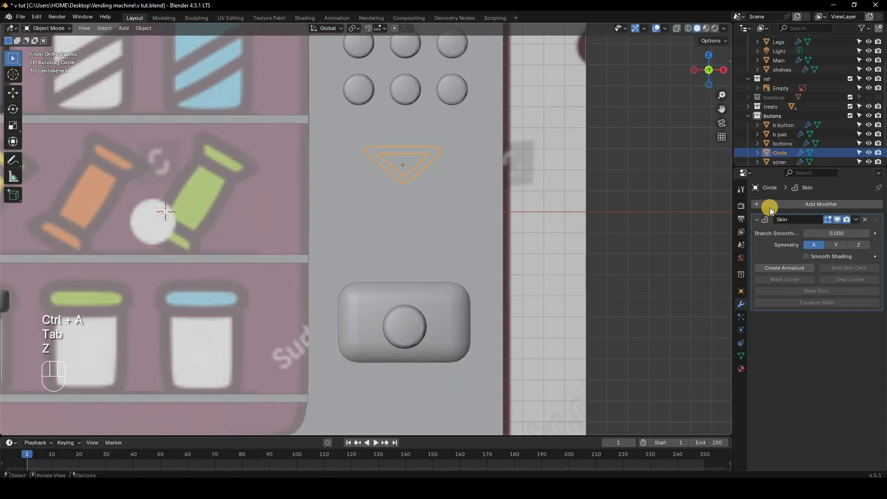
Add a Subdivision Surface modifier to the triangle frame with viewport levels set to 2.
click(756, 205)
text(s)
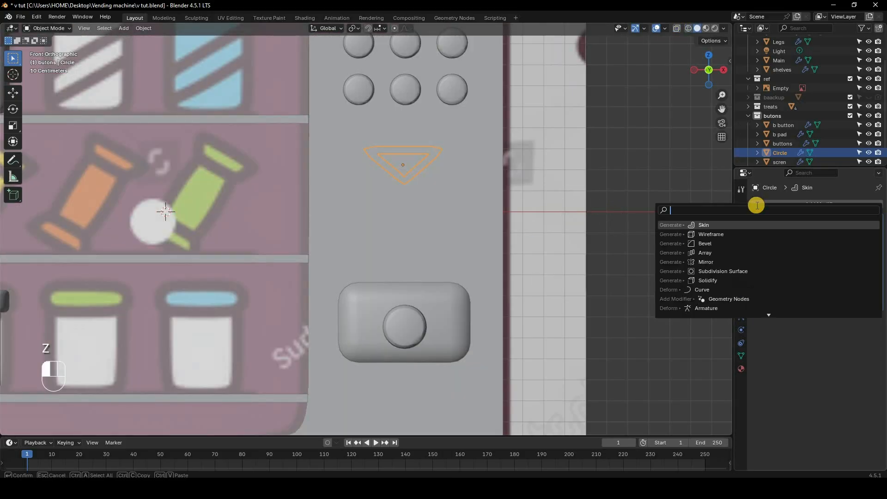
text(ub)
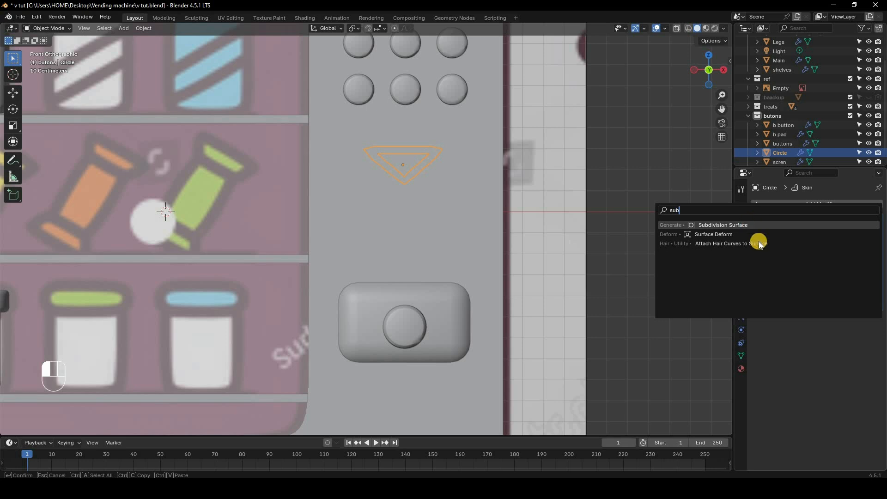
key(Return)
click(865, 342)
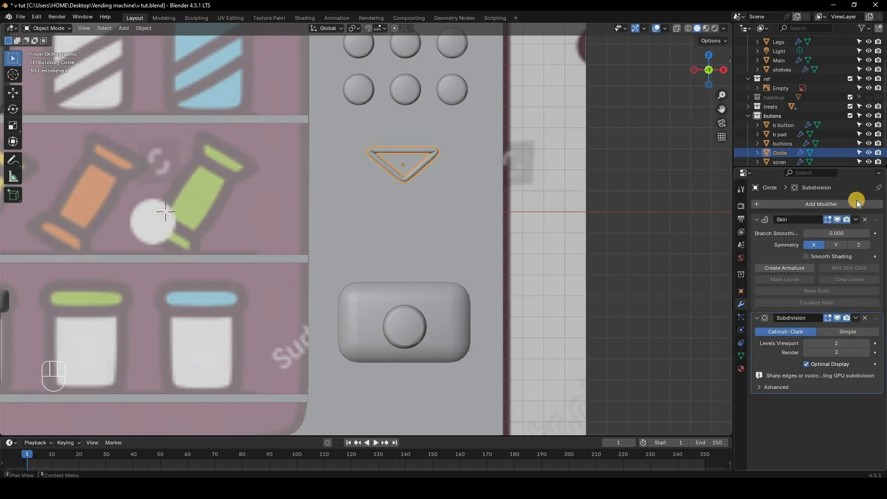
Try placing the Subdivision modifier above the Skin modifier and undo the reordering.
drag(876, 318, 876, 221)
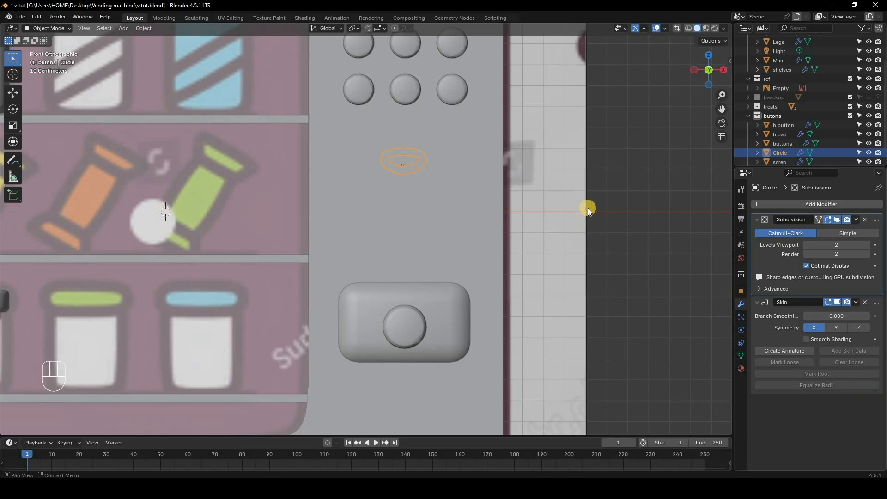
key(ctrl+z)
mouse_move(501, 235)
middle_down()
mouse_move(561, 232)
mouse_move(467, 239)
middle_up()
key(z)
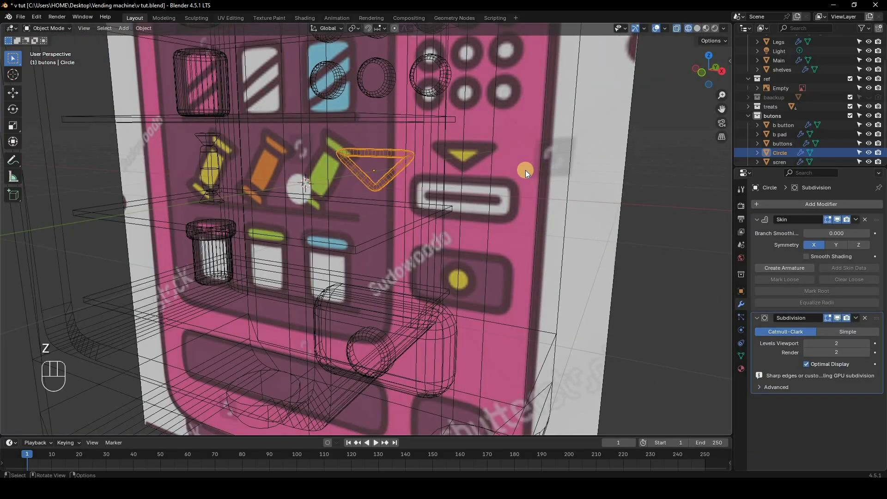
Rename the triangle frame object to tri1.
middle_drag(774, 151, 779, 152)
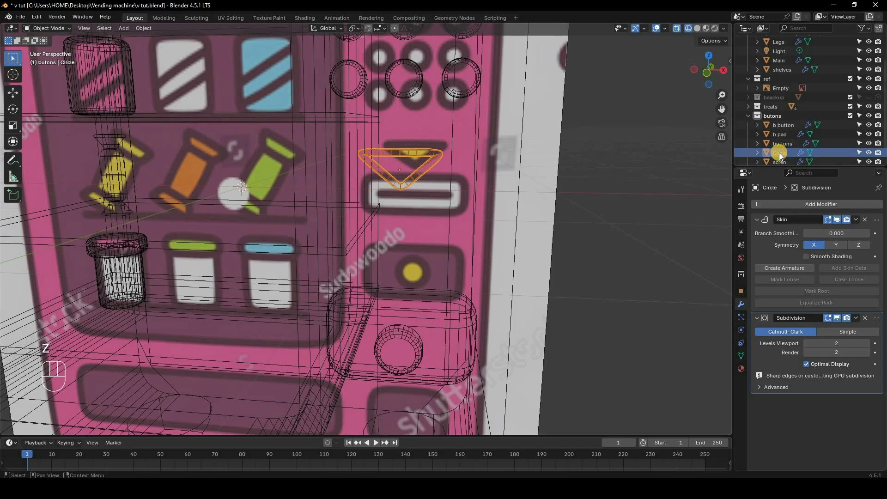
scroll(794, 145, down, 1)
double_click(790, 145)
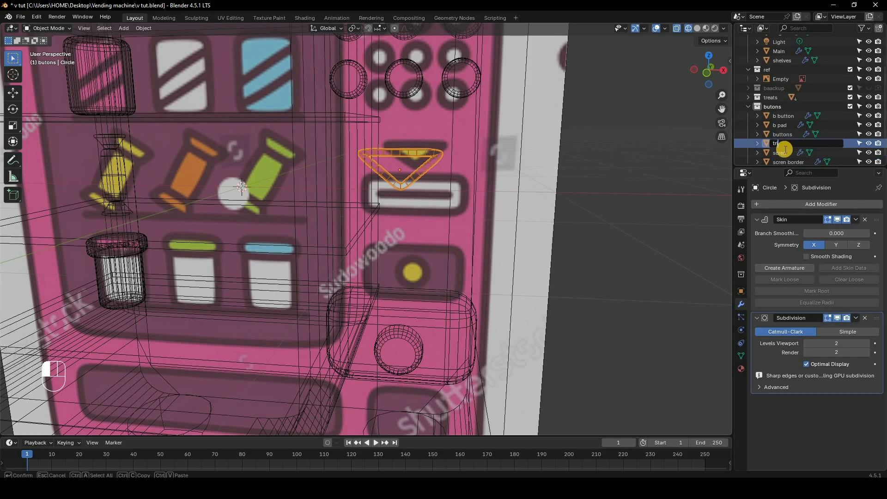
text(tri1)
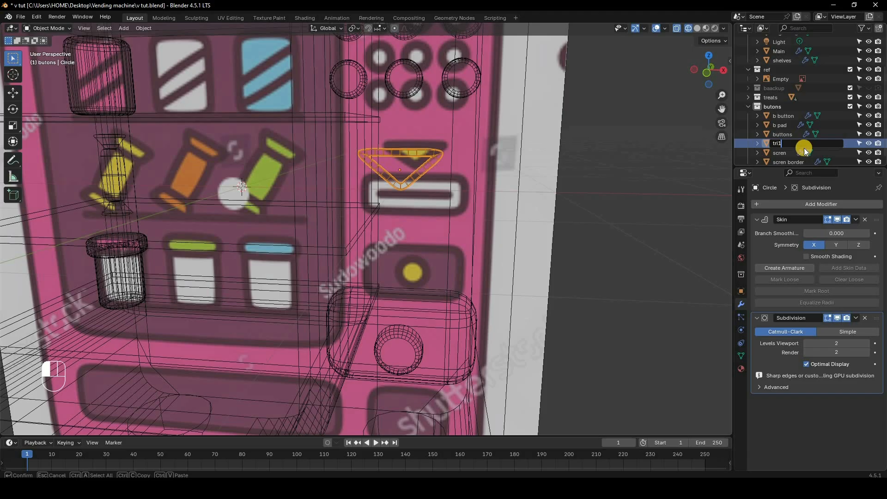
key(Return)
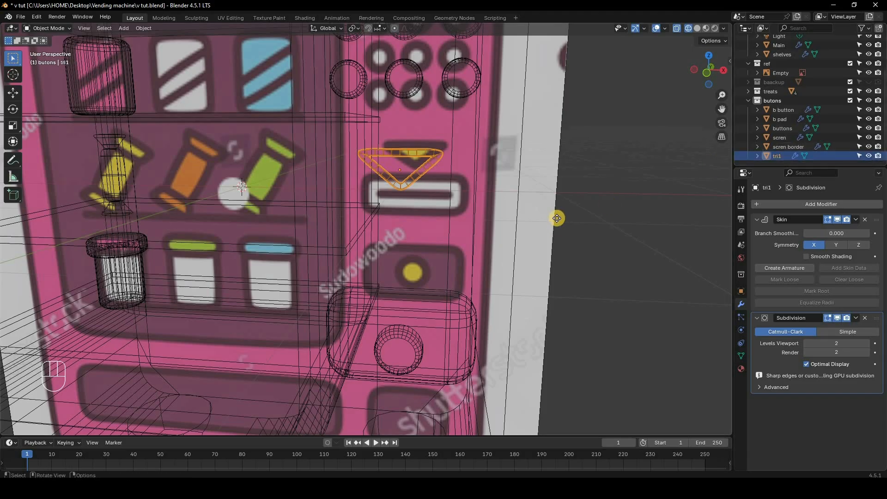
Duplicate tri1 in place and remove the Skin and Subdivision modifiers from the copy.
key(shift+d)
right_click(855, 238)
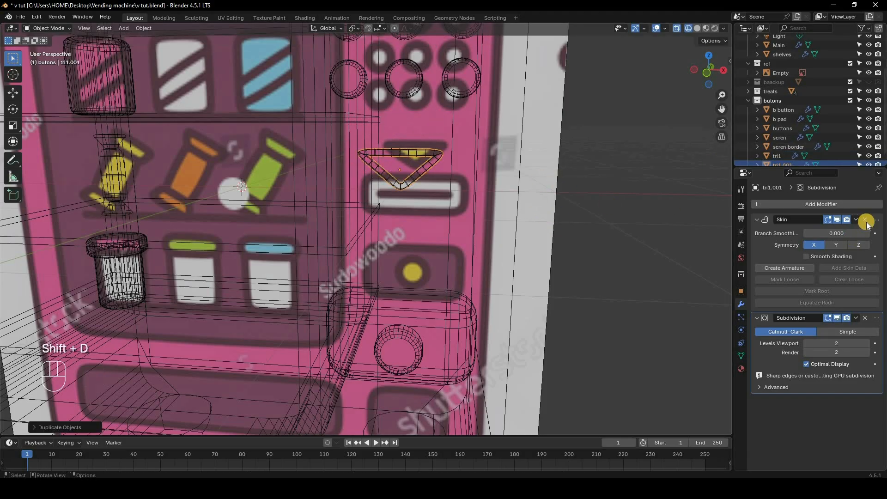
click(864, 221)
click(864, 220)
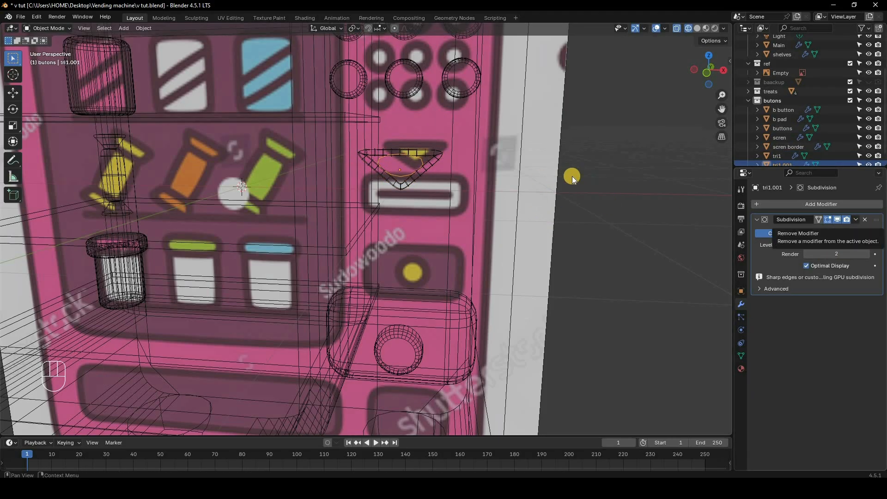
Fill the duplicated triangle's outline with a face.
key(Tab)
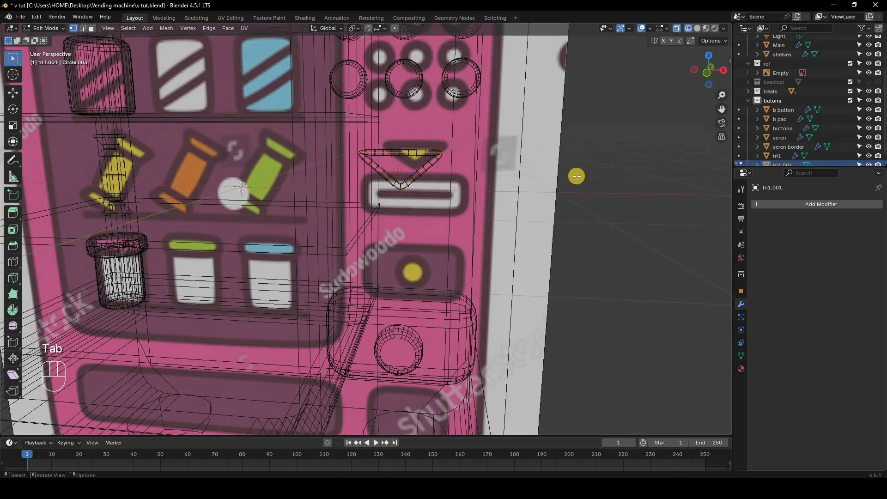
key(f)
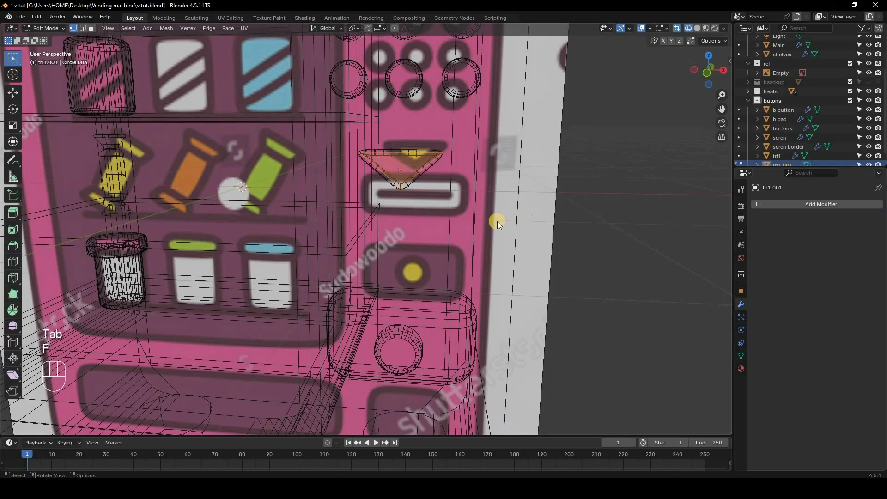
key(Tab)
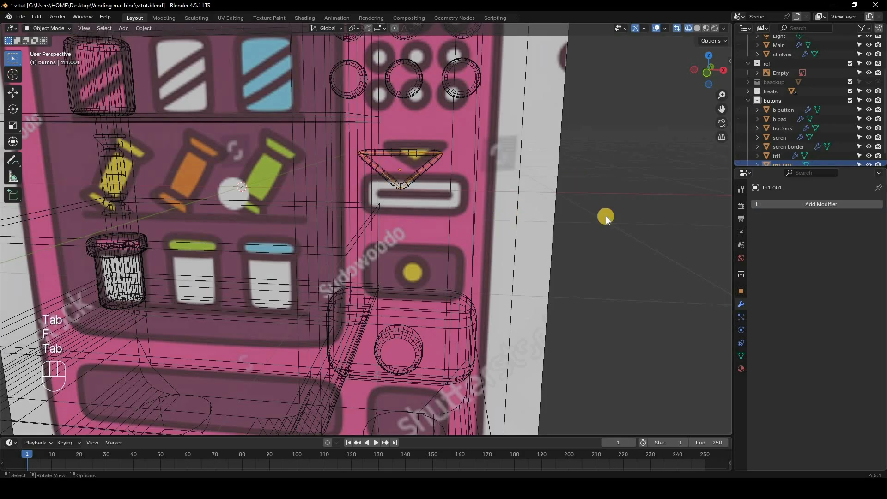
Add a Solidify modifier to the filled triangle tri1.001 and set its thickness to 0.03 m.
click(769, 204)
text(s)
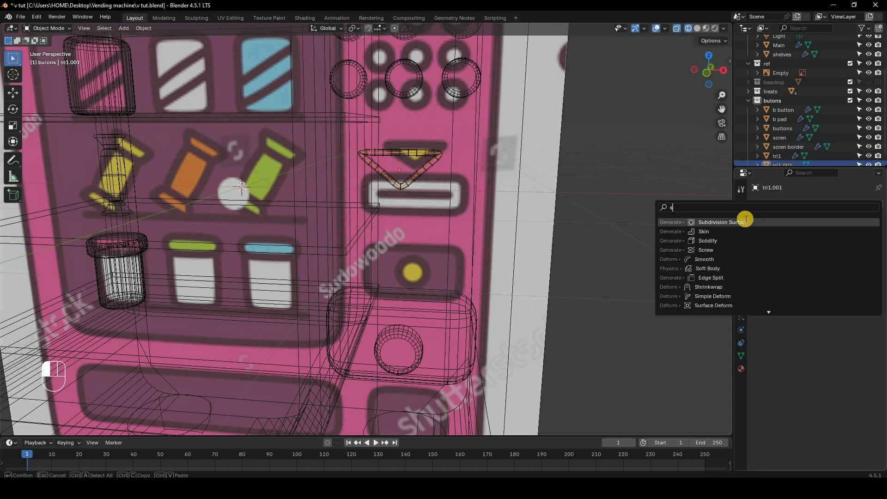
text(oli)
key(Return)
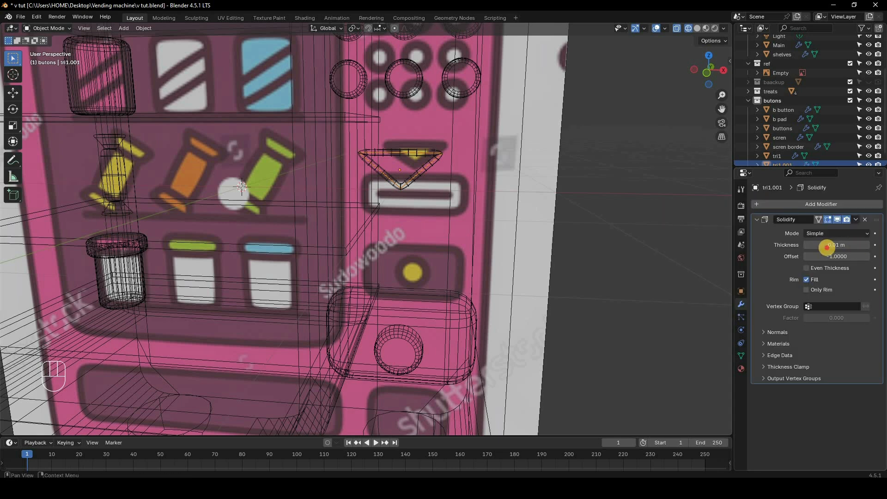
click(826, 246)
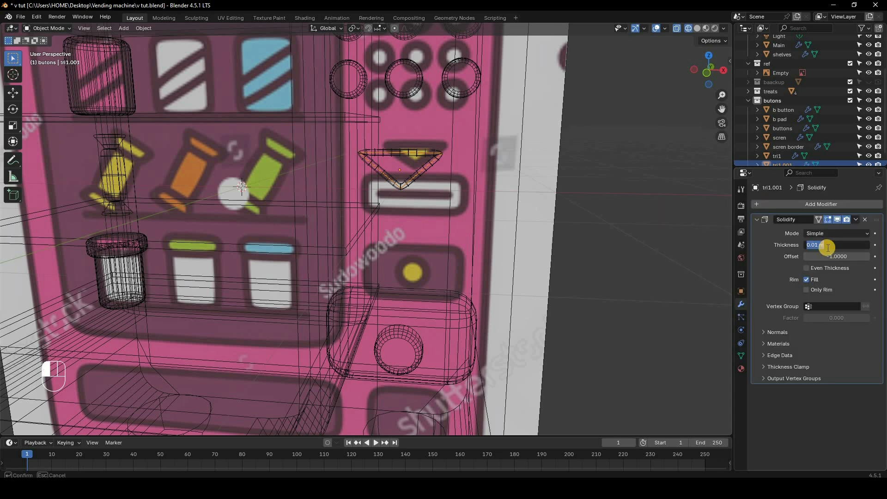
text(0.03)
key(Return)
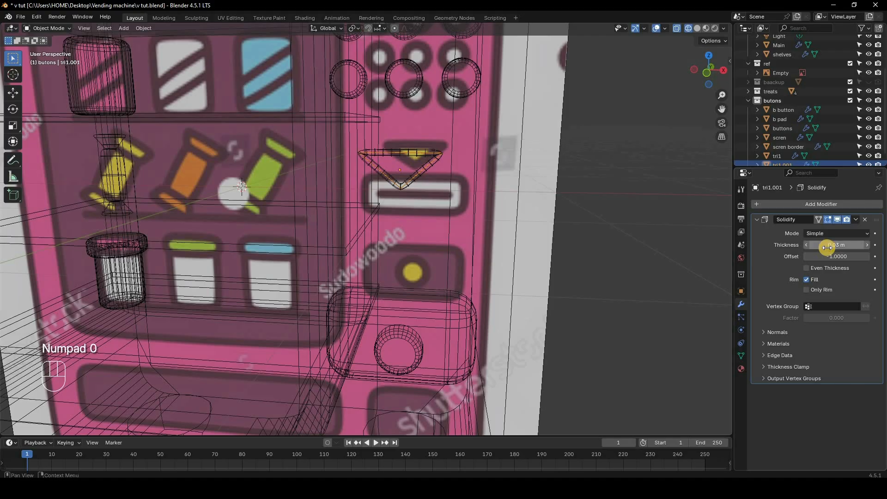
Check the triangle's depth from the side, then set its Solidify thickness to 0.07 m and offset to 1.
key(z)
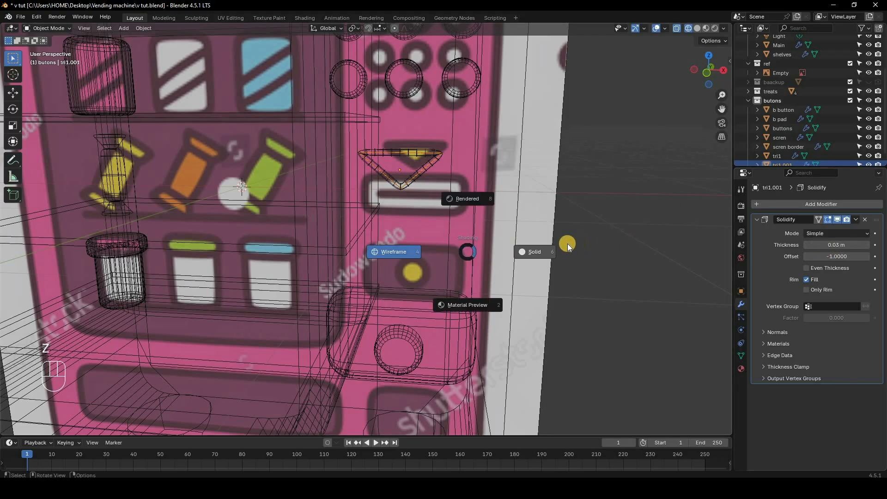
click(569, 244)
mouse_move(568, 243)
middle_down()
mouse_move(478, 222)
mouse_move(417, 229)
middle_up()
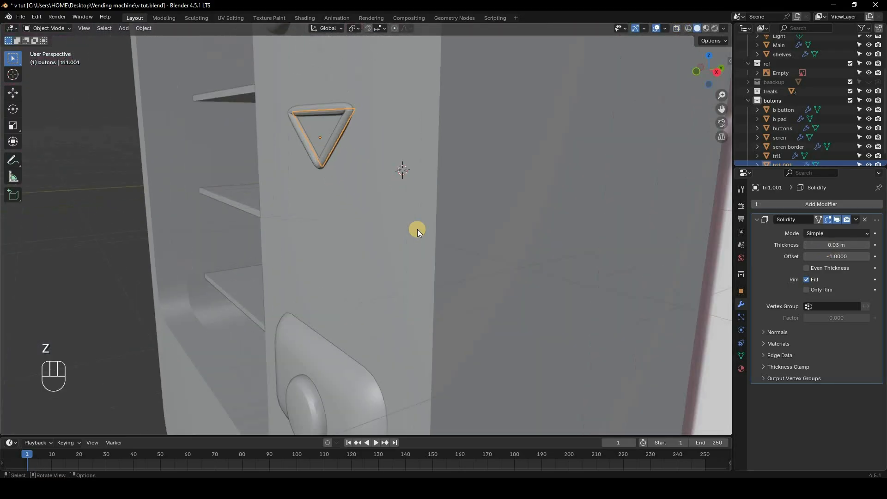
key(KP_3)
key(z)
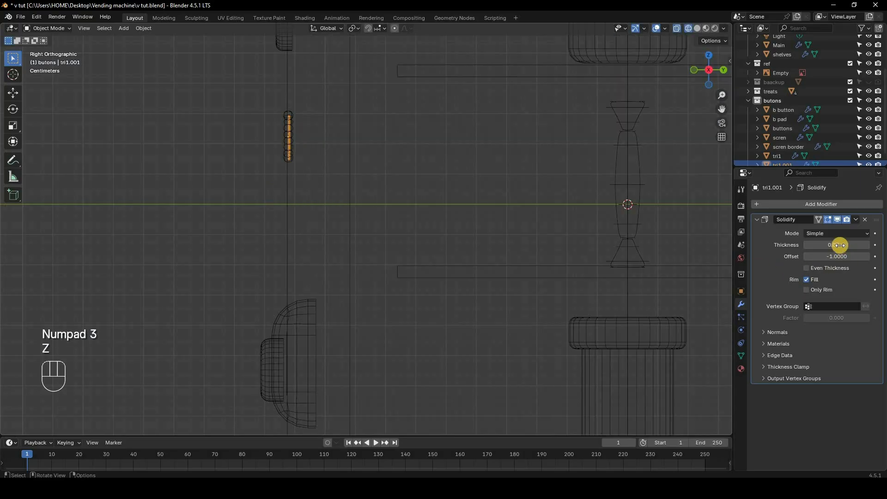
click(840, 245)
text(0)
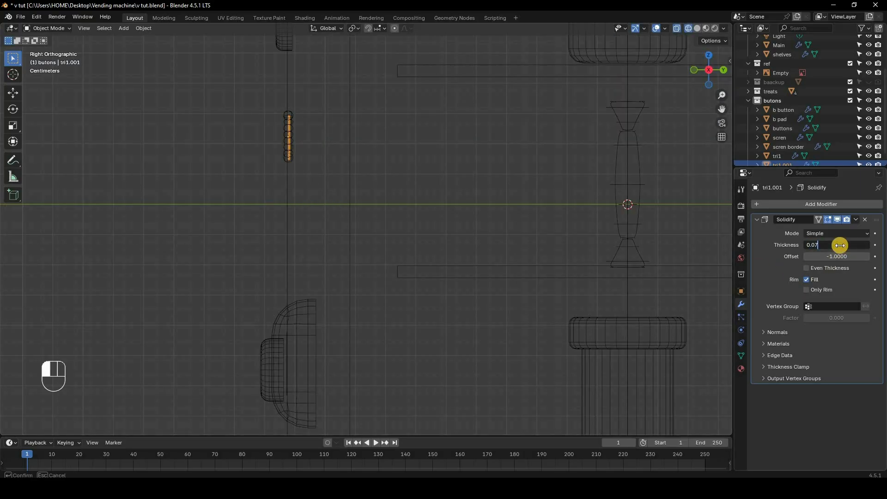
text(.07)
key(Return)
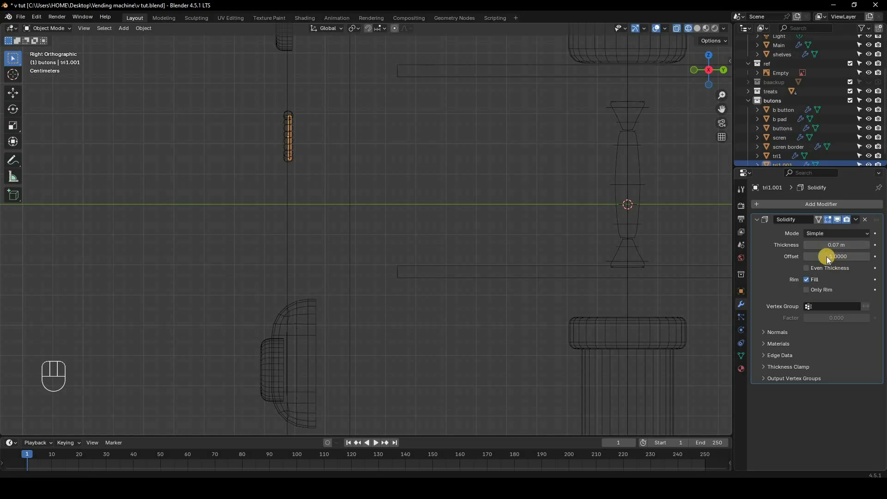
drag(813, 256, 881, 256)
Switch the viewport to solid shading with random object colours and inspect the triangle against its frame.
key(z)
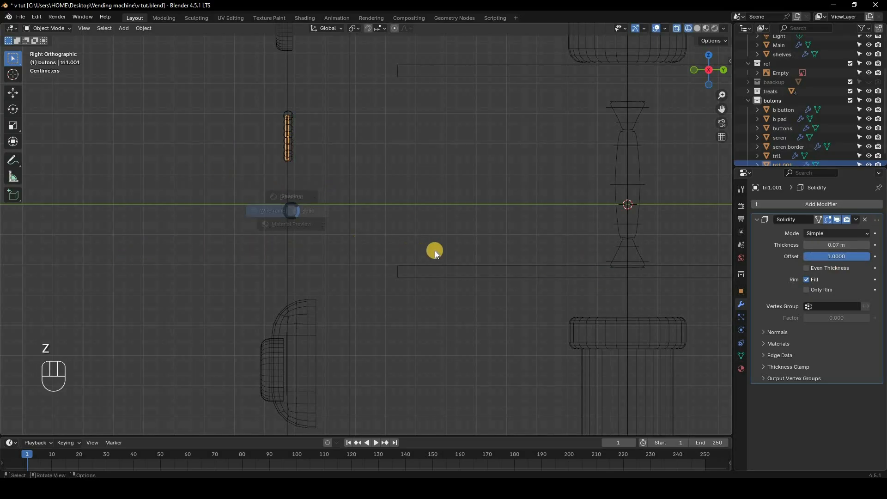
click(434, 250)
mouse_move(473, 272)
middle_down()
mouse_move(461, 220)
mouse_move(432, 220)
middle_up()
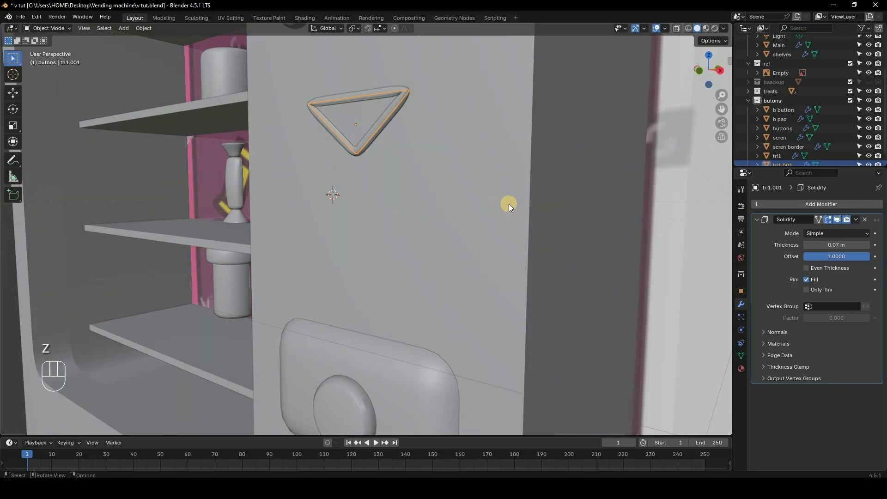
scroll(353, 179, down, 4)
scroll(657, 82, down, 3)
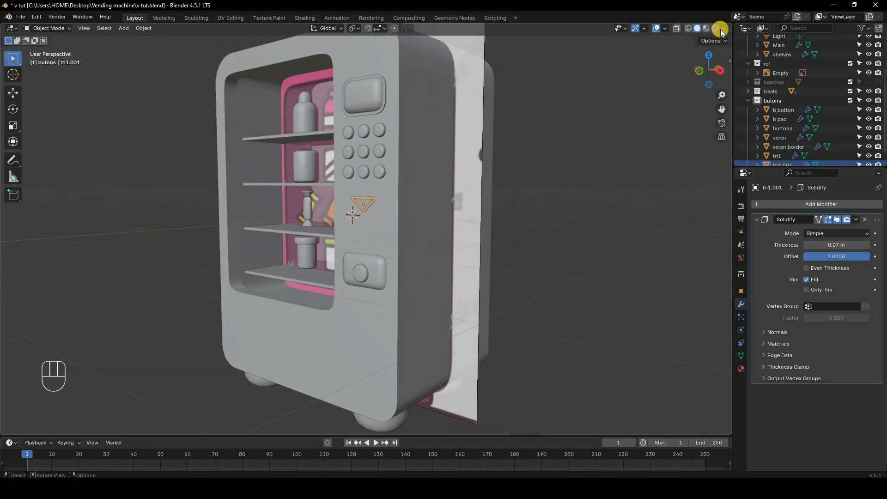
click(723, 29)
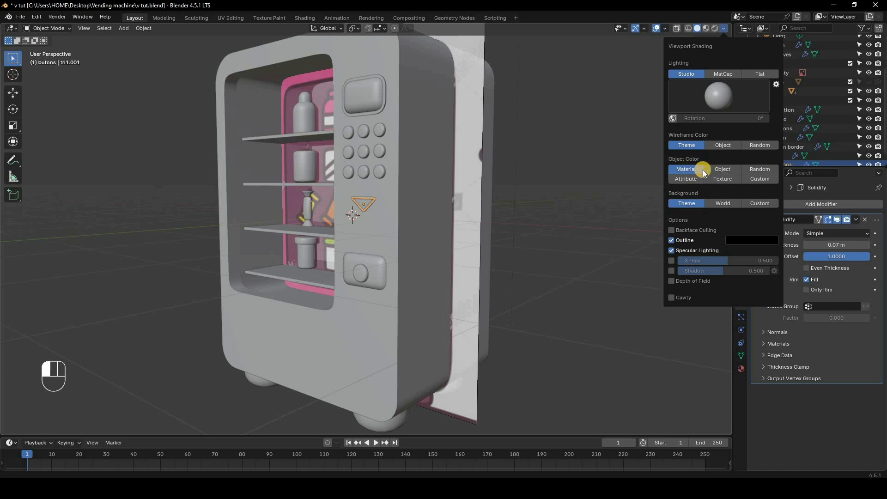
click(774, 170)
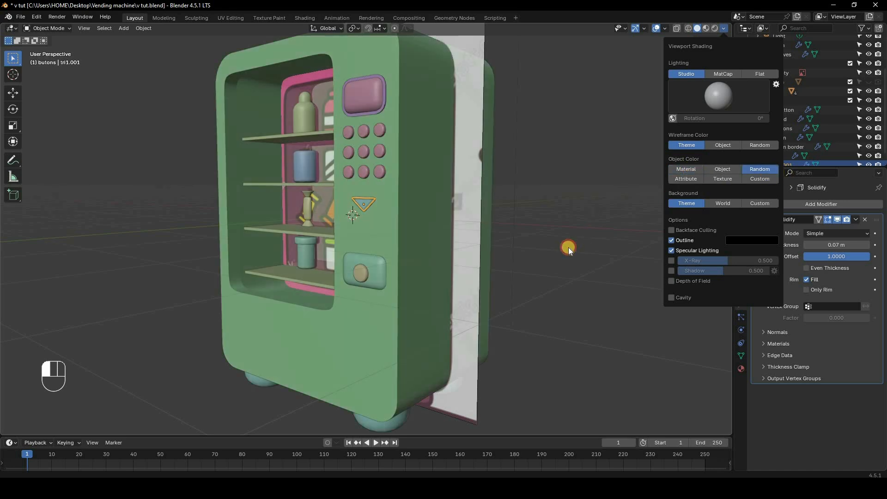
scroll(364, 182, up, 3)
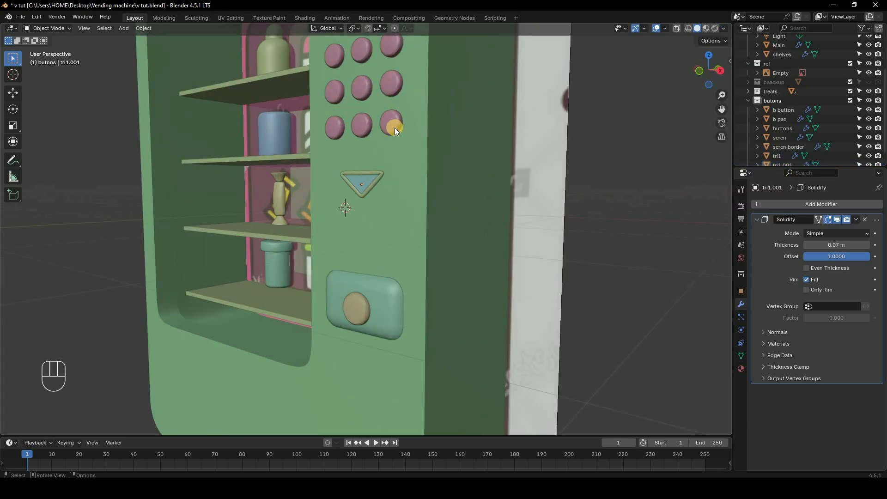
scroll(363, 183, down, 4)
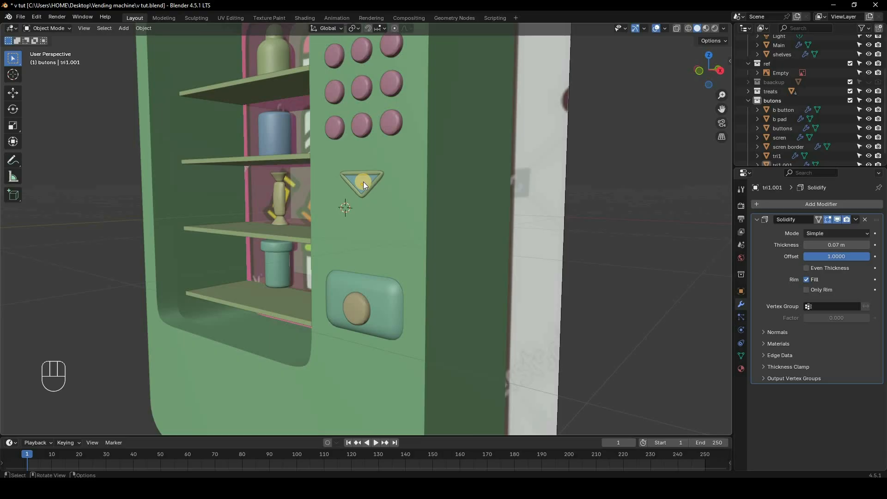
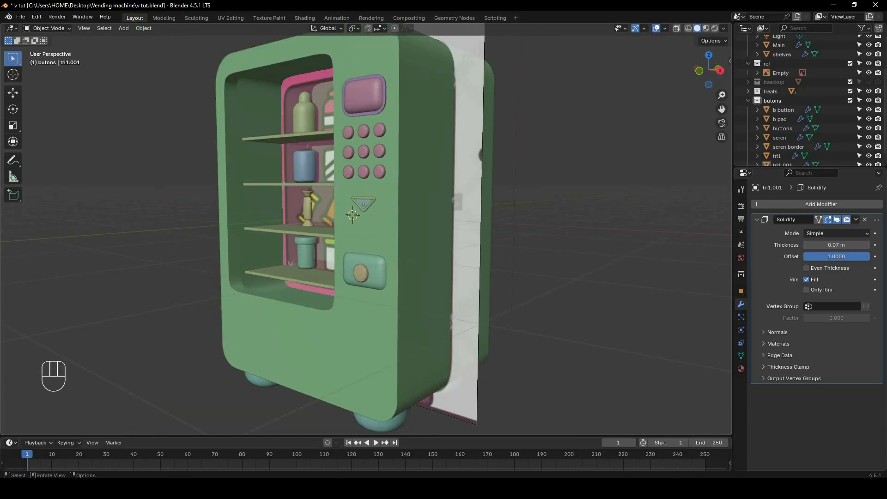
Add a plane in the front wireframe view and rotate it 90° about X to face front.
key(KP_1)
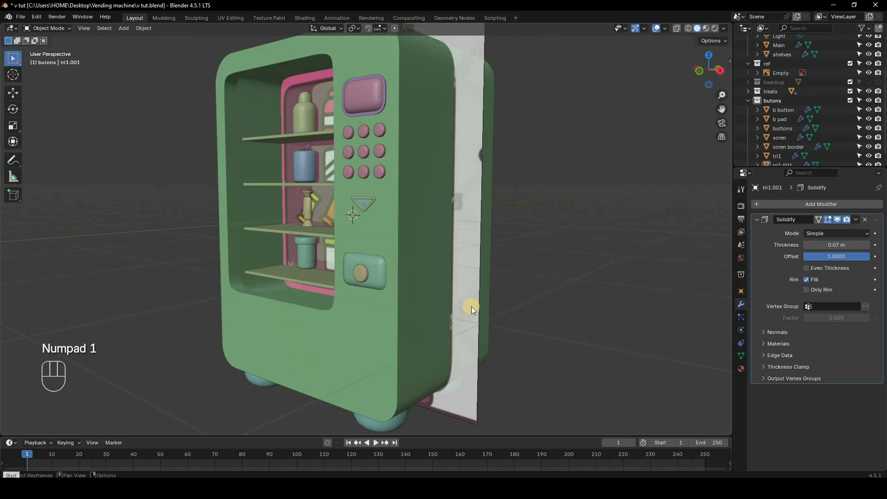
key(KP_1)
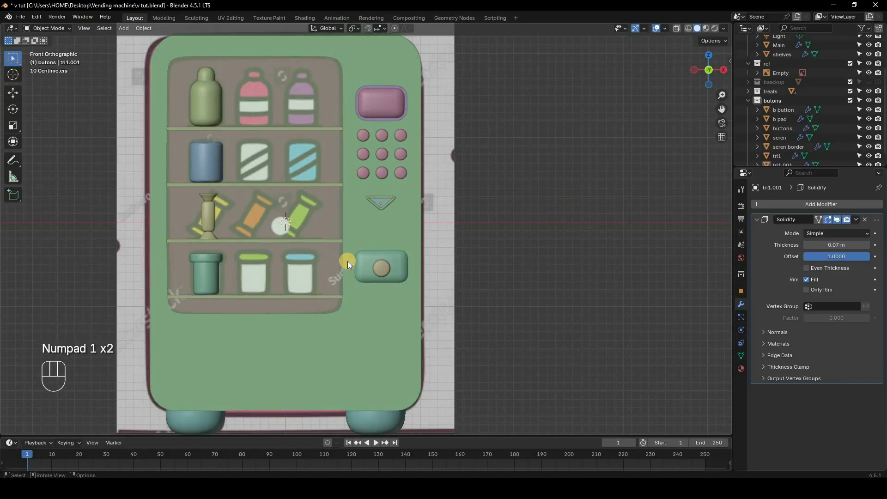
key(z)
click(398, 228)
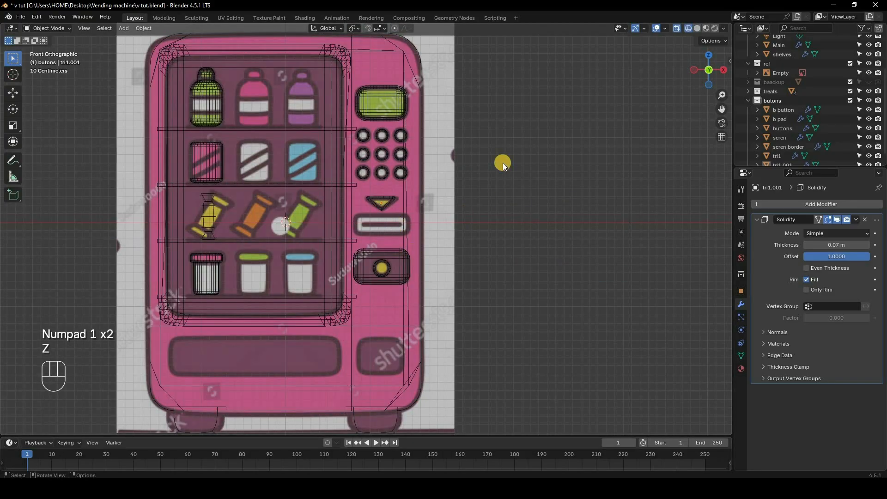
key(shift+a)
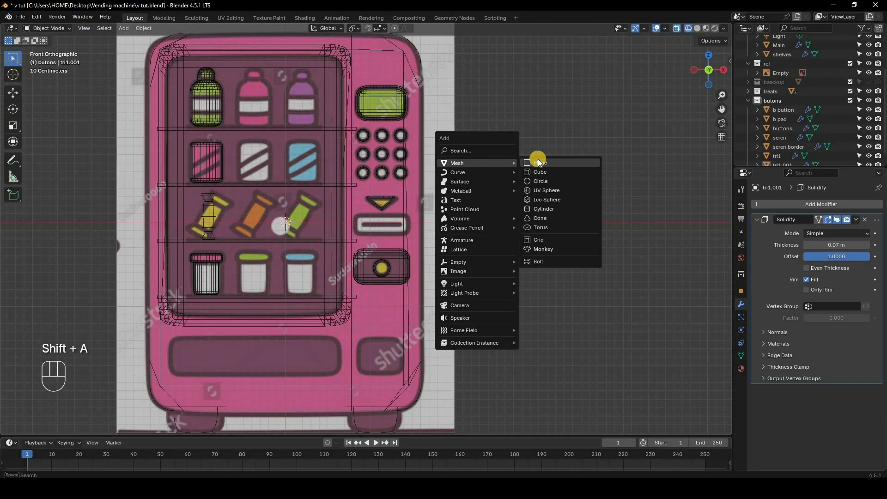
click(538, 162)
text(rx90)
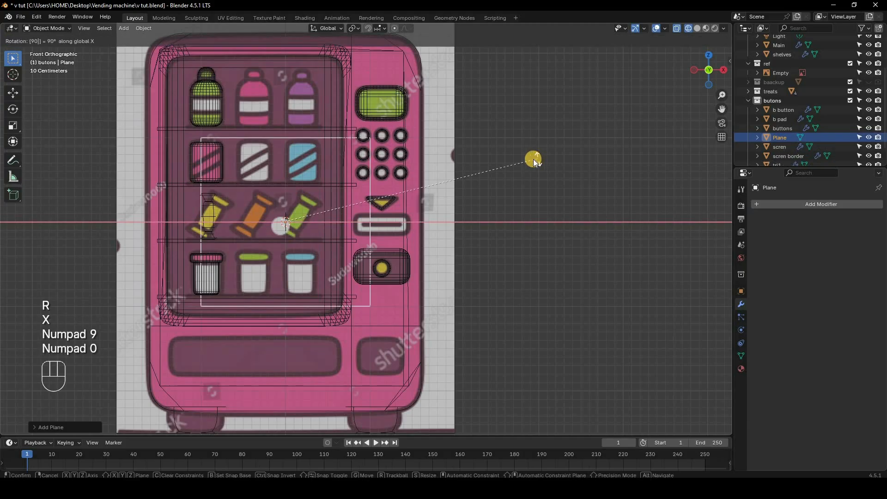
key(Return)
Move the plane about 1.12 m along X and slightly down in Z onto the slot below the triangle.
key(g)
key(x)
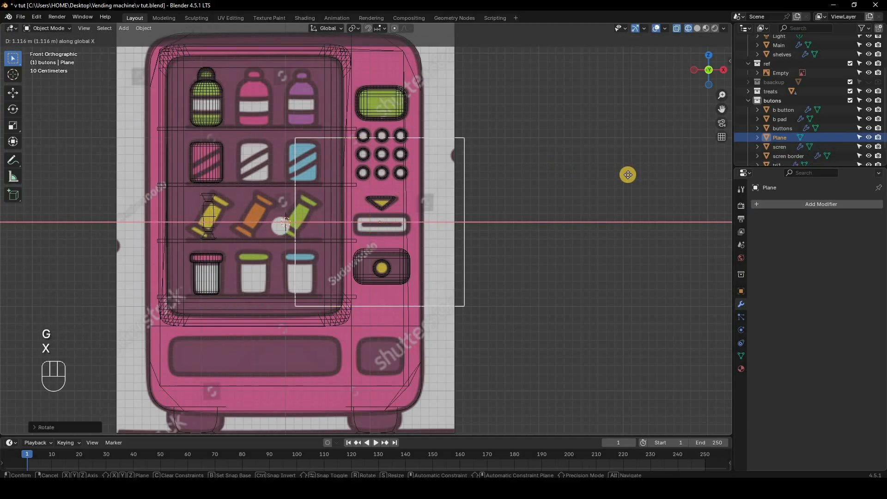
click(628, 175)
key(g)
key(z)
click(630, 178)
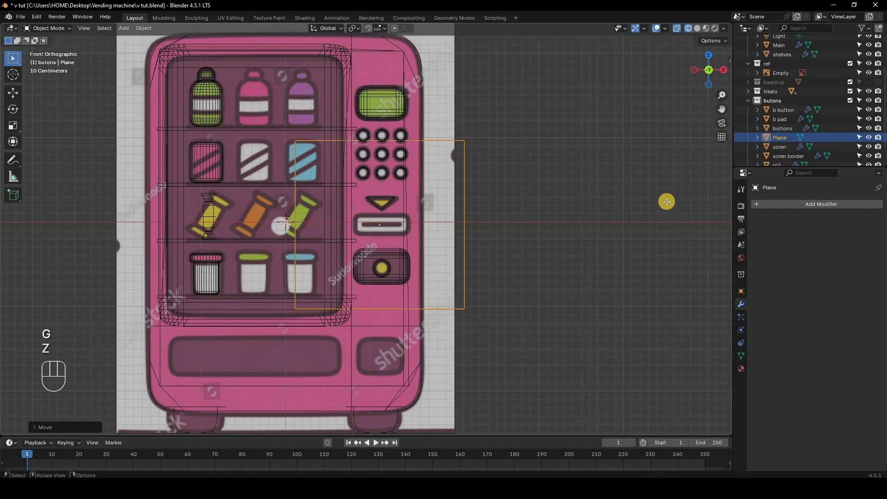
Scale the plane's mesh down, stretch it along X to match the white slot panel, and centre the plane on it along X.
key(Tab)
key(s)
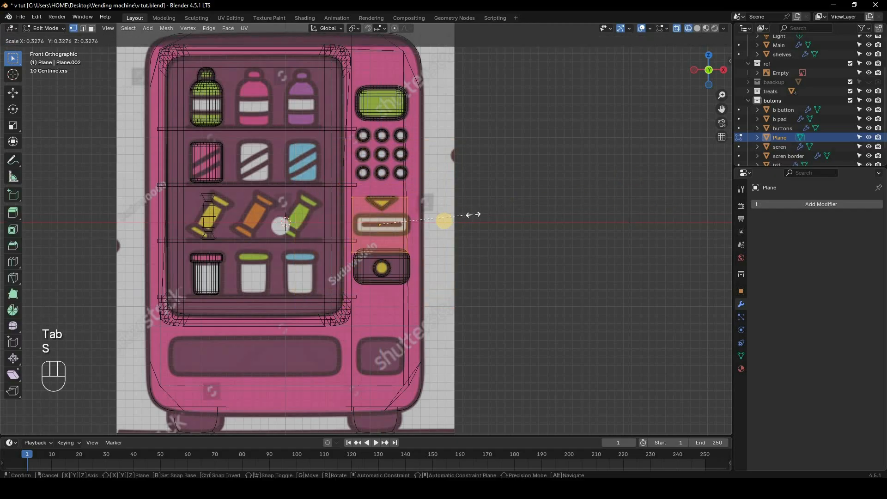
click(402, 235)
scroll(513, 227, up, 5)
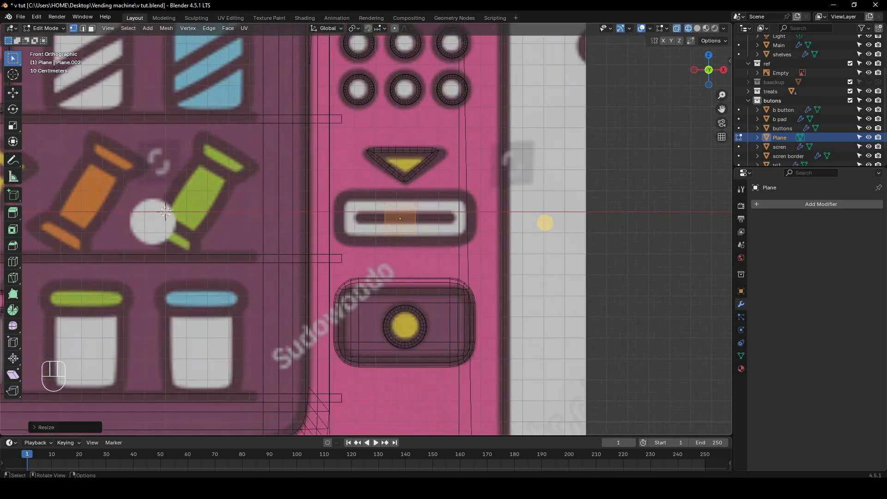
key(s)
key(x)
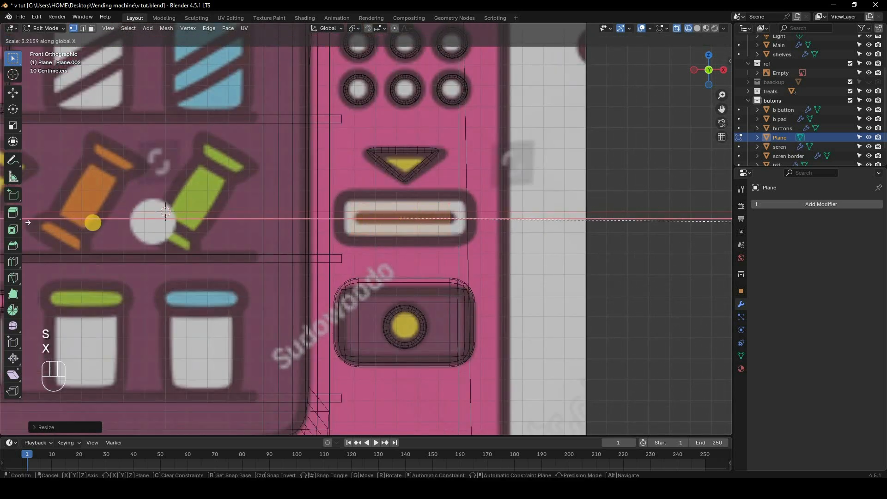
click(376, 277)
key(Tab)
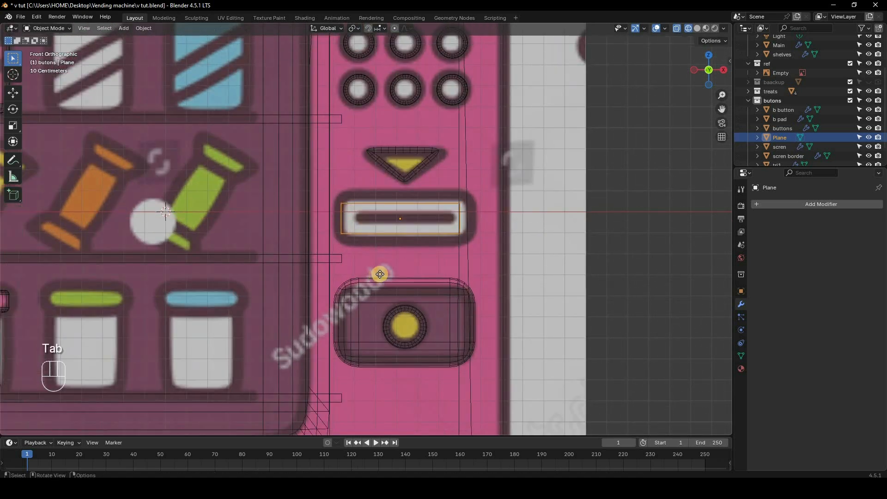
key(g)
key(x)
click(424, 193)
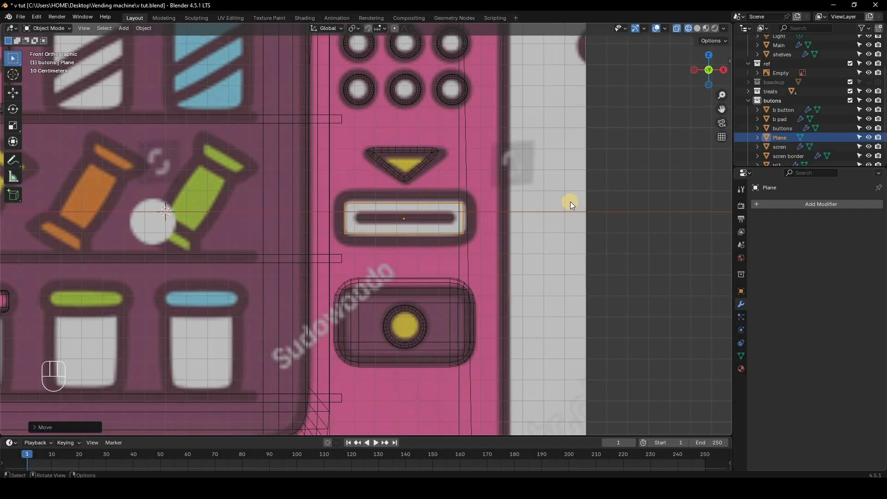
Move the slot plane along Y in the side view to the machine's front face.
middle_drag(570, 201, 551, 227)
key(KP_3)
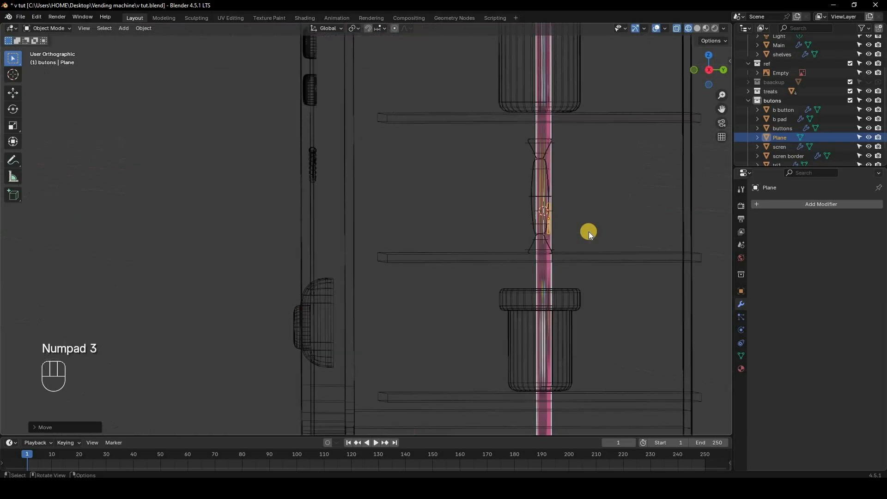
key(g)
key(y)
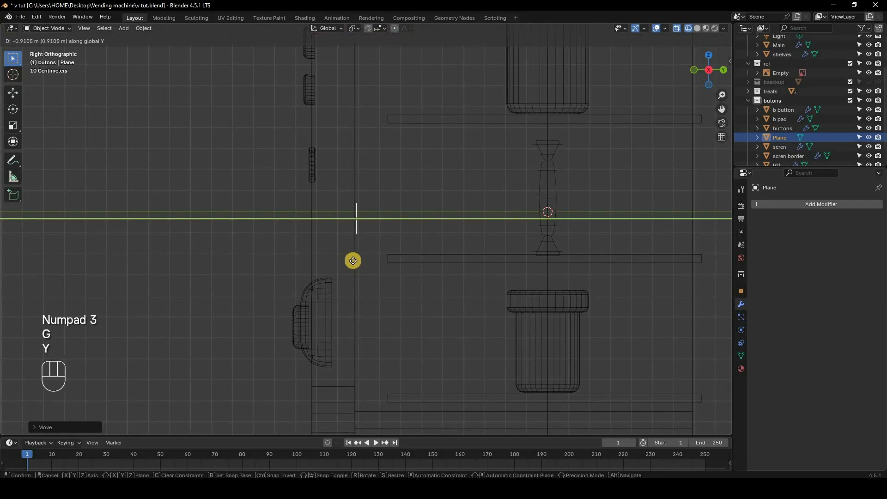
click(825, 212)
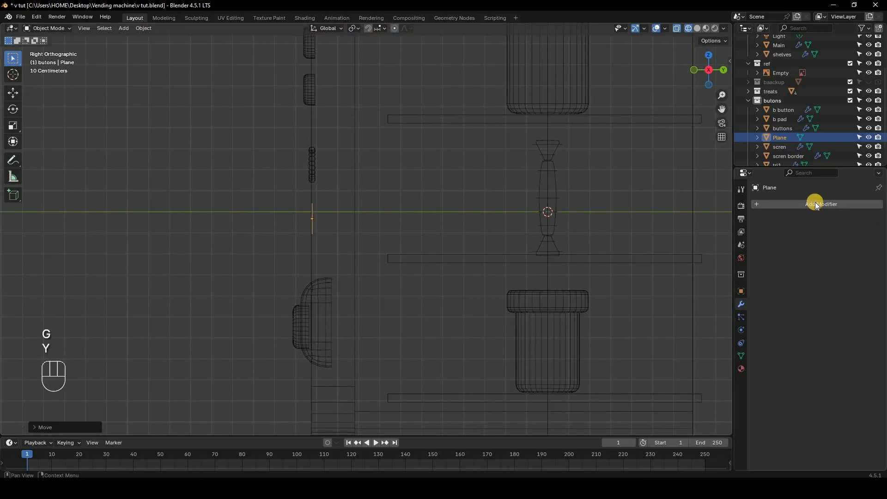
Add a Solidify modifier to the slot plane and set its offset to 1.
click(816, 204)
text(s)
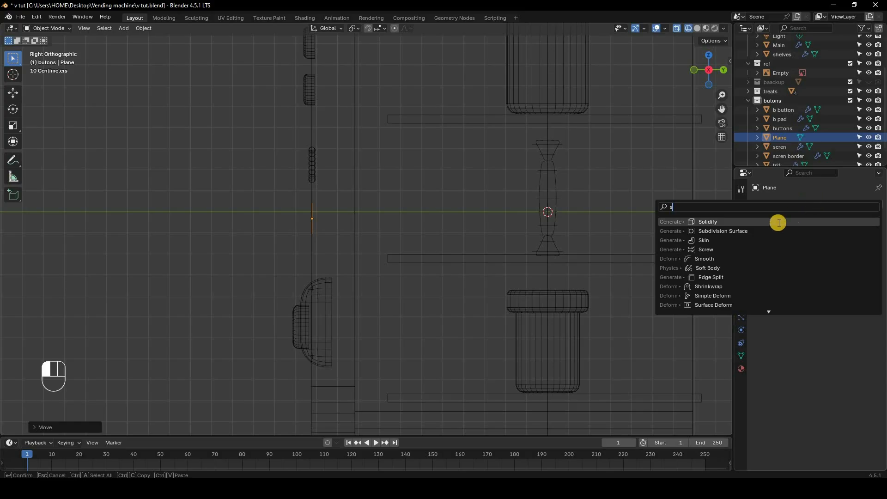
click(779, 224)
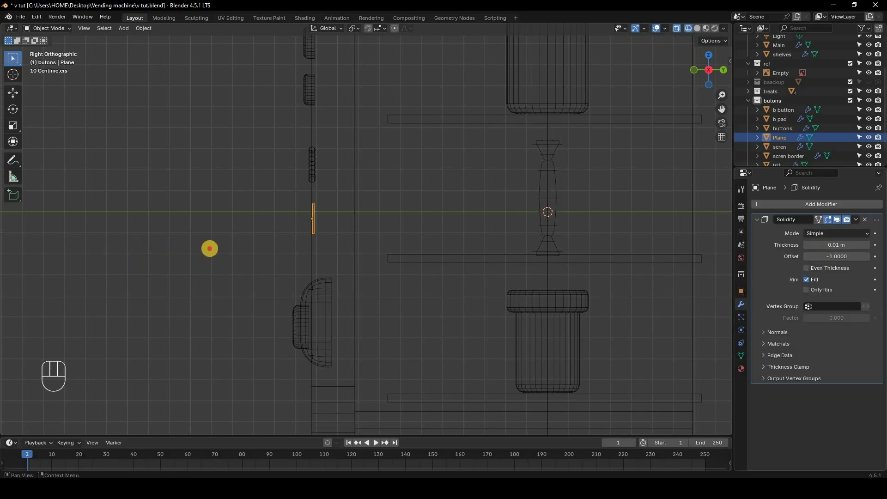
drag(497, 213, 835, 256)
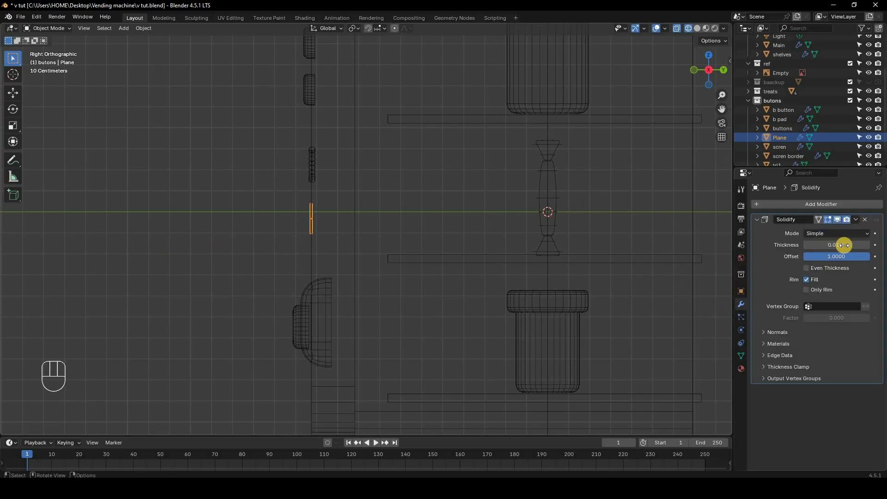
Set the slot plane's Solidify thickness to 0.02 m and collapse the modifier's settings.
click(868, 246)
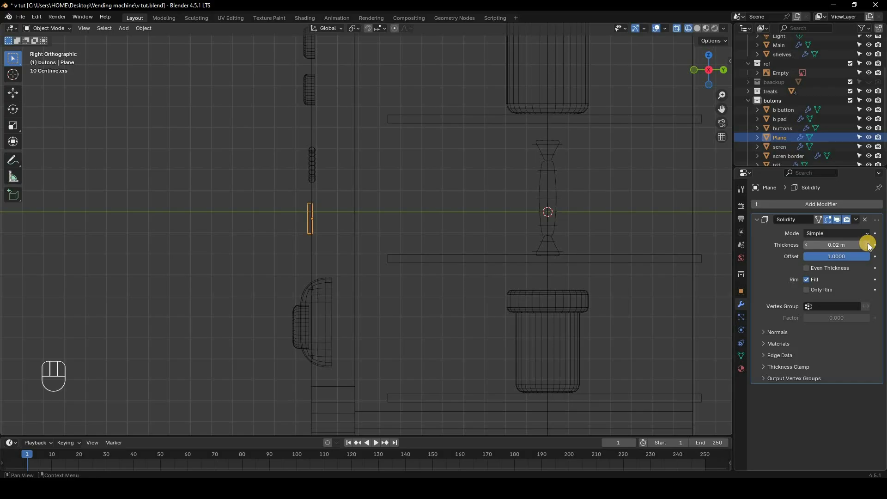
click(806, 245)
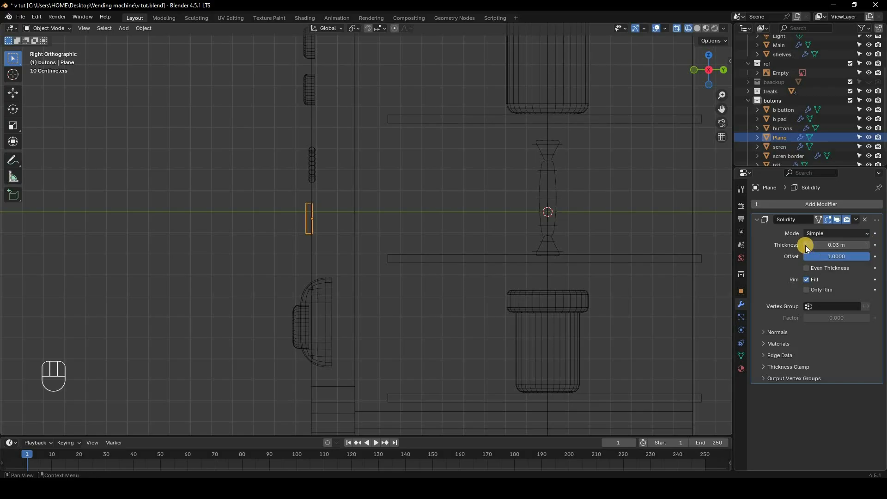
click(756, 219)
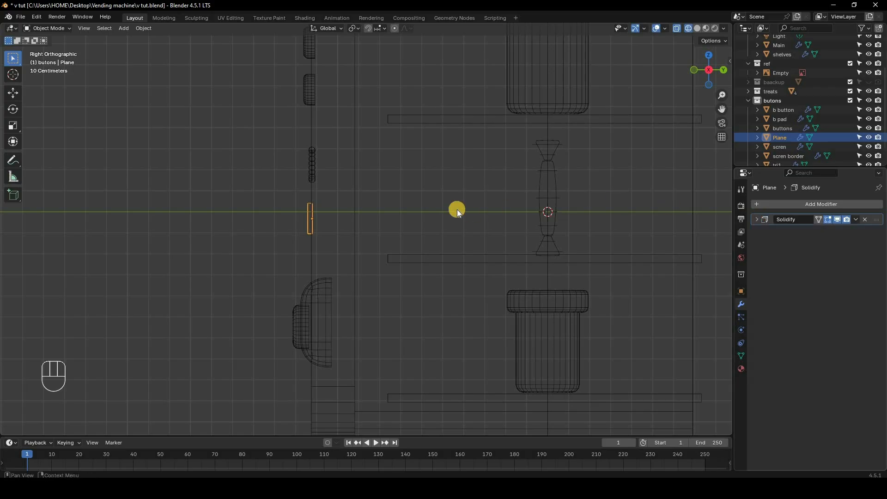
Duplicate the slot plane in place and remove the Solidify modifier from the copy.
key(shift+d)
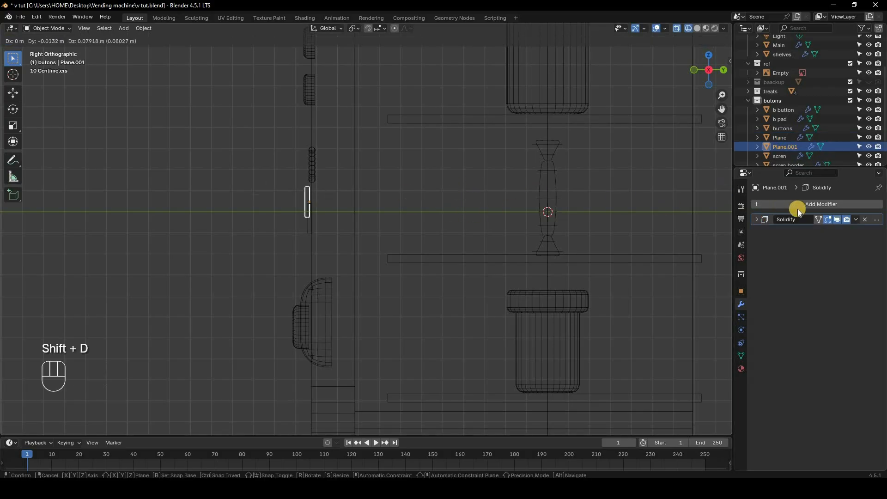
right_click(798, 210)
click(865, 220)
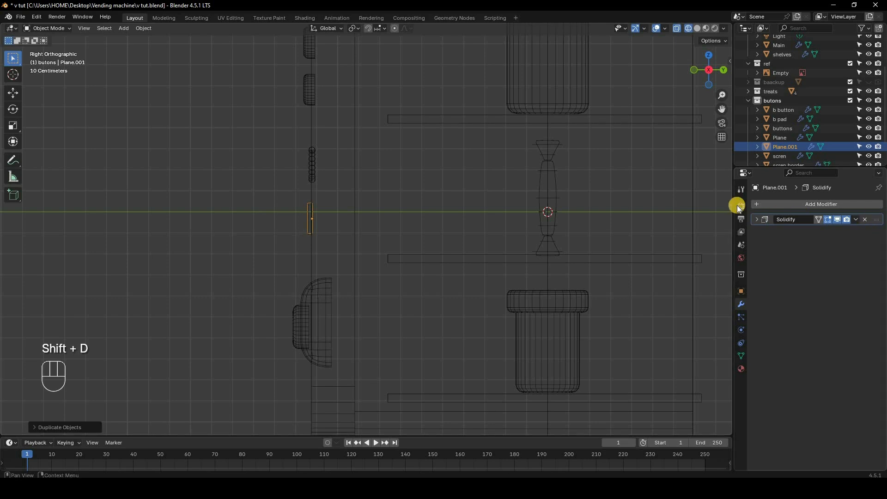
Try a Wireframe modifier on the duplicate plane with an offset of 1 and a thickness of 0.022 m.
click(774, 204)
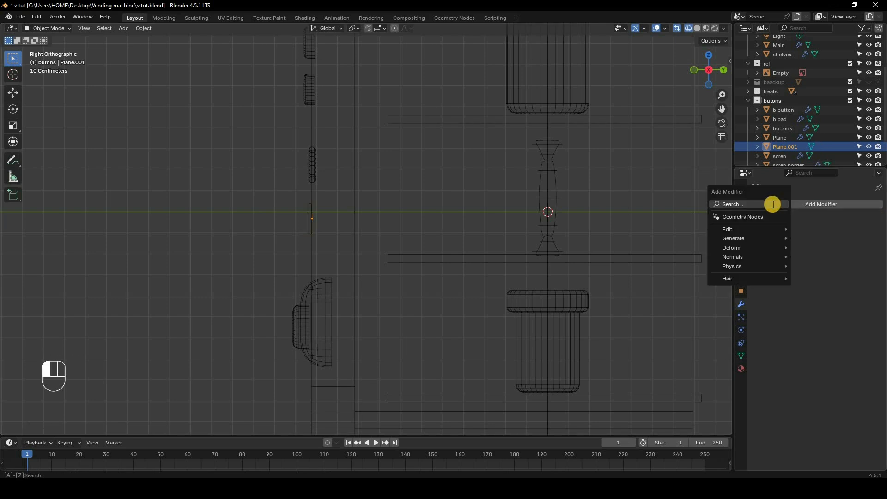
click(773, 204)
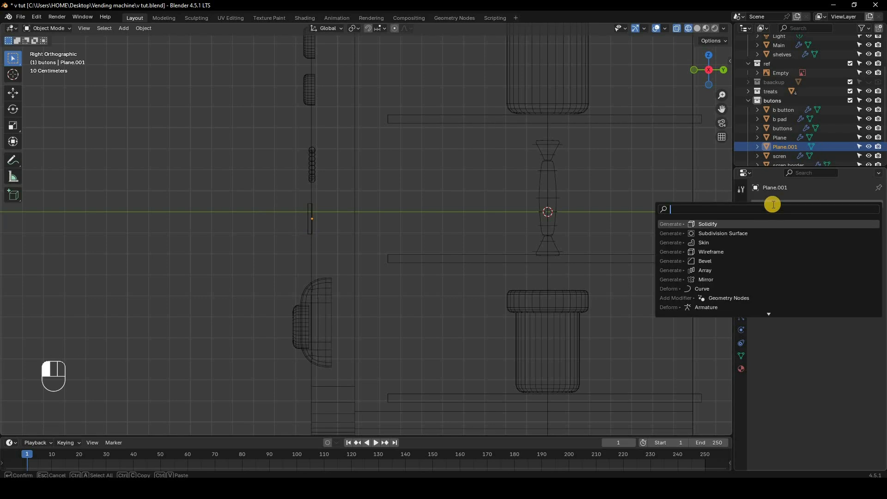
text(wire)
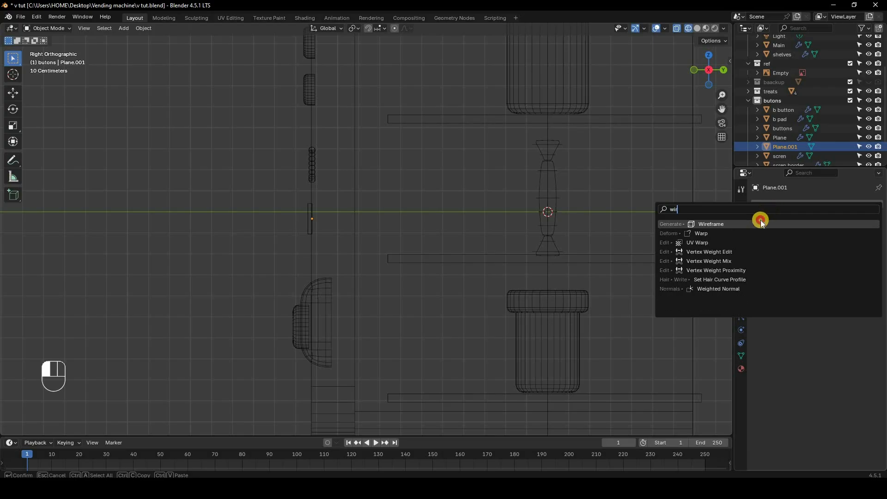
click(661, 226)
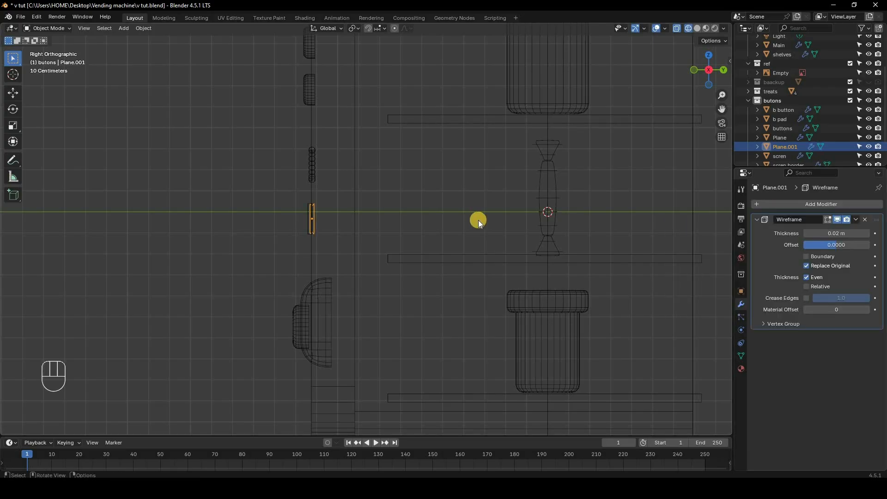
key(KP_1)
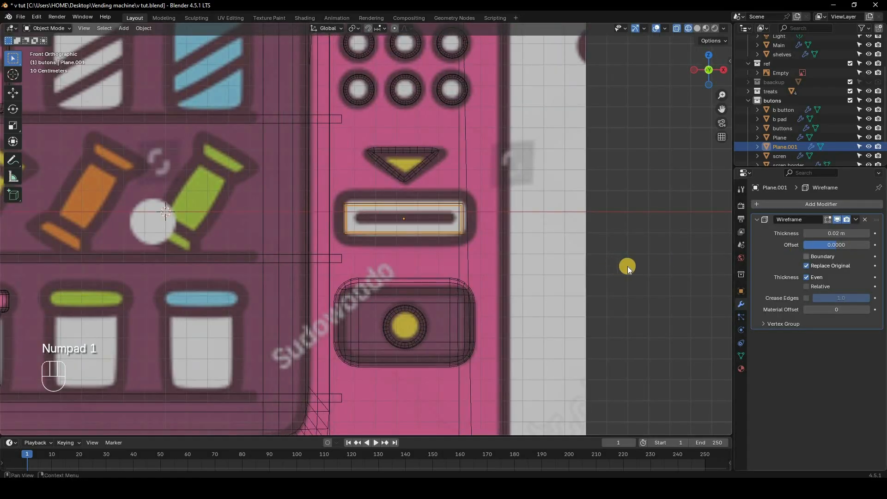
key(z)
middle_drag(530, 276, 145, 238)
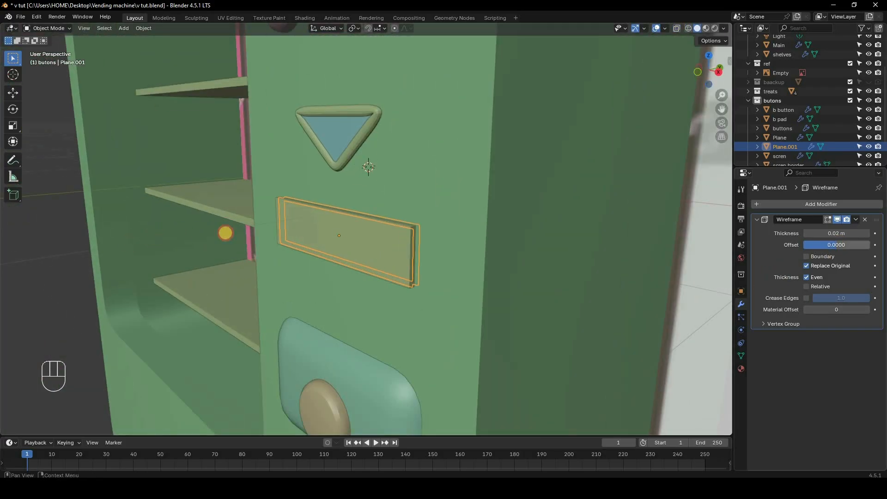
drag(836, 244, 869, 238)
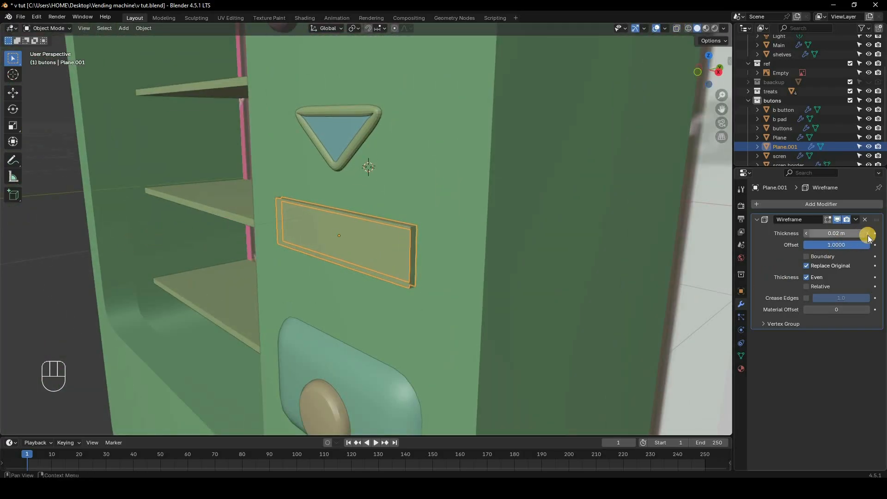
Try a Subdivision Surface modifier placed above the Wireframe modifier, and clear both modifiers from the duplicate plane.
click(795, 204)
click(796, 206)
text(sub)
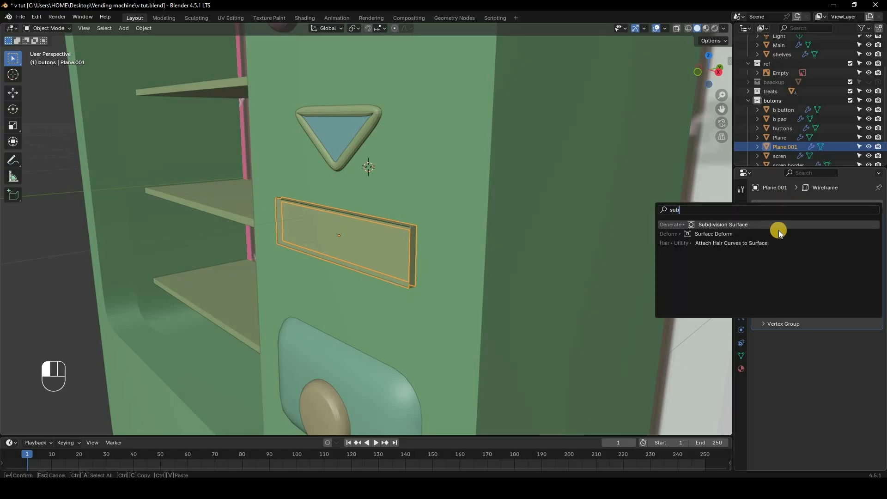
click(779, 230)
drag(877, 336, 831, 182)
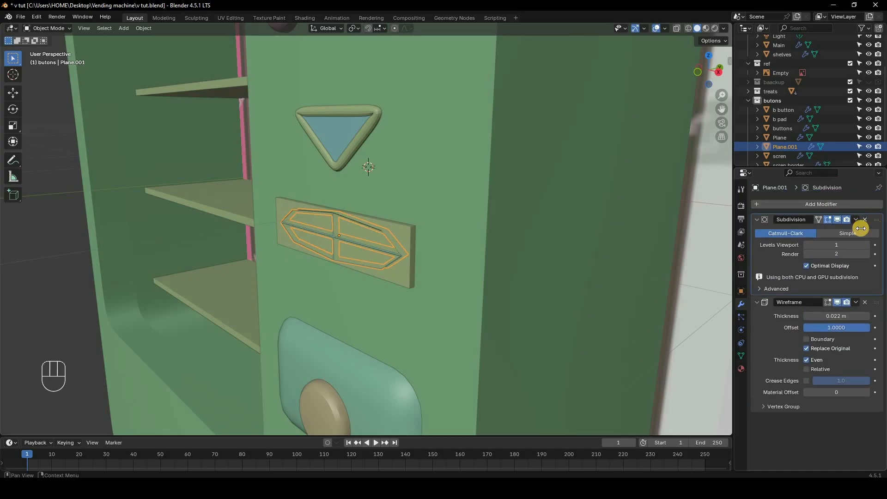
click(866, 220)
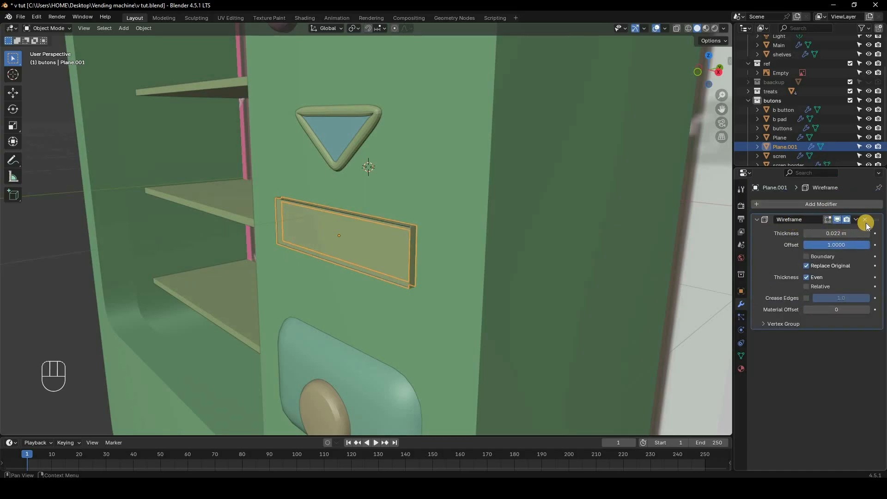
key(ctrl+z)
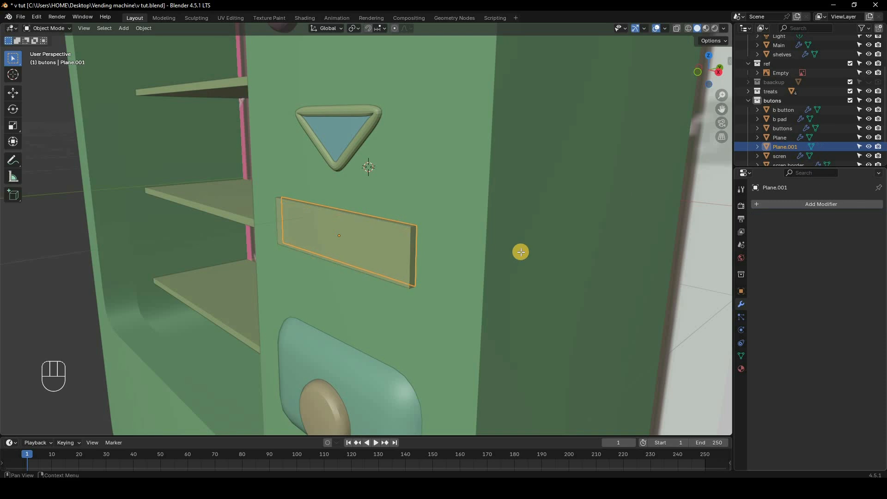
Try to delete the face of the duplicate plane's mesh.
key(Tab)
key(a)
key(z)
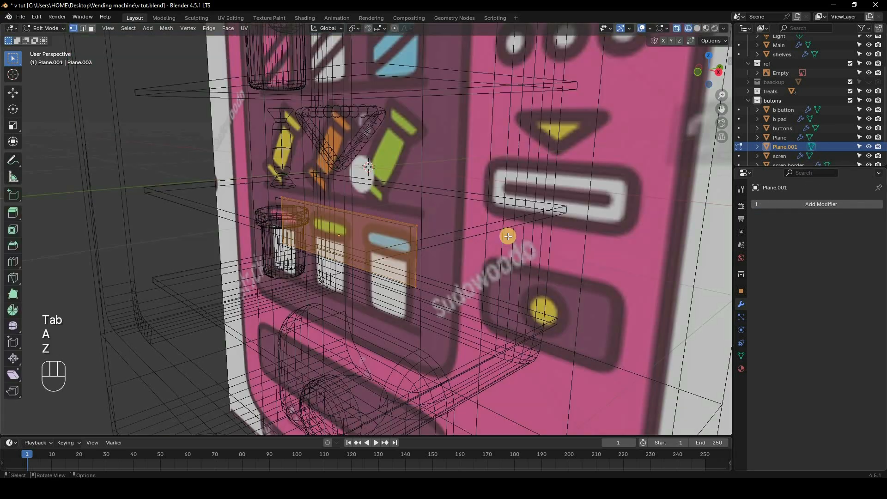
key(Delete)
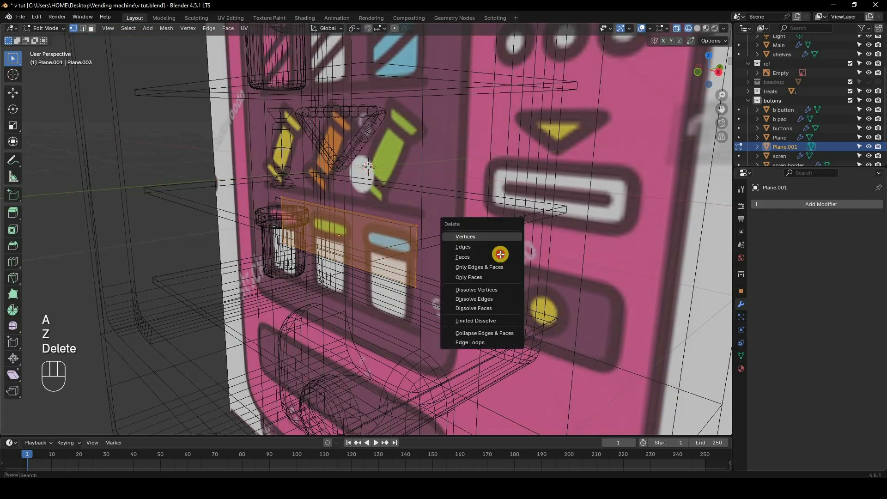
click(501, 256)
key(Tab)
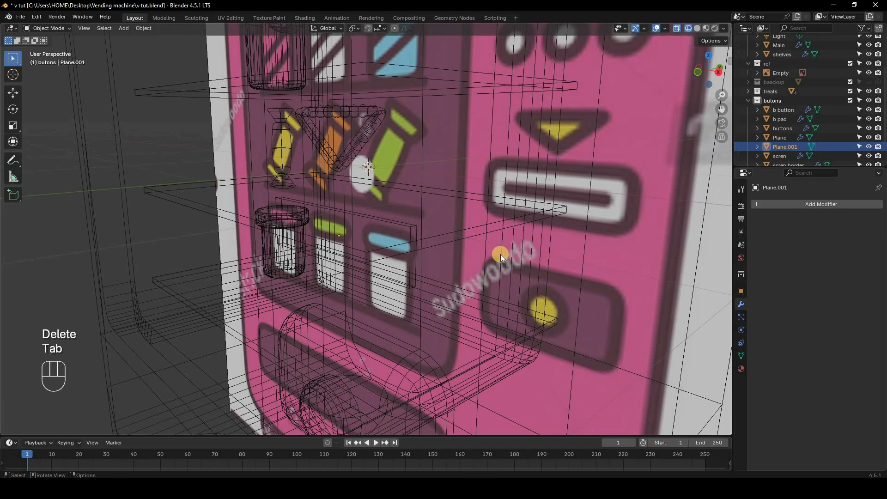
Undo the face deletion to restore the duplicate plane's mesh and return to Object Mode.
key(a)
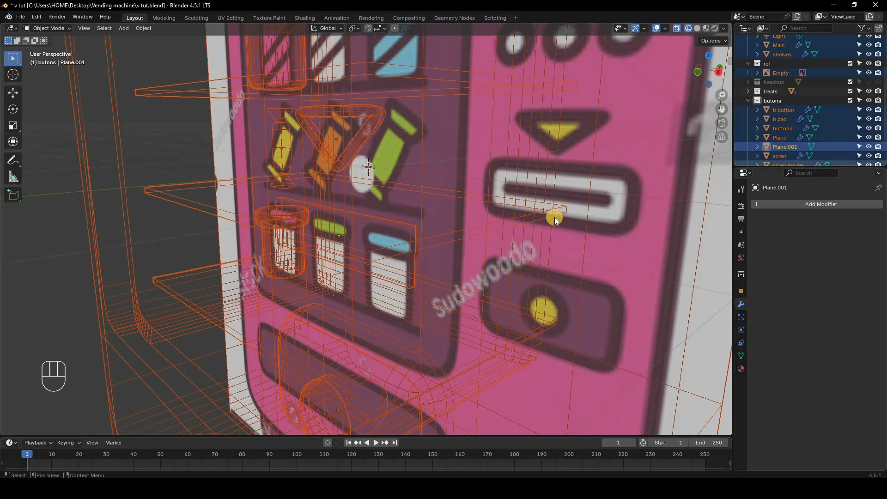
click(459, 246)
key(Tab)
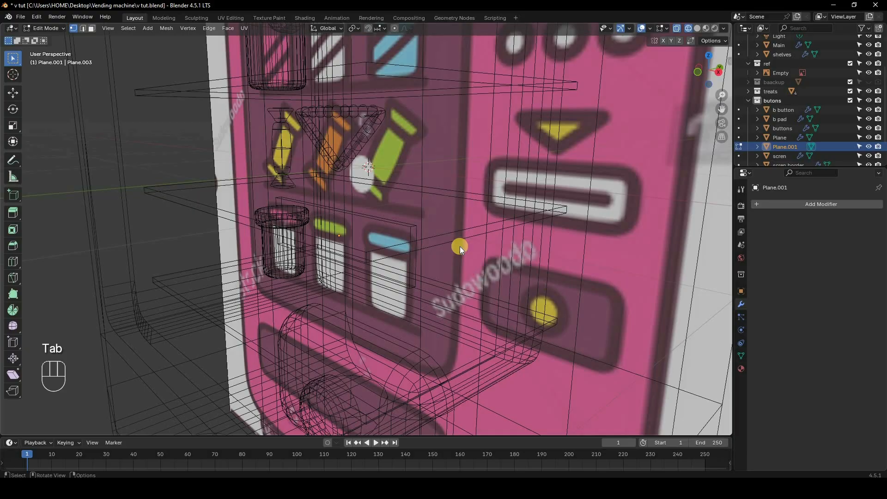
key(ctrl+z)
key(ctrl+z)
key(ctrl+z)
key(ctrl+z)
key(ctrl+z)
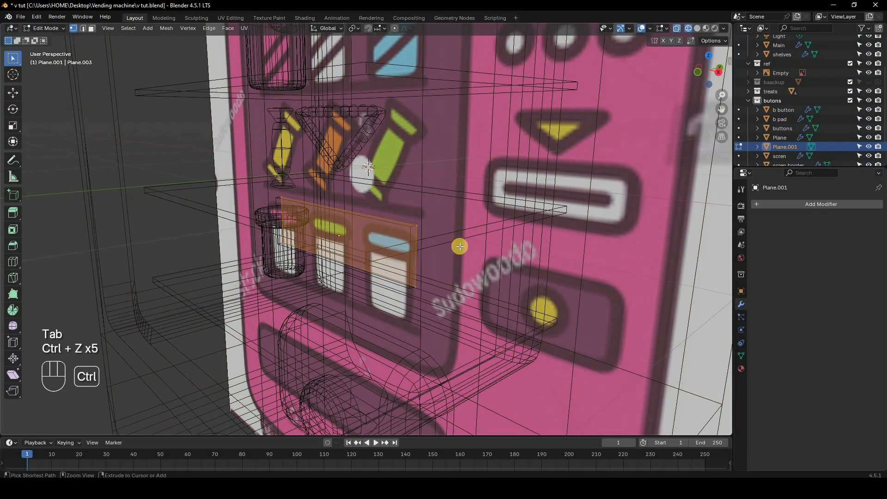
key(Tab)
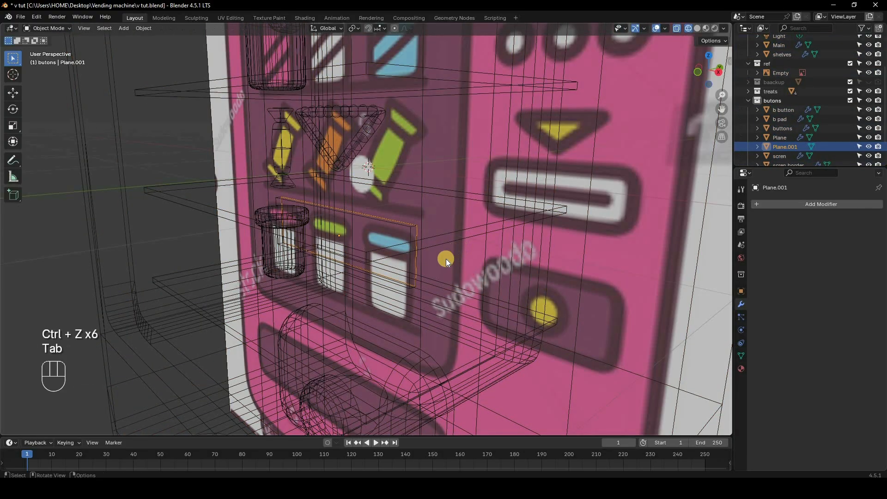
Add a Wireframe modifier to the duplicate plane and enable its Boundary option.
click(787, 205)
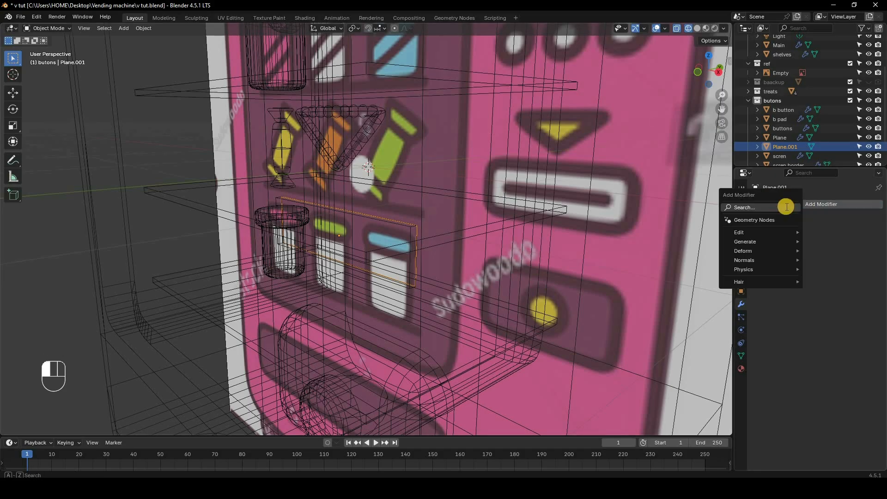
text(wire)
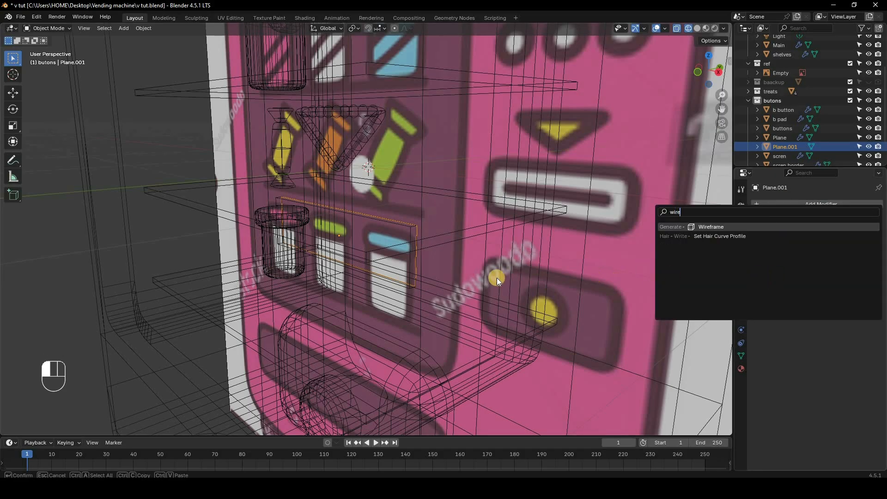
key(Return)
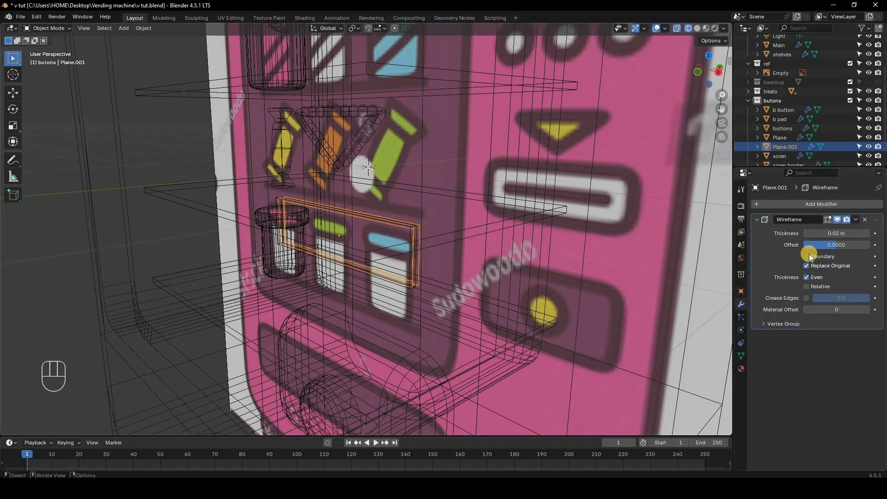
click(806, 257)
Set the Wireframe modifier's offset to 1 and its thickness to 0.022 m in solid shading.
key(z)
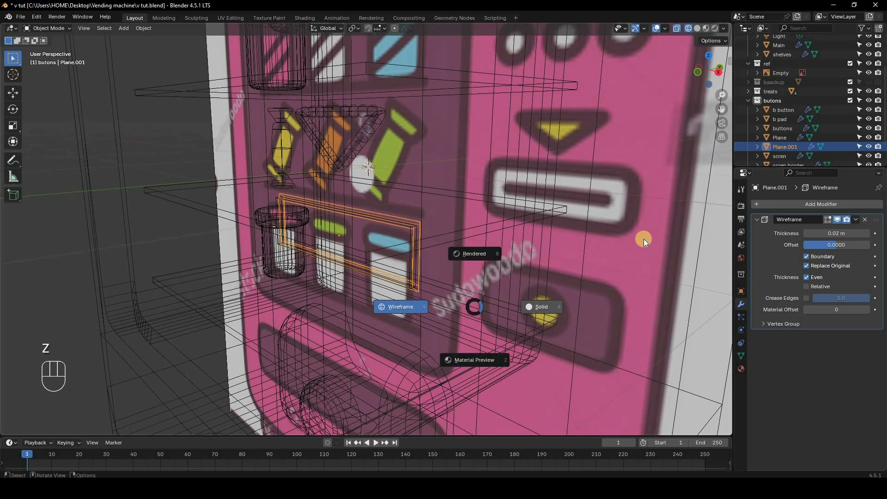
click(644, 239)
scroll(498, 265, up, 2)
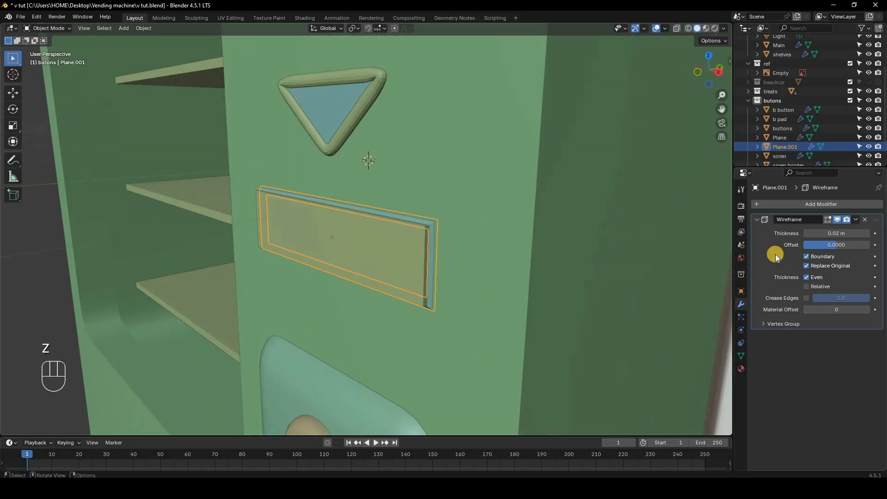
drag(841, 245, 867, 236)
click(867, 235)
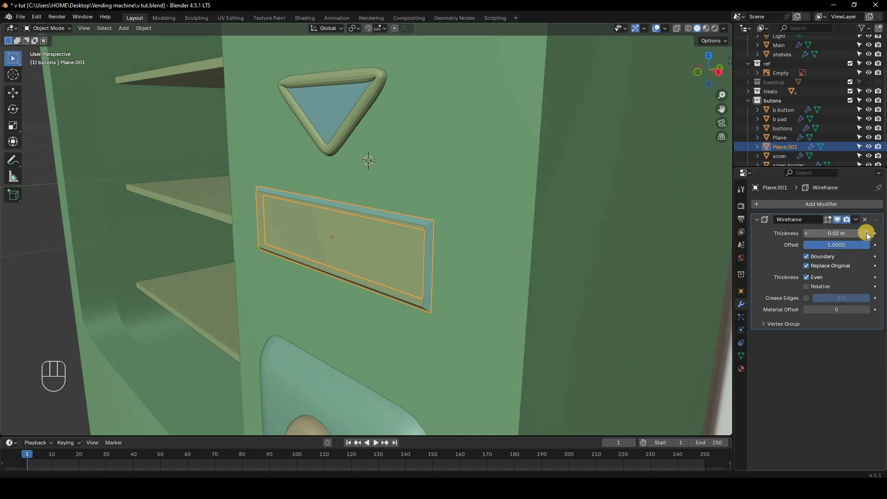
click(867, 234)
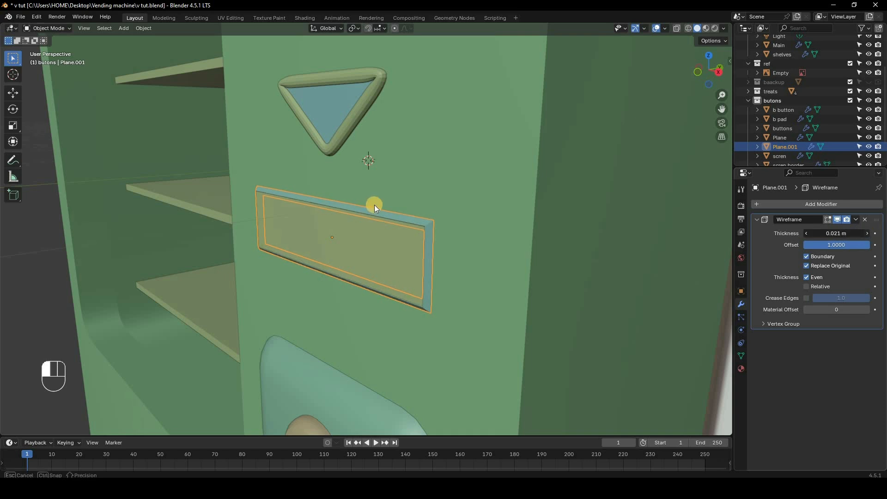
Compare the slot border with the front reference in wireframe shading and set its Wireframe modifier thickness to 0.04 m.
scroll(655, 288, down, 5)
scroll(601, 270, down, 3)
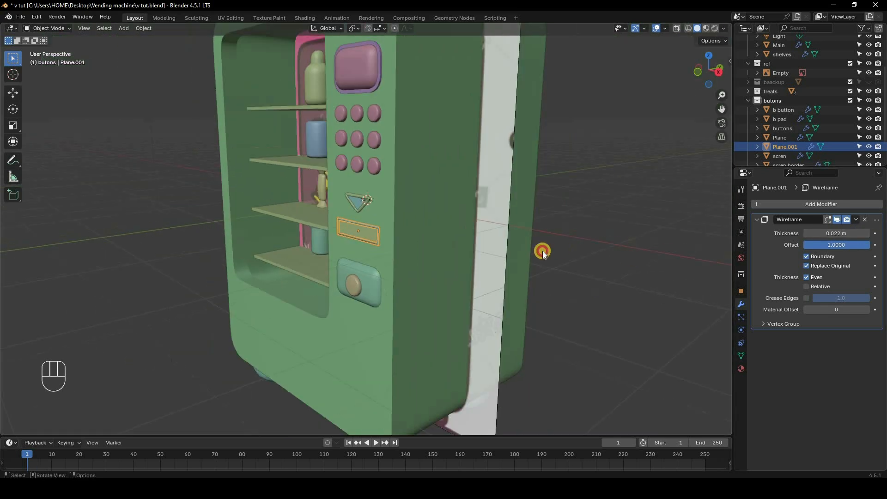
click(522, 216)
middle_drag(522, 214, 372, 254)
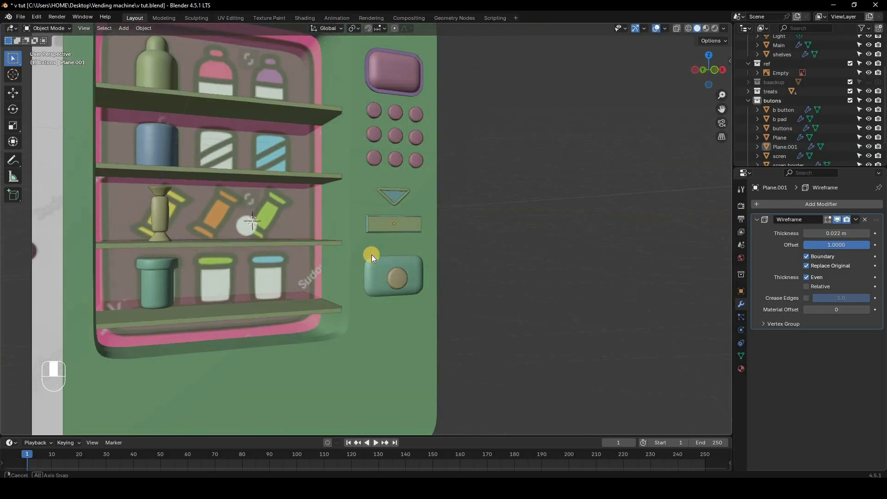
key(z)
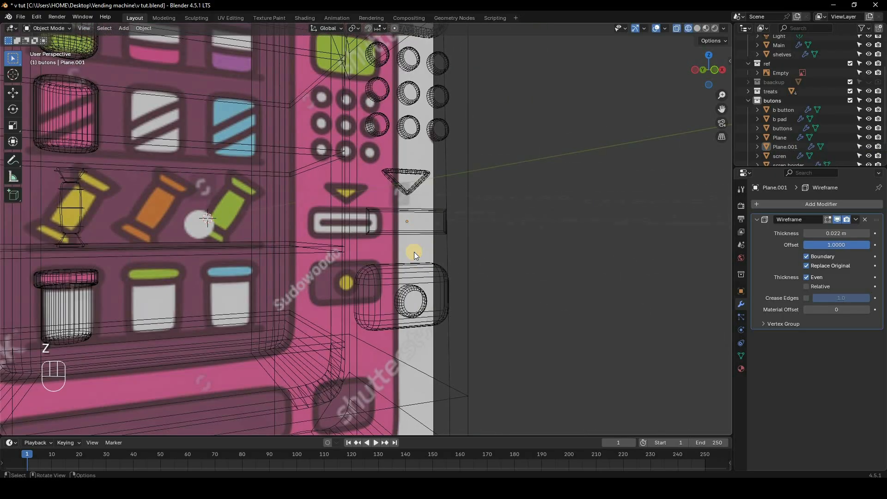
key(KP_1)
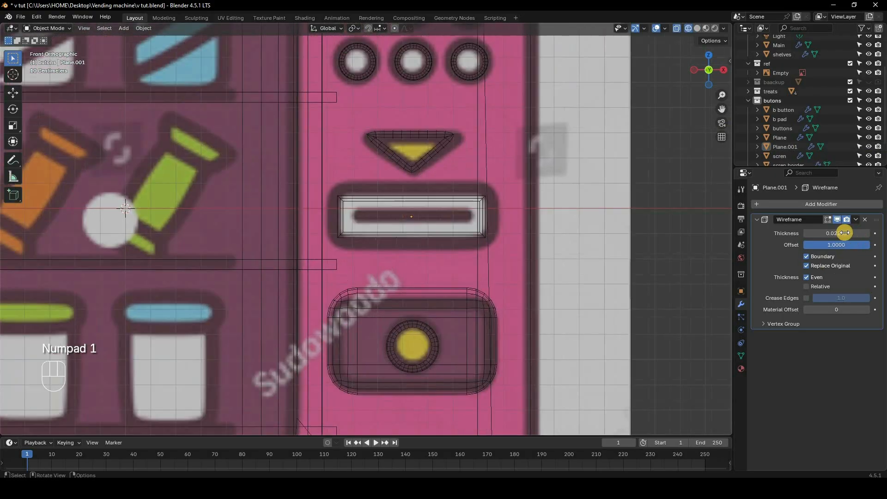
click(843, 233)
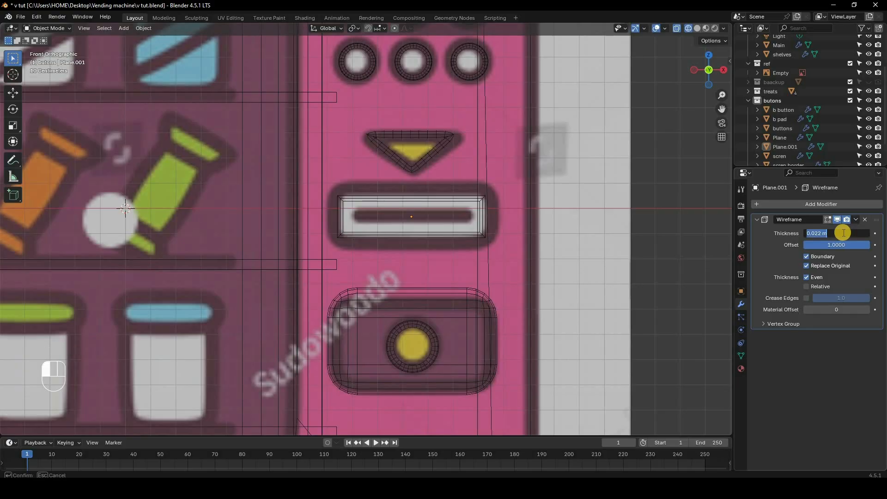
text(0.04)
click(625, 255)
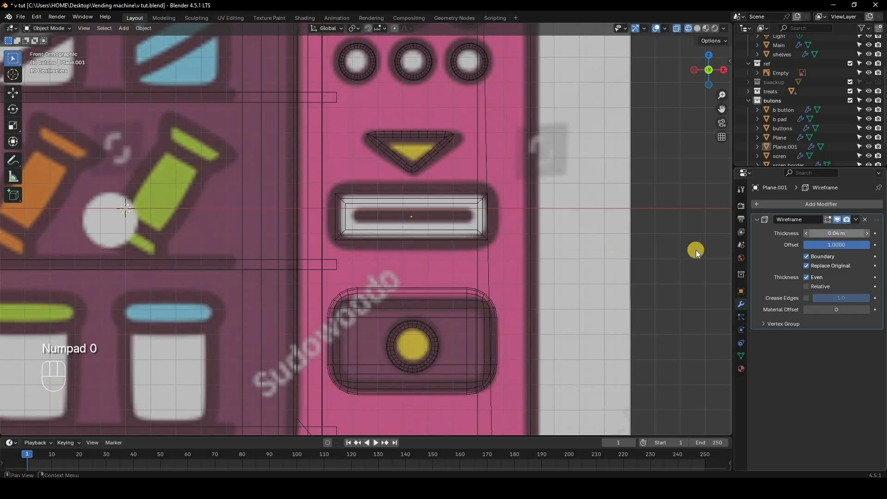
key(z)
middle_drag(452, 232, 432, 238)
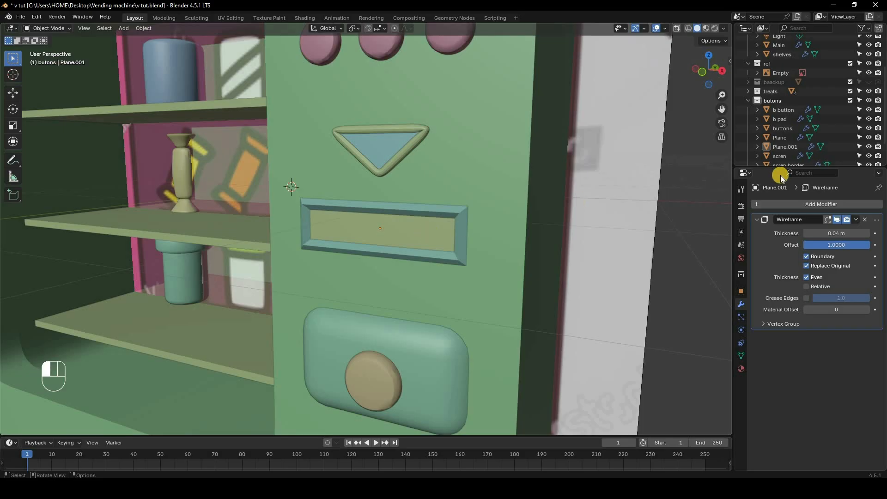
Rename the slot's inner panel object, Plane, as cash1.
click(786, 139)
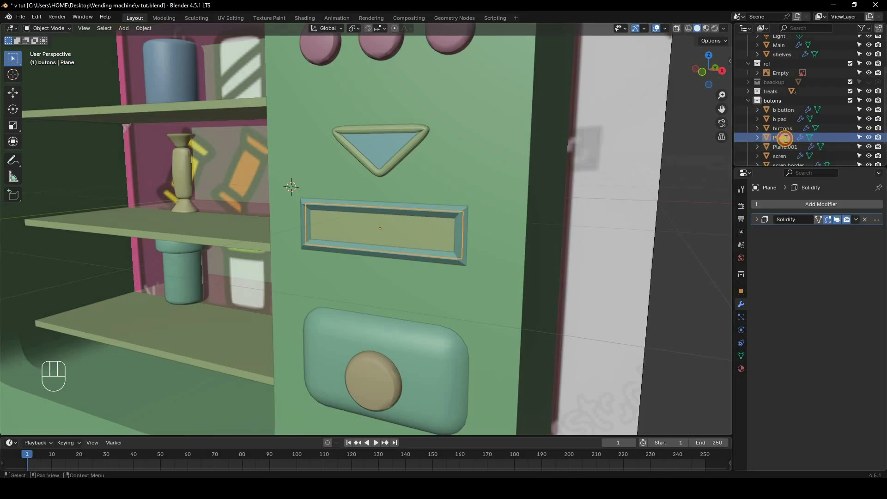
double_click(786, 139)
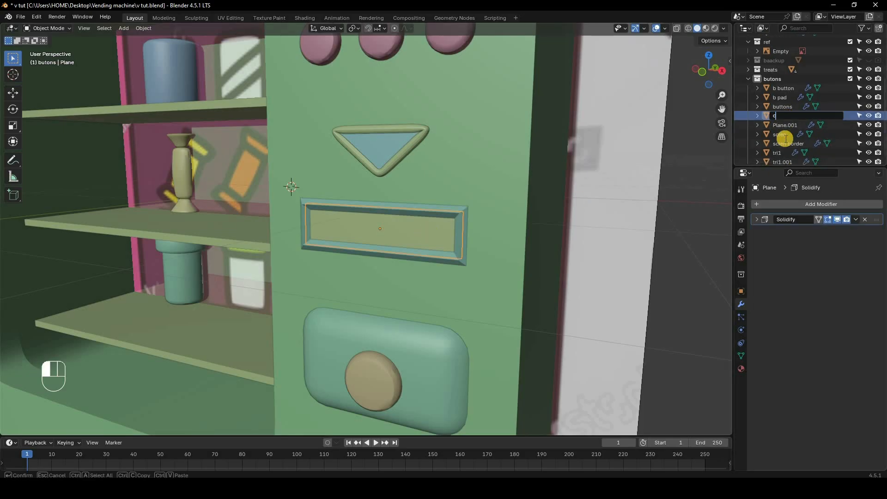
text(cash1)
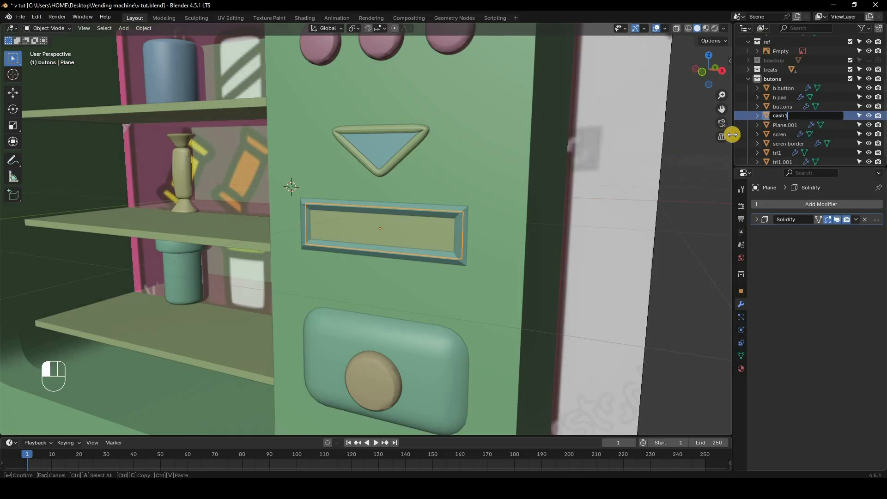
key(Return)
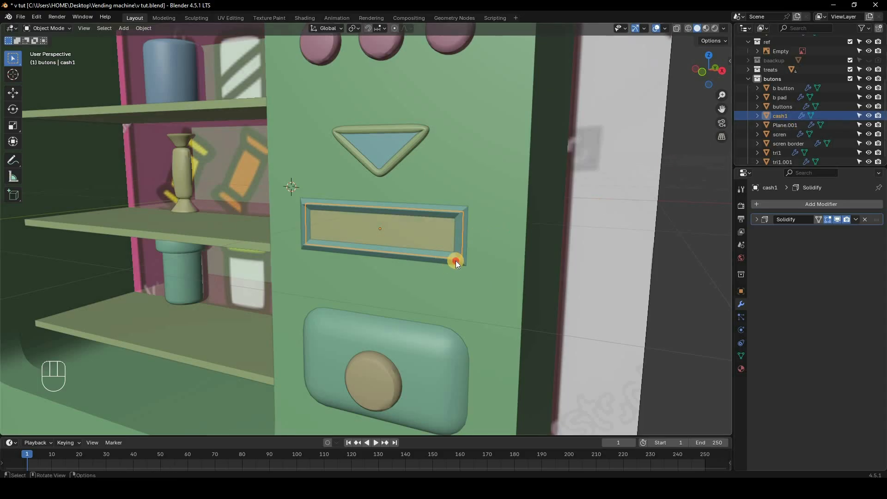
Rename the slot's wireframe border object, Plane.001, as cash2.
click(789, 125)
double_click(788, 125)
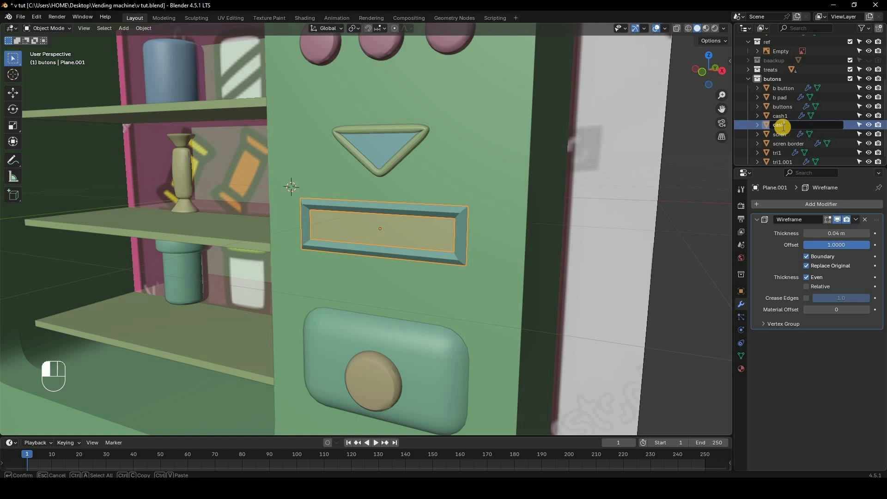
click(576, 196)
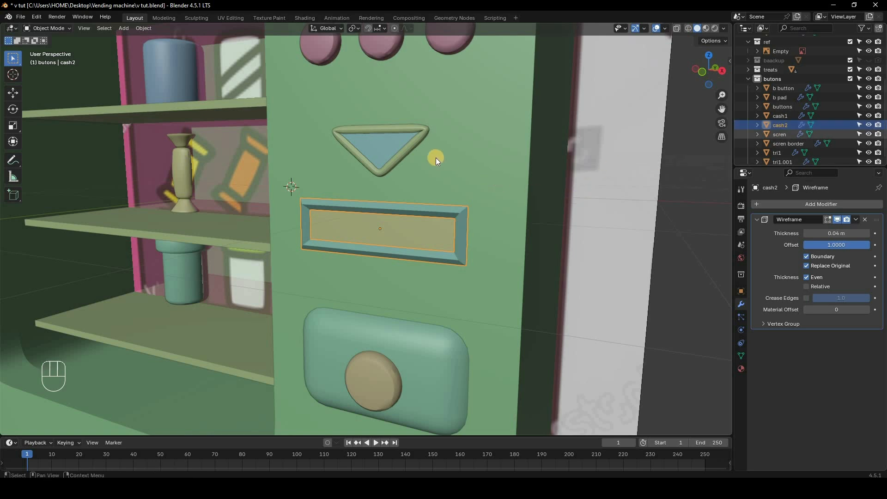
click(411, 147)
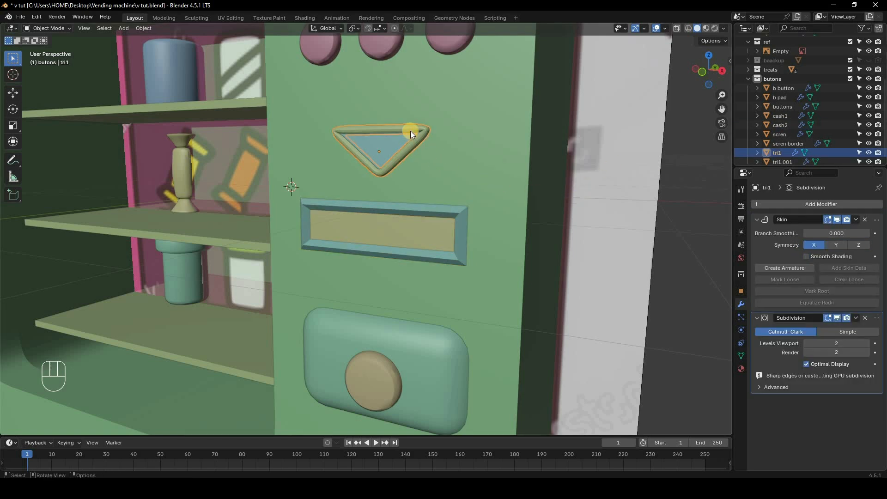
scroll(462, 110, up, 3)
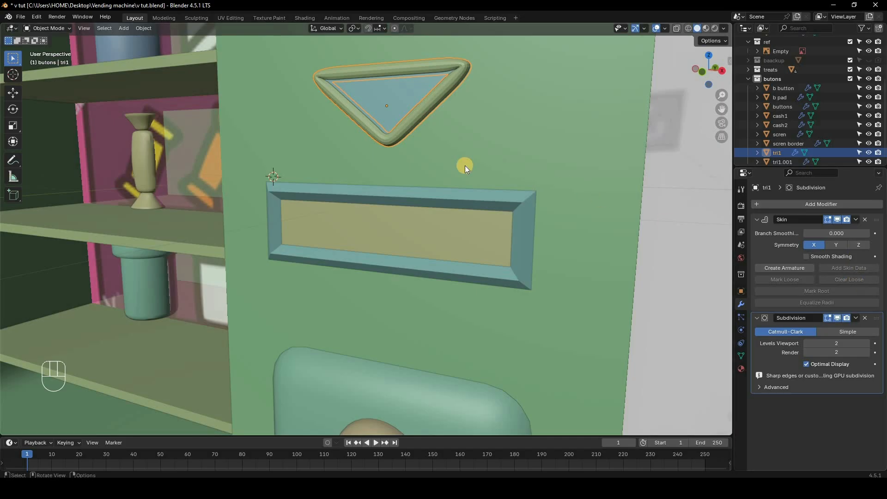
scroll(465, 167, down, 8)
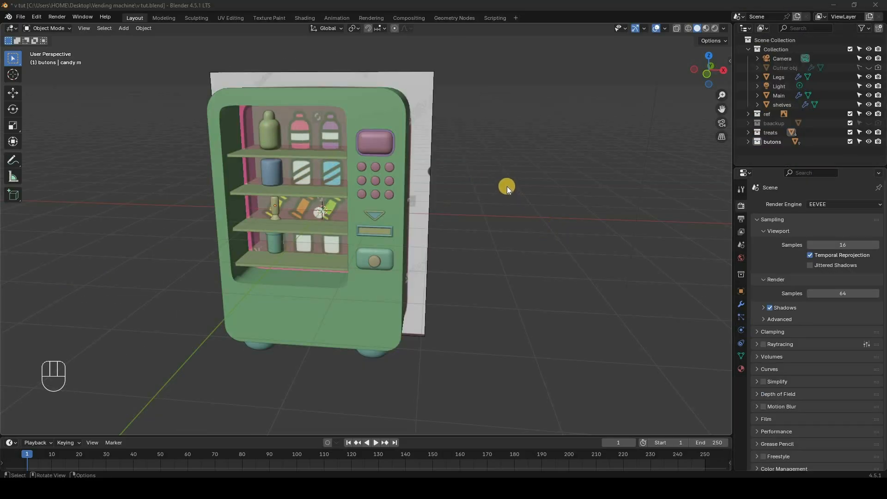
Select the bottle, blue can, candy and ice cream tub on the shelves and move them together along Y toward the machine's front.
middle_drag(511, 189, 271, 213)
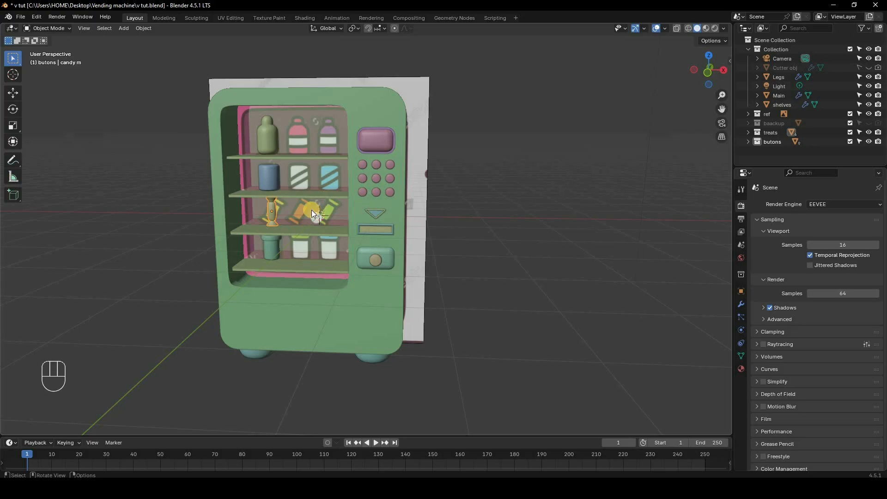
middle_drag(312, 210, 287, 212)
shift+click(289, 237)
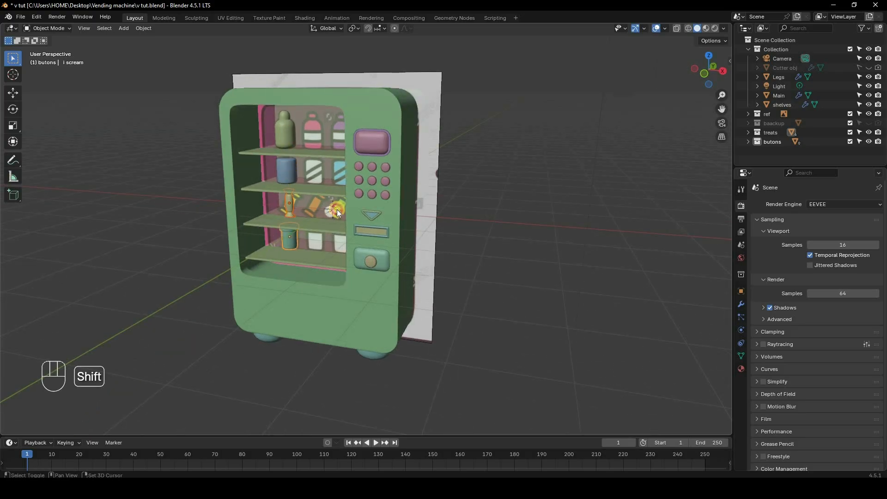
shift+click(286, 170)
shift+click(286, 141)
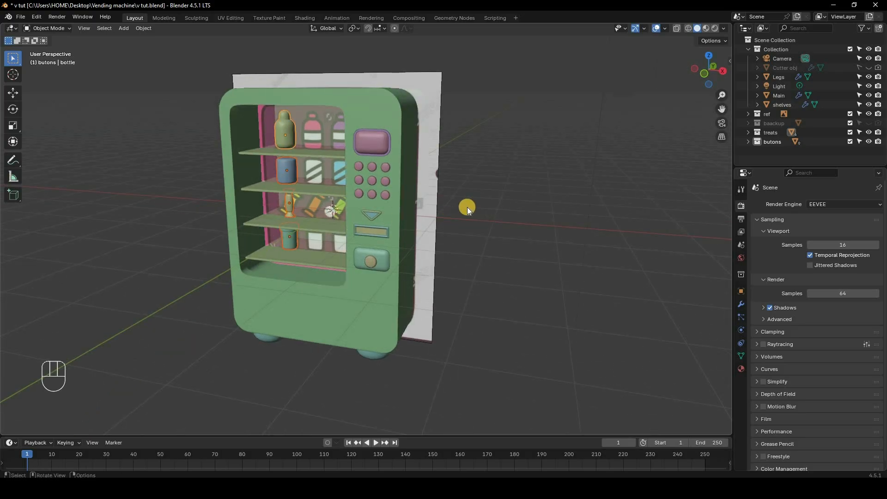
key(KP_3)
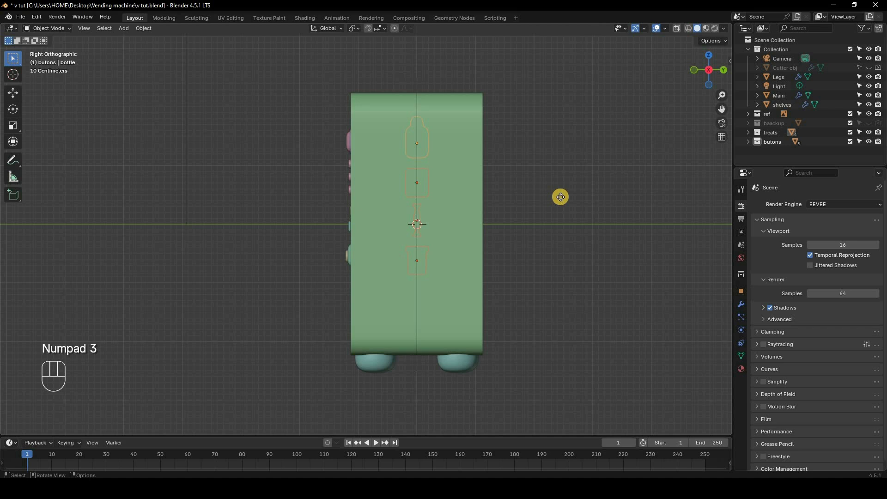
key(g)
key(u)
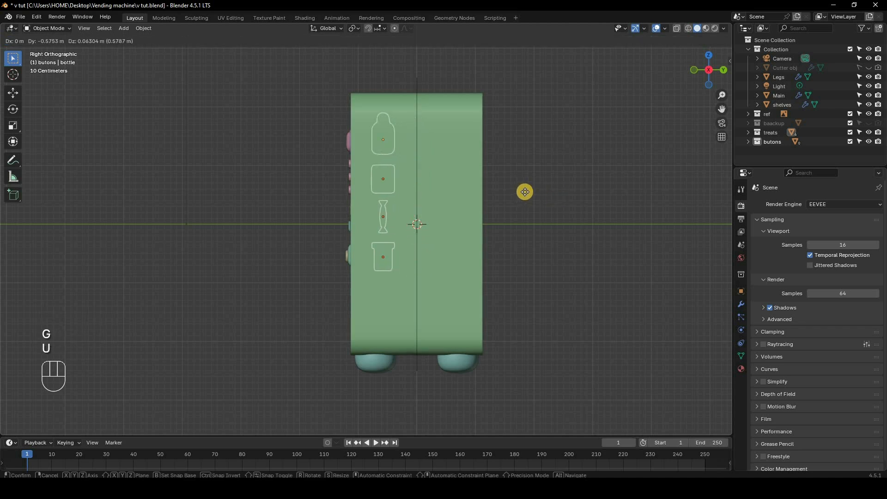
key(y)
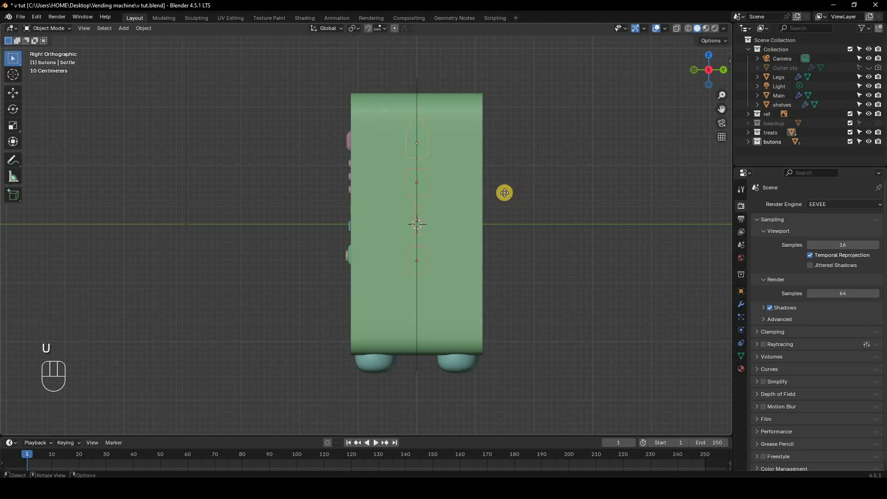
click(519, 233)
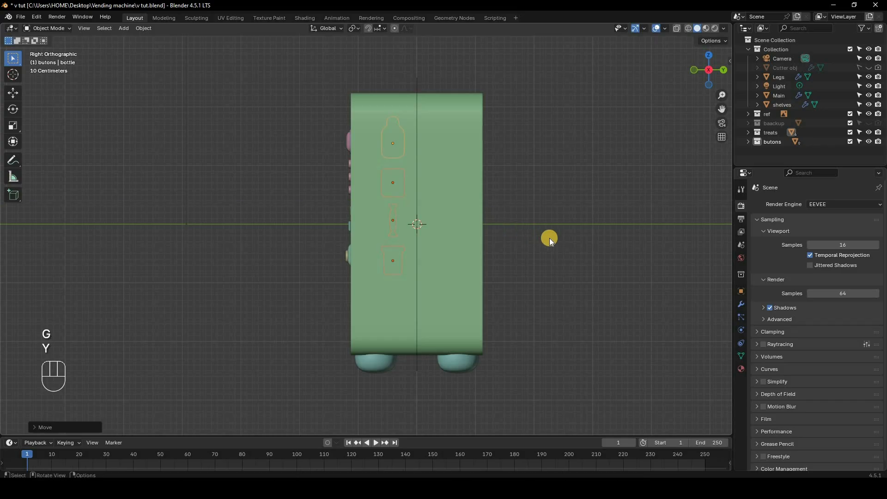
Move the four treats along the Y axis slightly toward the front of the vending machine.
middle_drag(550, 240, 548, 240)
key(g)
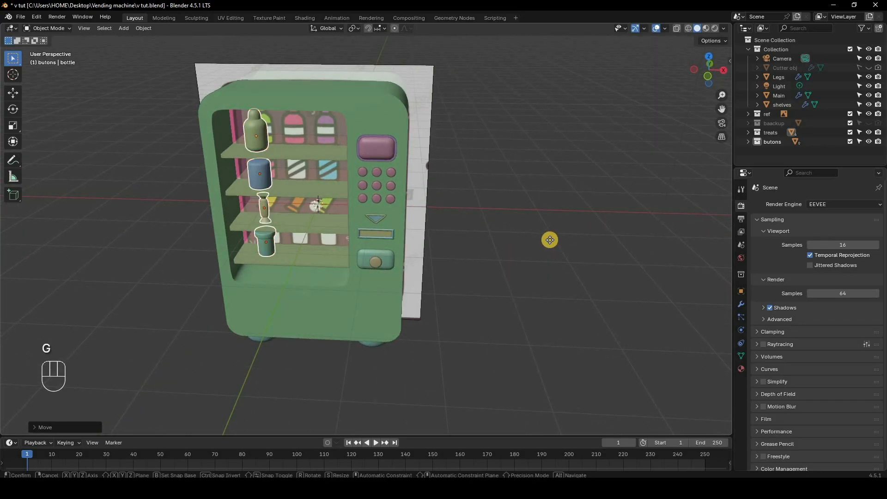
key(y)
click(524, 241)
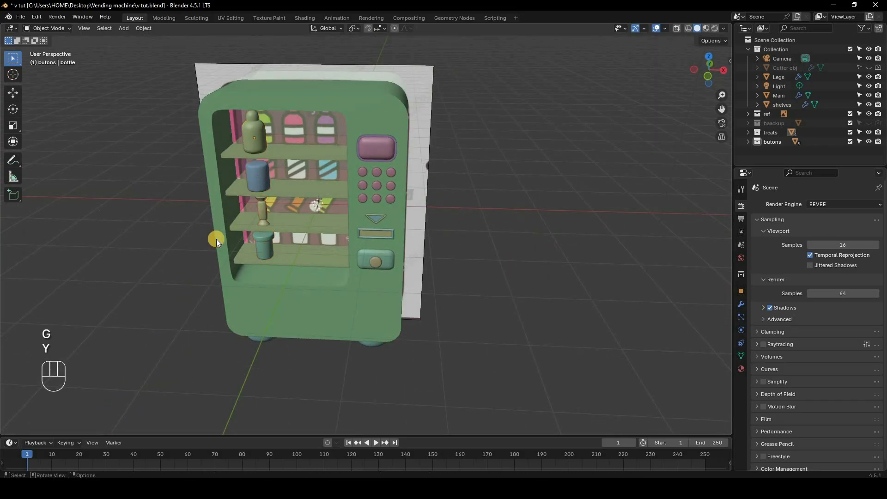
Add an Array modifier to the candy with a count of 3 and a relative offset X factor of 2.5.
middle_drag(216, 239, 259, 229)
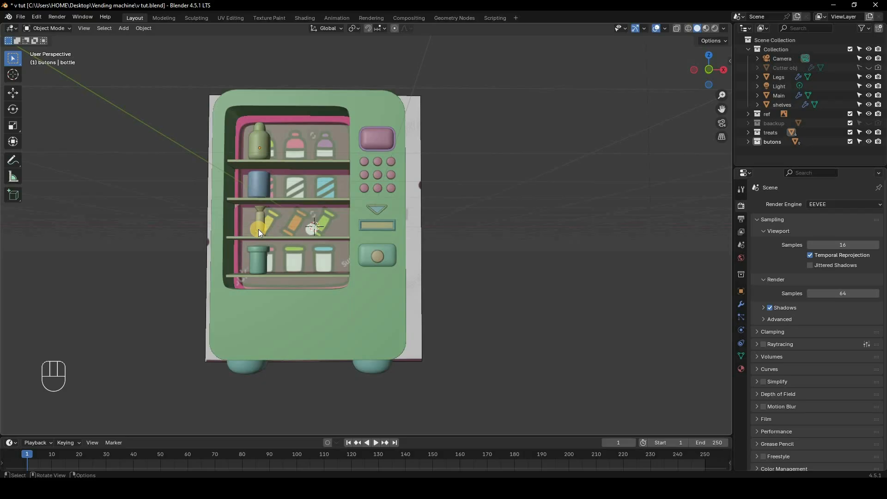
key(KP_1)
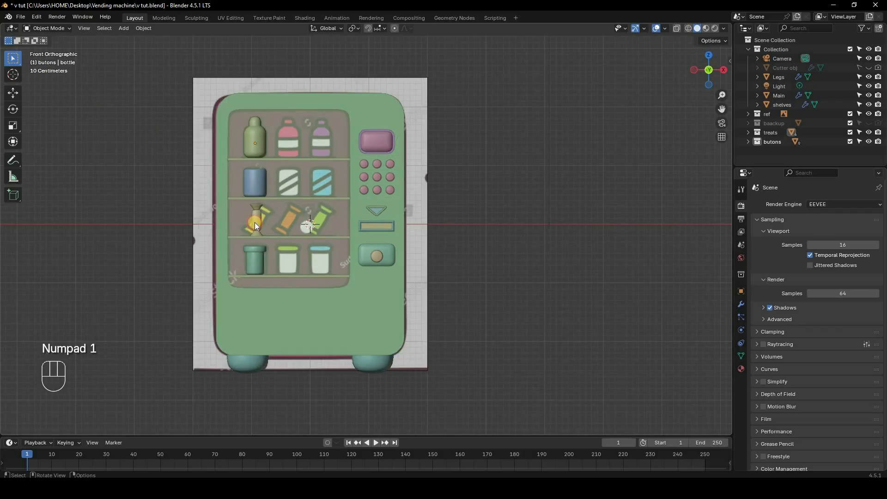
click(257, 220)
click(756, 219)
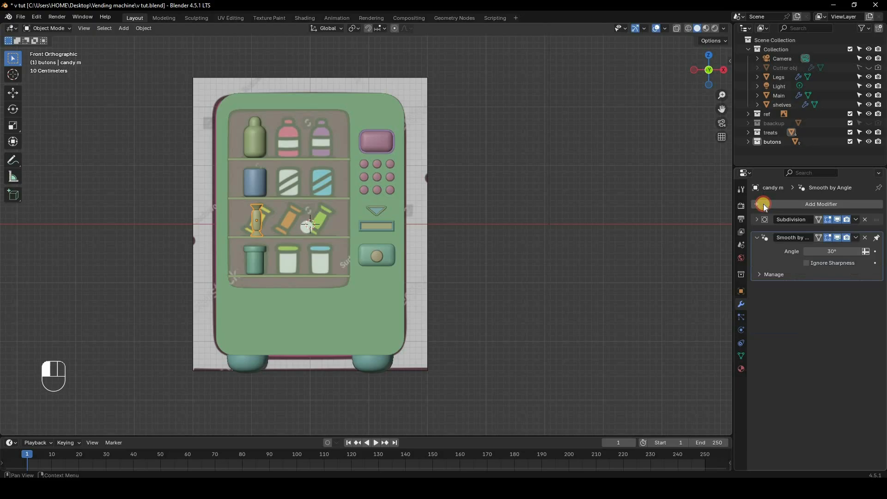
click(763, 204)
click(763, 204)
text(arr)
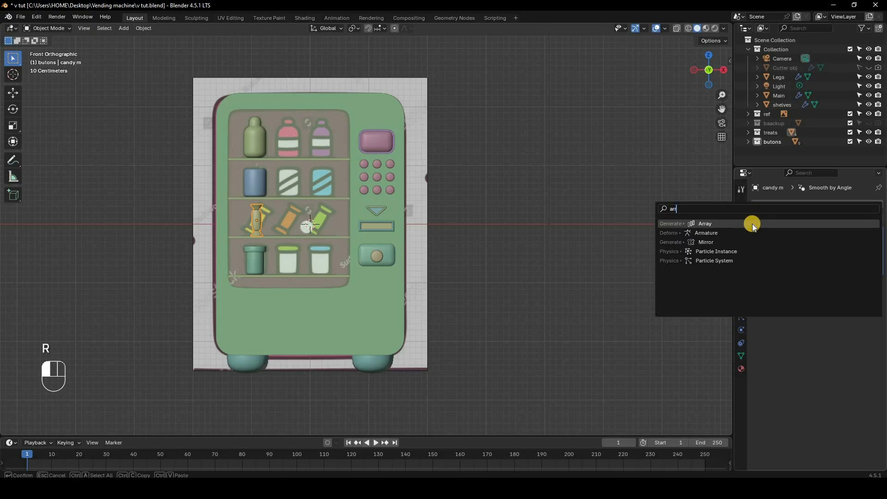
click(752, 223)
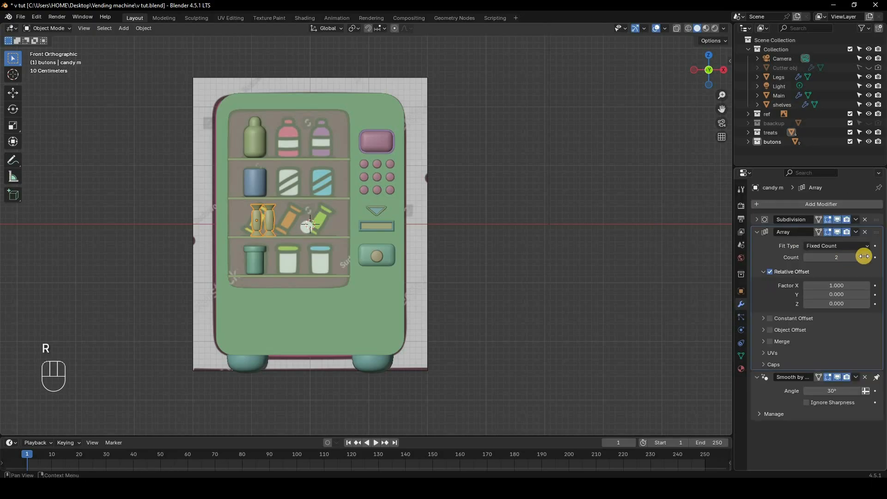
click(865, 257)
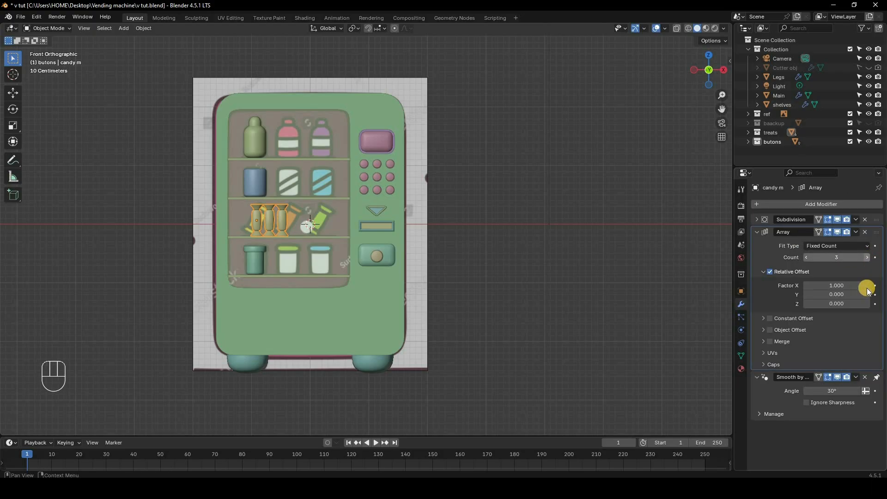
click(866, 285)
drag(866, 285, 556, 191)
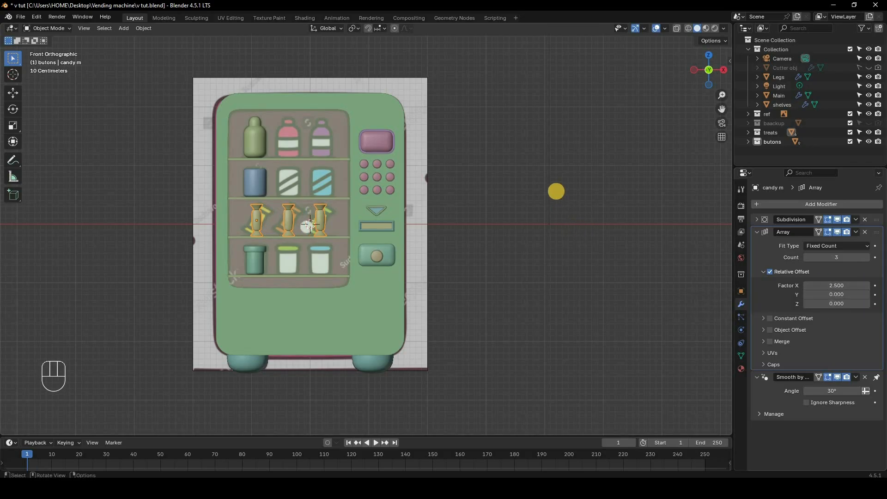
Rotate the candy about 34° in front view, apply its rotation, and set the array's relative offset X factor to 1.1.
key(r)
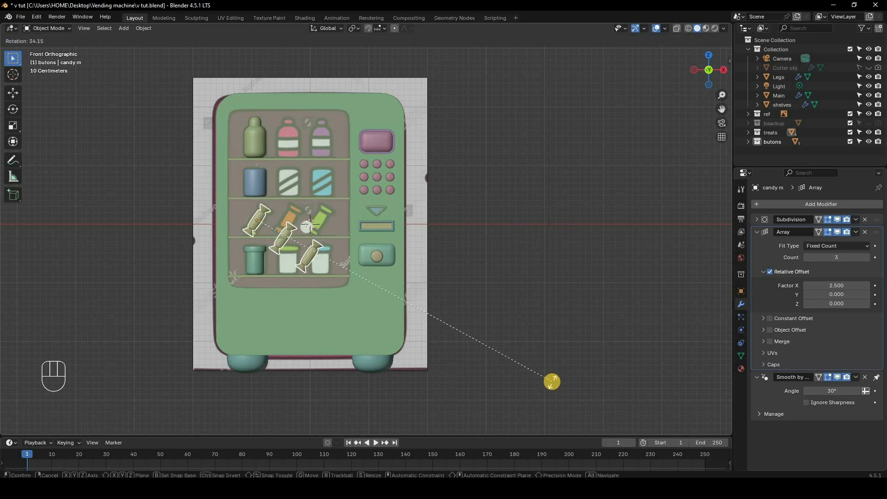
click(553, 381)
key(ctrl+a)
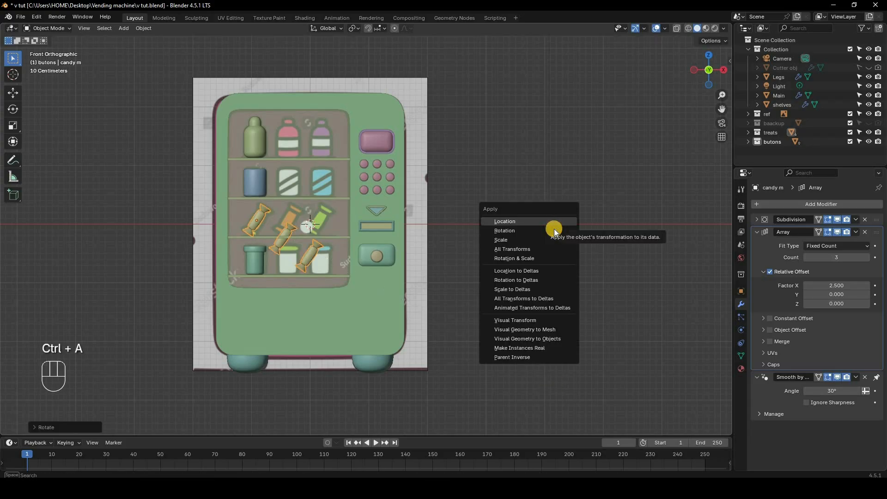
click(553, 230)
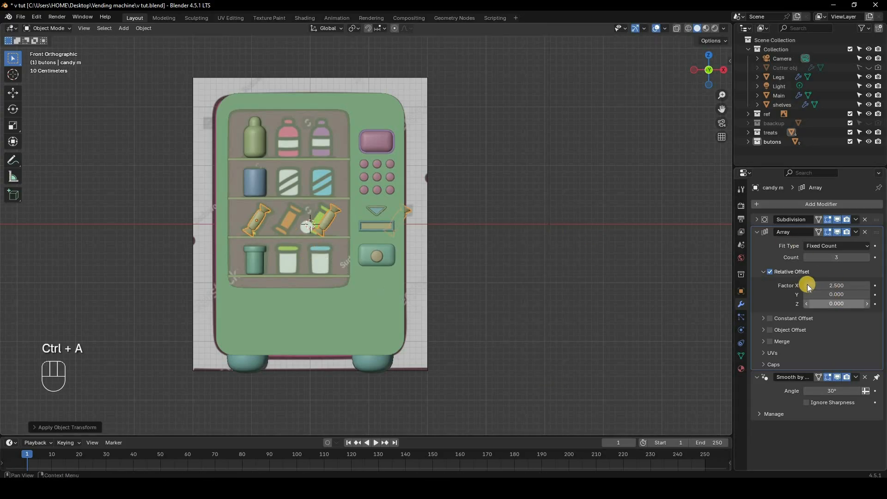
drag(807, 285, 808, 284)
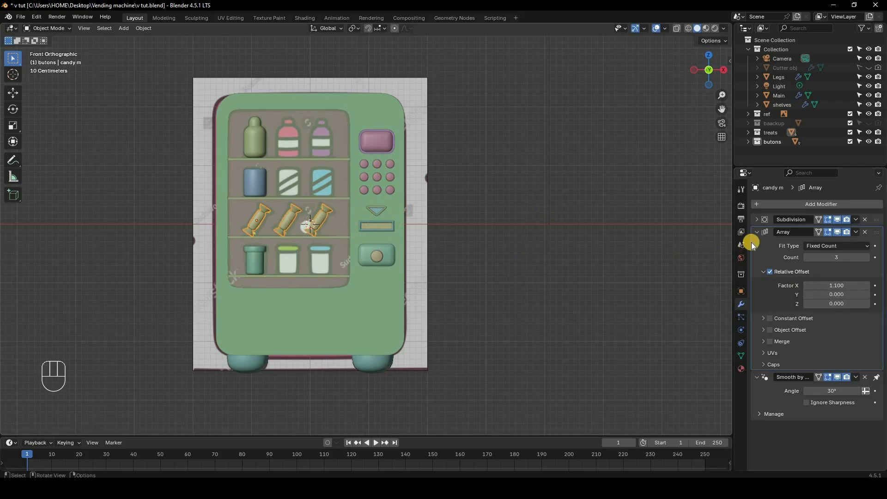
Add a second Array modifier to the candy with relative offset factors of 0 in X and 1 in Y.
click(761, 206)
key(space)
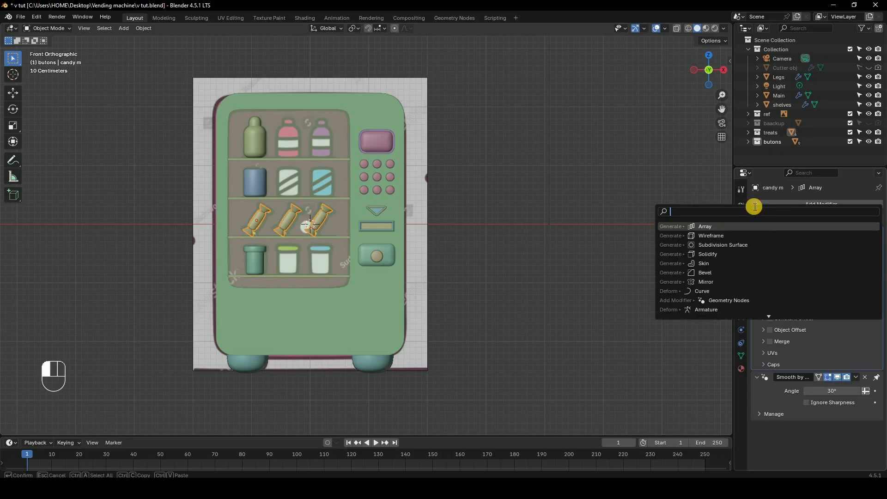
text(arr)
key(Return)
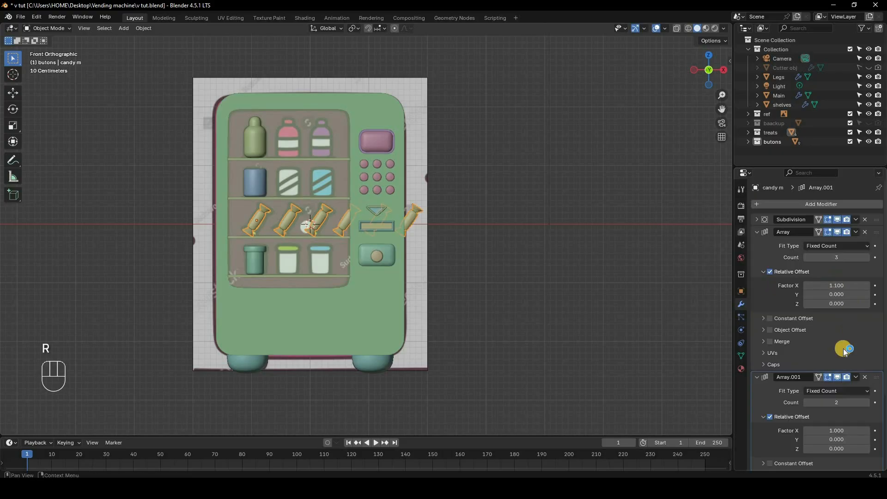
click(847, 441)
text(1)
key(Return)
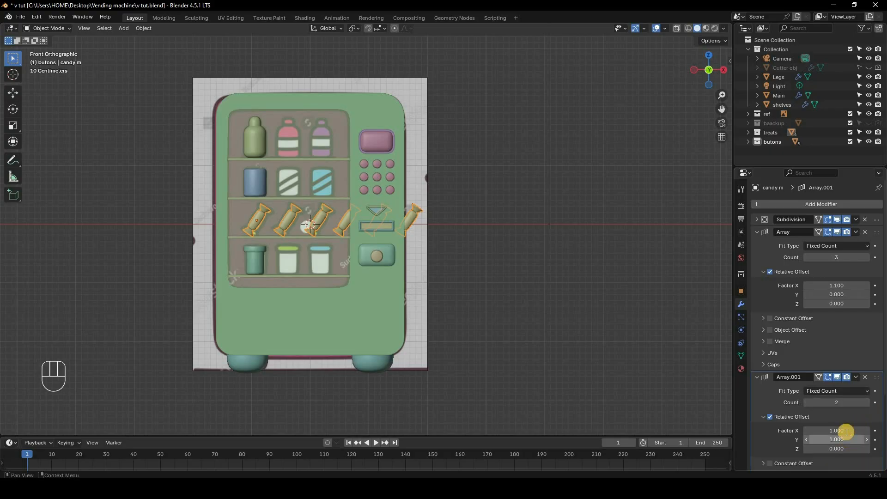
click(847, 430)
key(Return)
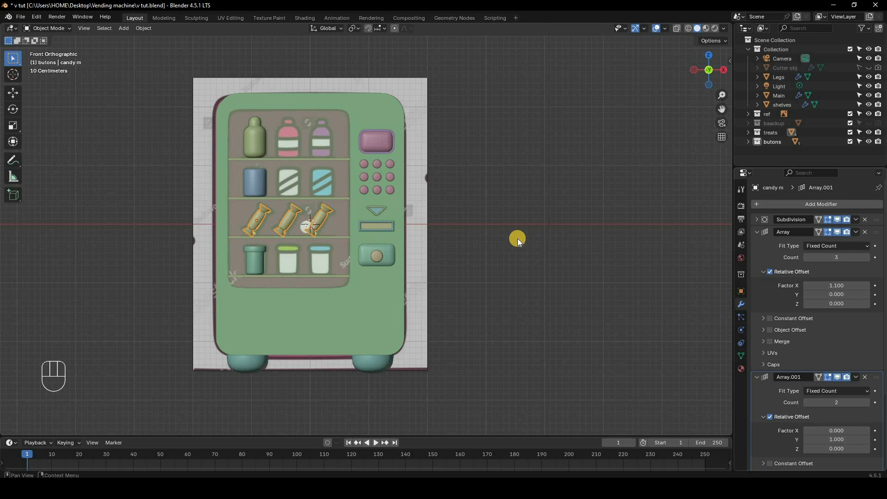
In wireframe side view, move the candies about 0.1 m along Y toward the front edge of the shelf.
key(KP_3)
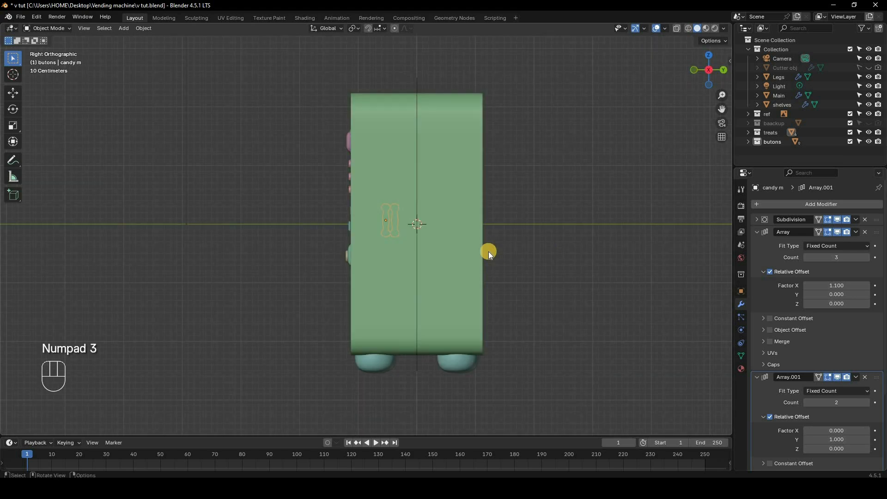
key(z)
scroll(720, 297, up, 3)
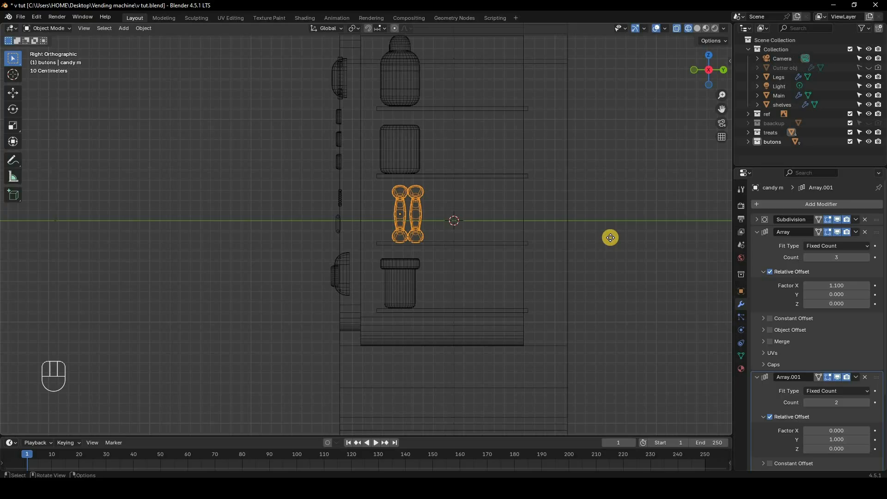
key(g)
key(y)
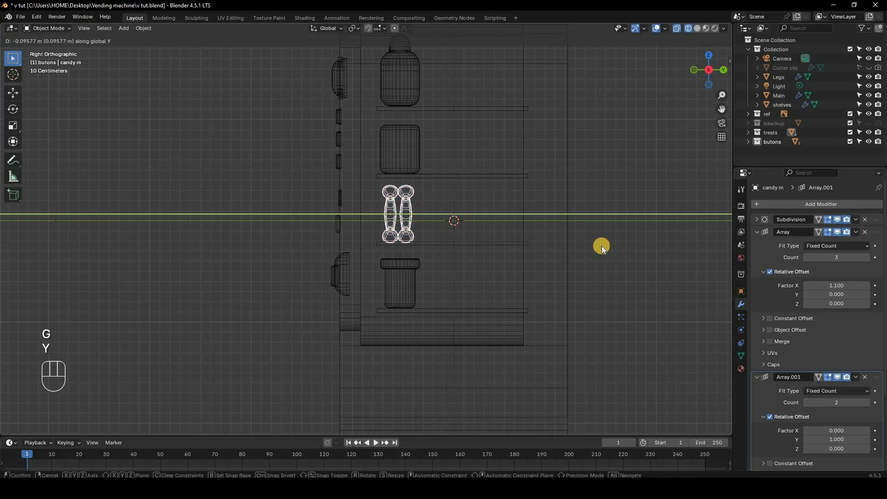
click(601, 247)
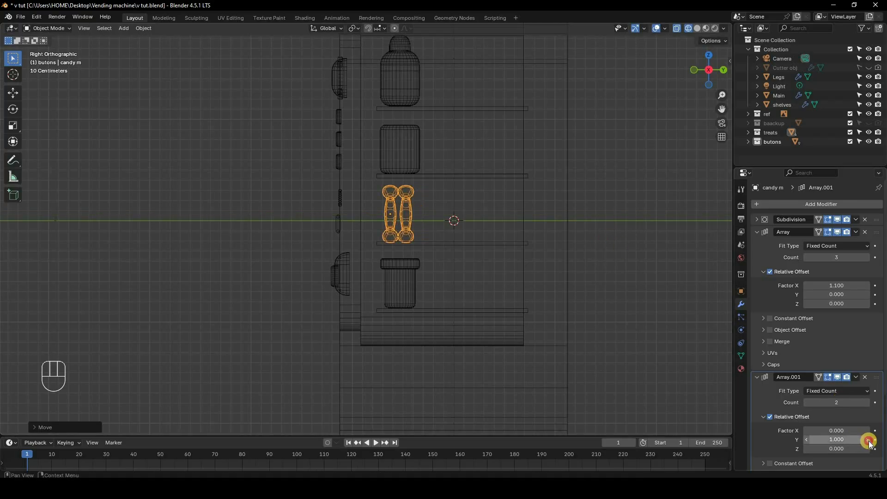
Set the second array's relative offset Y factor to 1.2 and its count to 7 to fill the shelf's depth.
click(867, 439)
click(868, 439)
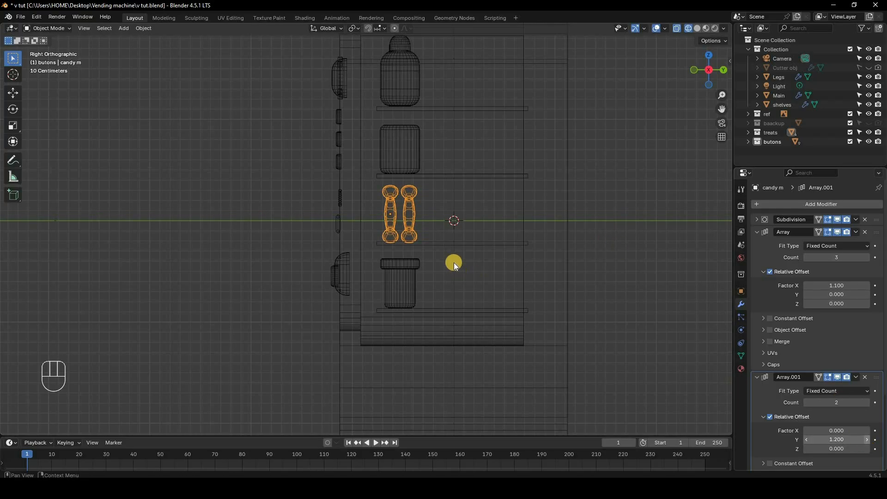
click(868, 403)
click(869, 403)
click(868, 403)
click(868, 402)
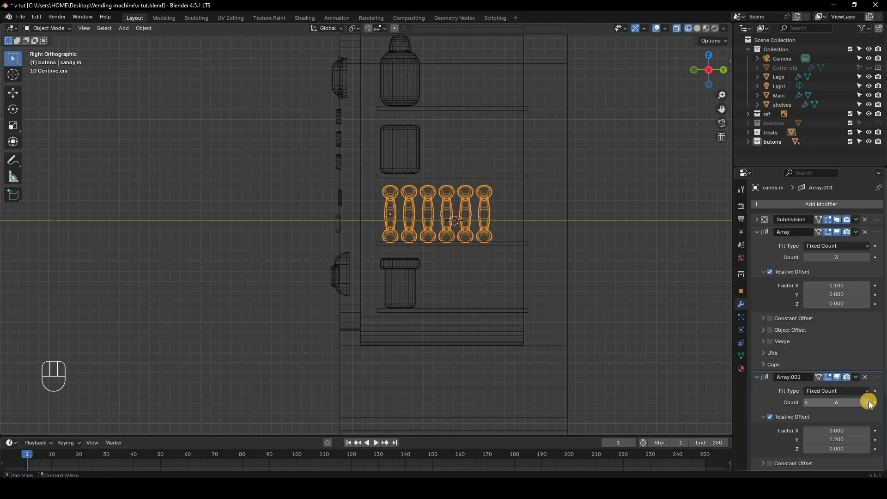
click(869, 403)
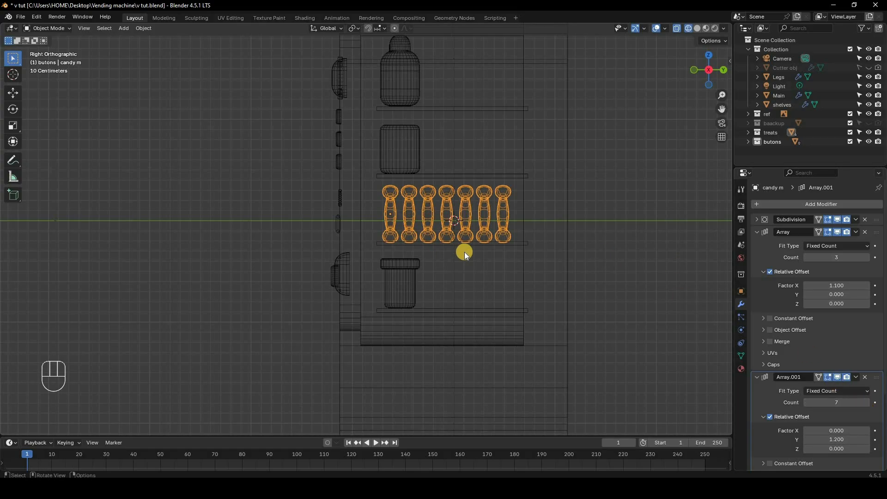
Return the viewport to solid shading and check the candy rows in perspective and from the front.
mouse_move(464, 251)
middle_down()
mouse_move(518, 239)
mouse_move(465, 261)
mouse_move(568, 270)
mouse_move(470, 247)
middle_up()
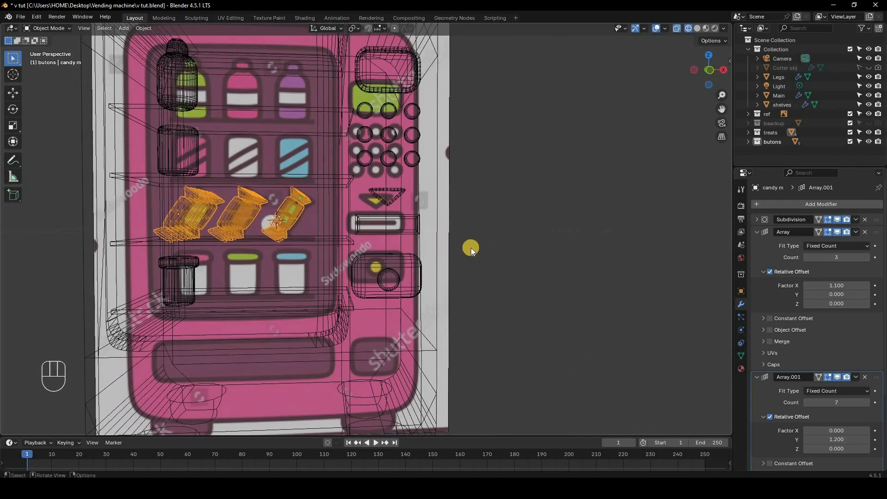
key(z)
scroll(508, 257, down, 3)
middle_drag(538, 267, 291, 220)
scroll(292, 221, up, 2)
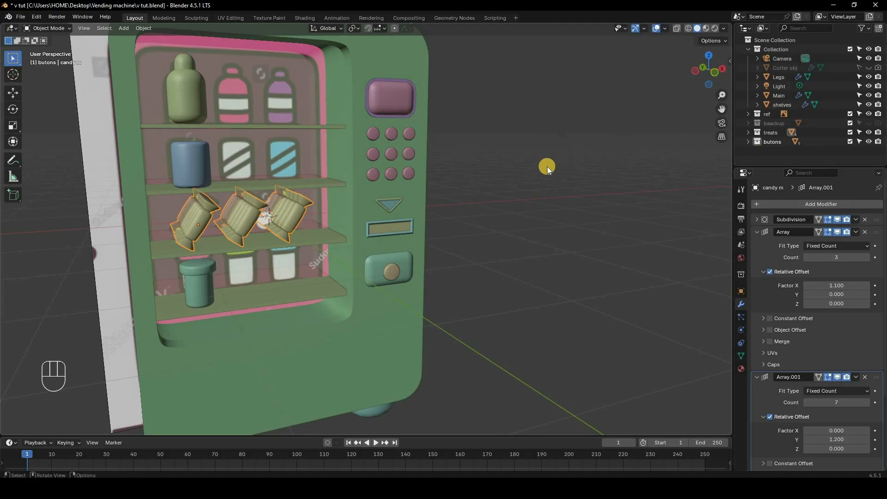
key(KP_1)
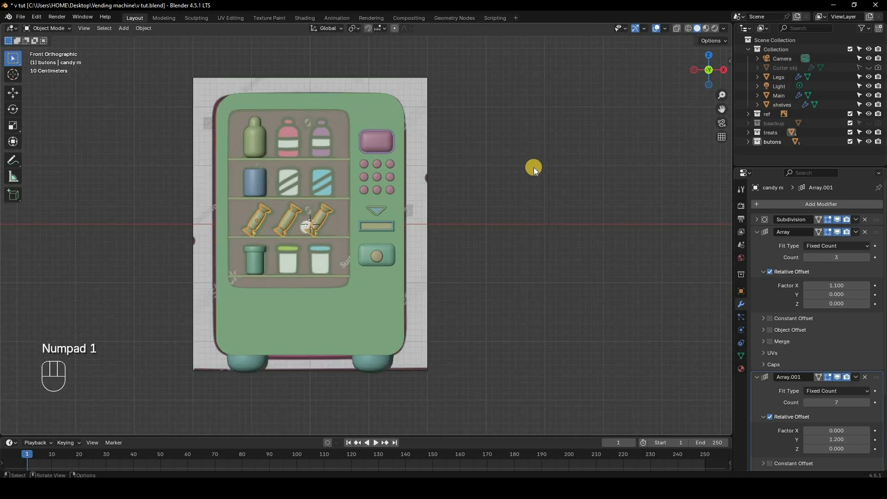
Open vending machine.PNG in the image editor of the UV Editing workspace and return to the Layout workspace.
click(229, 20)
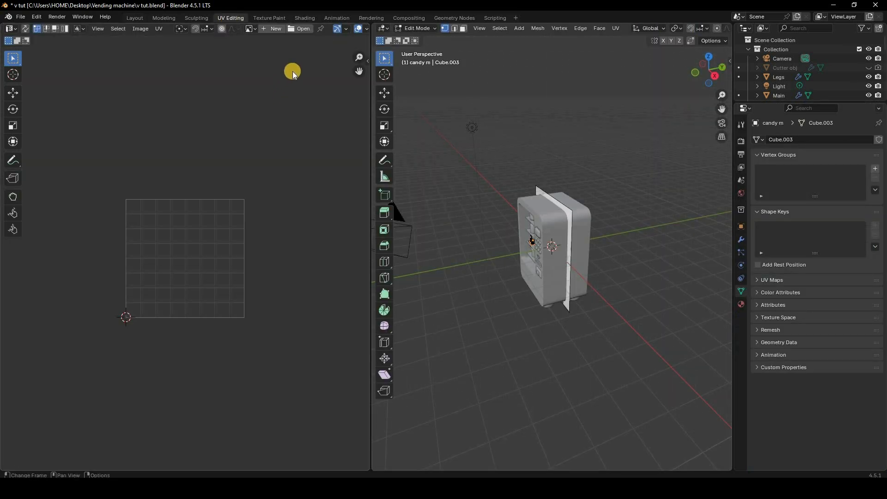
click(301, 30)
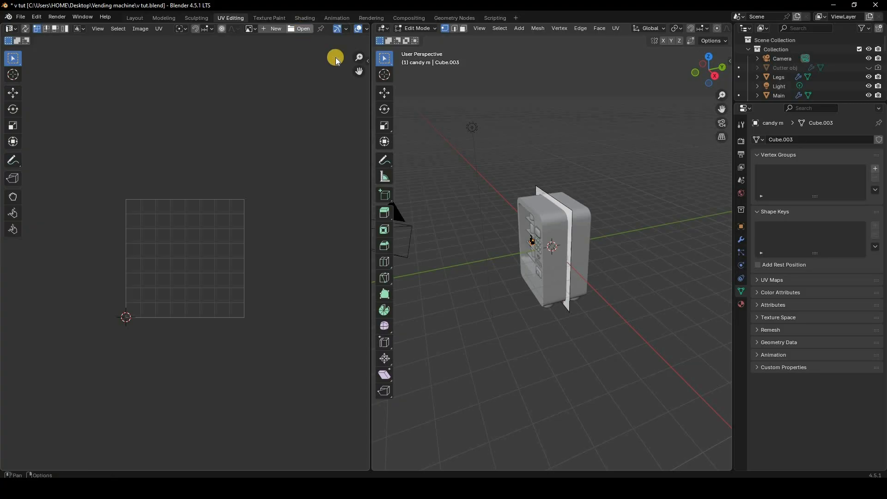
double_click(366, 168)
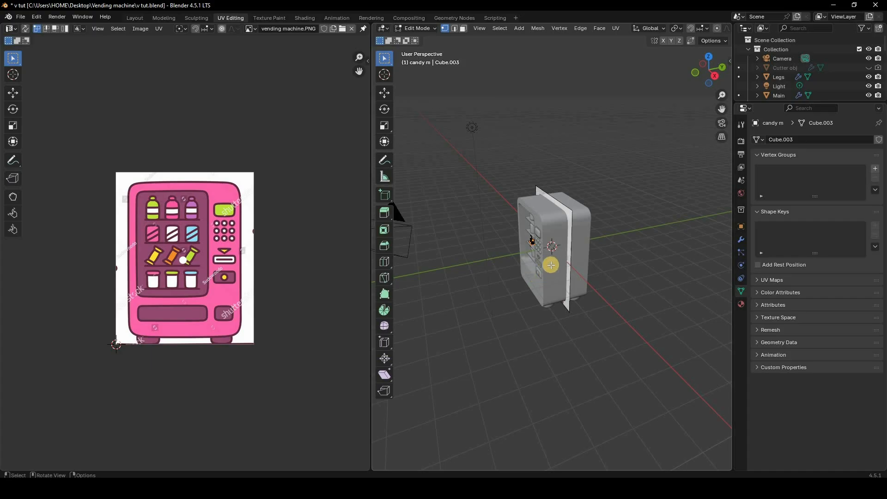
middle_drag(550, 263, 532, 250)
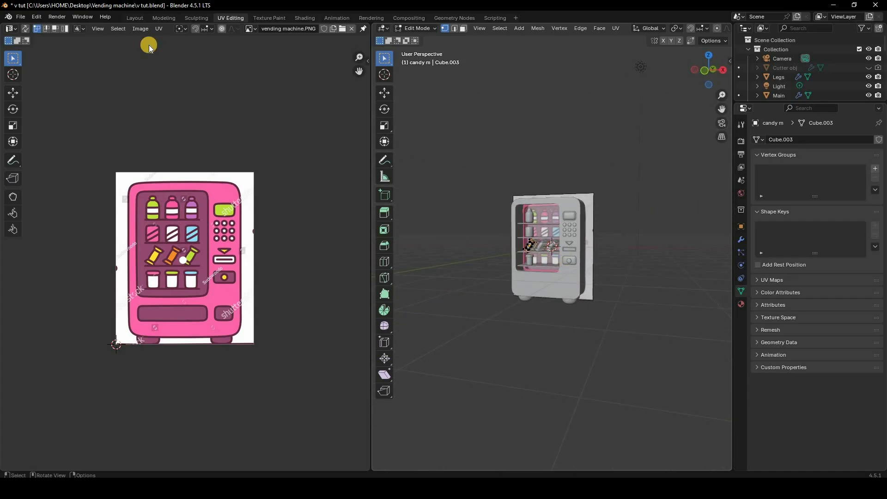
key(Tab)
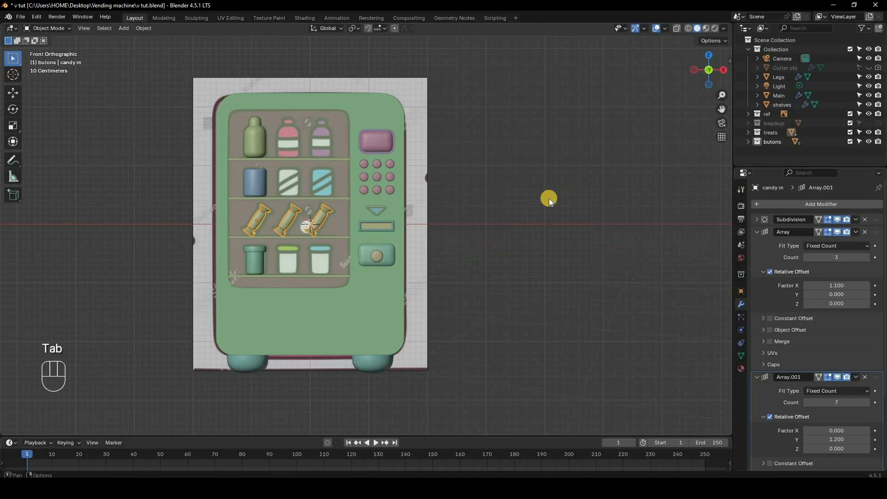
Hide the ref collection and make the main Collection the active one.
middle_drag(548, 180, 601, 175)
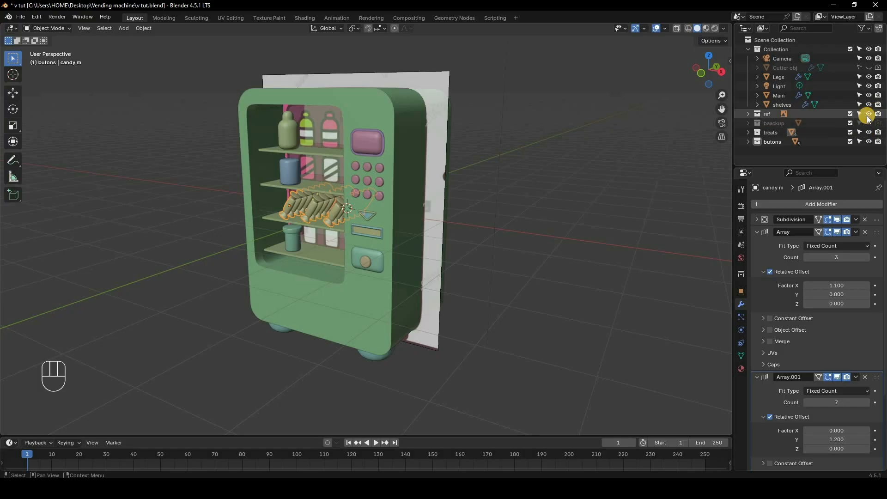
click(867, 114)
click(493, 102)
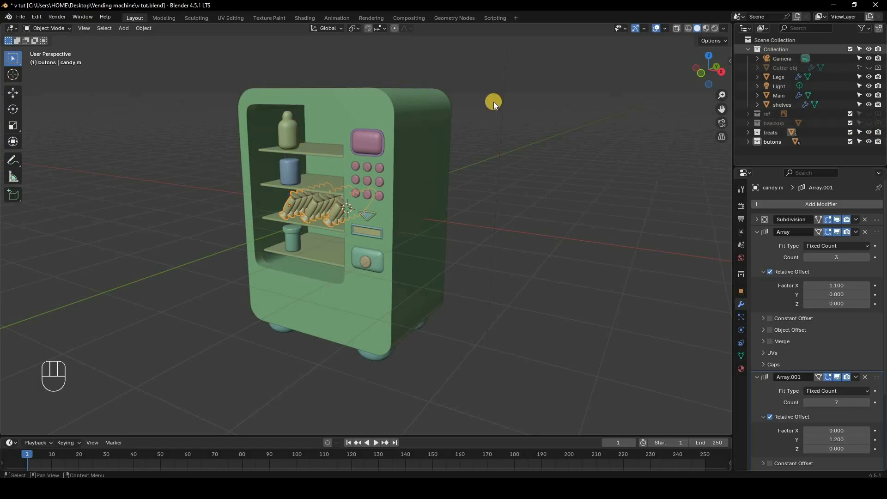
Add a plane mesh and move it down about 2.56 m along Z to just beneath the machine's legs.
key(shift+a)
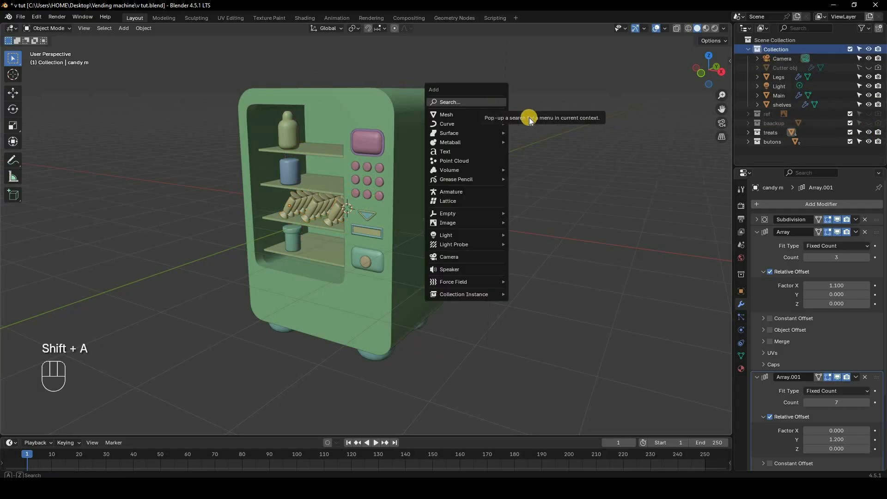
click(530, 117)
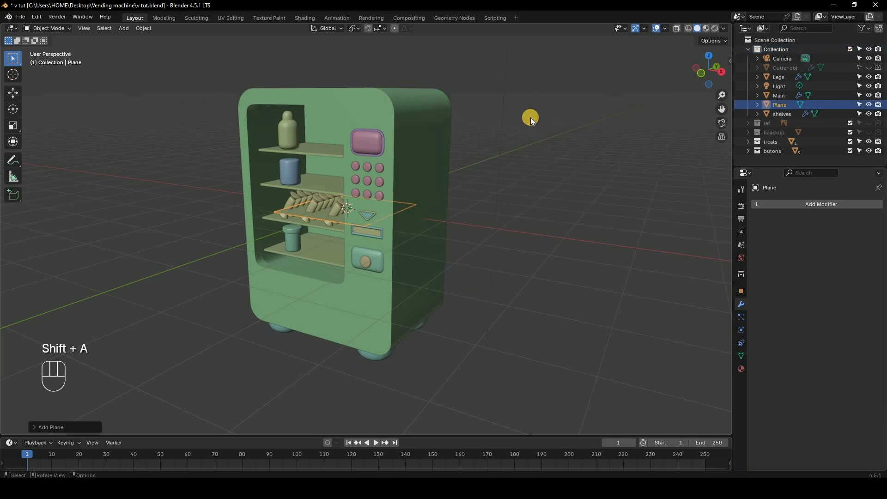
key(KP_1)
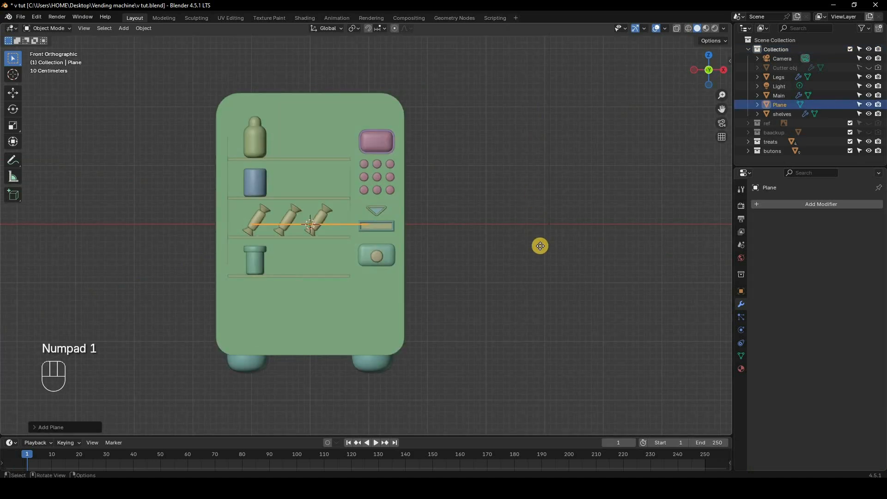
key(g)
key(z)
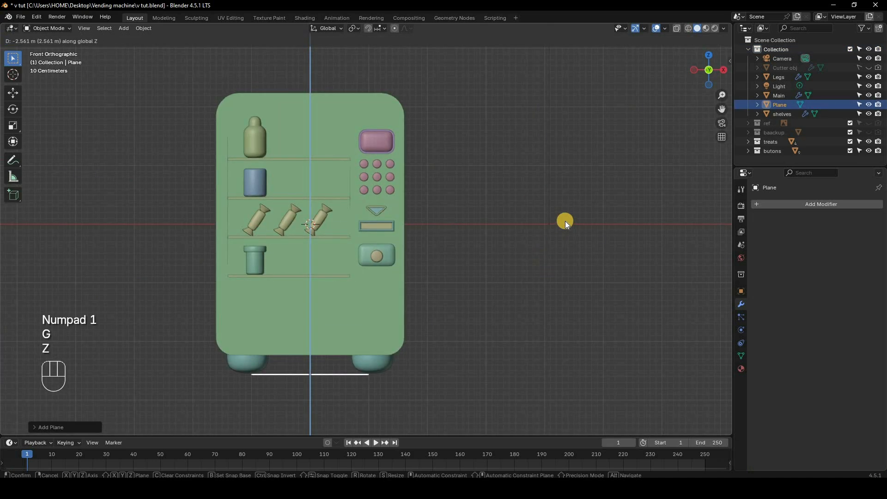
click(558, 224)
Scale the plane up by a factor of about 8 to form a floor around the machine.
key(s)
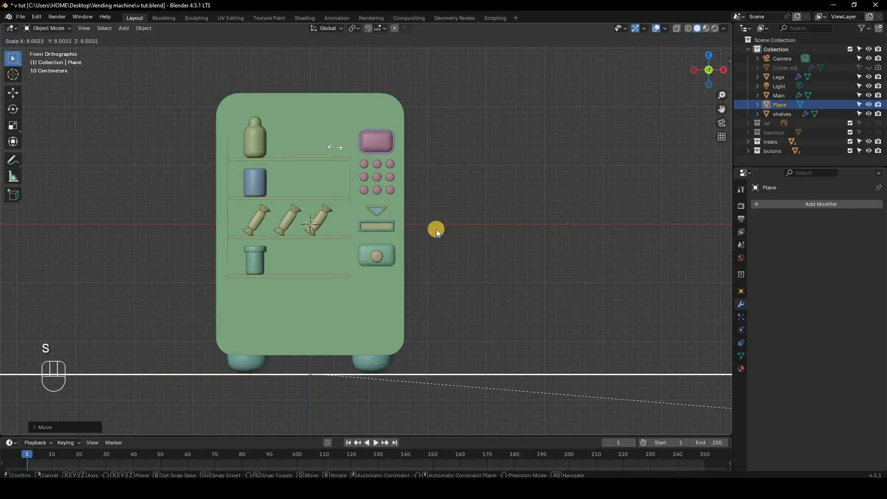
click(451, 234)
scroll(500, 281, down, 3)
middle_drag(485, 267, 516, 240)
scroll(516, 239, down, 2)
Extrude the plane's edge behind the machine upward along Z to form a back wall.
key(Tab)
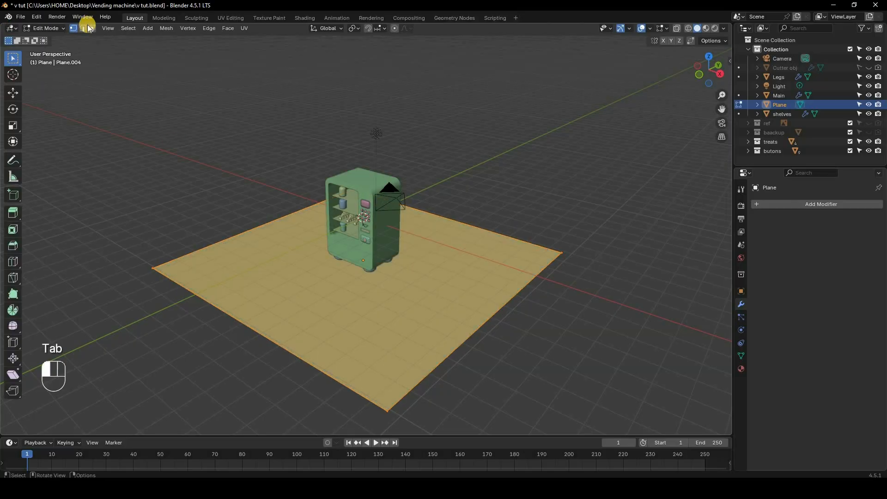
click(406, 171)
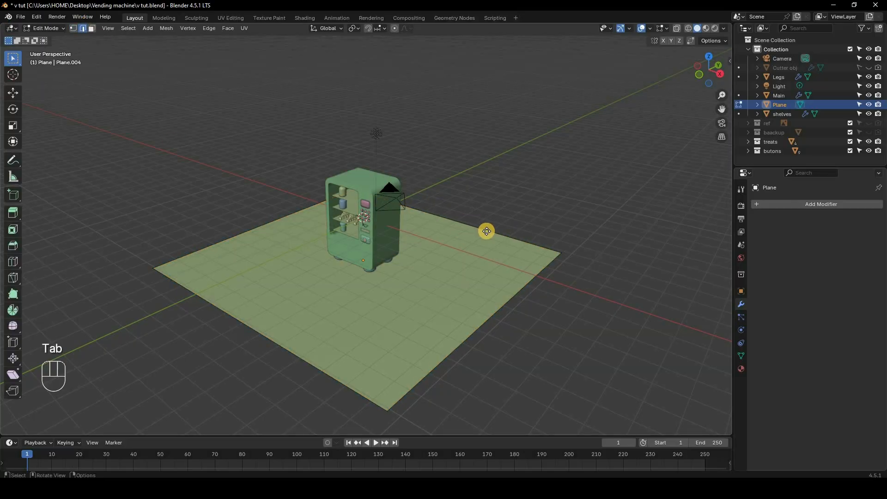
key(2)
click(486, 229)
key(e)
key(z)
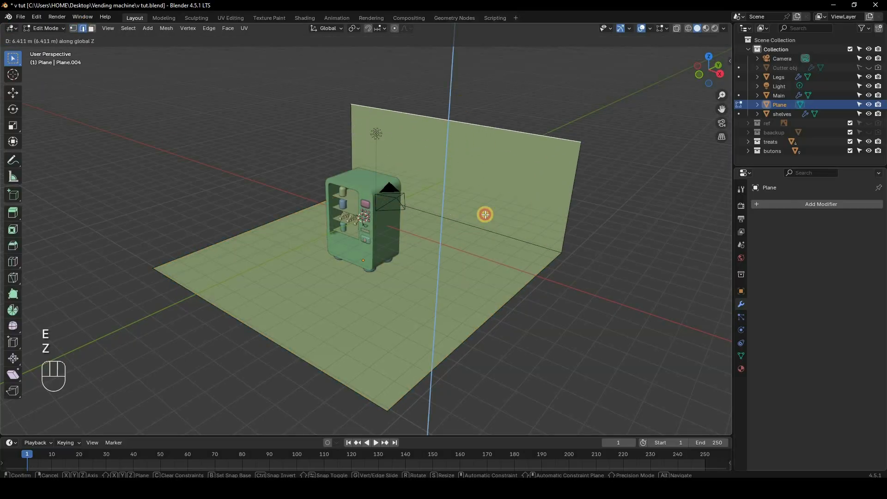
click(554, 253)
Bevel the edge between floor and back wall with many segments to form a smooth curved transition.
click(583, 272)
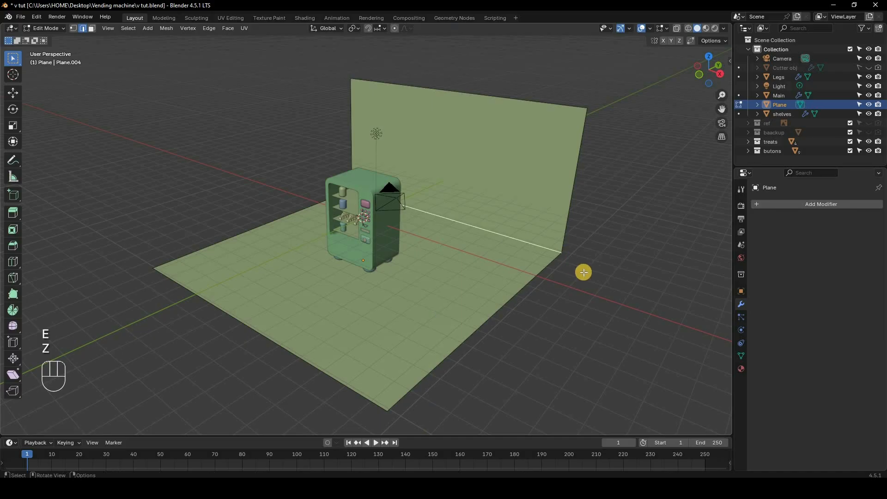
key(ctrl+b)
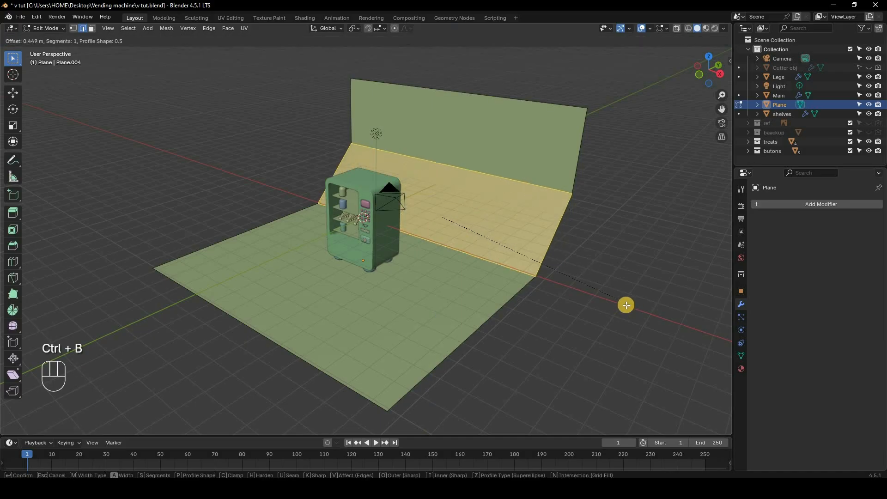
scroll(626, 305, up, 8)
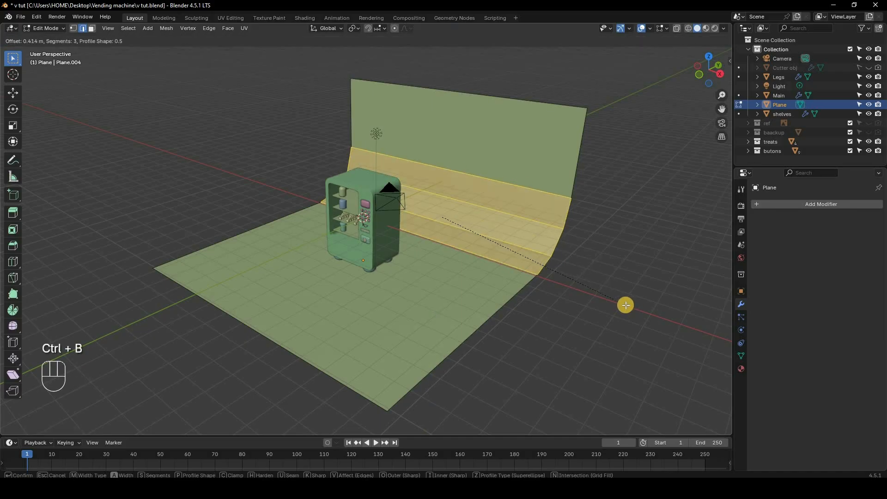
click(638, 234)
Return to Object Mode and apply Shade Auto Smooth to the backdrop.
key(Tab)
right_click(490, 228)
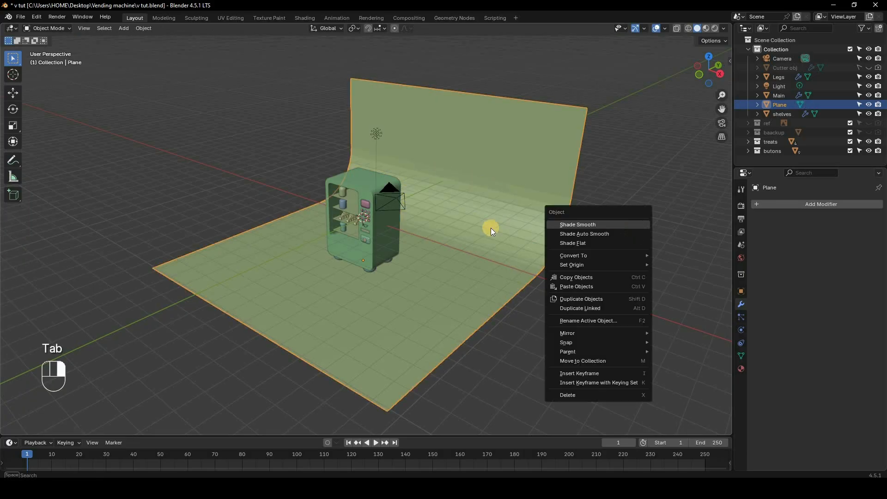
click(634, 233)
Scale all of the backdrop's geometry along X to roughly twice its width, finishing in Object Mode.
middle_drag(494, 224, 498, 223)
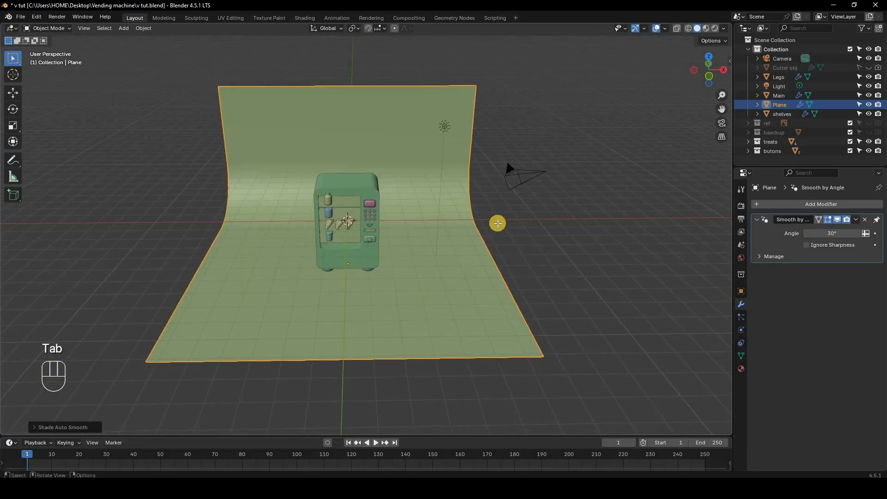
key(Tab)
key(a)
key(s)
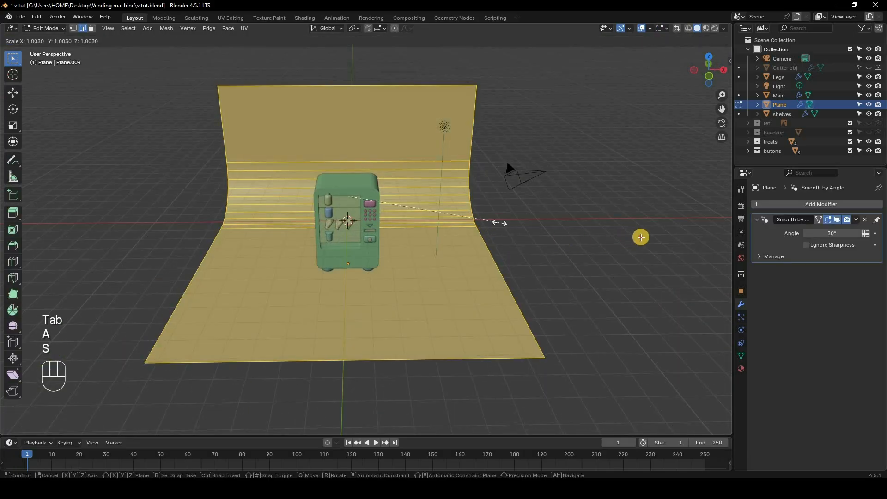
key(x)
click(512, 217)
key(Tab)
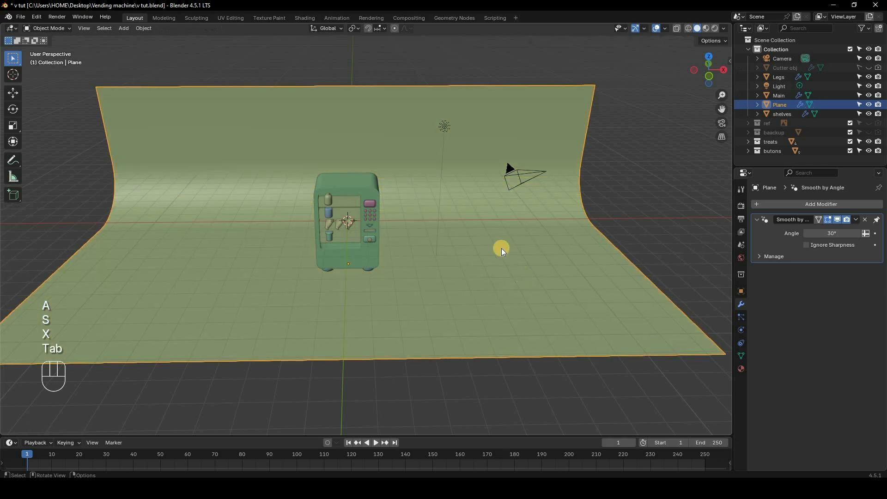
Switch to the UV Editing workspace, show the backdrop's material properties and return to Object Mode.
click(300, 20)
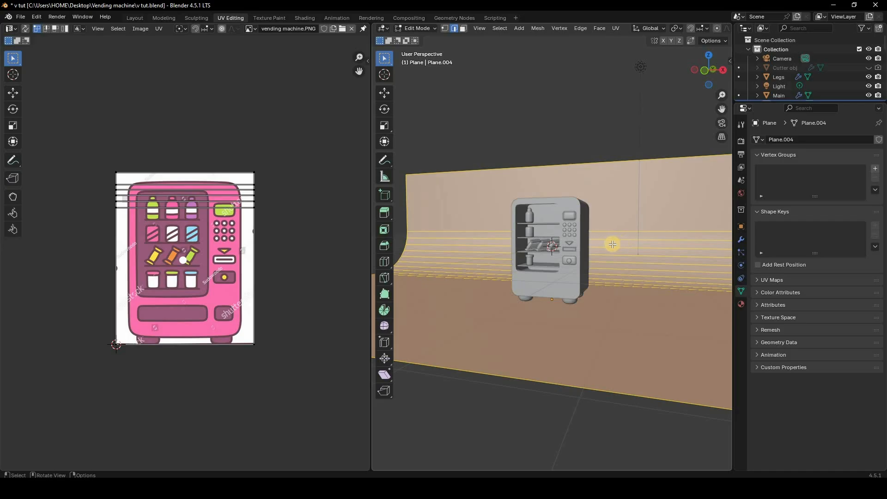
click(742, 304)
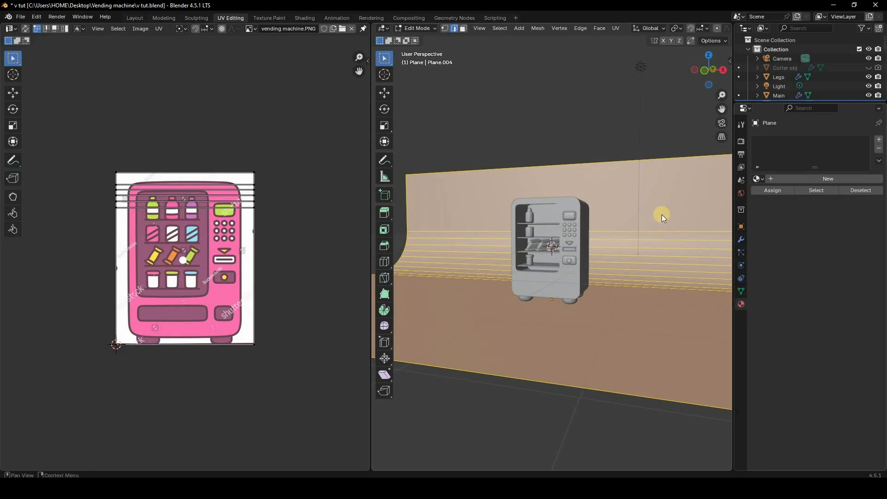
key(Tab)
Rename the backdrop plane object as bg.
scroll(785, 88, down, 2)
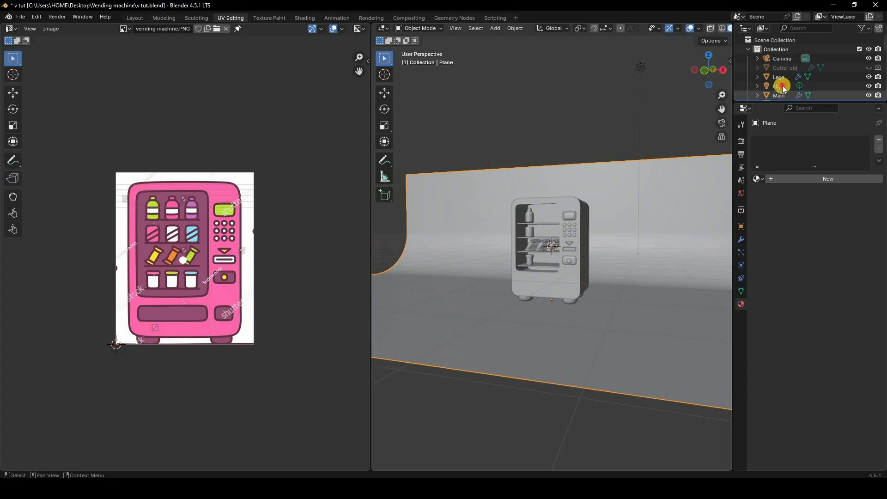
double_click(783, 86)
scroll(783, 86, down, 2)
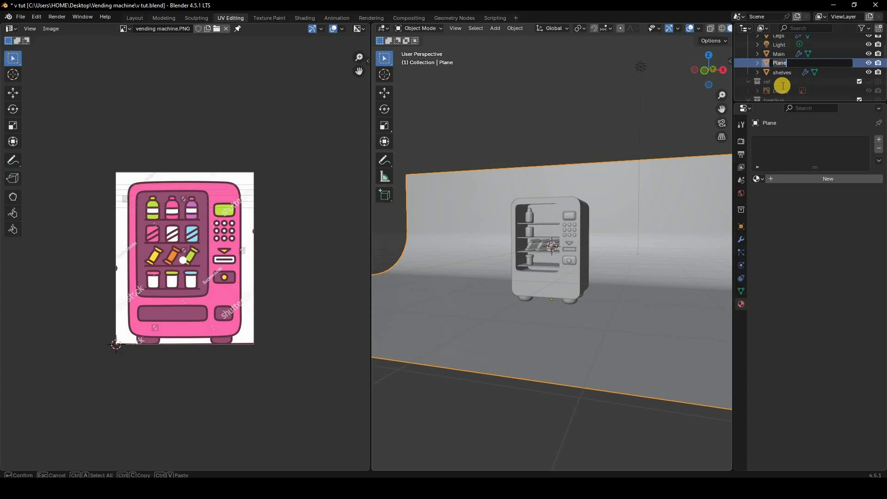
text(bg)
key(Return)
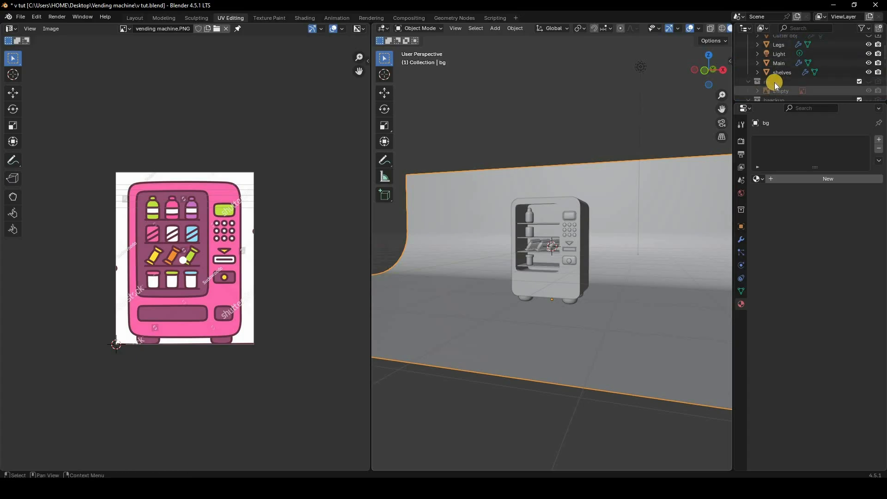
Create a new material on the backdrop and name it bg.
scroll(777, 54, up, 4)
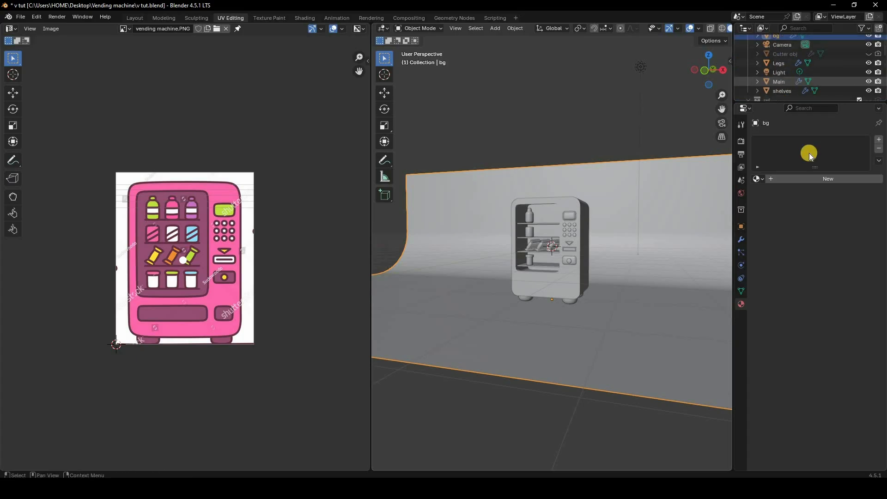
click(816, 178)
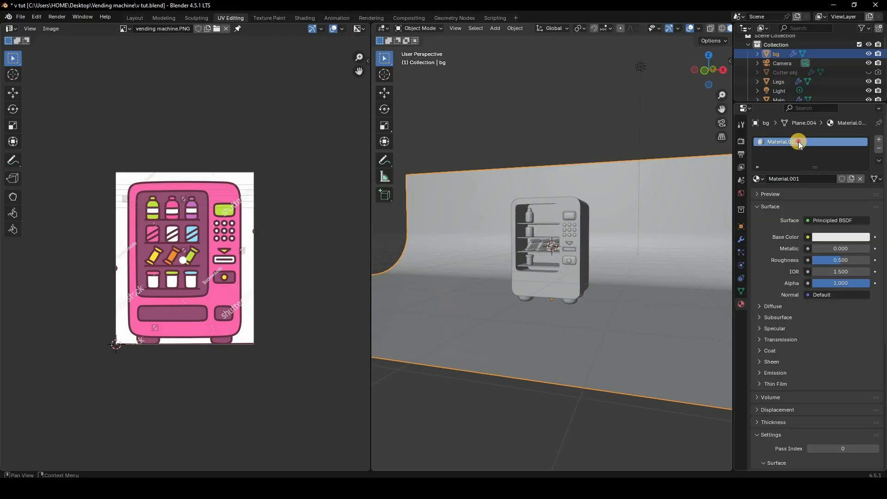
double_click(799, 142)
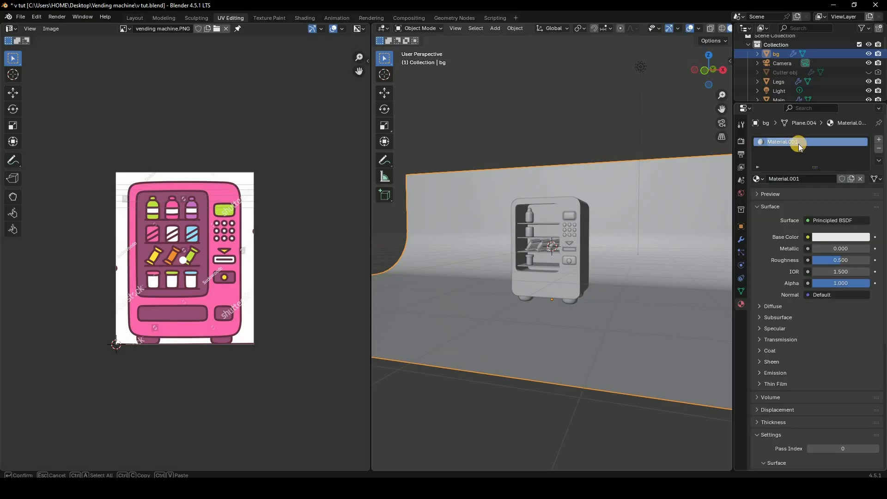
text(bg)
key(Return)
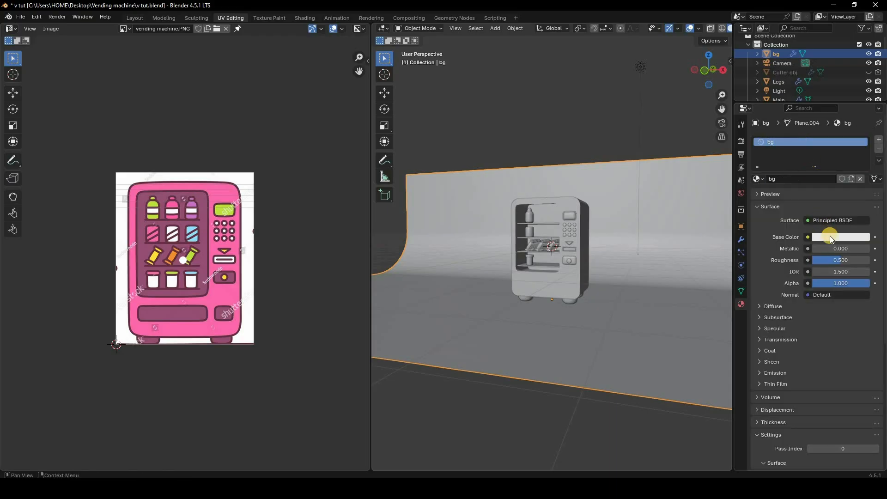
Sample the light blue of the reference image's jar lid as the bg base color and show the scene in rendered shading.
click(859, 237)
click(861, 221)
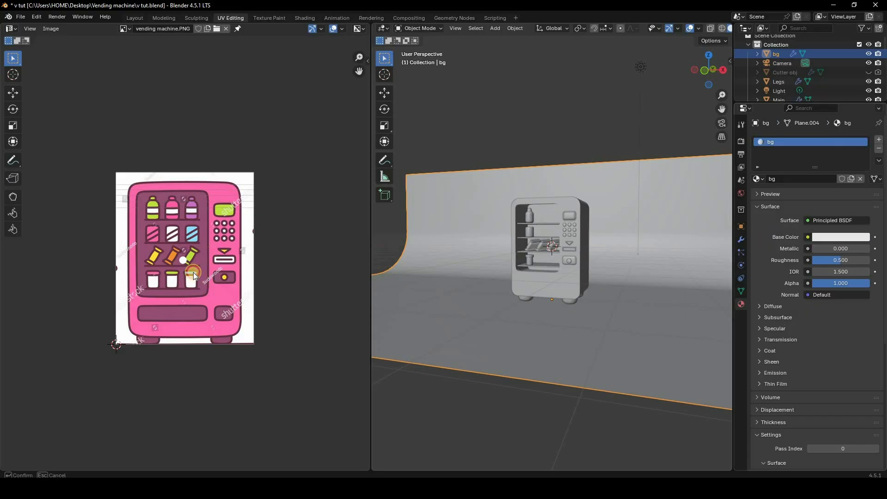
click(193, 276)
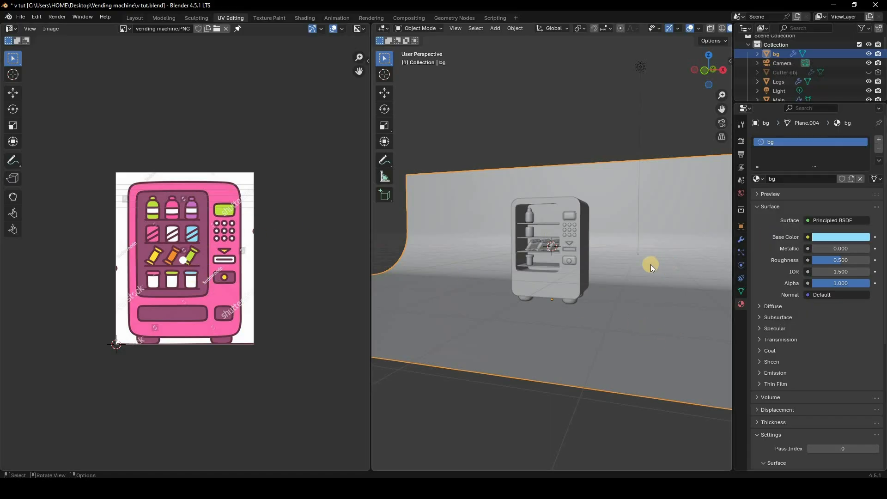
middle_drag(618, 279, 575, 281)
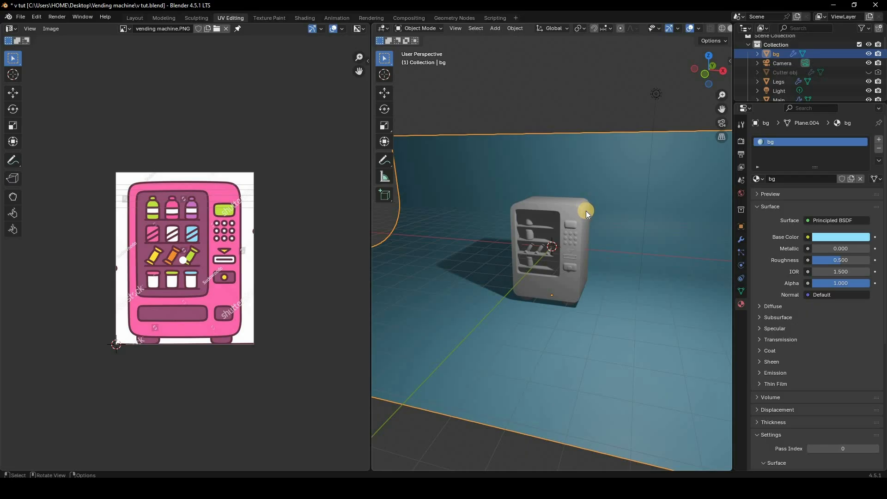
scroll(587, 208, up, 5)
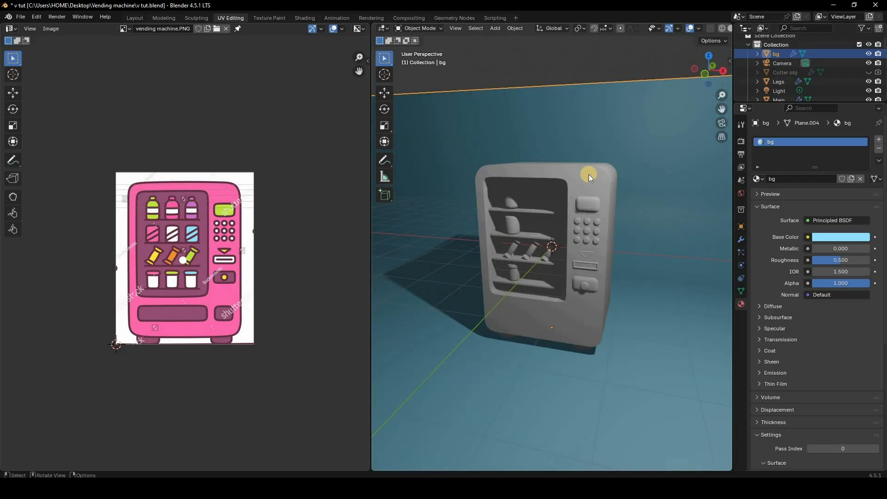
Give the machine's main body its own single-user copy of the material and name it body m.
click(594, 179)
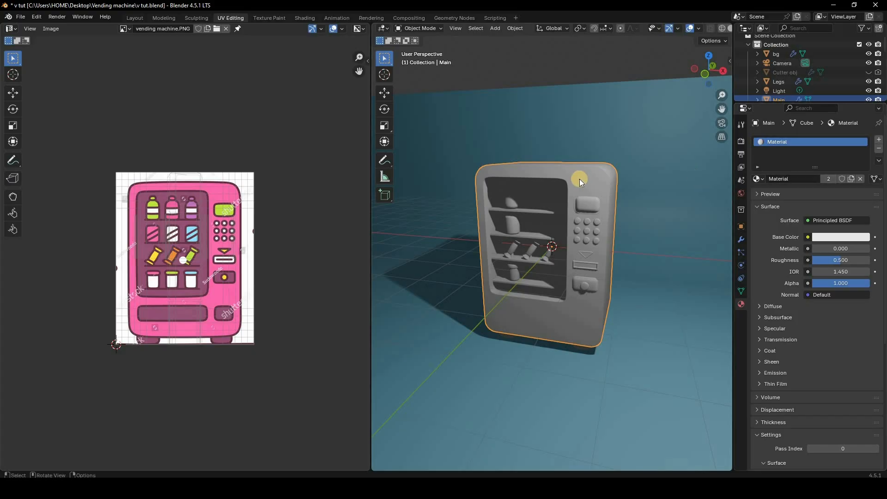
click(592, 177)
key(ctrl+z)
double_click(795, 143)
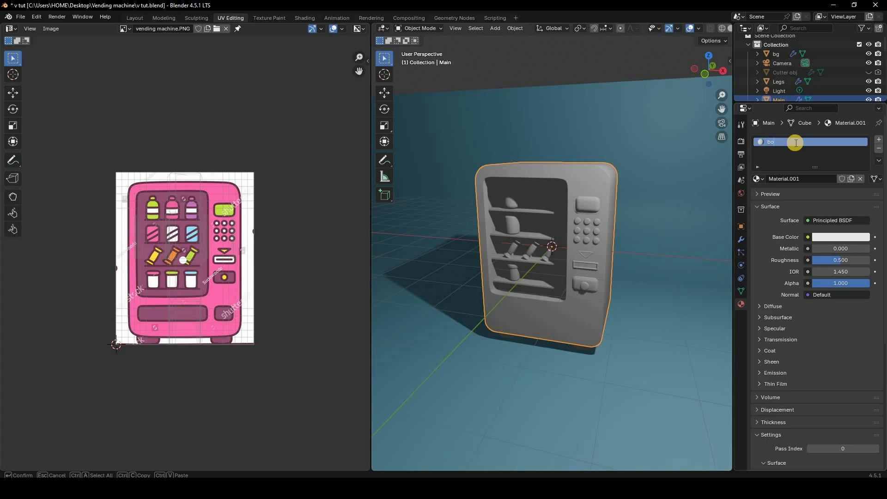
text(body m)
key(Return)
Sample the pink body color from the reference image as the base color of body m.
click(849, 236)
click(862, 223)
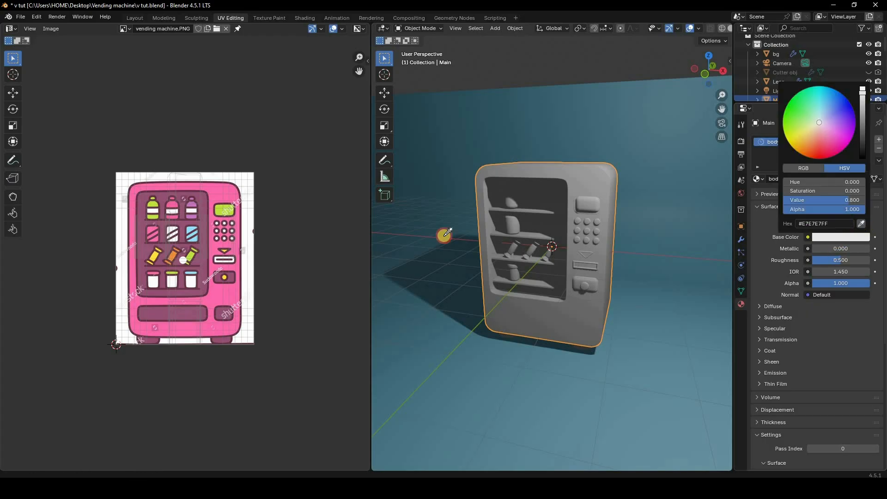
click(217, 297)
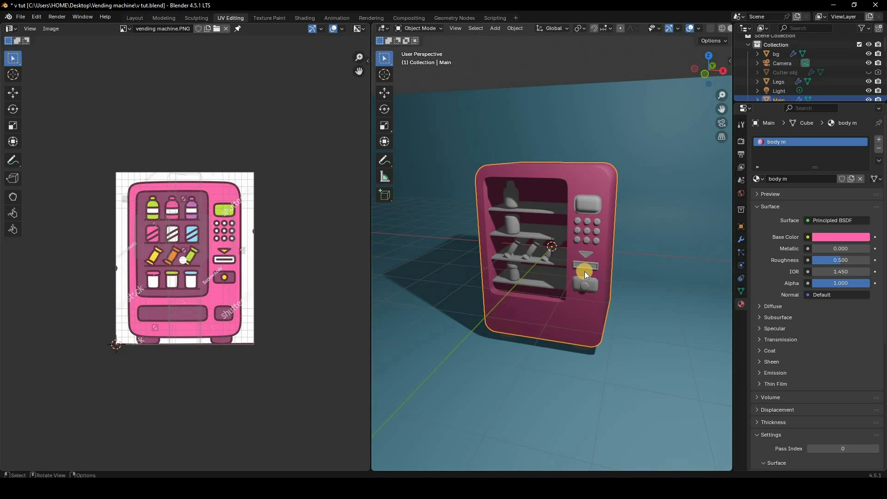
middle_drag(584, 271, 603, 275)
scroll(638, 166, down, 6)
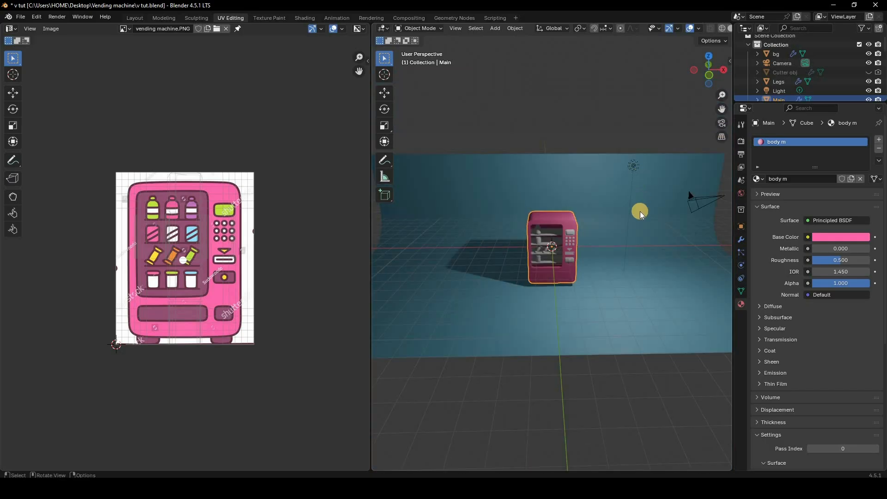
Lower the point light along the Z axis so it illuminates the front of the vending machine.
click(639, 212)
middle_drag(641, 213, 643, 216)
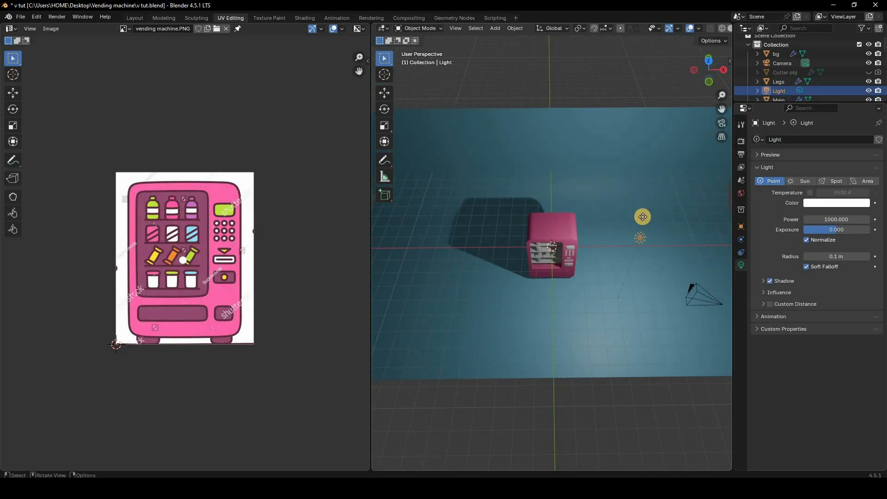
key(g)
key(z)
click(605, 264)
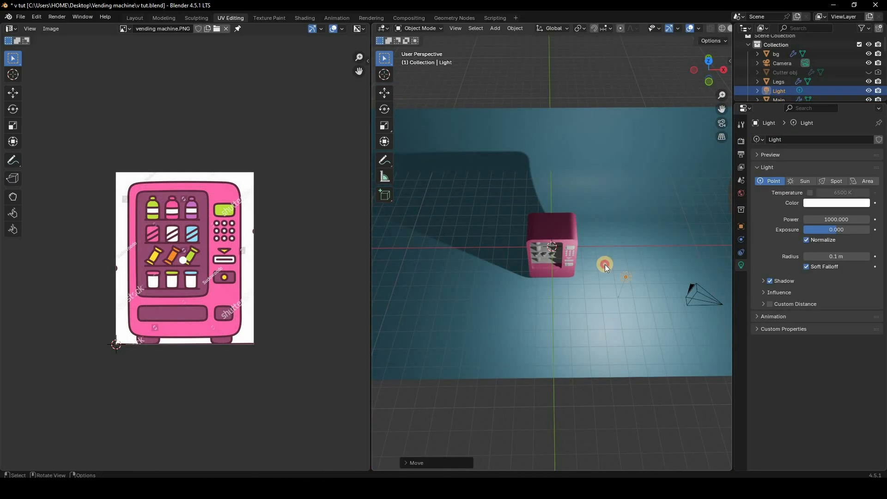
middle_drag(594, 236, 608, 229)
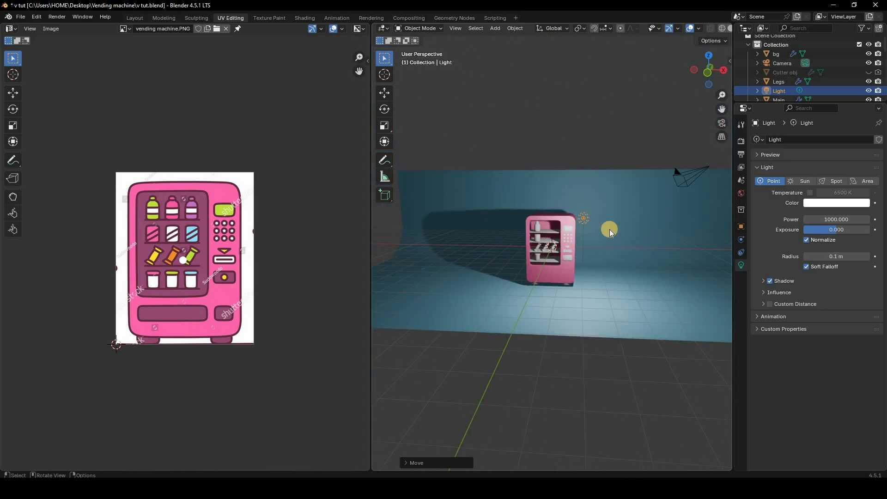
In Edit Mode on the machine's main body, select all vertices of the inner display cavity from the right side view with X-ray on.
scroll(609, 230, up, 8)
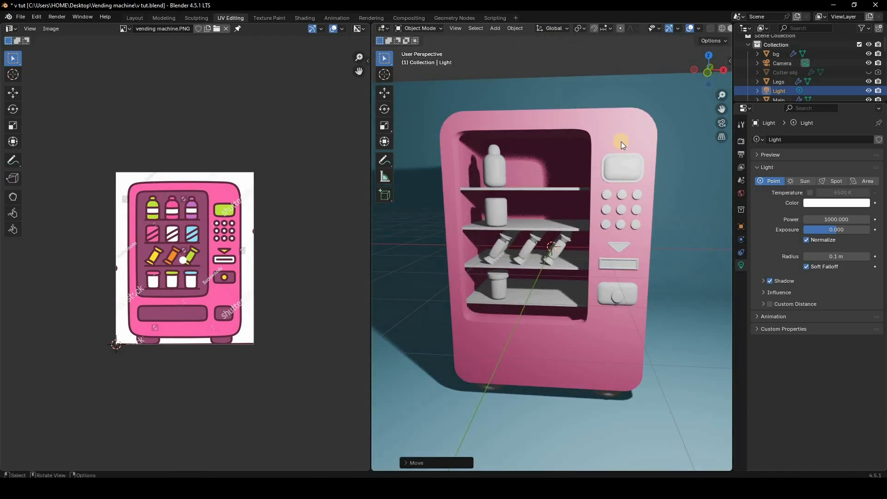
click(621, 141)
key(Tab)
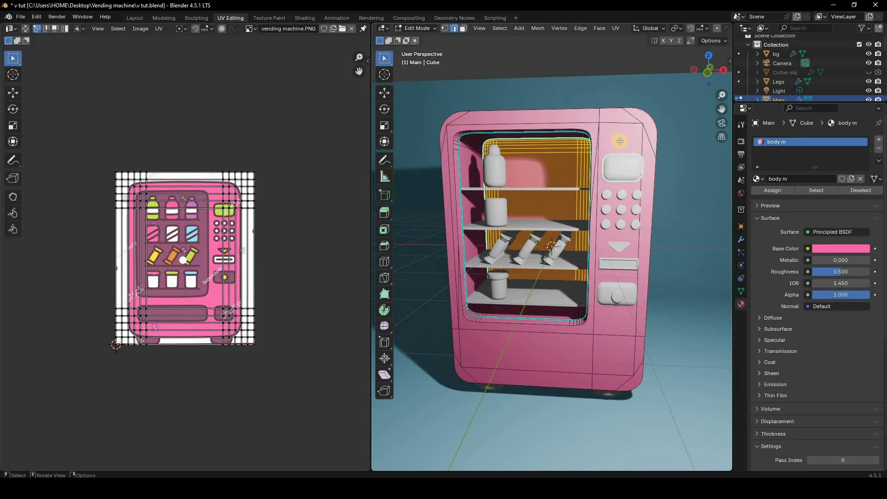
key(KP_3)
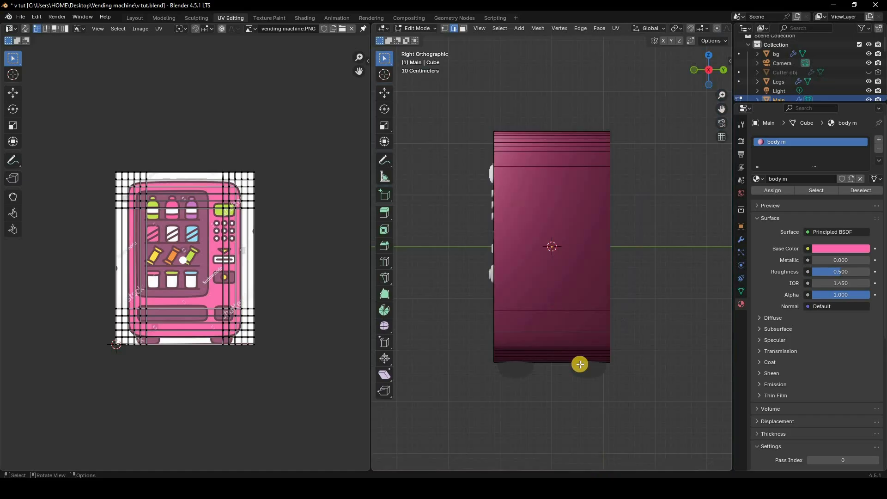
click(443, 29)
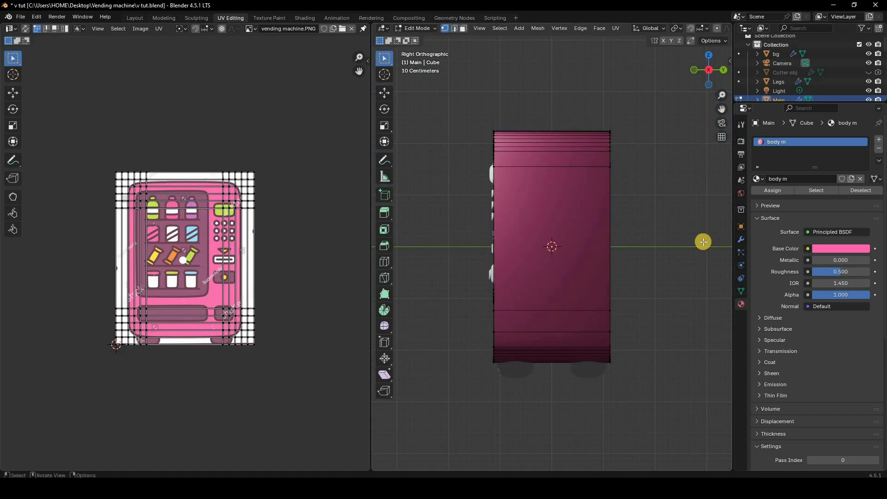
key(alt+z)
key(alt+a)
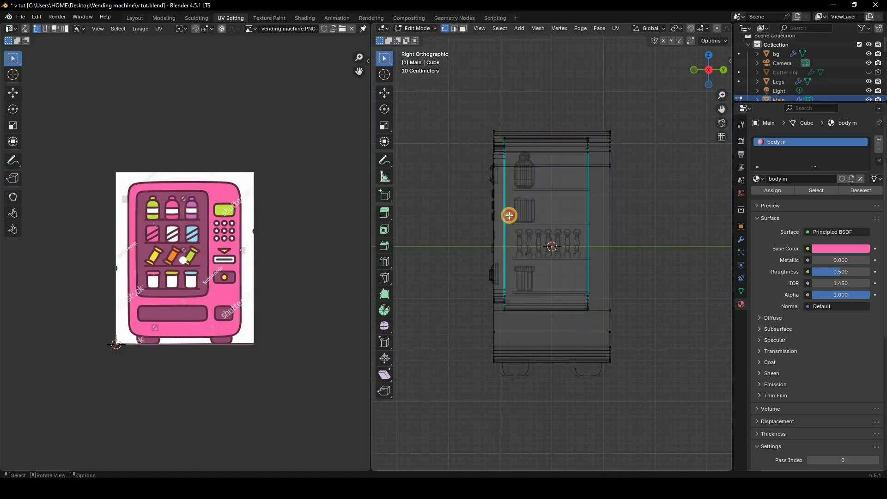
drag(597, 322, 504, 134)
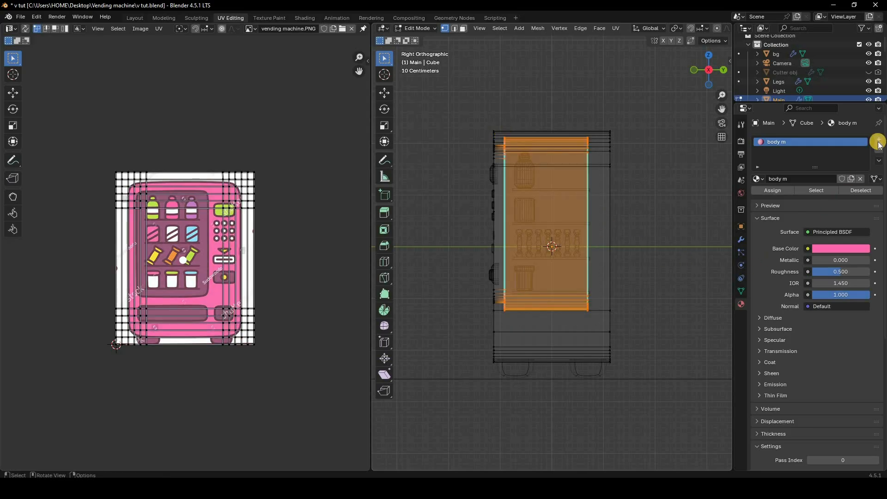
Add a second material slot with a new material to the main body and name it body s.
click(878, 140)
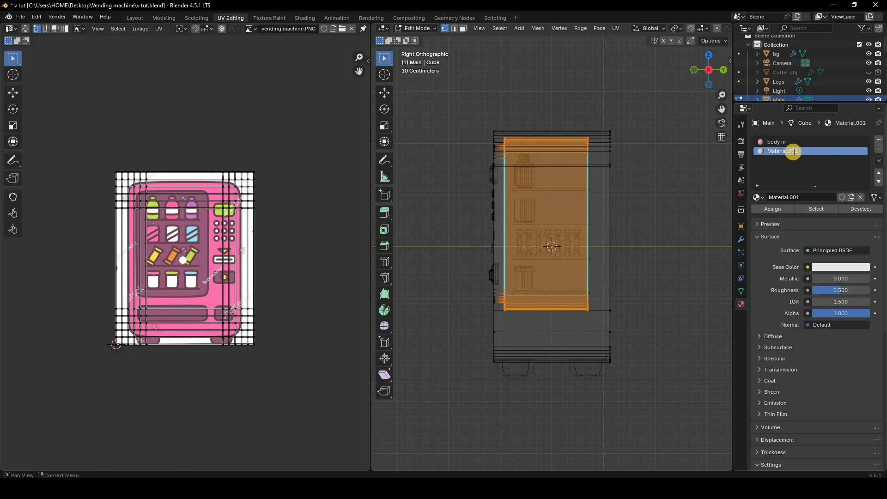
double_click(794, 153)
text(bod)
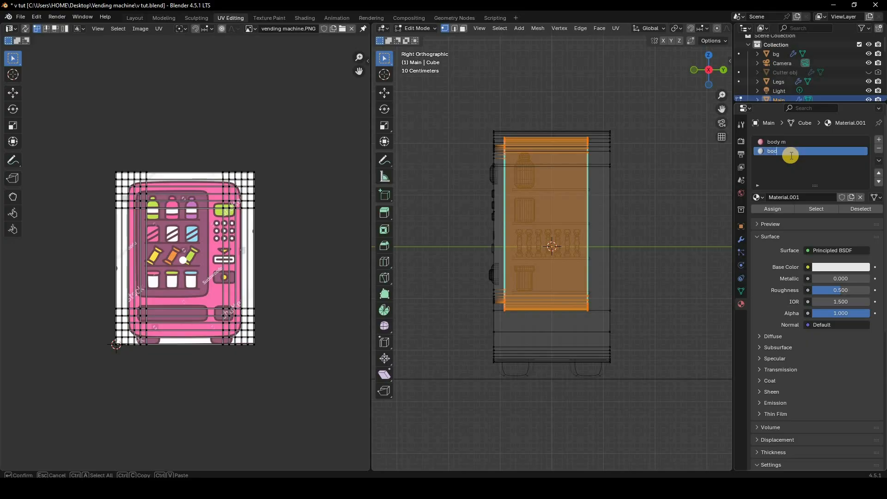
text(y s)
key(Return)
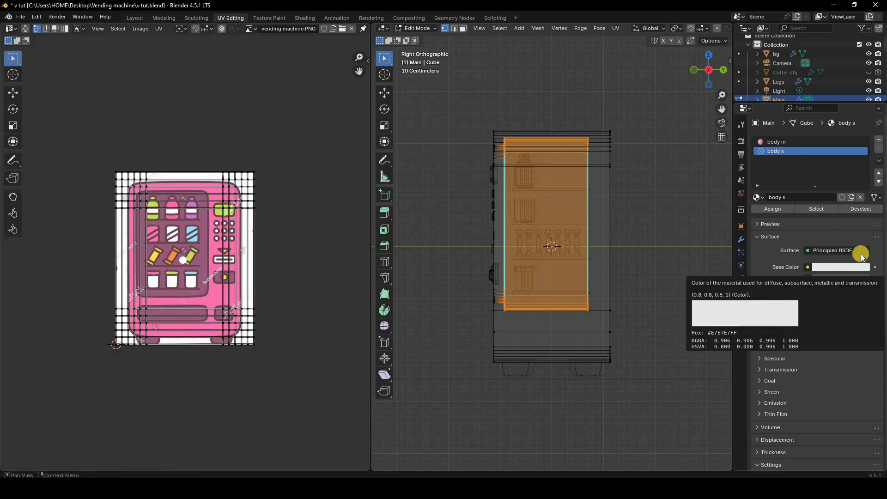
Sample the dark purple-pink of the reference image's display interior as the base color of body s.
click(842, 267)
click(861, 254)
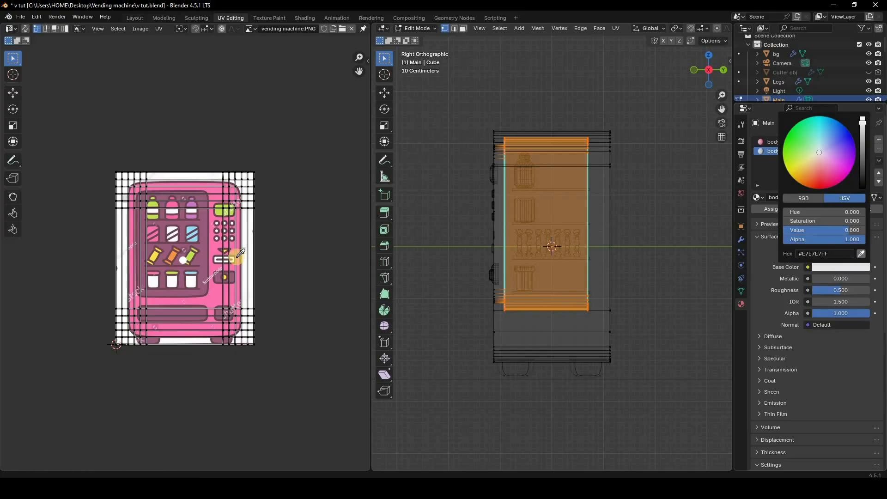
click(206, 259)
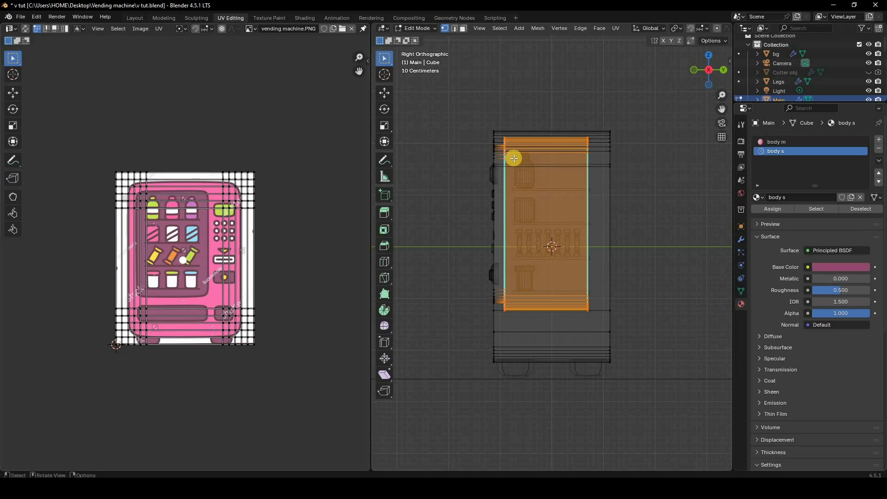
Assign body s to the selected cavity faces and return to Object Mode in rendered shading.
middle_drag(564, 164, 772, 208)
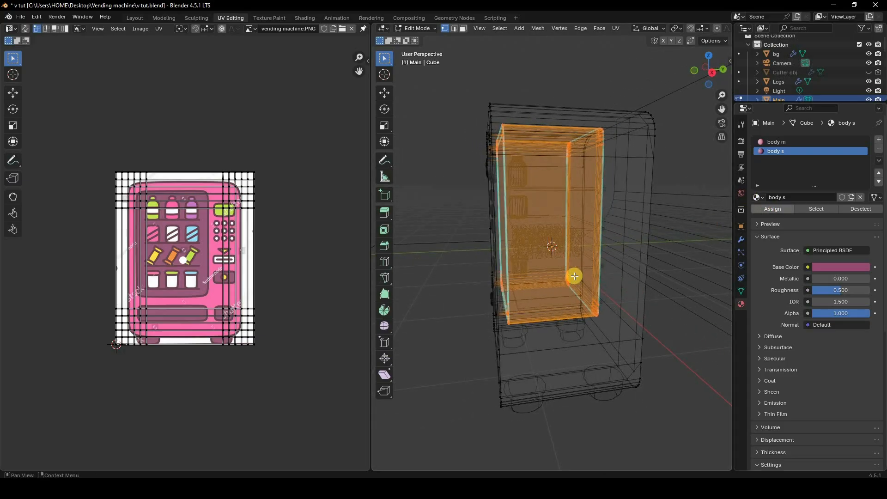
key(shift+z)
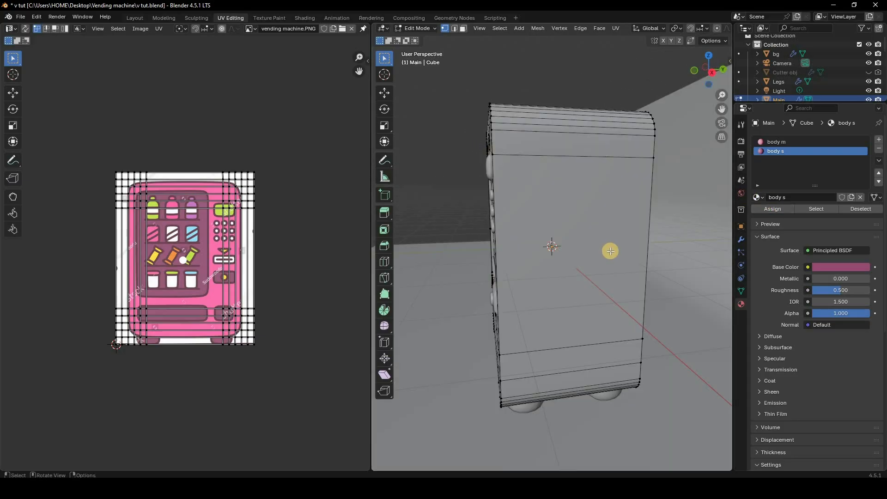
mouse_move(610, 251)
middle_down()
mouse_move(599, 333)
mouse_move(599, 325)
middle_up()
key(z)
click(600, 321)
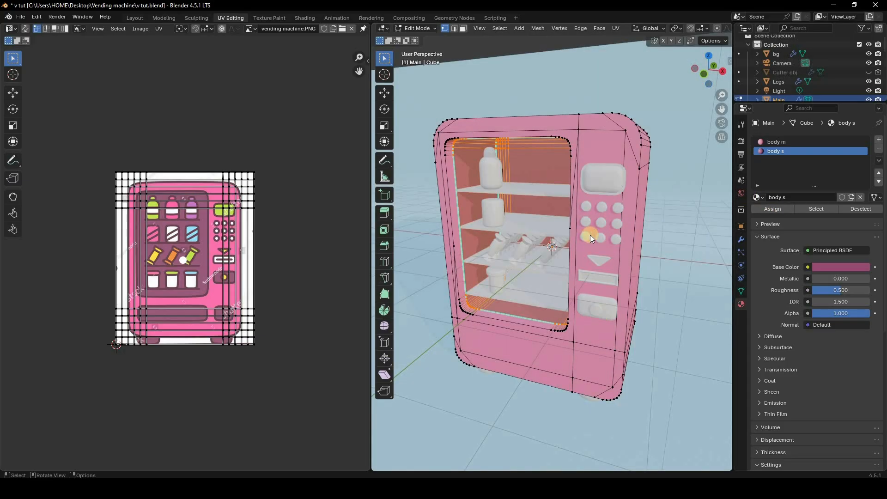
key(Tab)
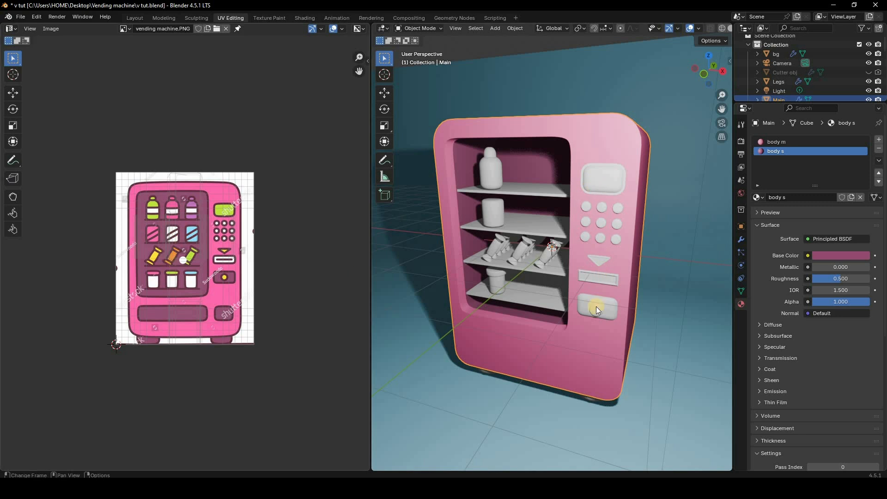
click(493, 251)
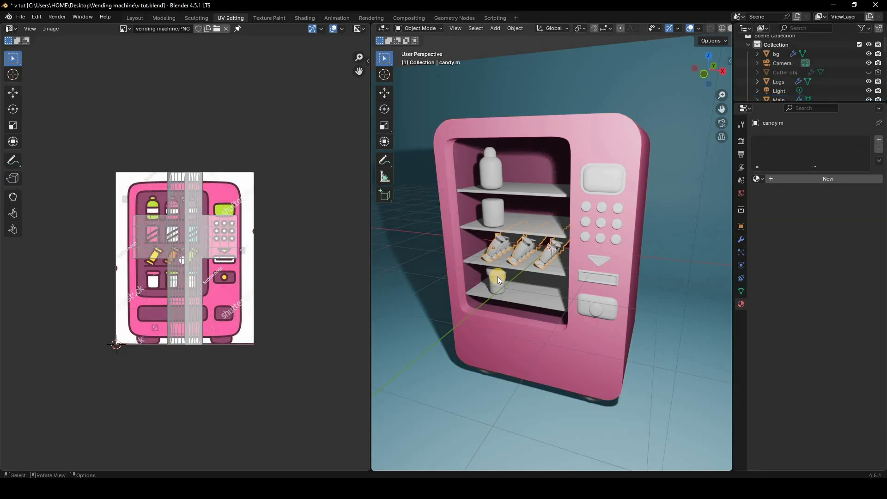
click(500, 279)
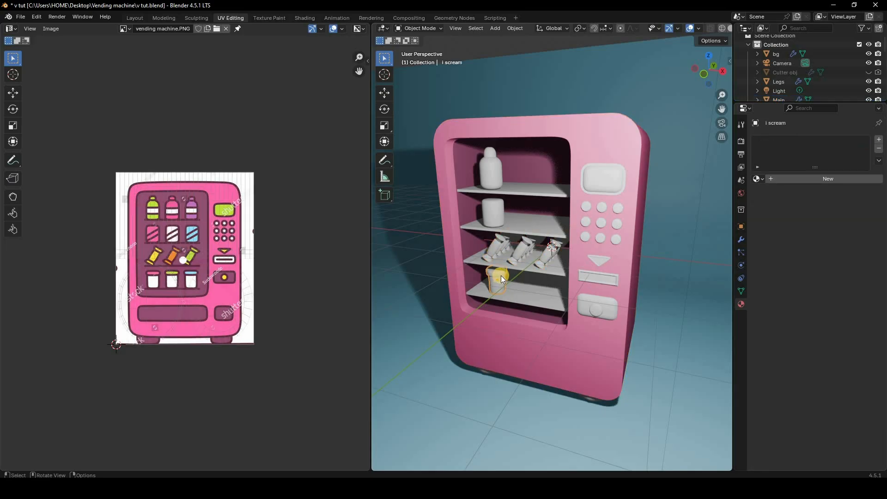
click(515, 193)
Create a new material on the screen object above the keypad and name it screen.
click(608, 188)
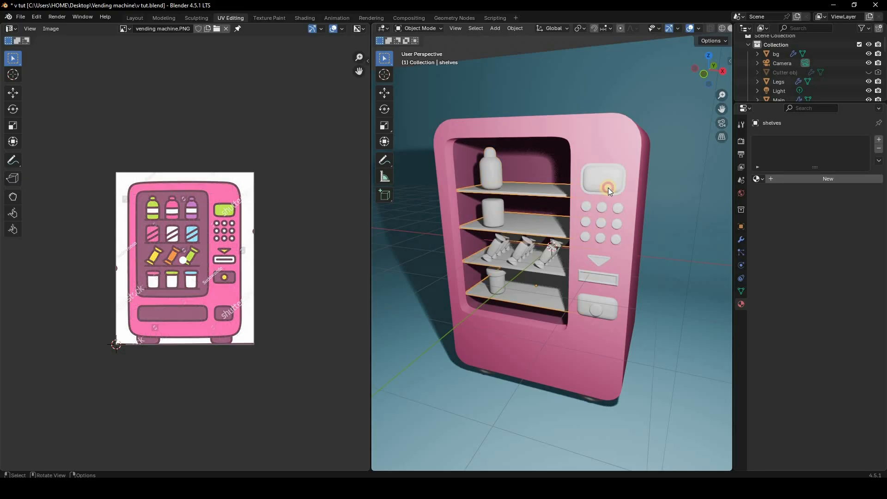
click(620, 226)
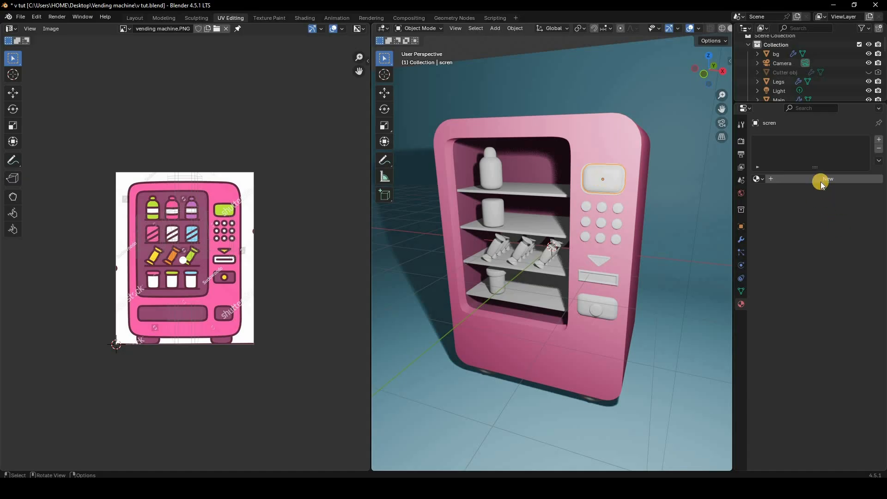
click(806, 179)
double_click(794, 142)
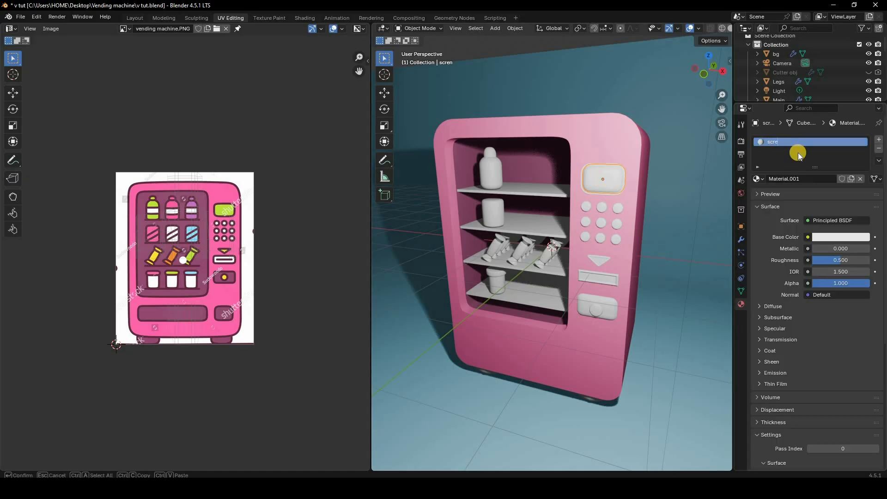
Sample the lime of the reference image's display as the screen material's base color and shift its hue slightly toward green.
click(856, 237)
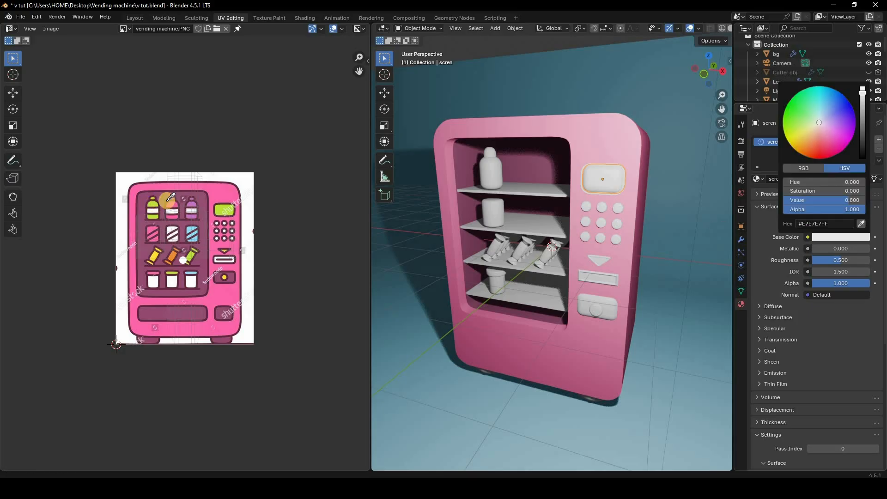
click(222, 212)
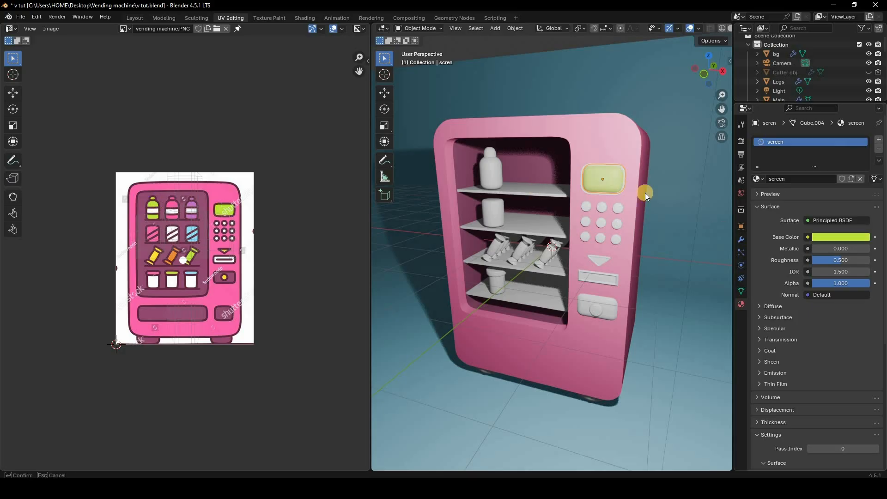
click(833, 239)
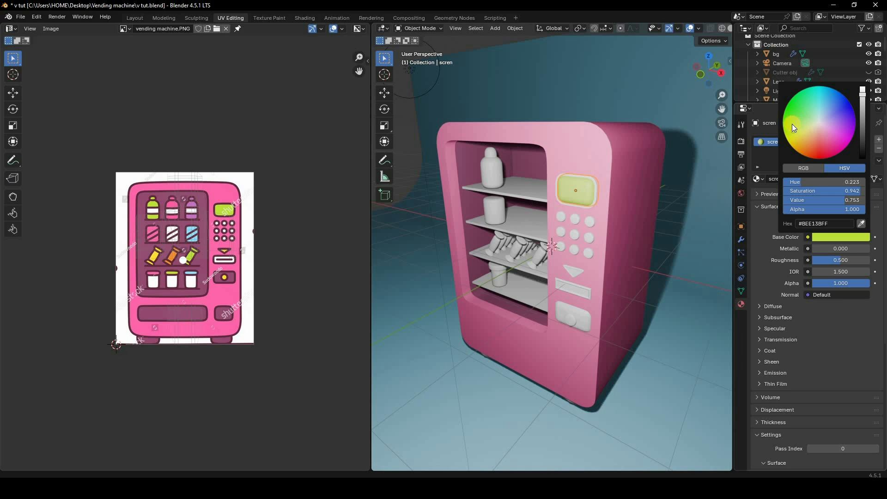
click(789, 125)
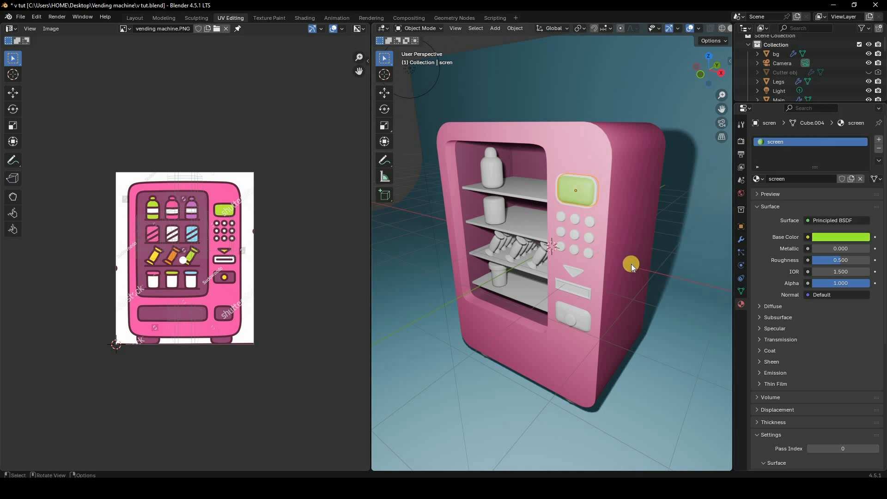
Apply the existing screen material to the bottle on the top shelf.
middle_drag(659, 262, 508, 182)
click(493, 177)
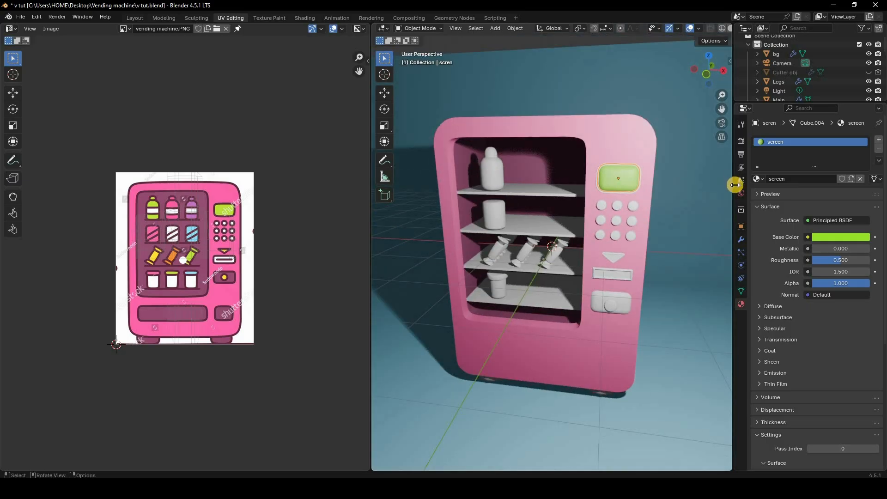
click(759, 179)
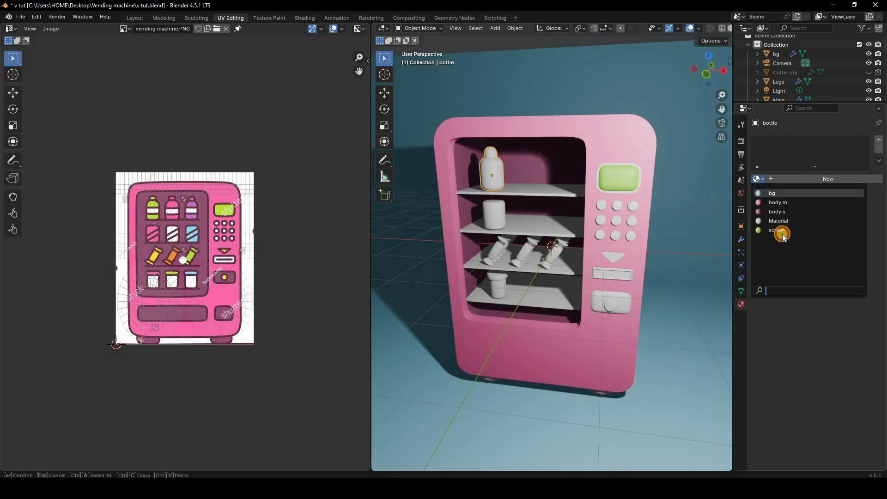
click(780, 231)
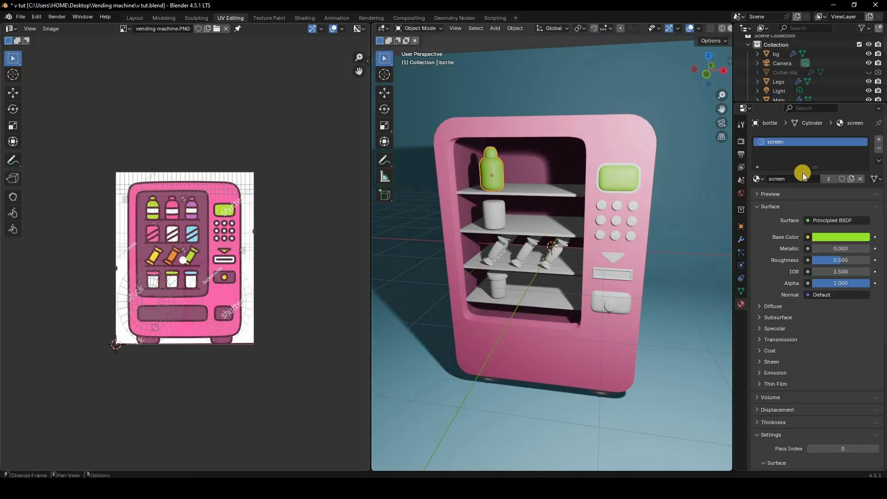
Add a second material slot with a new material to the bottle and name it white.
click(879, 140)
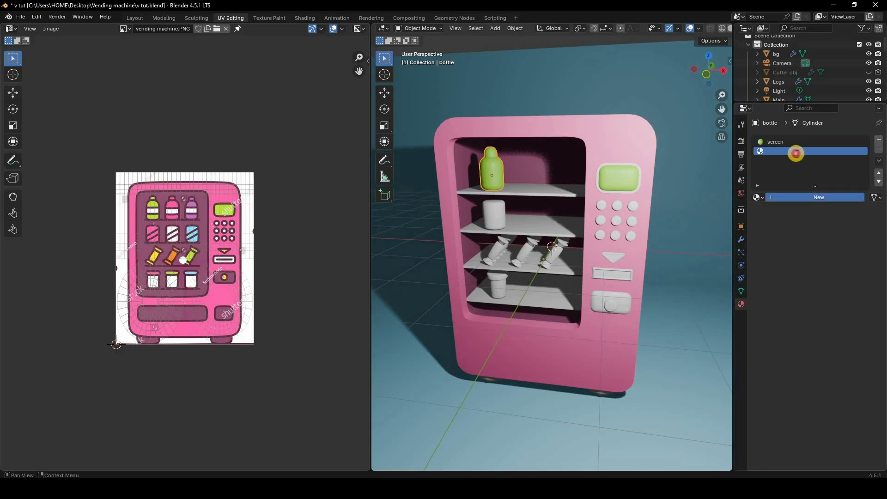
double_click(796, 153)
text(white)
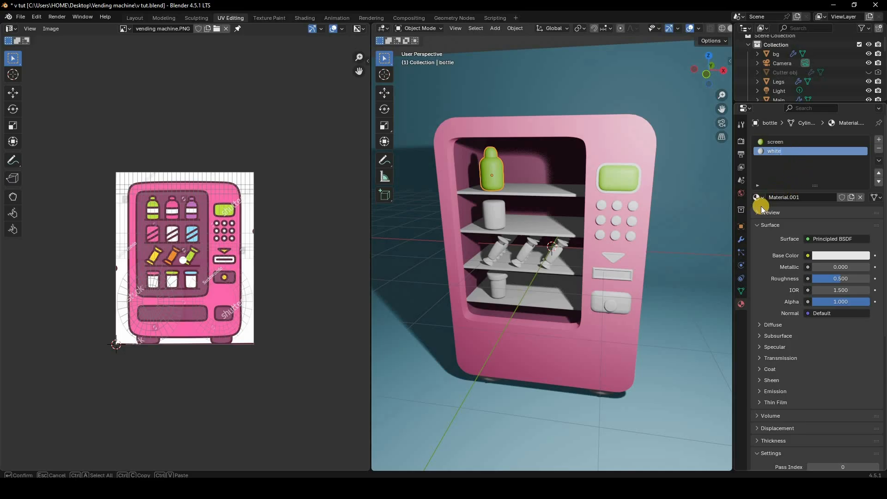
key(Return)
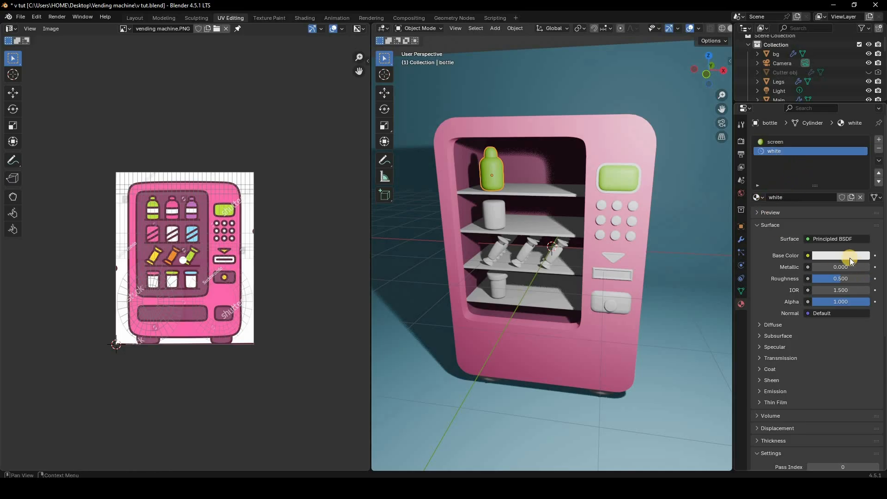
Set the white material's base color to full-brightness white and enter Edit Mode on the bottle.
click(848, 256)
click(861, 108)
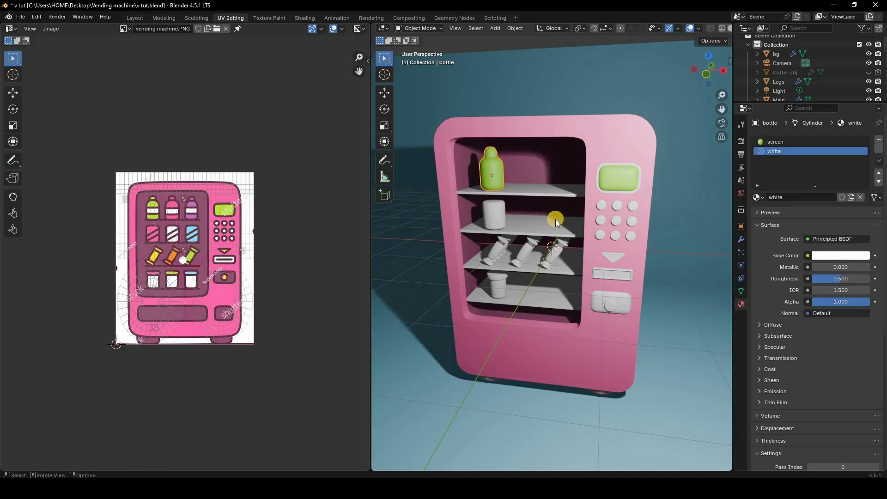
key(Tab)
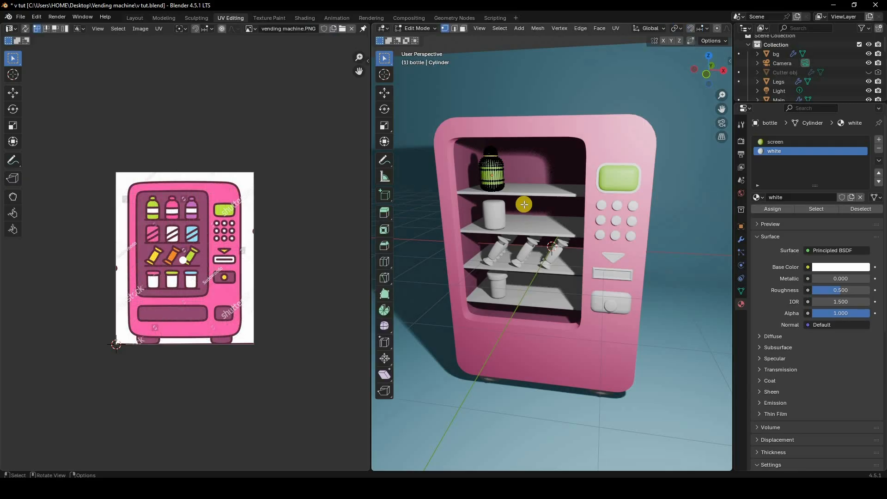
Assign the white material to the band of faces around the middle of the bottle and return to Object Mode.
key(KP_1)
scroll(588, 162, up, 3)
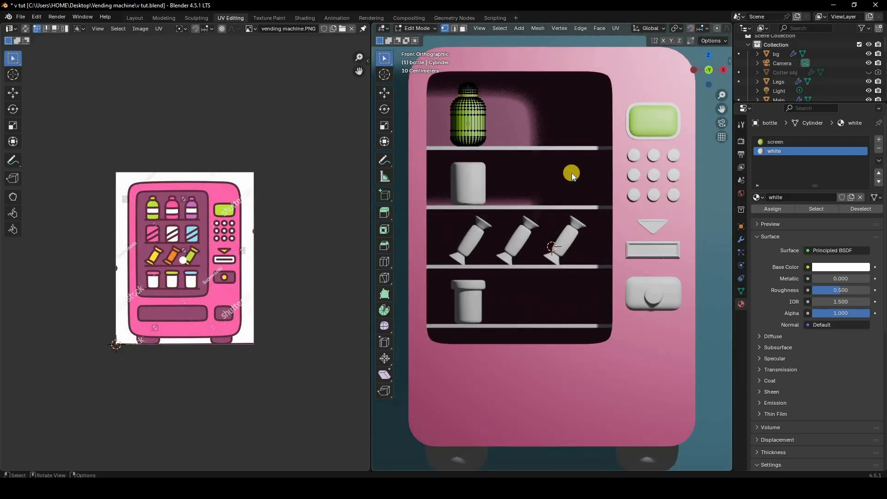
key(shift+z)
click(462, 29)
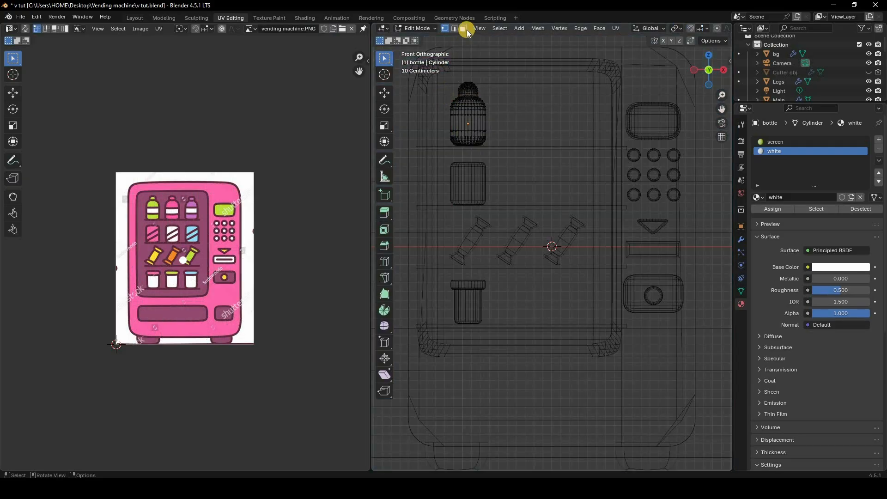
drag(443, 118, 502, 127)
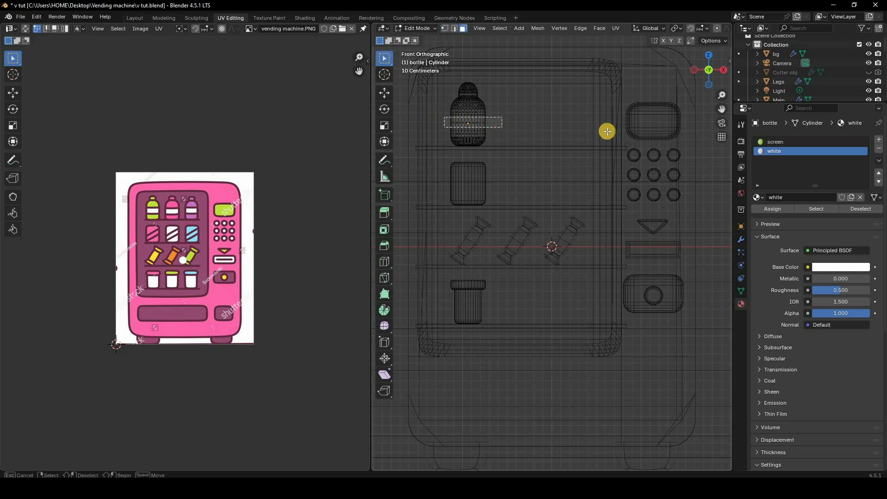
click(780, 209)
key(shift+z)
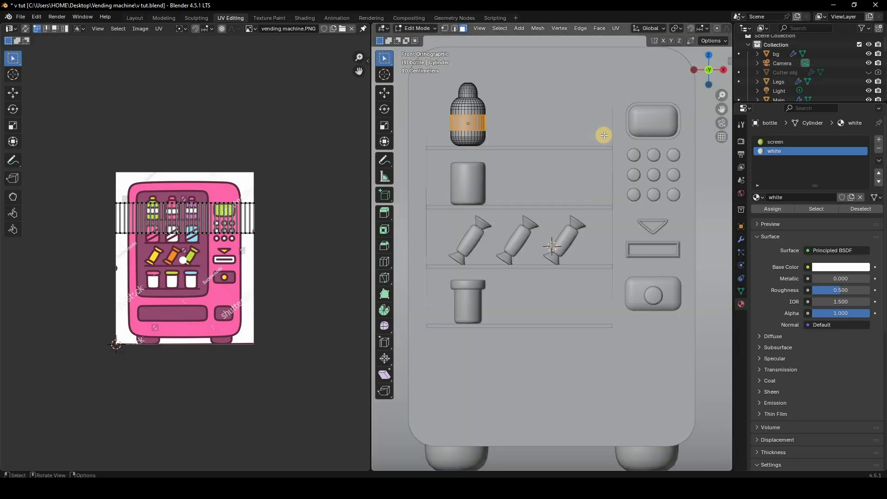
key(z)
click(604, 135)
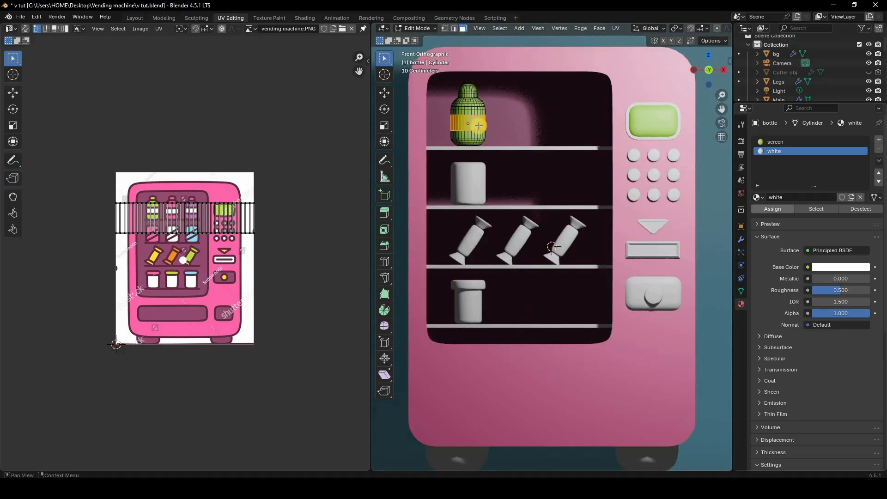
key(Tab)
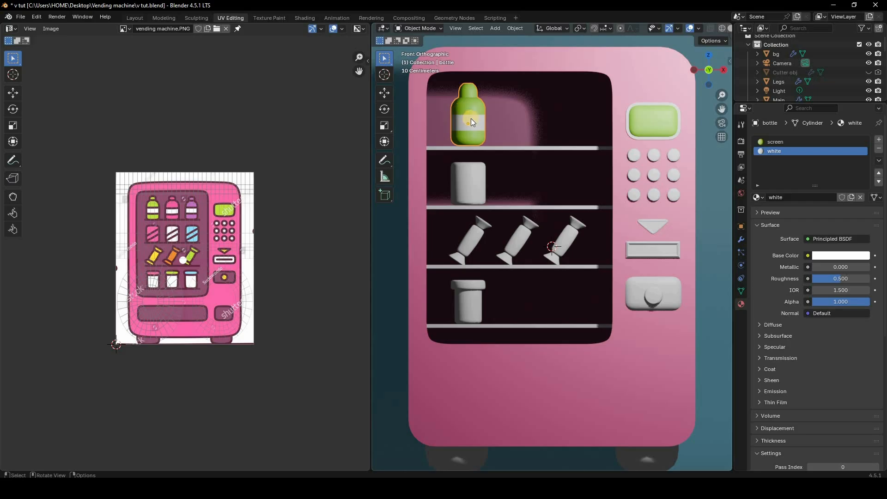
Give the candies a new material named yellow and sample its base color from the yellow candy in the reference image.
click(469, 248)
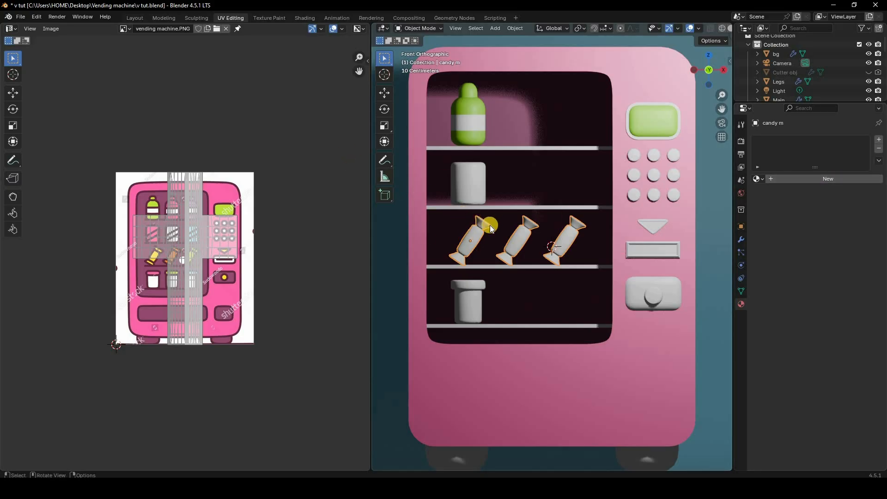
click(812, 182)
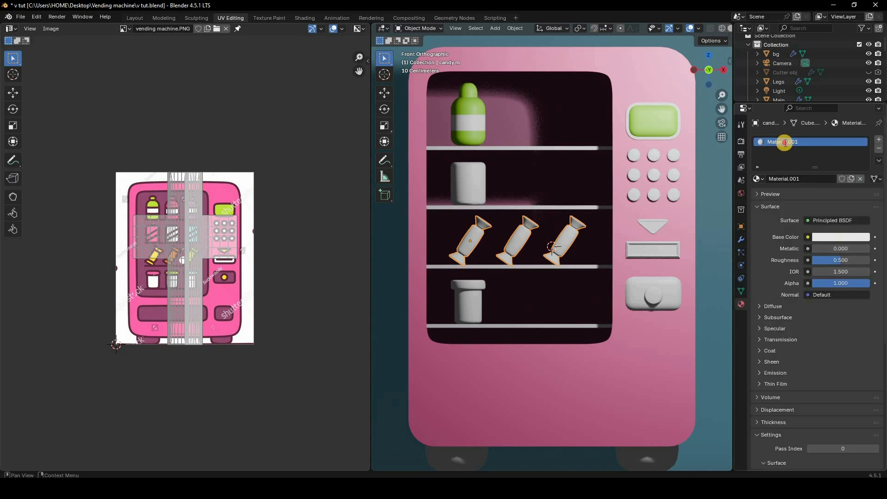
double_click(785, 142)
text(yellow)
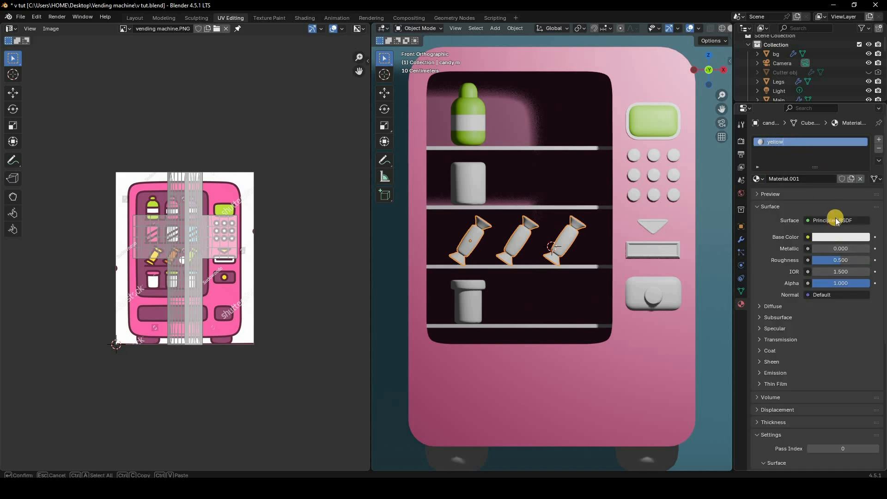
key(Return)
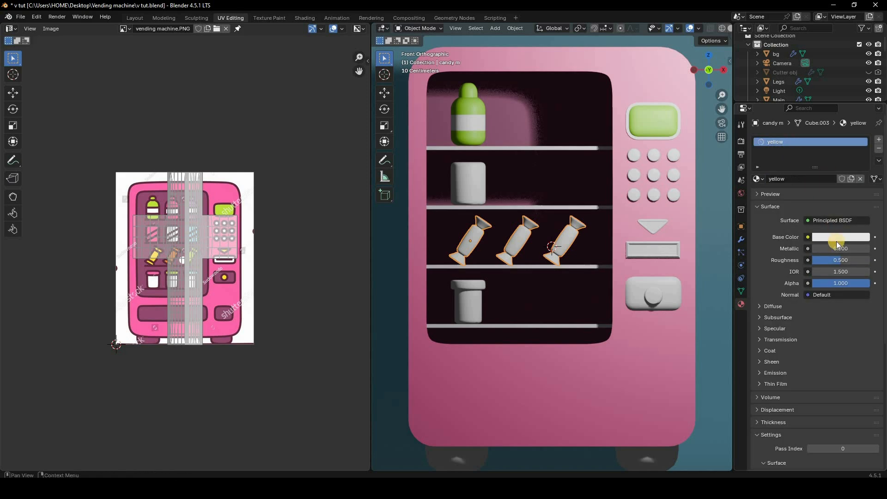
click(836, 237)
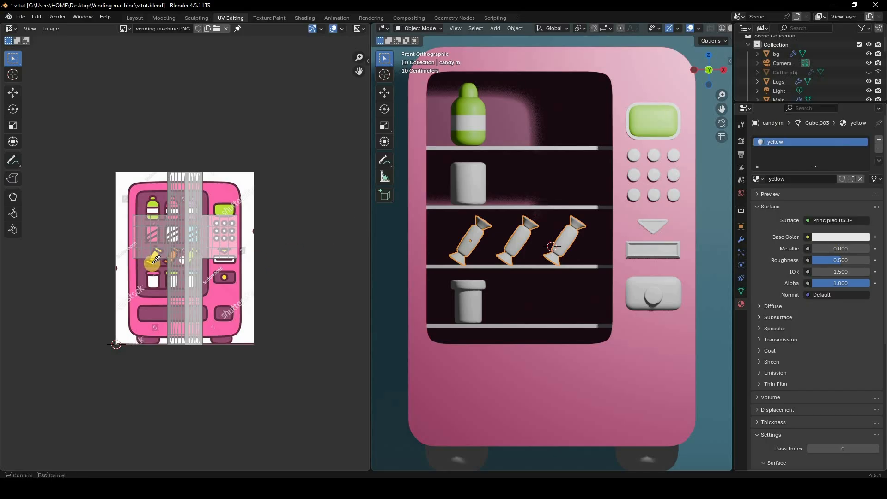
click(312, 267)
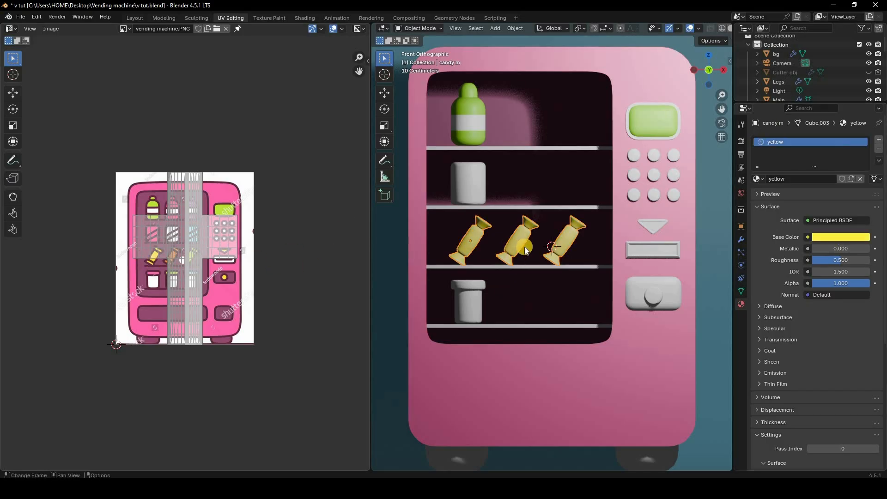
Apply both Array modifiers on the candies, keeping the Subdivision and Smooth by Angle modifiers.
click(741, 239)
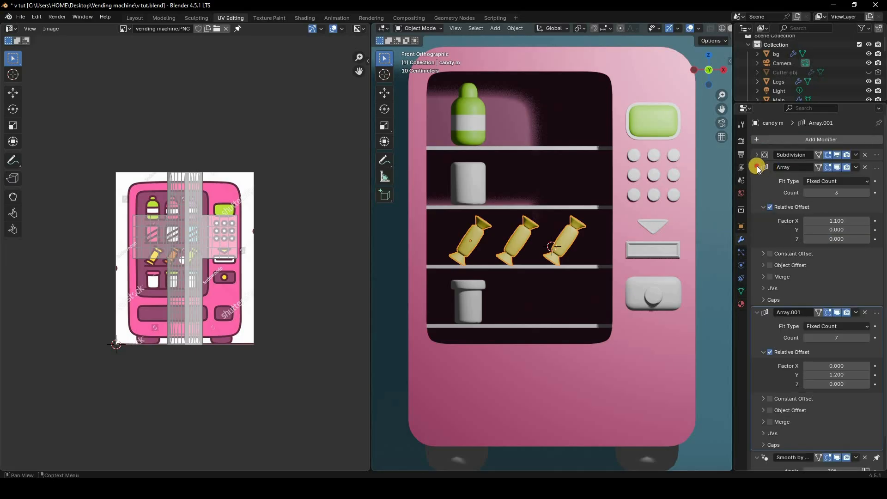
click(757, 180)
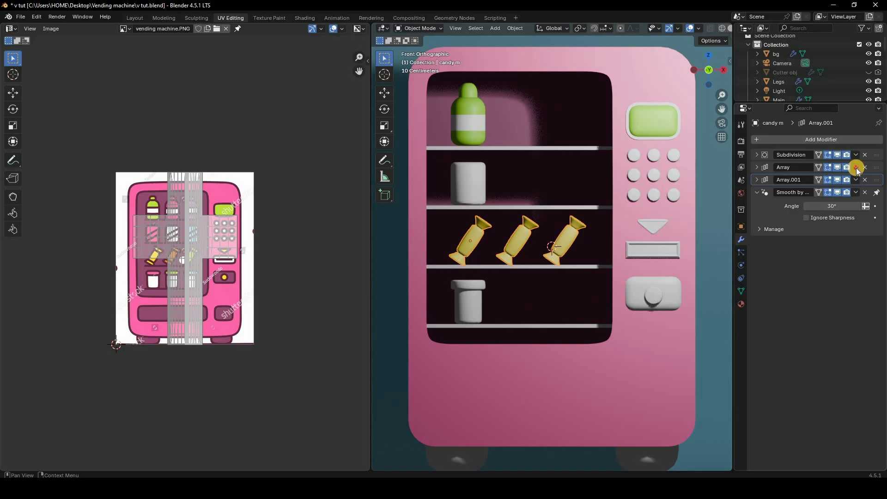
click(856, 168)
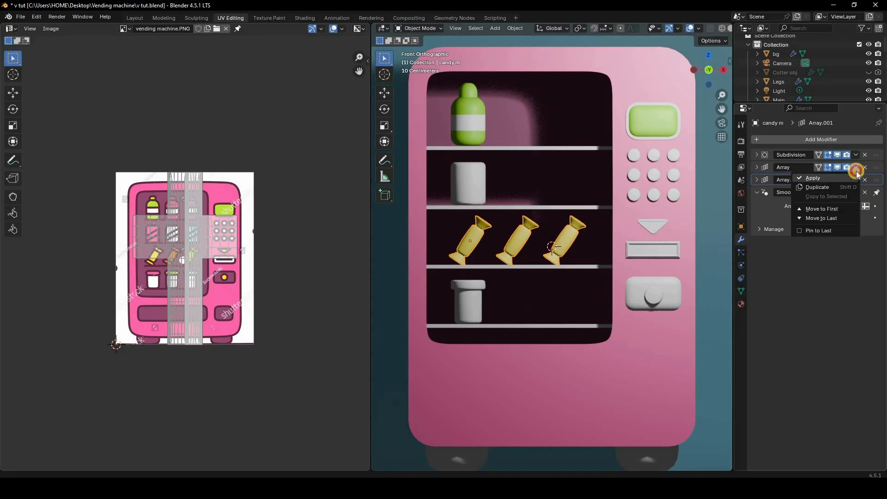
click(855, 177)
click(855, 167)
click(855, 177)
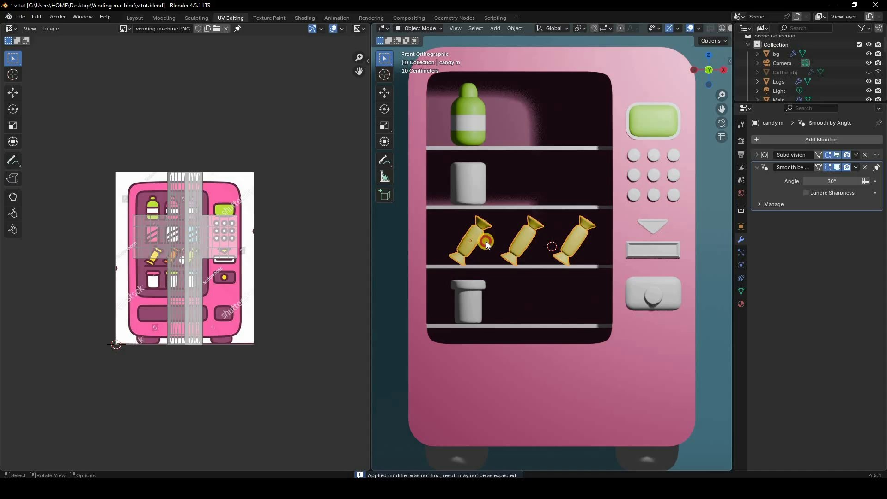
key(g)
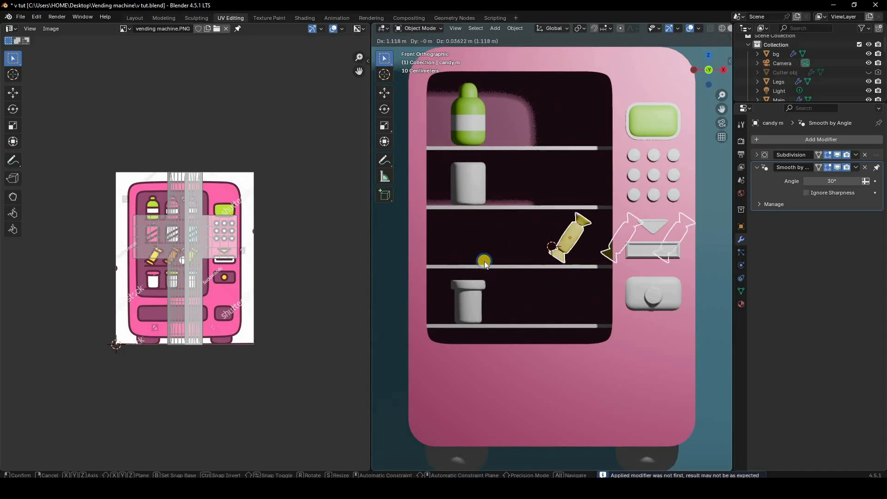
click(516, 271)
middle_drag(502, 273, 581, 258)
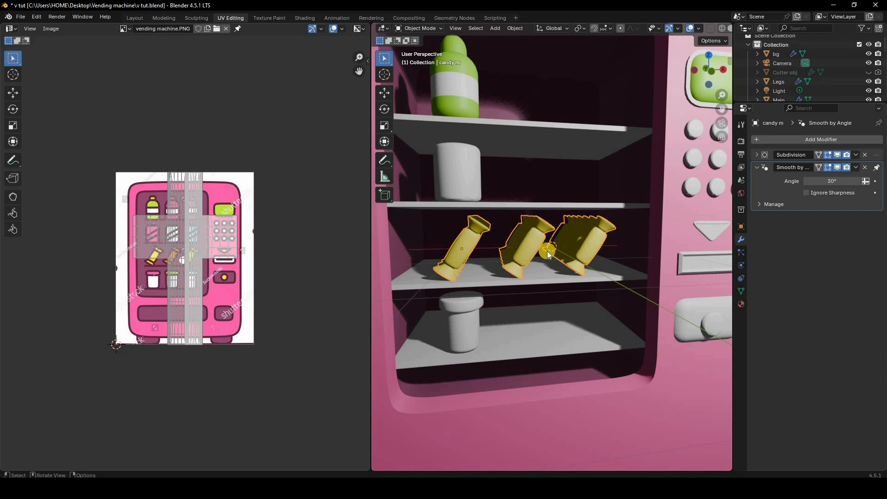
key(KP_1)
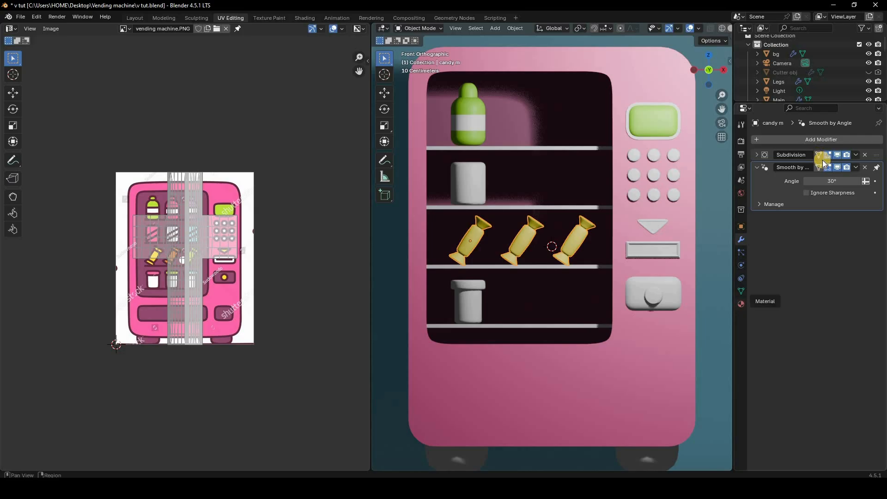
Add a second material slot with a new material to the candies and name it orange.
click(741, 304)
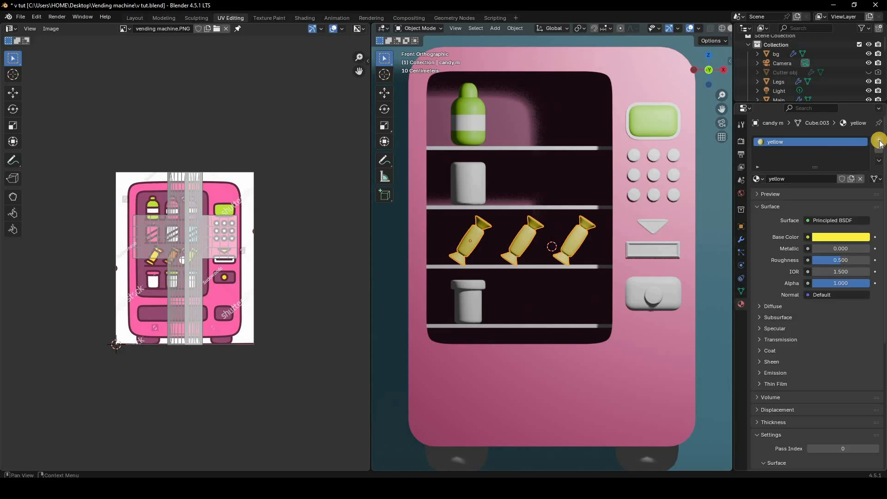
click(878, 139)
click(791, 198)
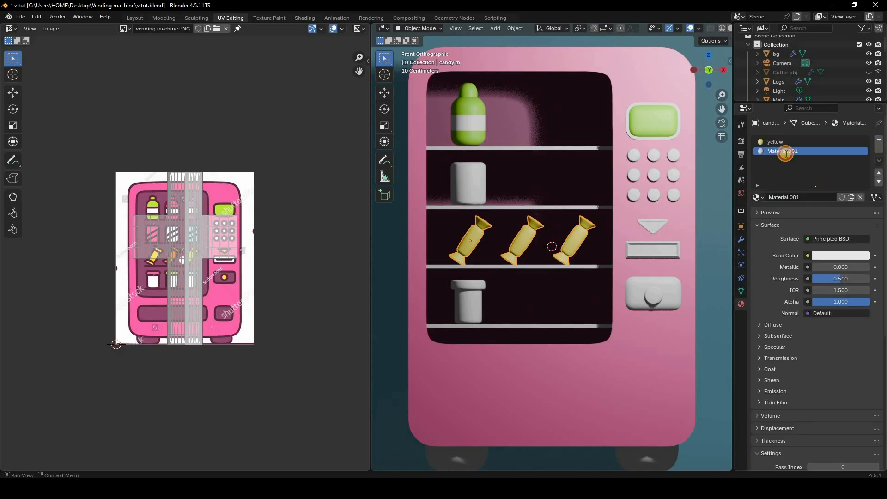
double_click(786, 154)
text(o)
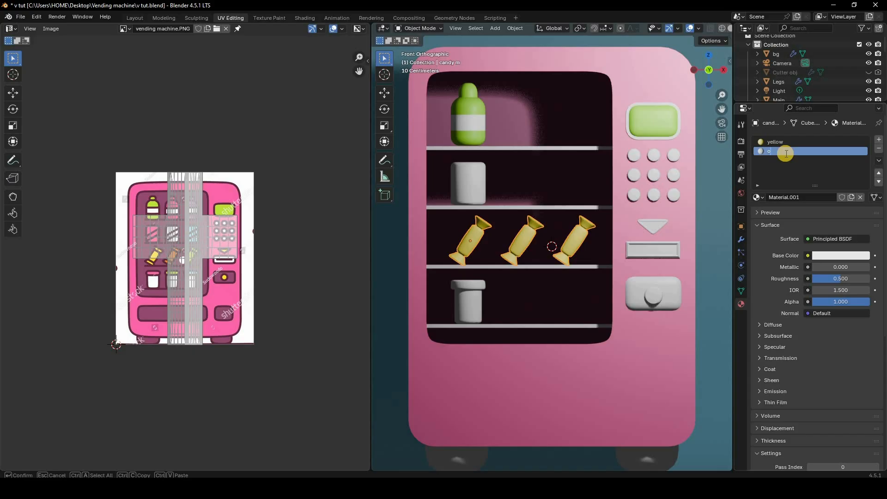
text(range)
key(Return)
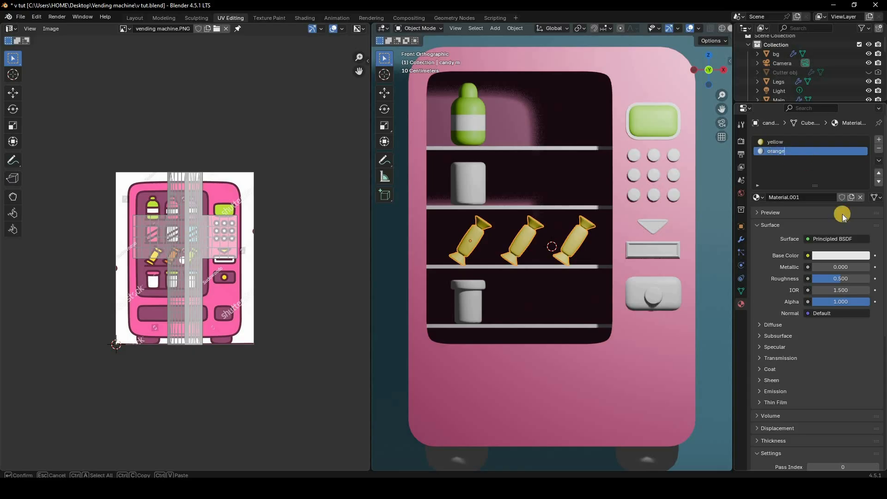
Sample the orange candy in the reference image as the orange material's base color.
click(840, 256)
click(862, 241)
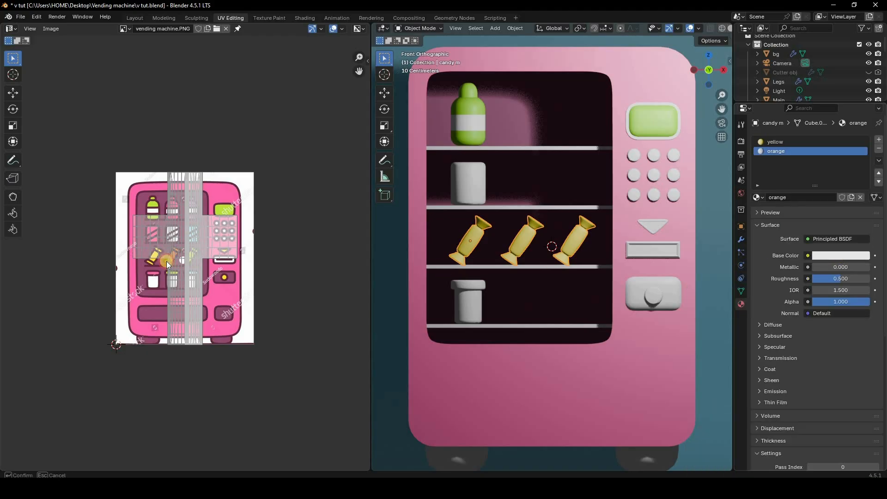
click(174, 259)
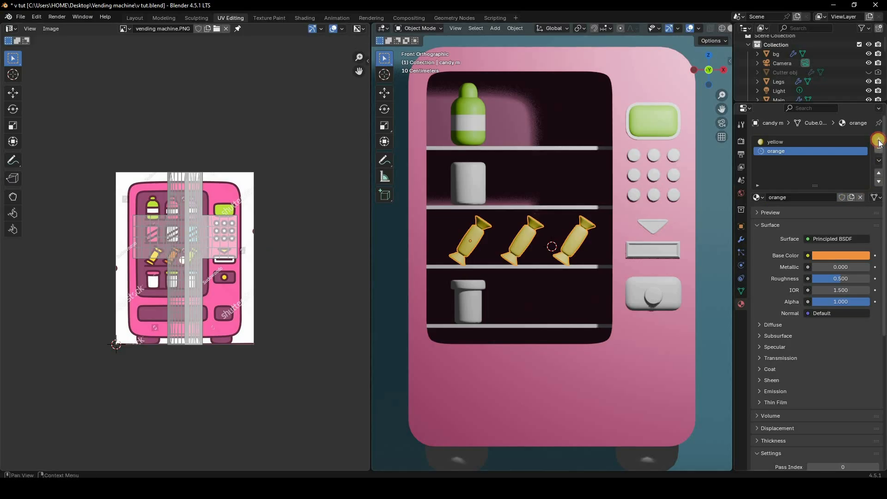
Add a third material slot to the candies and fill it with the existing screen material.
click(879, 139)
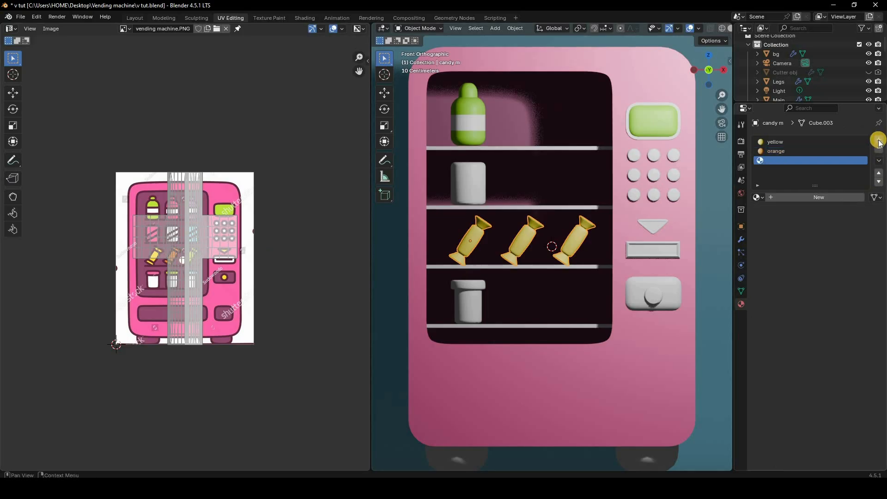
click(759, 198)
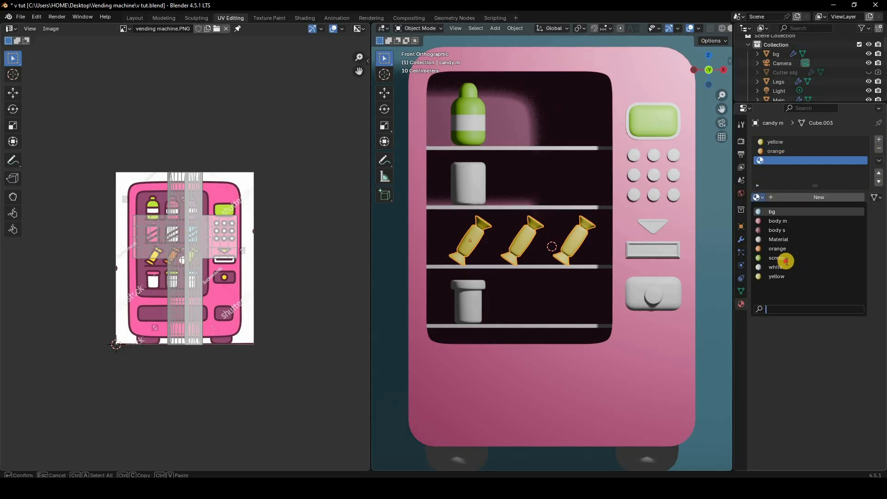
click(786, 257)
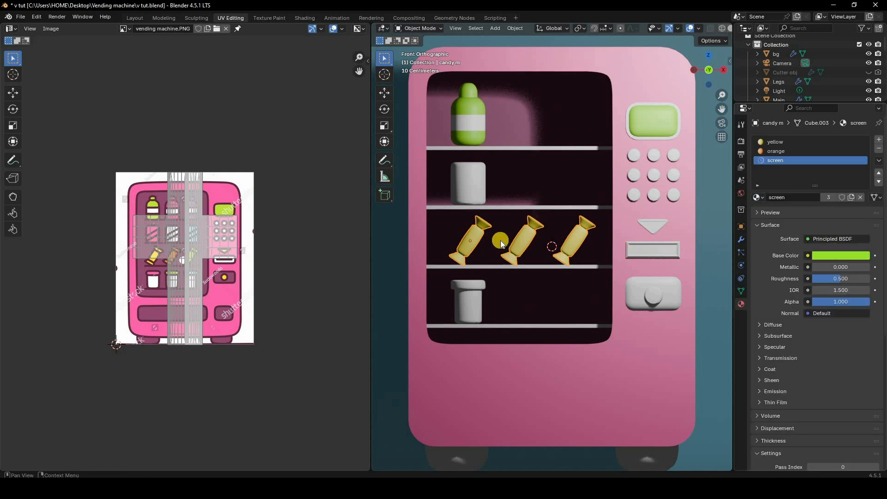
Select all faces of the middle candy column in Edit Mode and assign the orange material to them.
key(Tab)
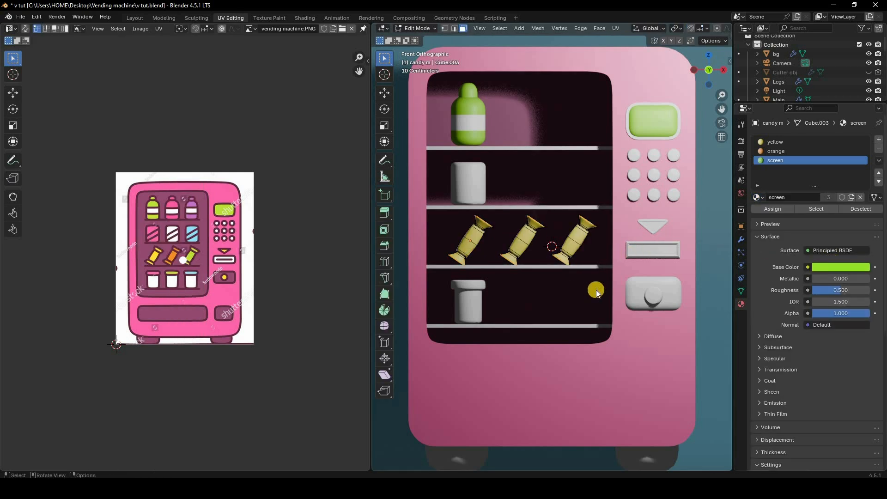
key(z)
click(537, 289)
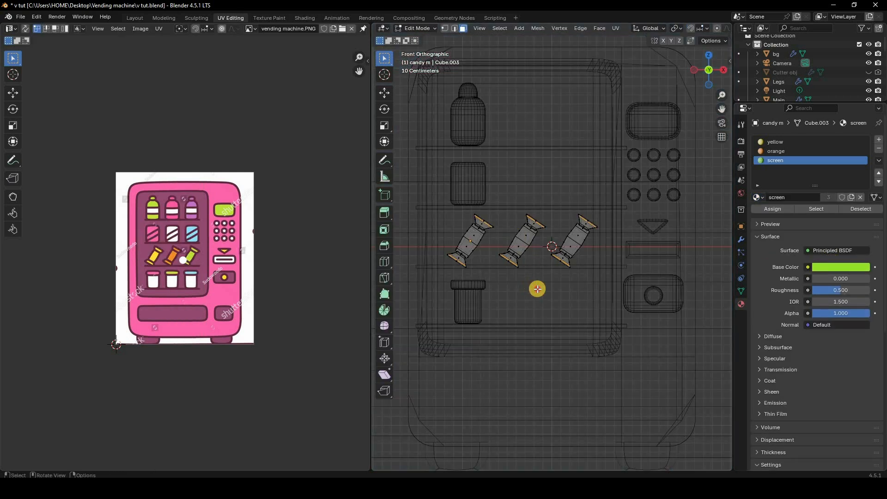
drag(496, 187, 557, 299)
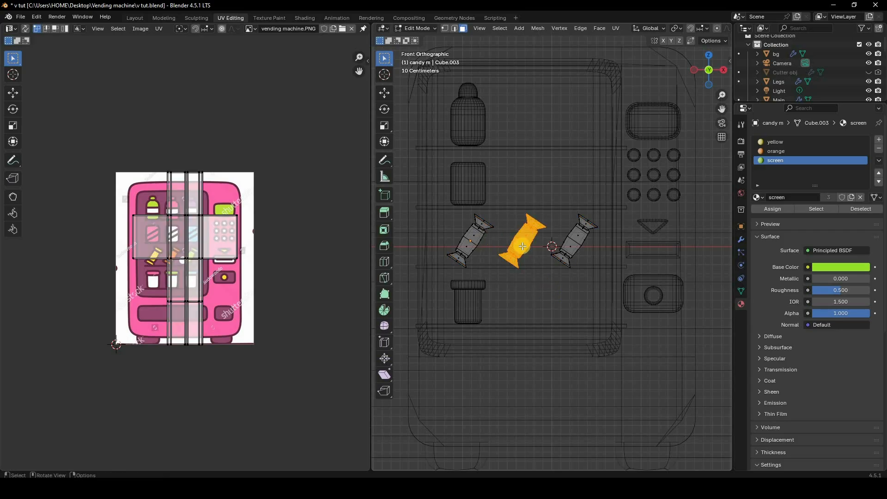
click(775, 152)
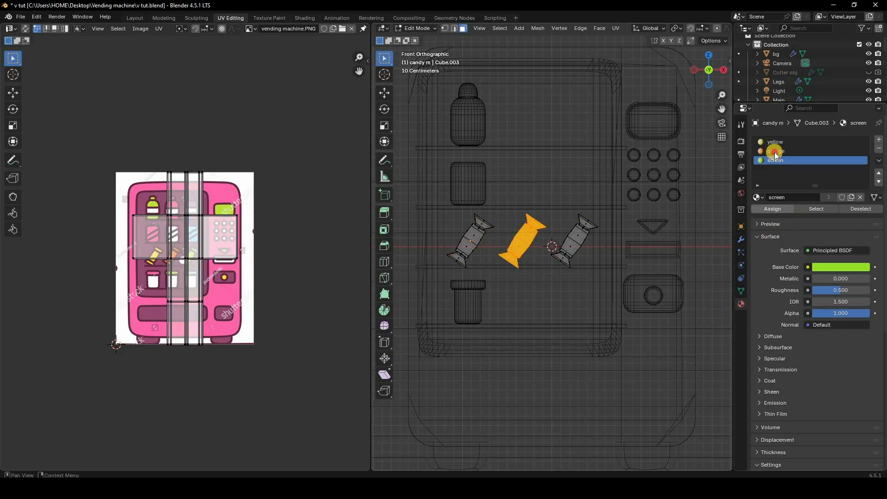
click(775, 209)
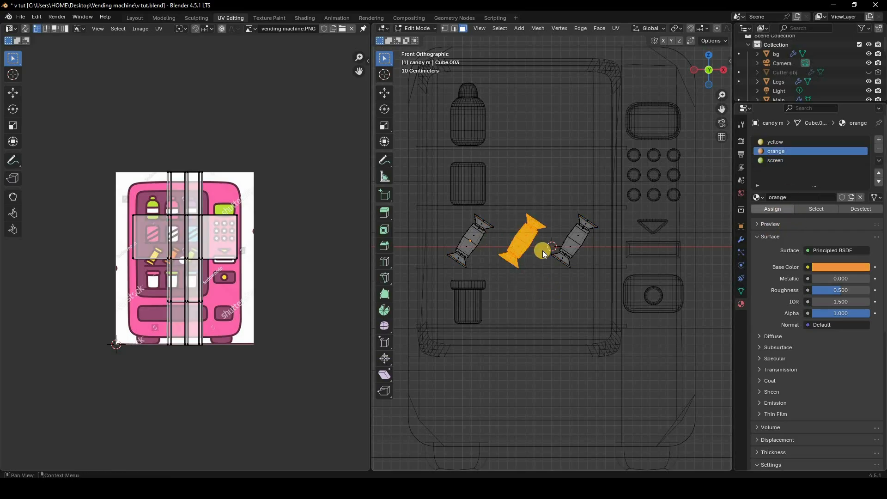
key(z)
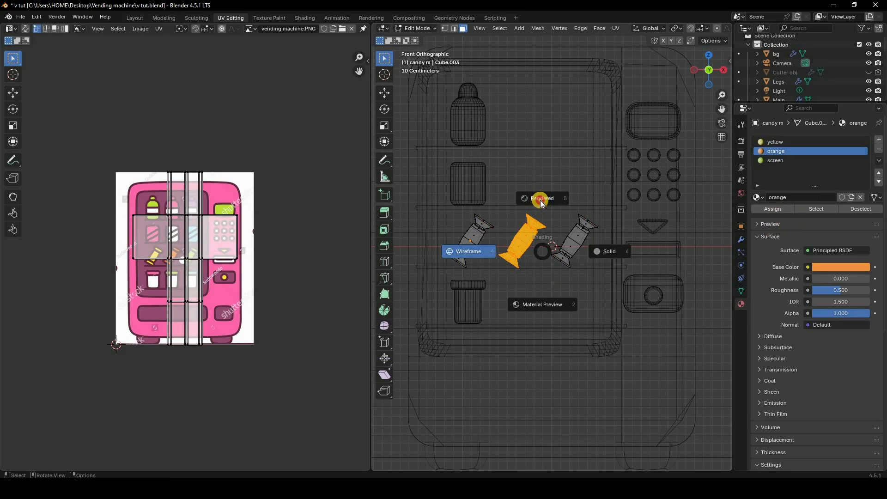
key(8)
click(776, 210)
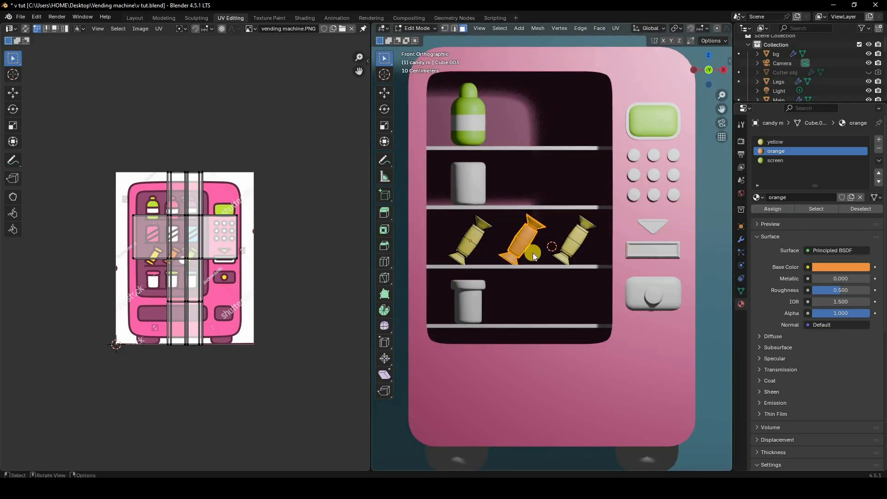
Select all faces of the third candy column in Edit Mode and assign the screen material to them.
key(z)
key(4)
key(b)
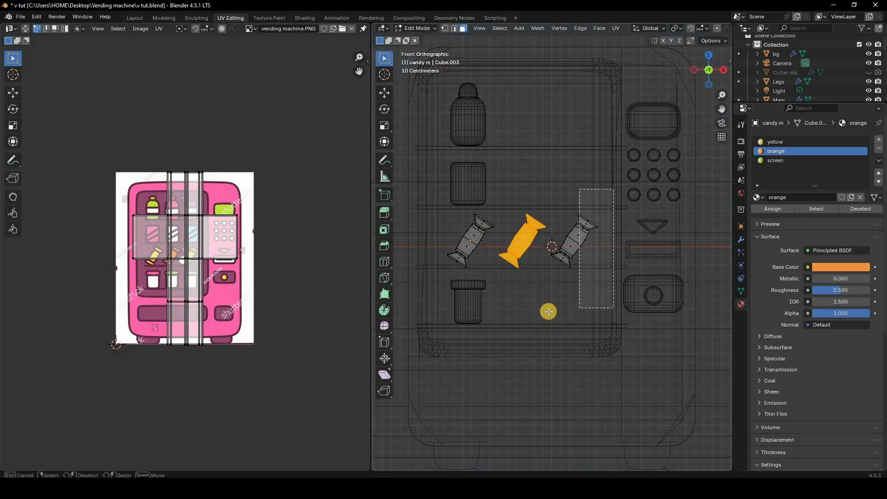
drag(579, 308, 548, 312)
key(z)
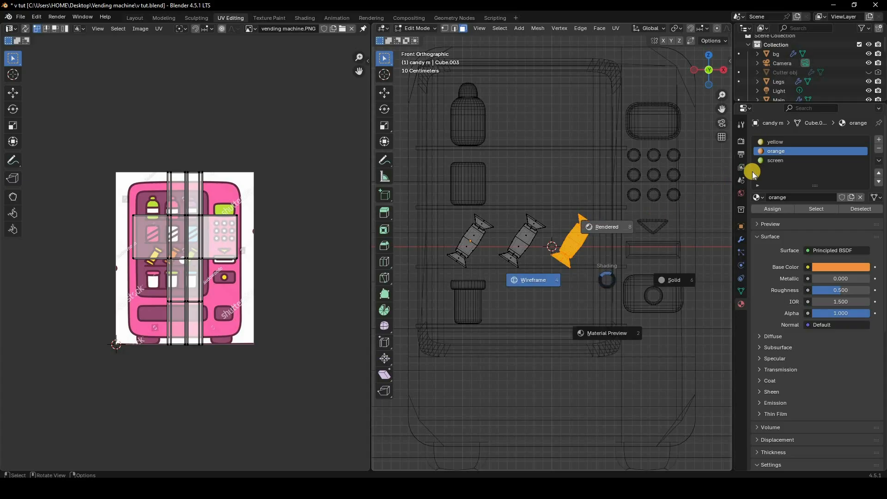
key(8)
click(776, 160)
click(813, 208)
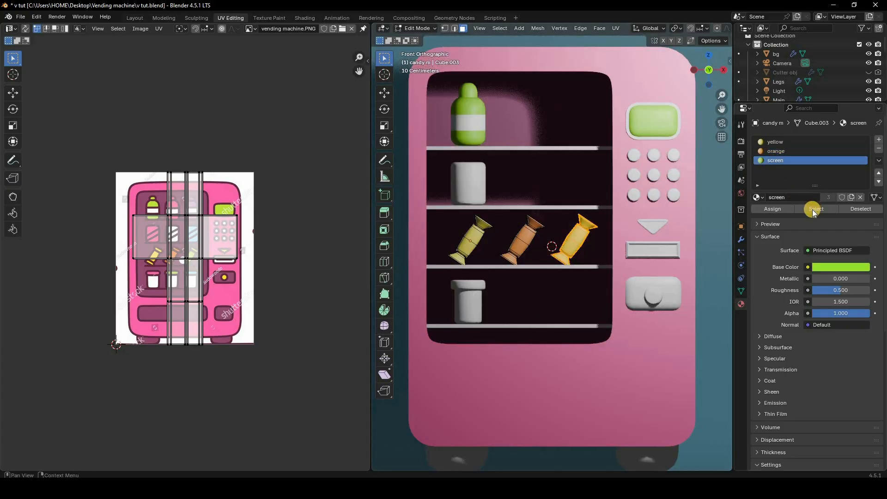
click(772, 208)
click(522, 232)
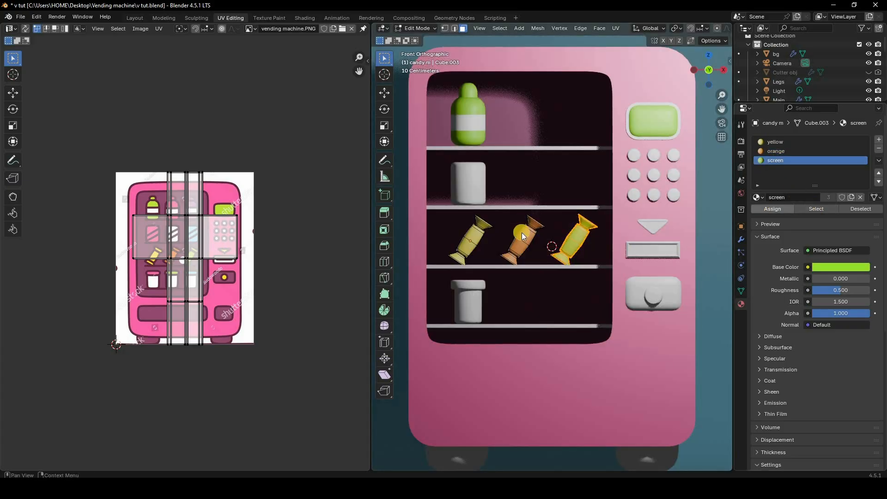
key(Tab)
click(572, 243)
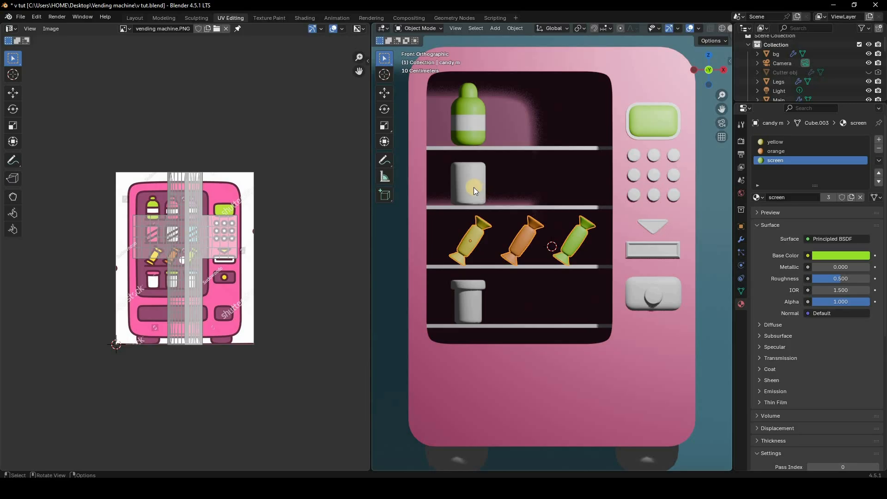
Add a new material to the can on the second shelf and name it can.
click(465, 295)
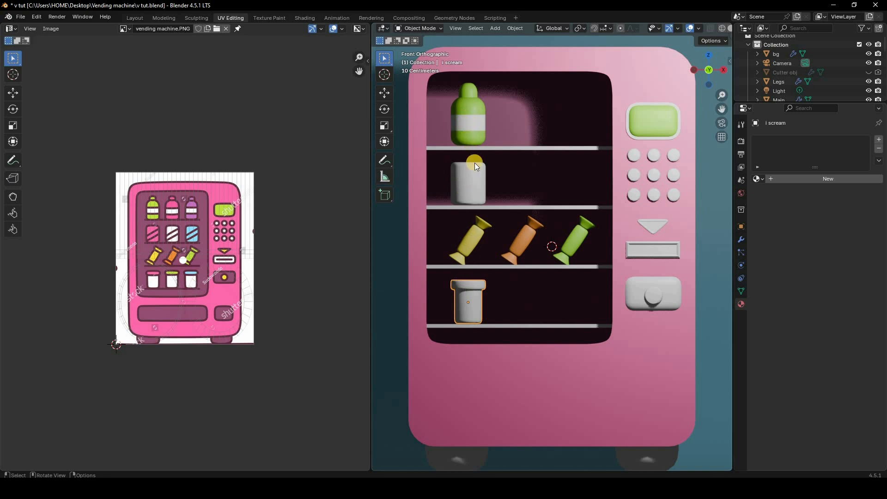
click(469, 186)
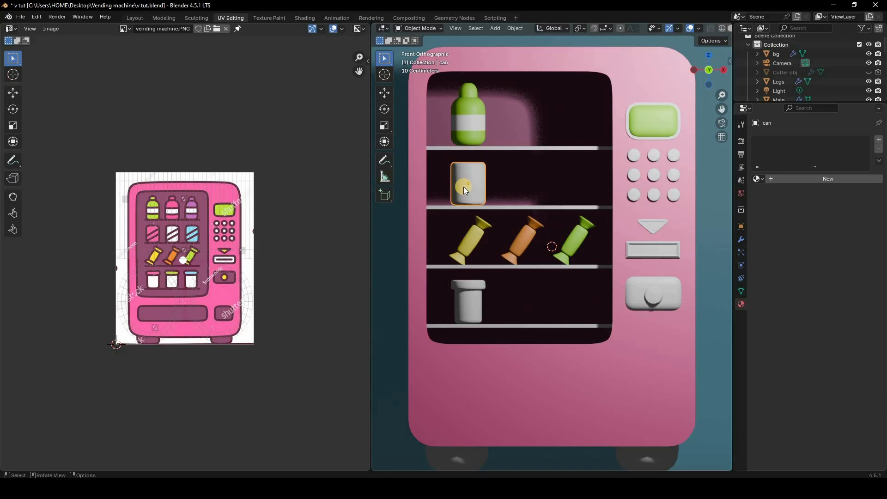
click(830, 183)
double_click(801, 139)
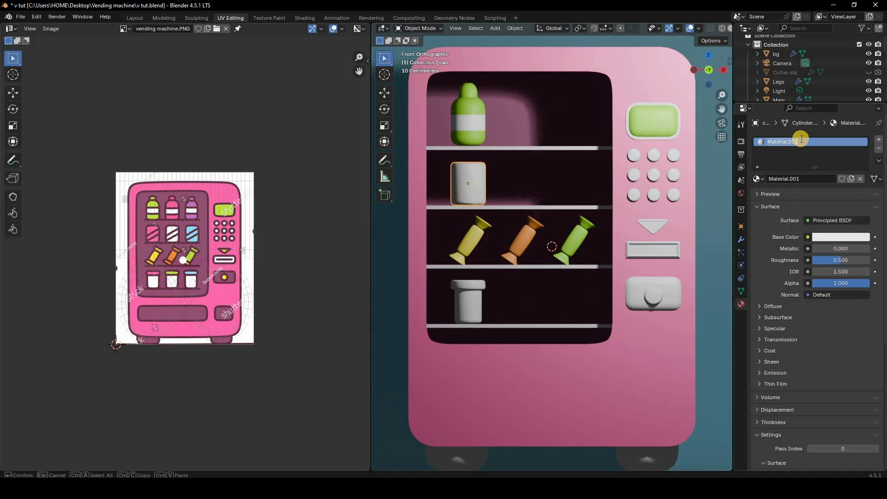
text(can)
Sample the pink can in the reference image as the can material's base color.
click(841, 235)
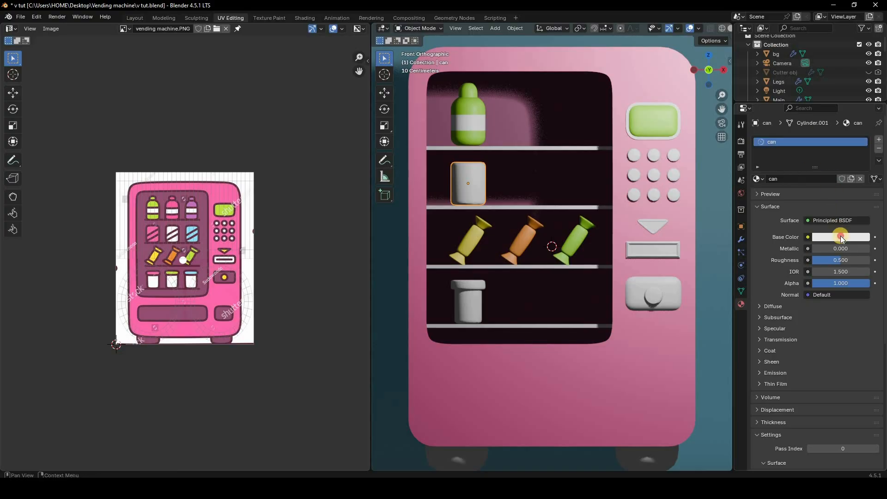
click(860, 226)
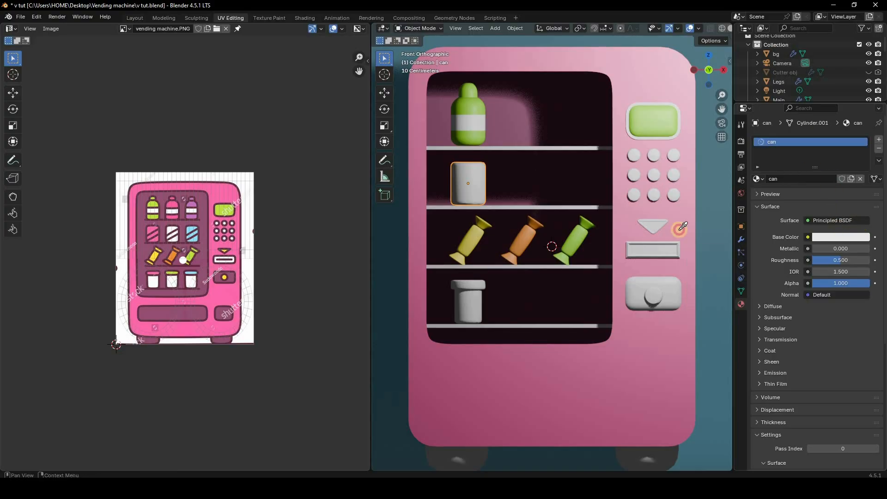
click(149, 233)
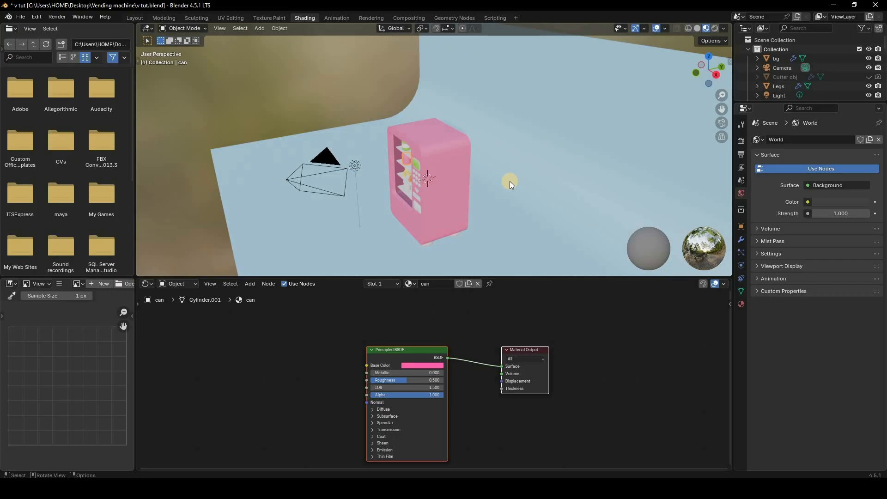
Duplicate the can material's Principled BSDF node below the original and set the duplicate's base color to black.
key(KP_1)
scroll(532, 187, up, 4)
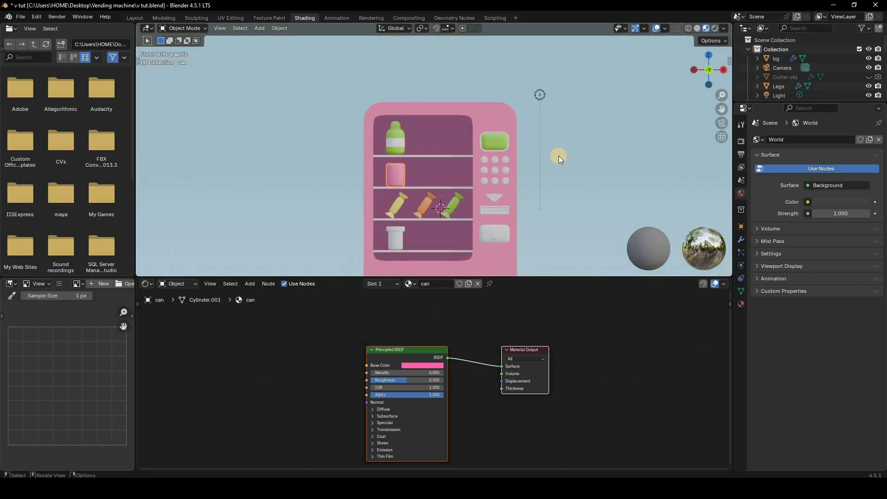
shift+middle_drag(558, 156, 551, 115)
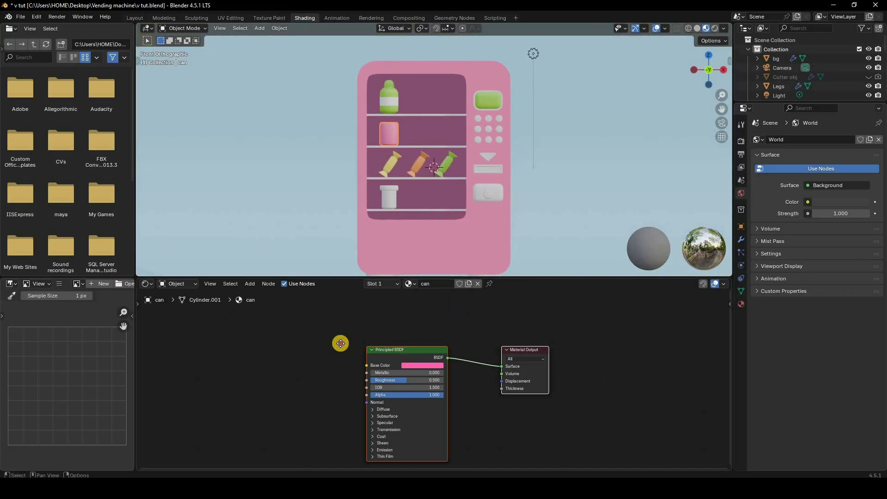
drag(391, 352, 341, 344)
key(shift+d)
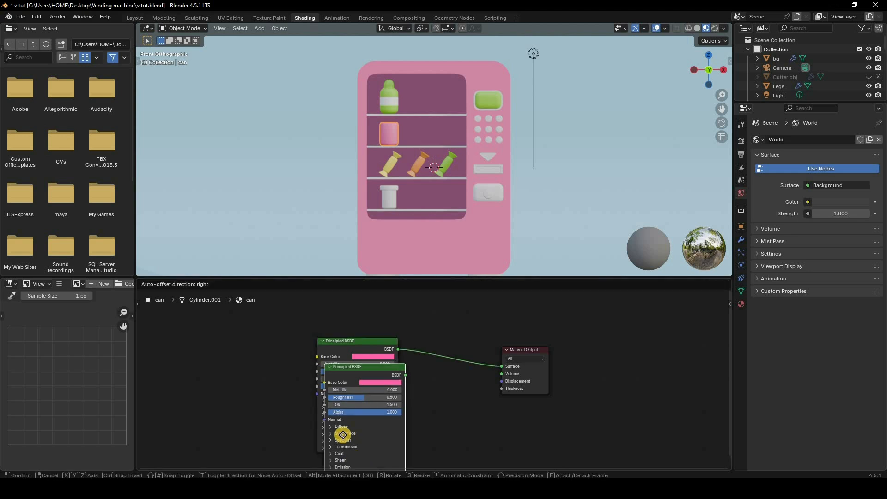
click(375, 449)
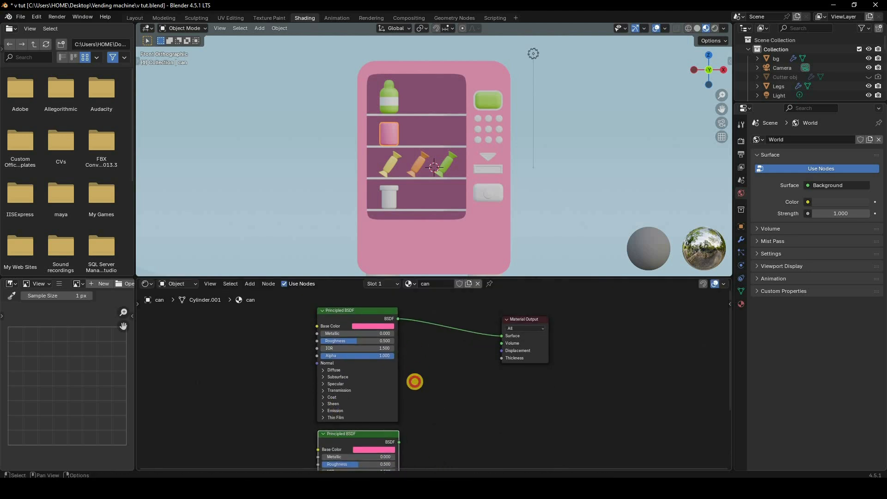
click(373, 449)
drag(414, 349, 414, 391)
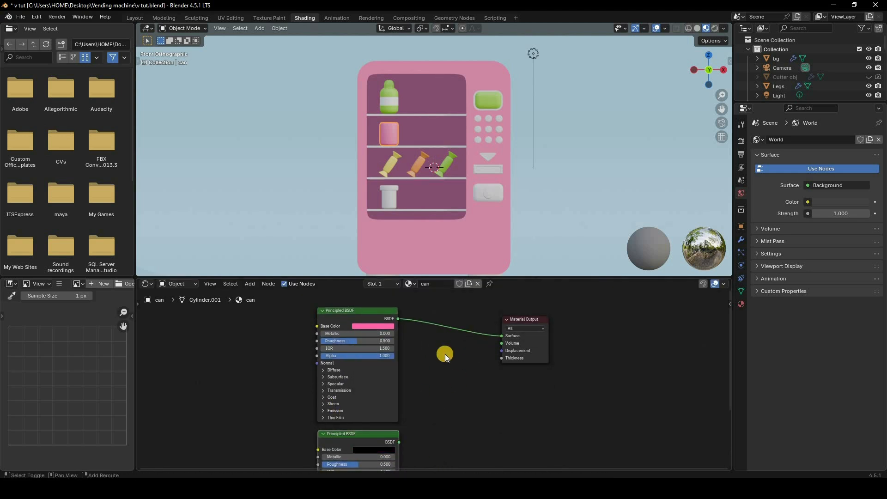
Insert a Mix Shader before the Material Output and connect the black Principled BSDF to its second shader input.
key(shift+a)
key(Escape)
key(shift+a)
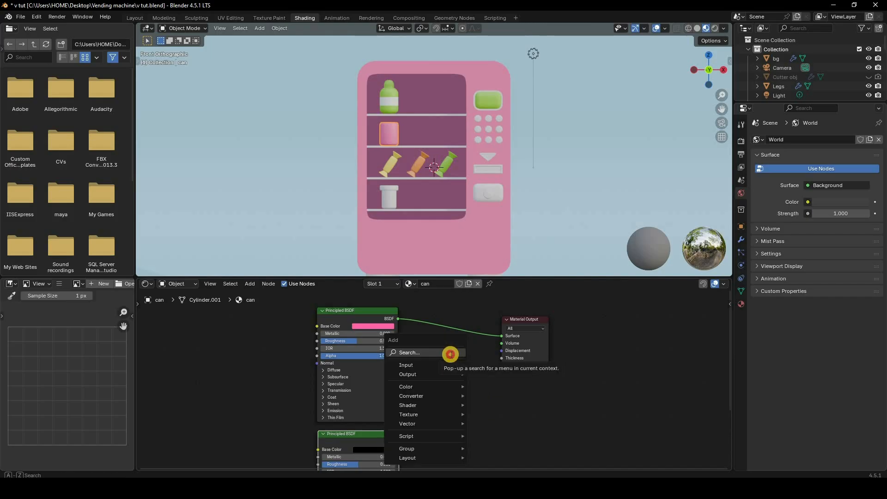
click(451, 355)
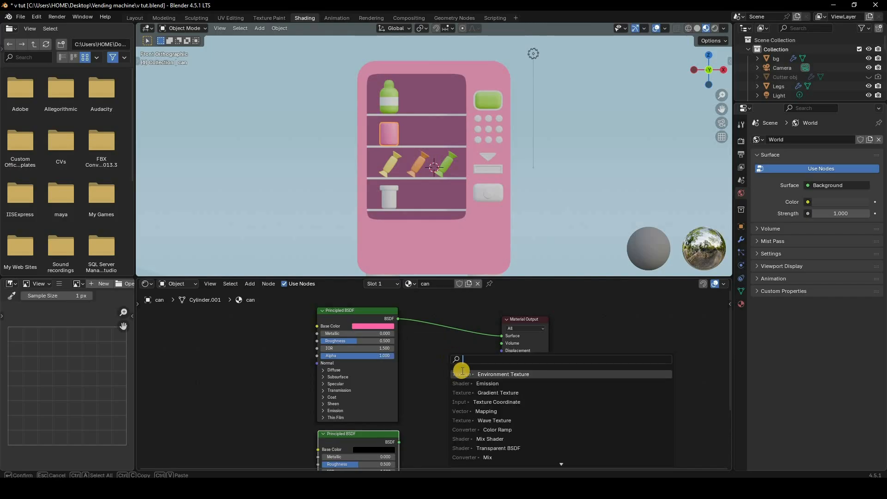
text(mix)
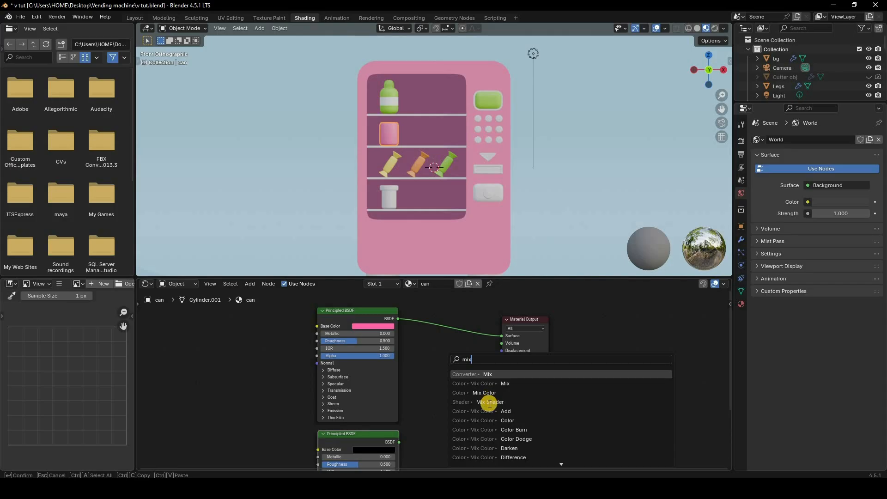
key(Down)
key(Down)
key(Return)
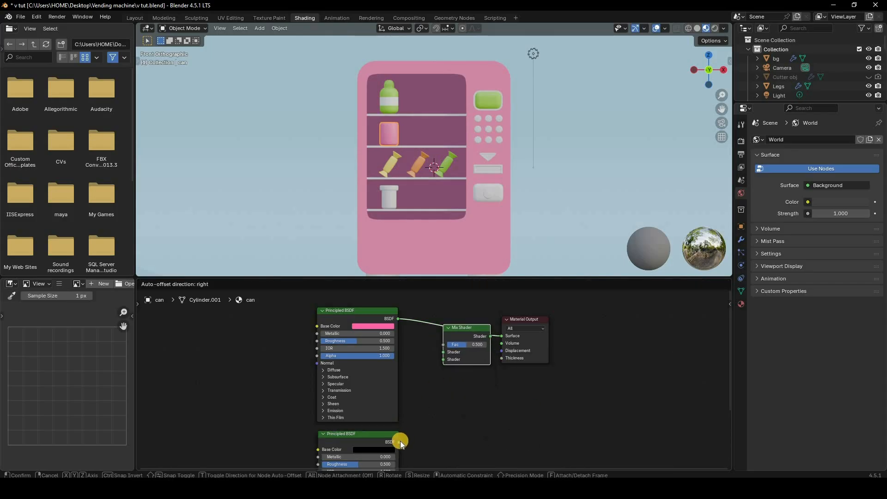
click(398, 349)
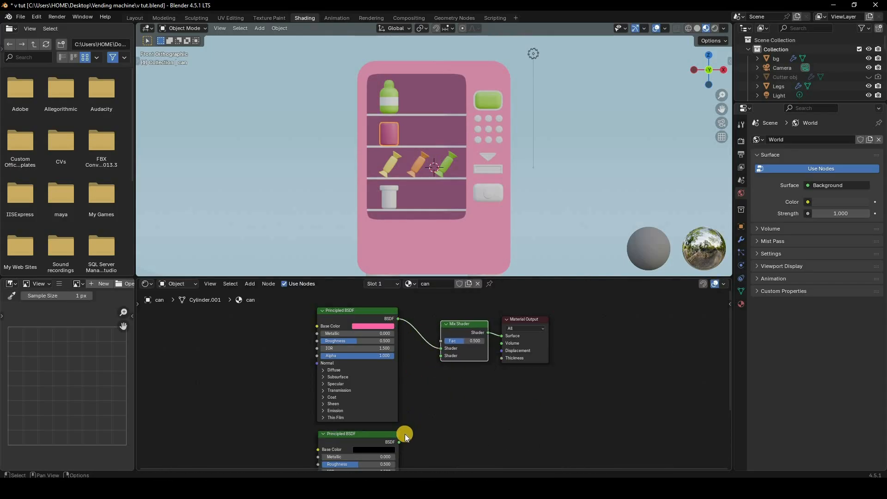
drag(399, 441, 441, 356)
drag(317, 326, 311, 325)
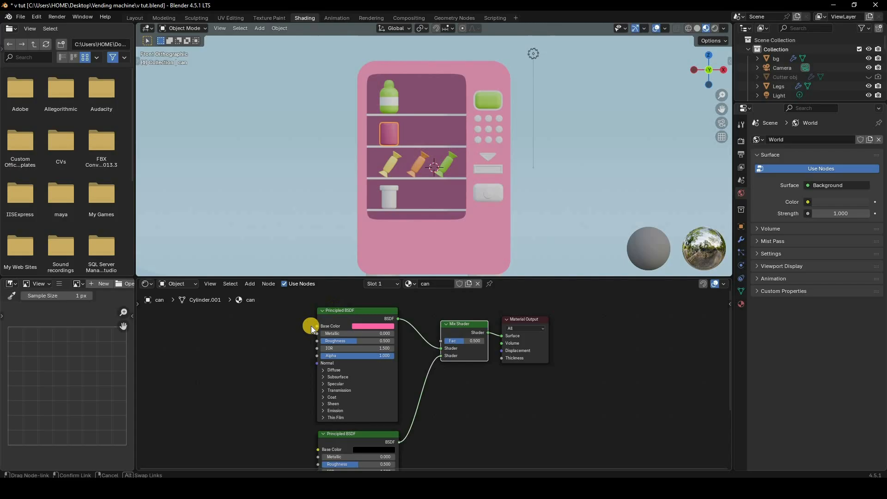
Add a Color Ramp node and connect its Color output to the Mix Shader's Fac input.
middle_drag(248, 347, 247, 350)
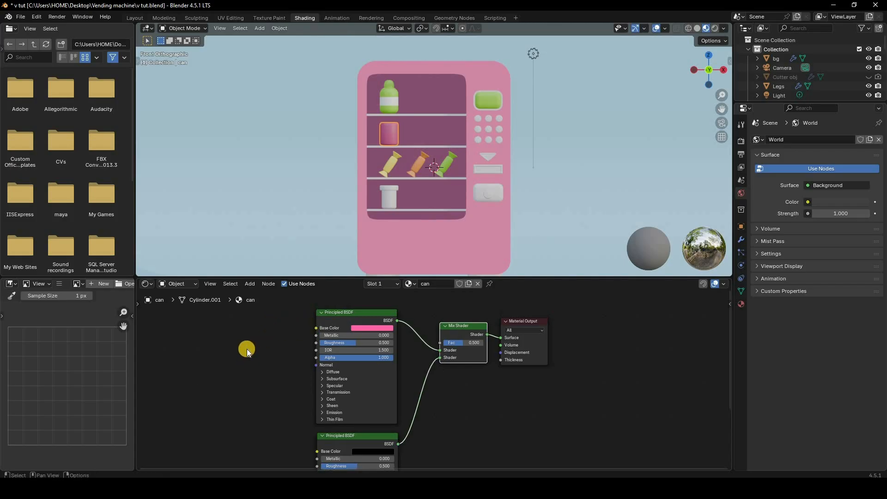
key(shift+a)
text(c)
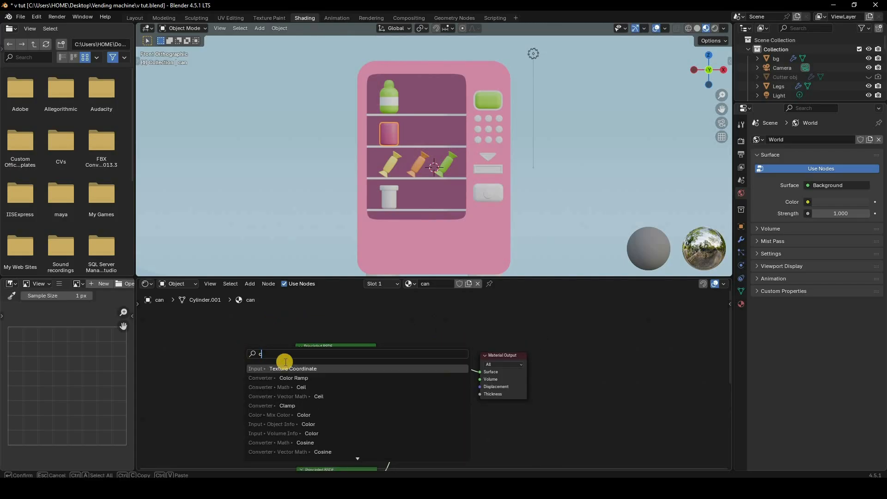
text(olo)
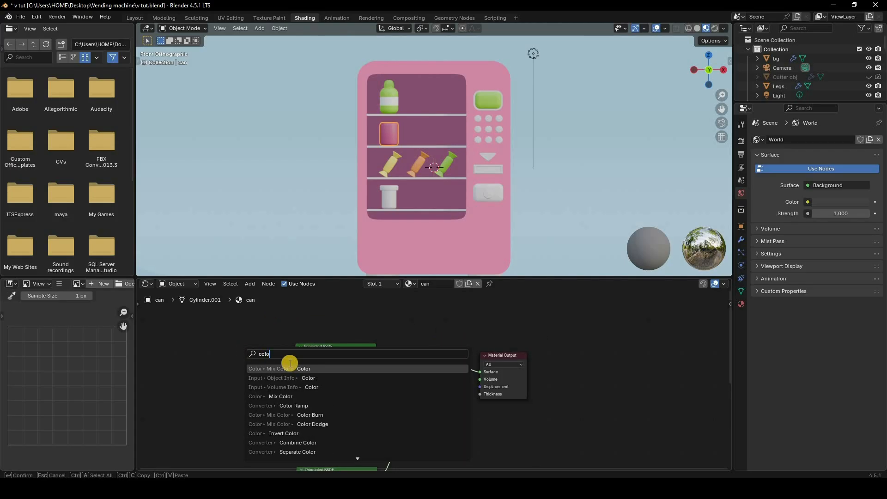
text(r ra)
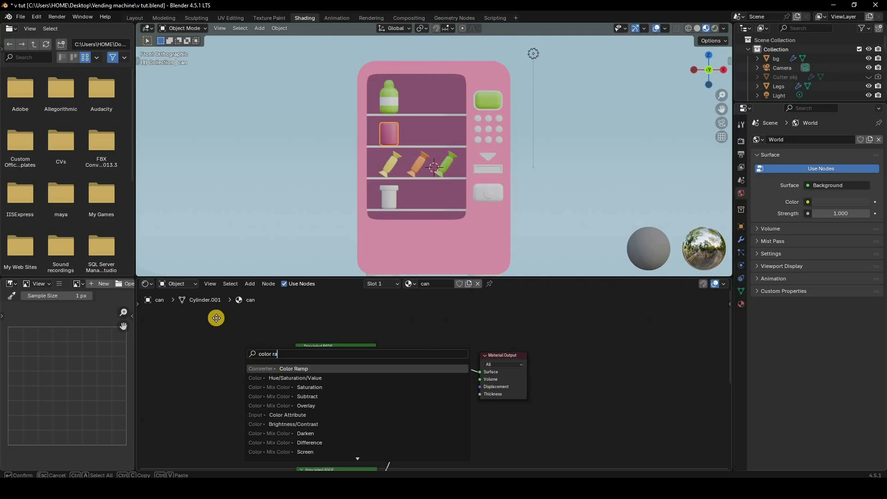
key(Return)
click(282, 325)
drag(282, 324, 419, 376)
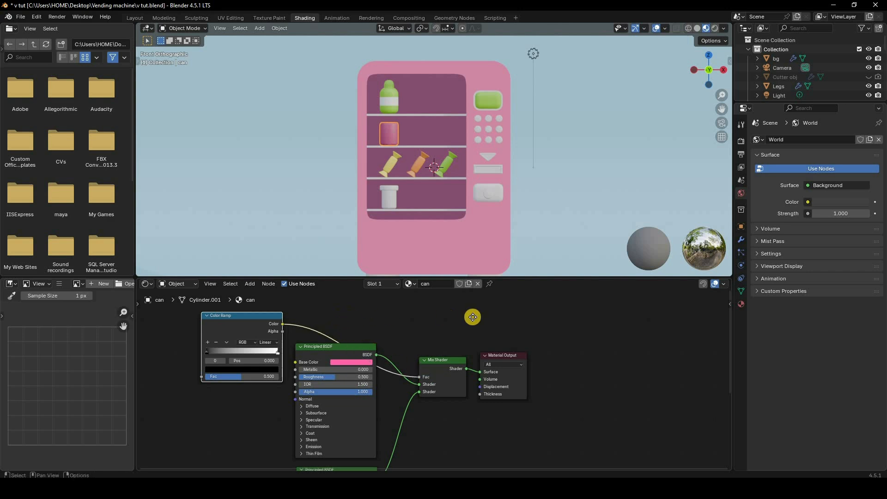
Add a Mapping node in front of the Color Ramp.
middle_drag(139, 344, 262, 344)
key(shift+a)
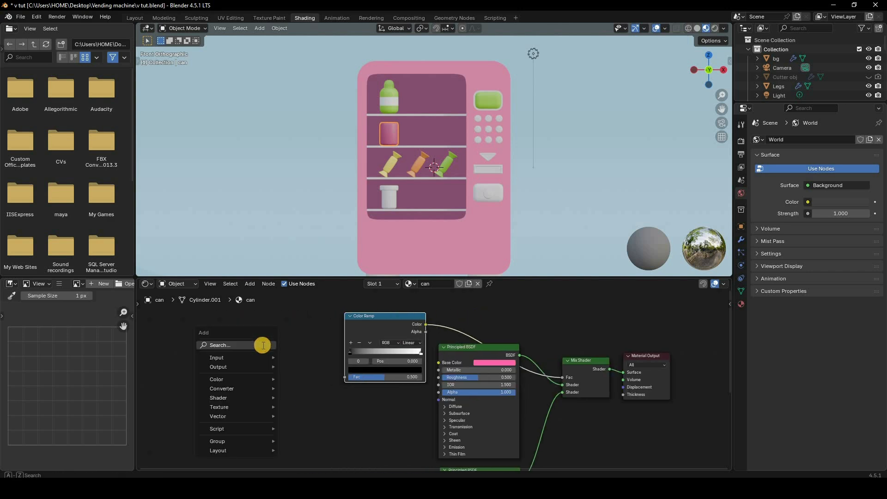
click(263, 345)
text(mapp)
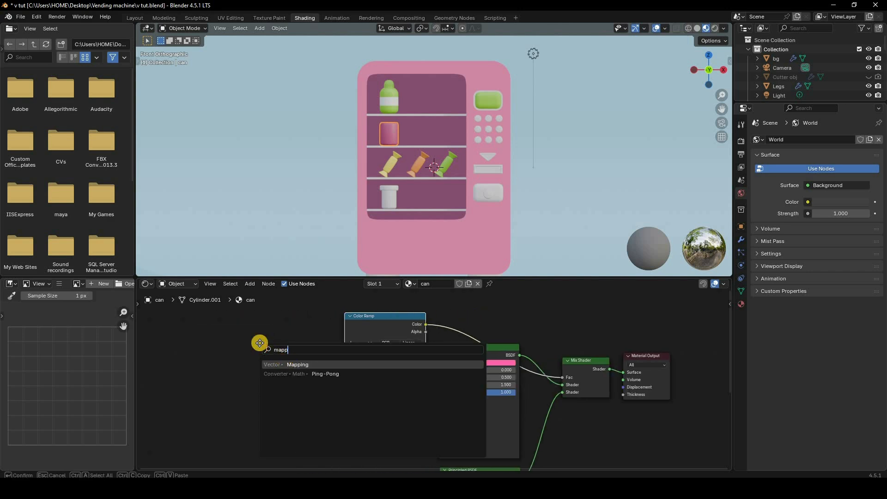
key(Return)
click(220, 333)
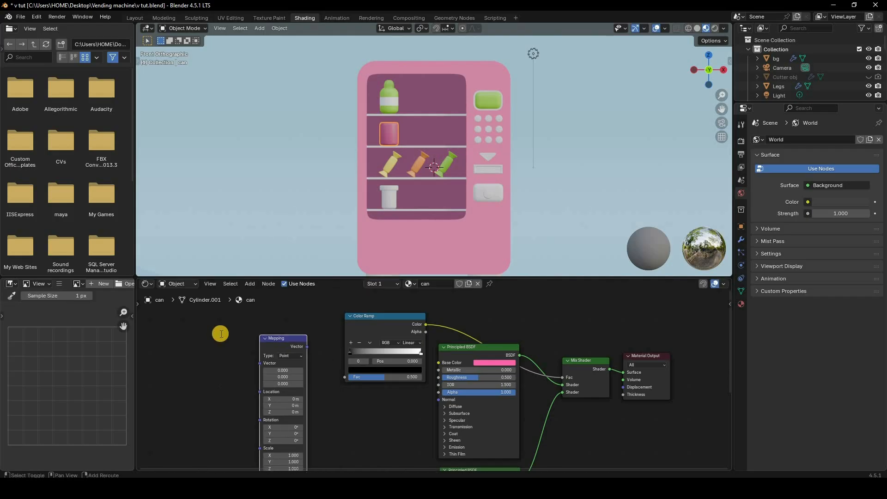
Add a Texture Coordinate node in front of the Mapping node.
key(shift+a)
click(221, 334)
text(tex)
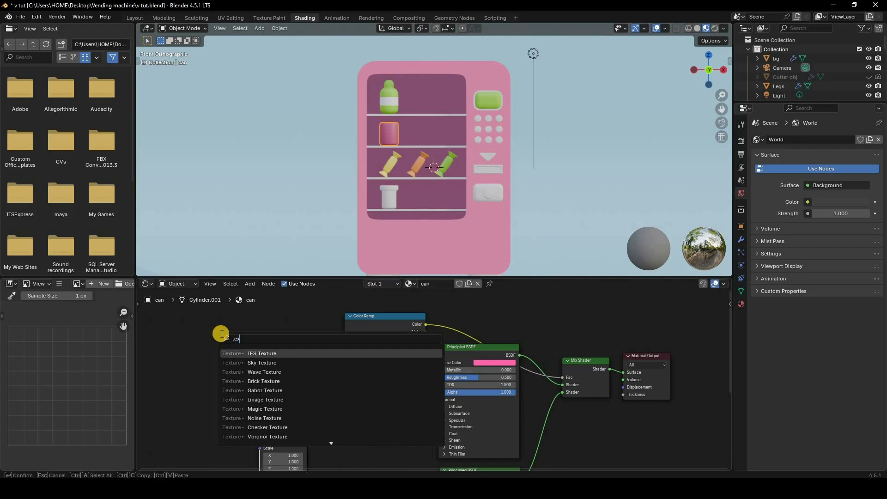
text(ture coord)
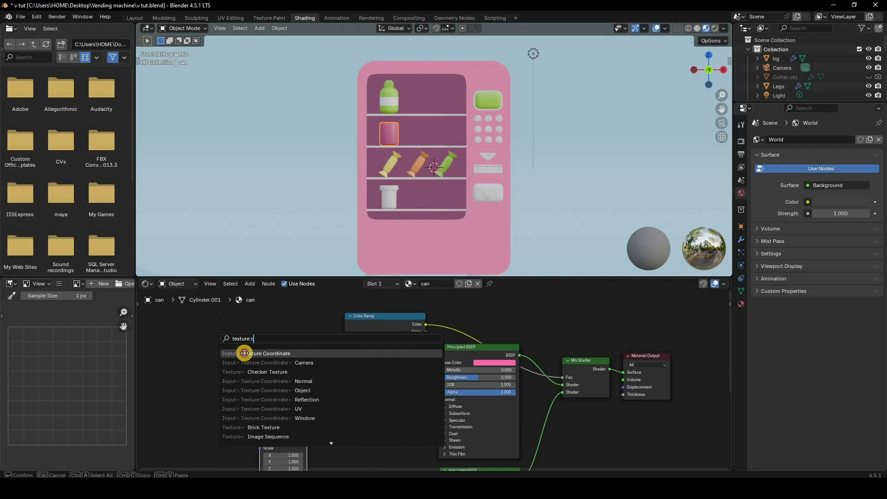
key(Return)
click(223, 356)
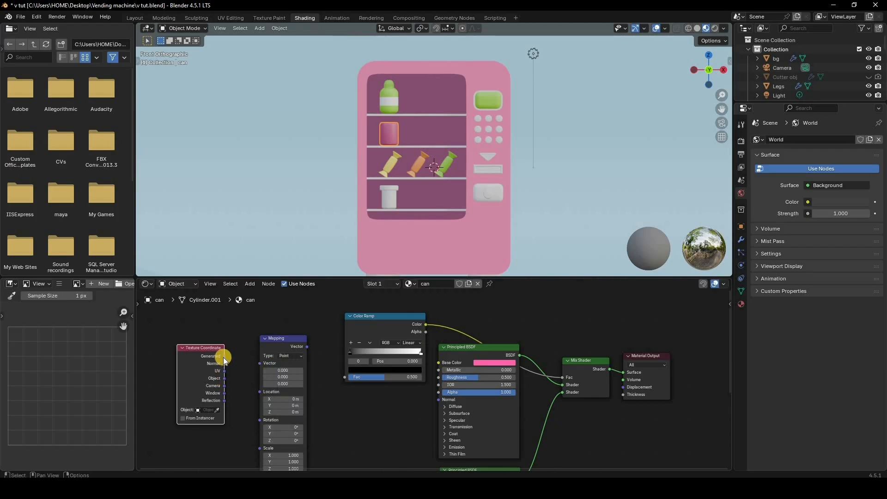
Connect the Generated coordinates to the Mapping vector and the Mapping output to the Color Ramp's Fac, and space the nodes out.
drag(225, 356, 260, 370)
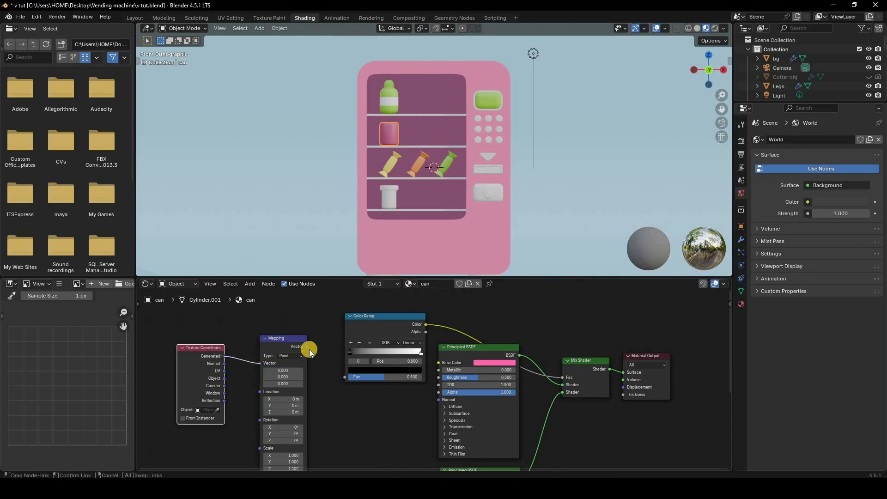
drag(345, 377, 258, 336)
drag(203, 347, 189, 326)
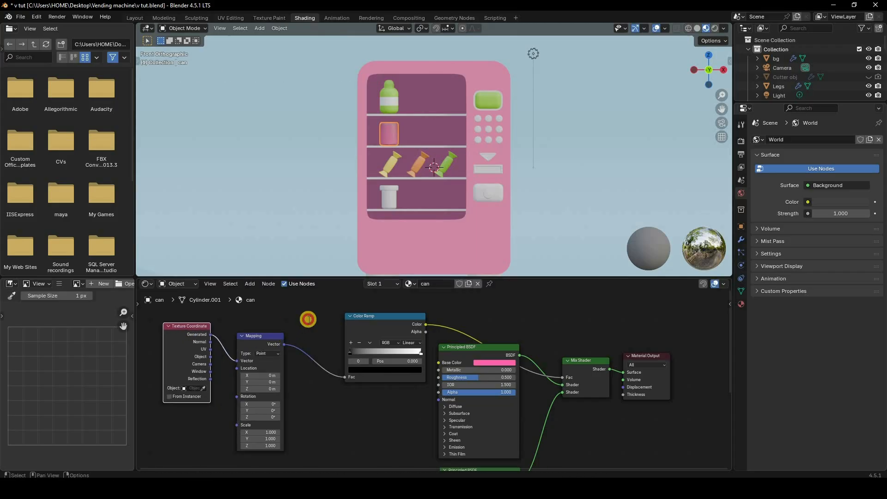
Insert a Gradient Texture node between the Mapping and Color Ramp nodes of the can material.
key(shift+a)
text(gradi)
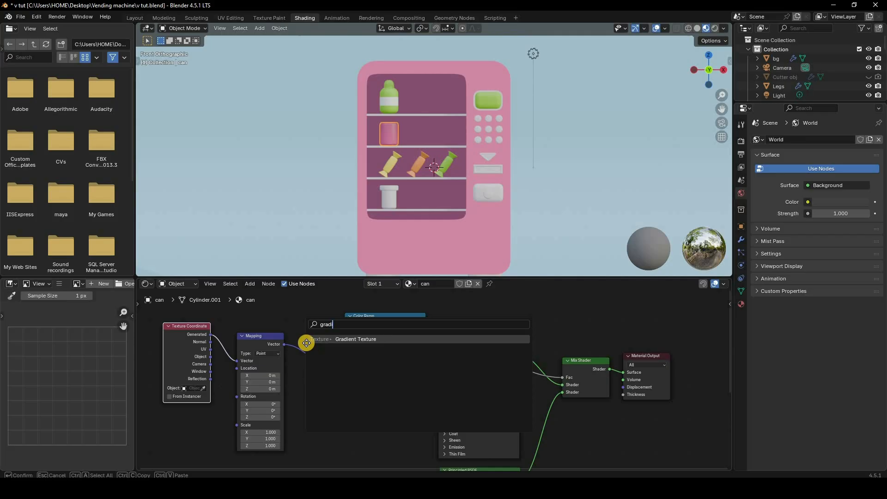
key(Return)
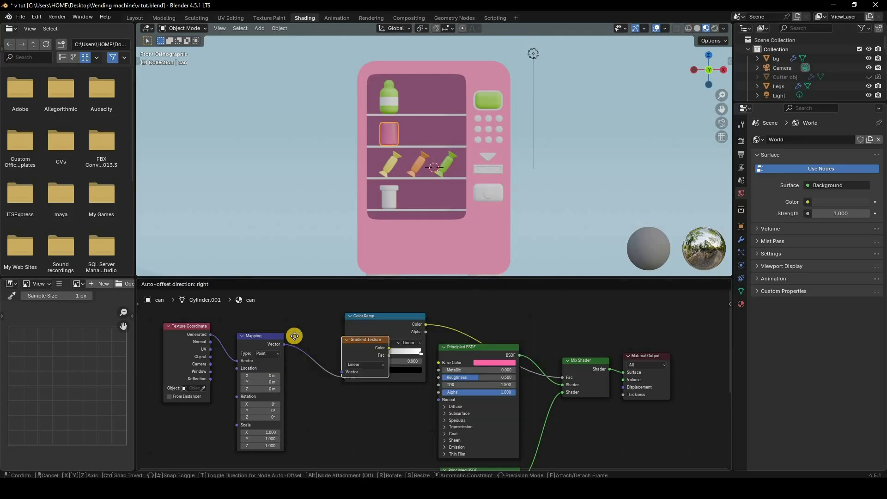
click(304, 323)
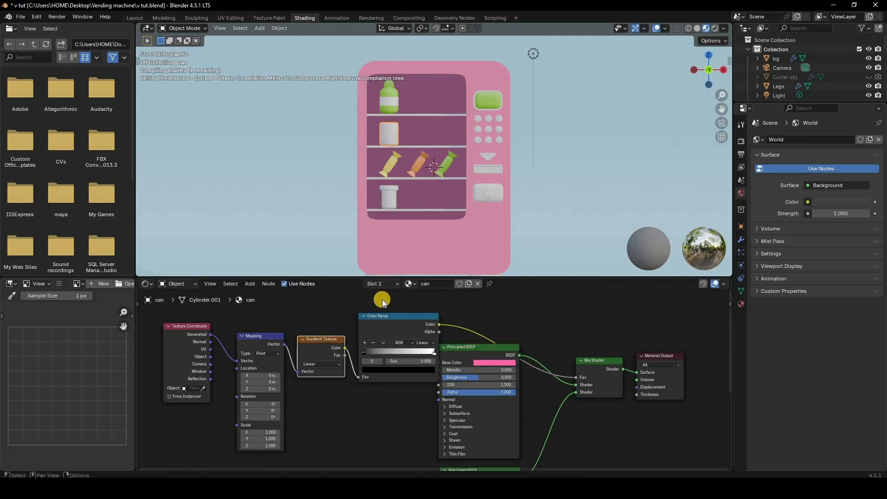
Set the Color Ramp interpolation to Constant and move its white stop to about 0.468.
scroll(423, 332, up, 2)
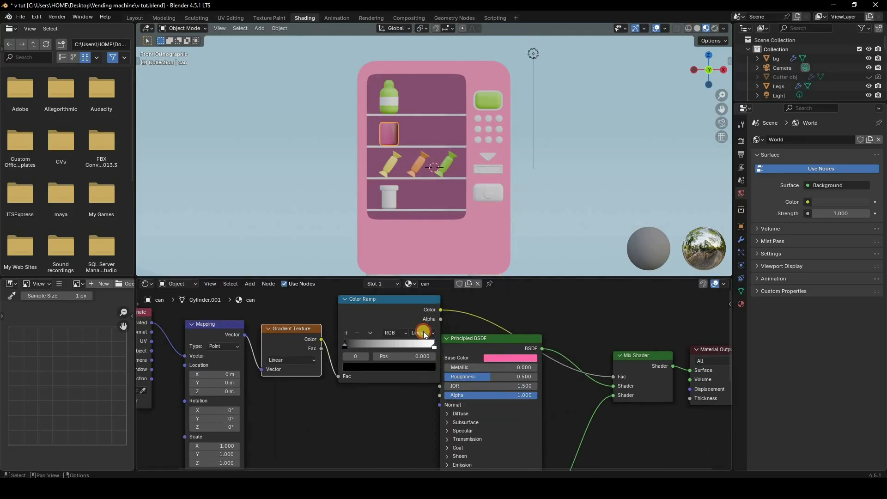
click(423, 331)
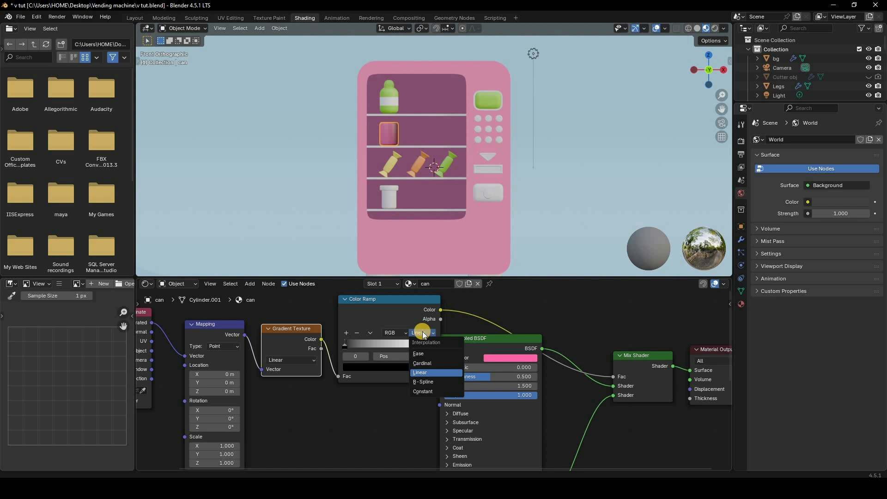
click(422, 392)
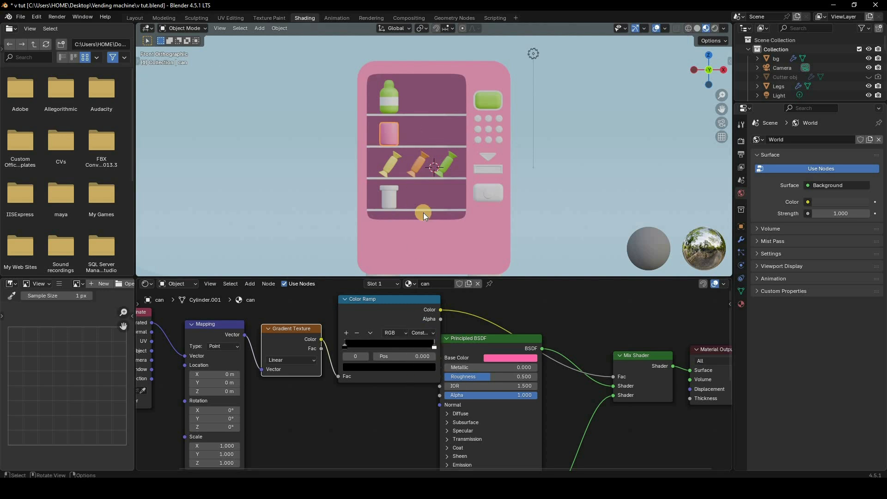
scroll(423, 214, up, 5)
drag(434, 344, 381, 348)
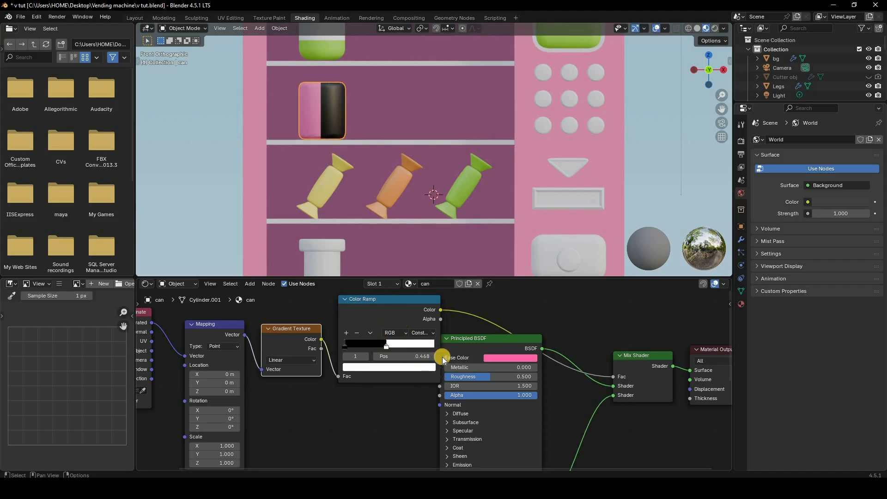
Move the Color Ramp clear of the Principled BSDF and swap the two shader inputs of the Mix Shader.
drag(436, 355, 520, 399)
scroll(520, 399, down, 6)
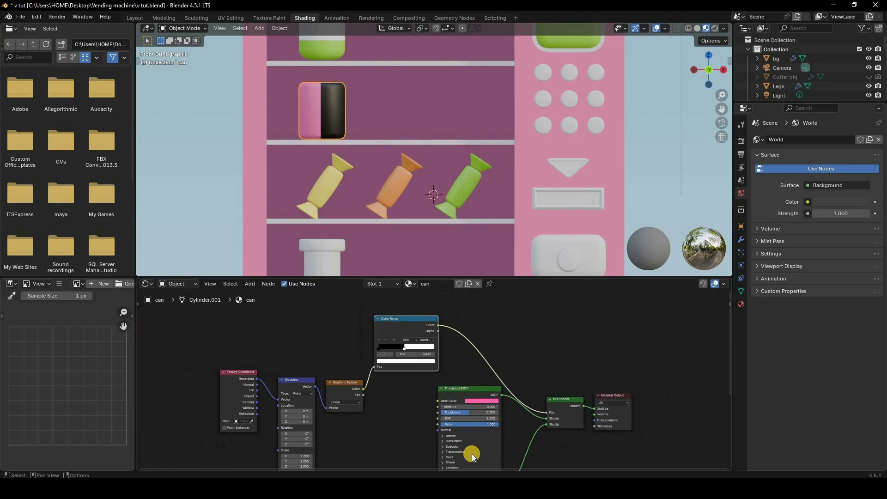
middle_drag(462, 419, 426, 415)
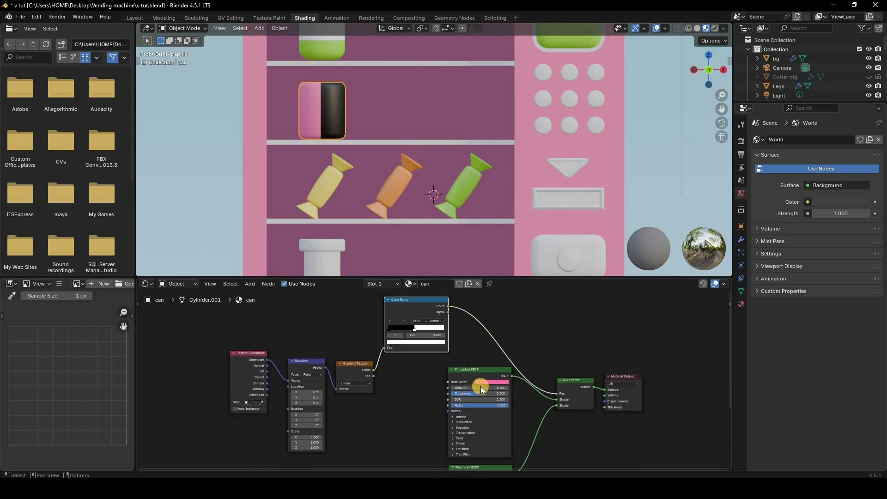
middle_drag(504, 406, 386, 390)
middle_drag(477, 434, 531, 389)
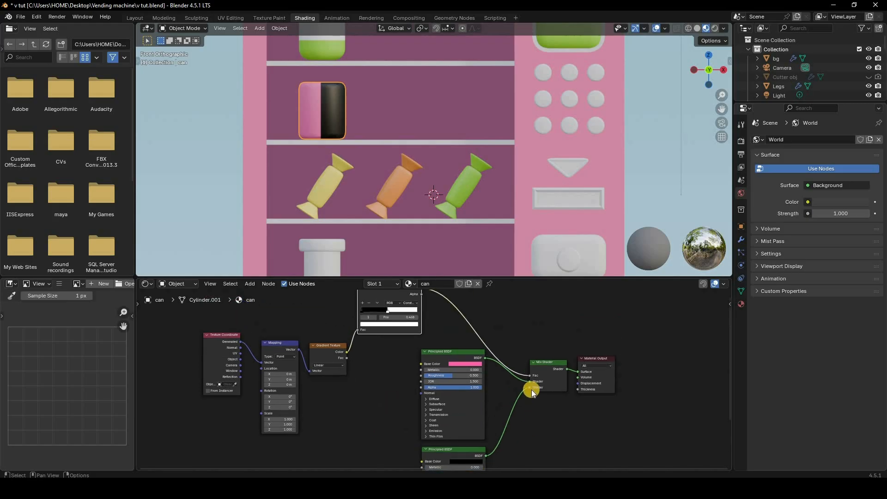
mouse_move(529, 387)
mouse_down()
mouse_move(472, 475)
mouse_move(528, 381)
mouse_up()
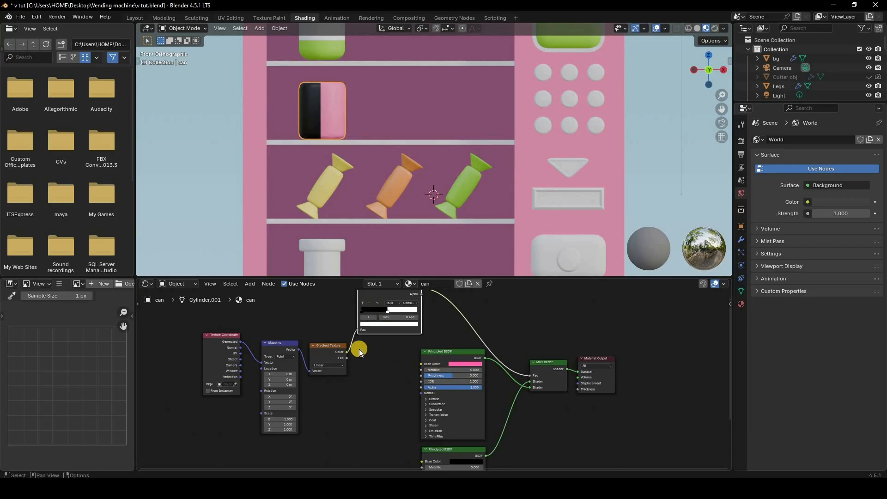
scroll(403, 360, up, 4)
middle_drag(222, 408, 269, 417)
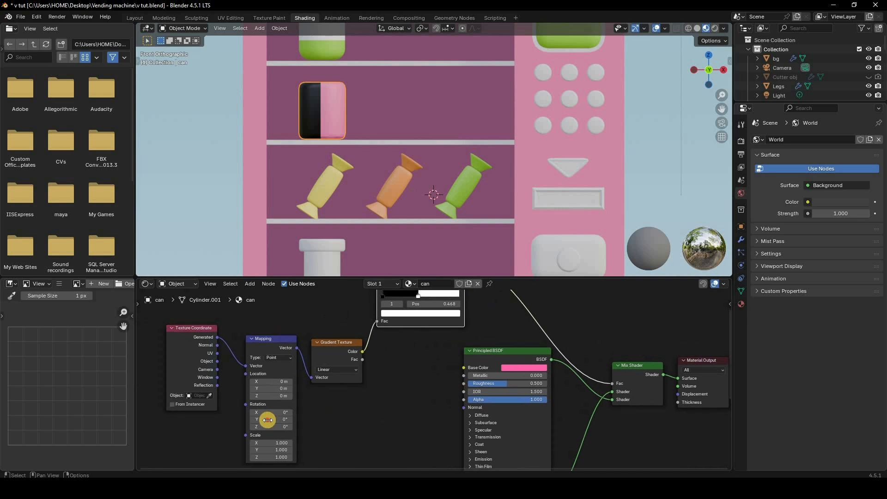
mouse_move(269, 418)
mouse_down()
mouse_move(273, 115)
mouse_move(732, 172)
mouse_move(266, 413)
mouse_move(269, 134)
mouse_move(483, 129)
mouse_move(495, 139)
mouse_move(343, 147)
mouse_move(203, 138)
mouse_move(796, 121)
mouse_move(717, 119)
mouse_move(267, 427)
mouse_move(287, 116)
mouse_move(453, 109)
mouse_move(512, 166)
mouse_move(111, 115)
mouse_move(116, 350)
mouse_move(272, 412)
mouse_up()
key(ctrl+z)
key(ctrl+z)
key(ctrl+z)
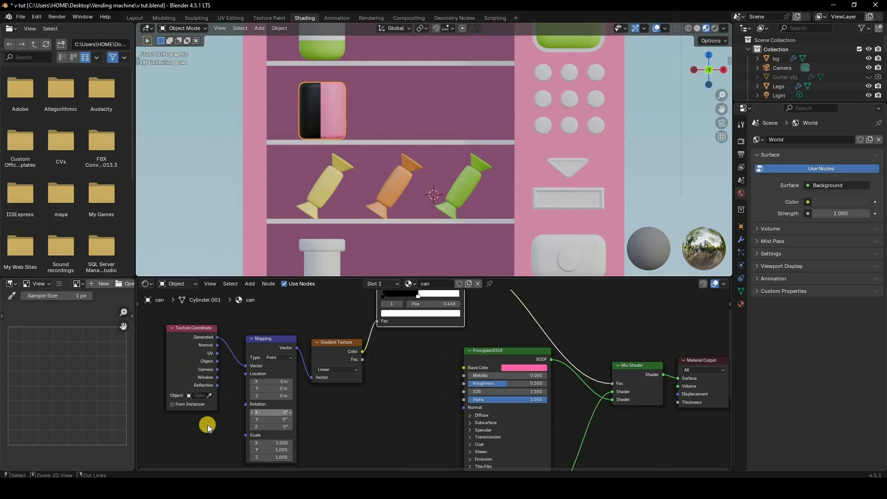
key(ctrl+z)
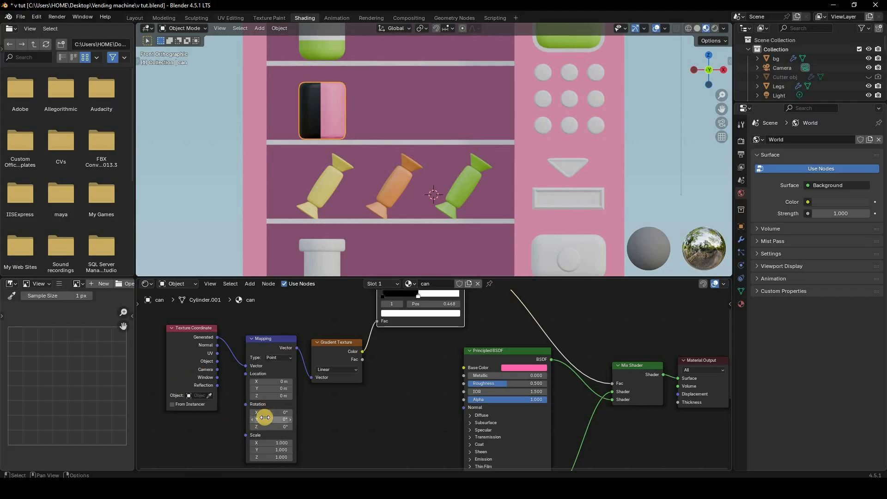
Set the Mapping node's Y rotation to 119° to tilt the can's color split diagonally.
drag(271, 419, 307, 419)
drag(508, 165, 108, 347)
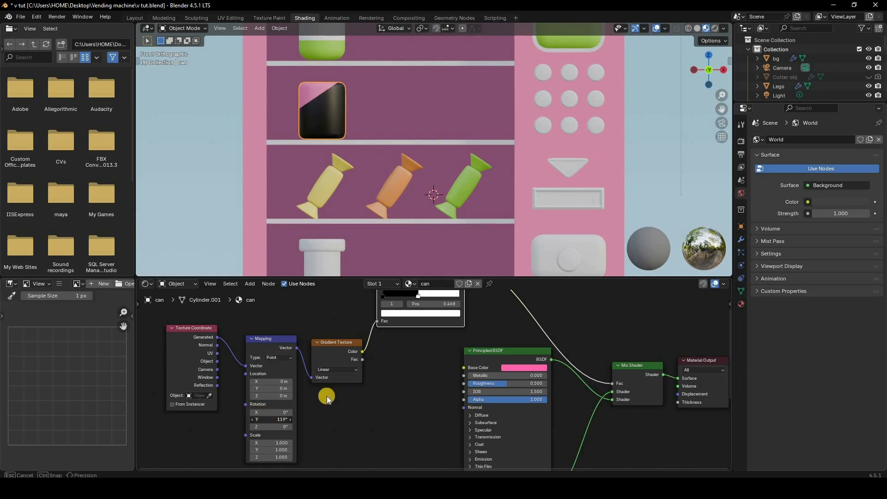
drag(326, 395, 326, 396)
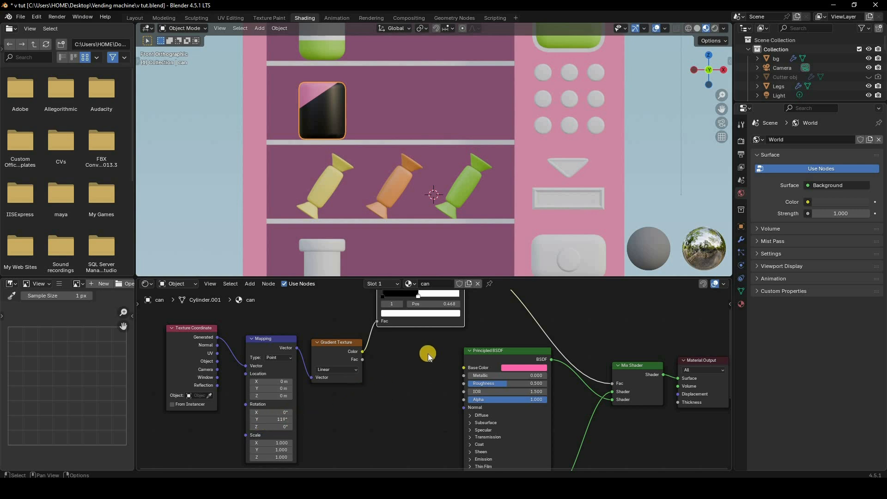
Add a black stop towards the end of the Color Ramp and move the white stop to about 0.091.
middle_drag(364, 344, 339, 409)
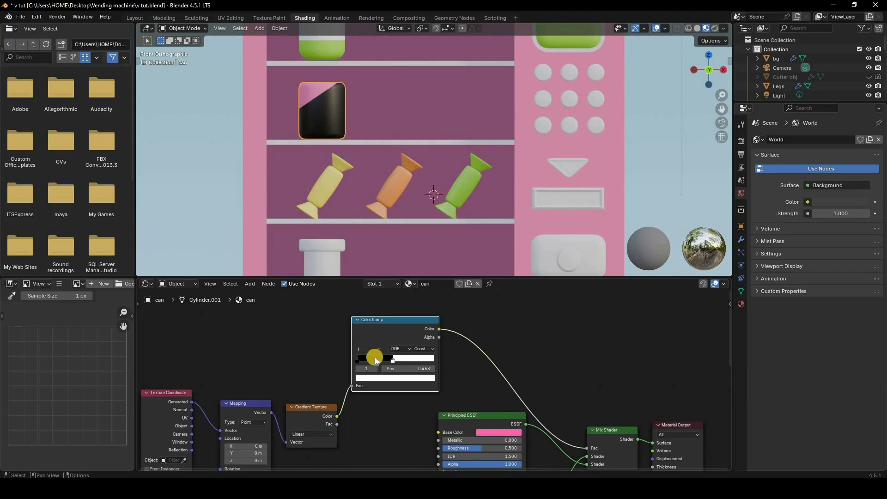
ctrl+click(374, 359)
drag(407, 354, 408, 354)
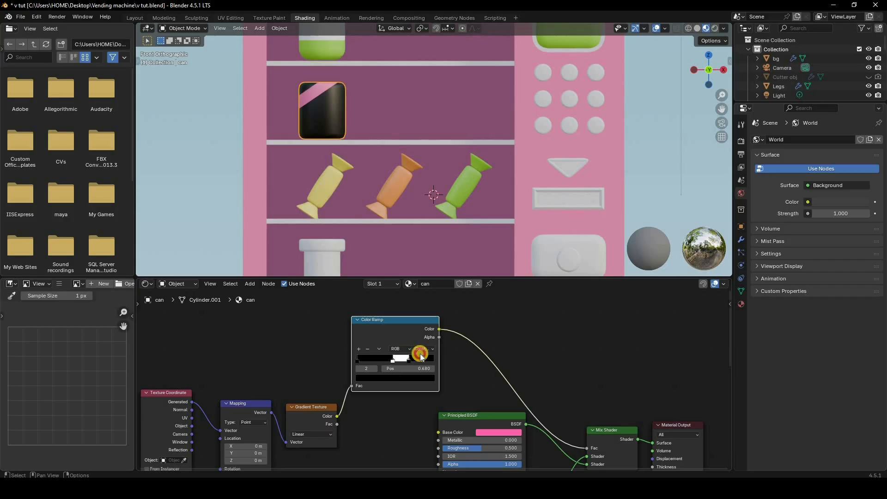
drag(392, 362, 361, 362)
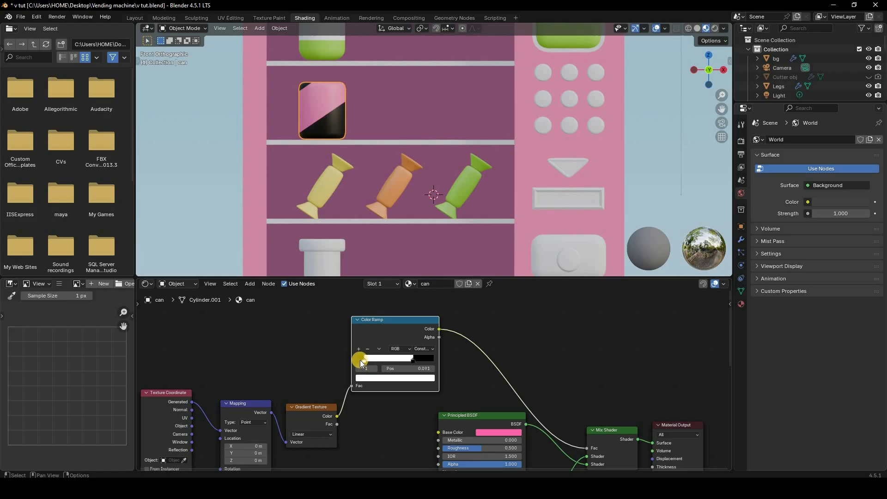
Recolor the Color Ramp's first stop white and the stop at 0.091 black.
click(377, 378)
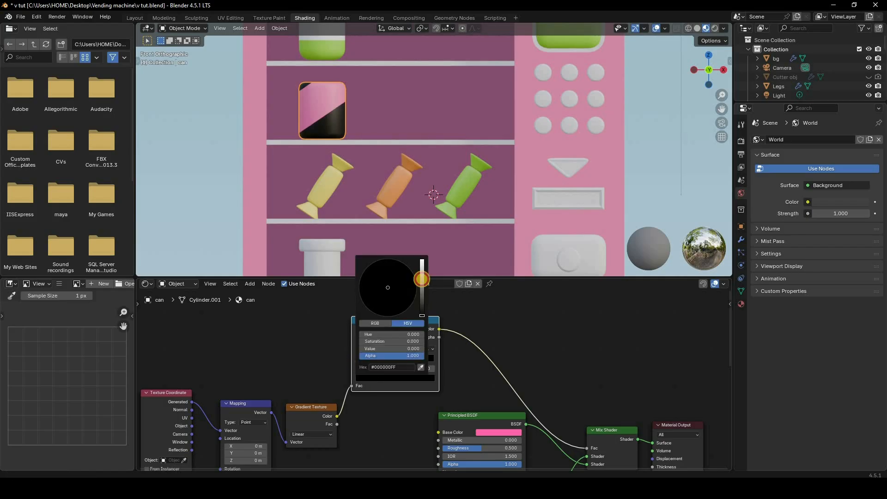
drag(420, 296, 420, 260)
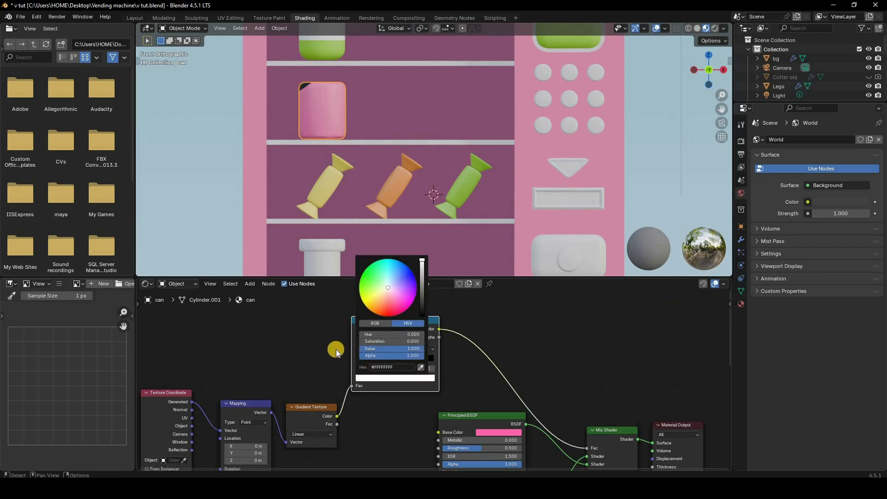
click(372, 358)
click(374, 369)
click(363, 379)
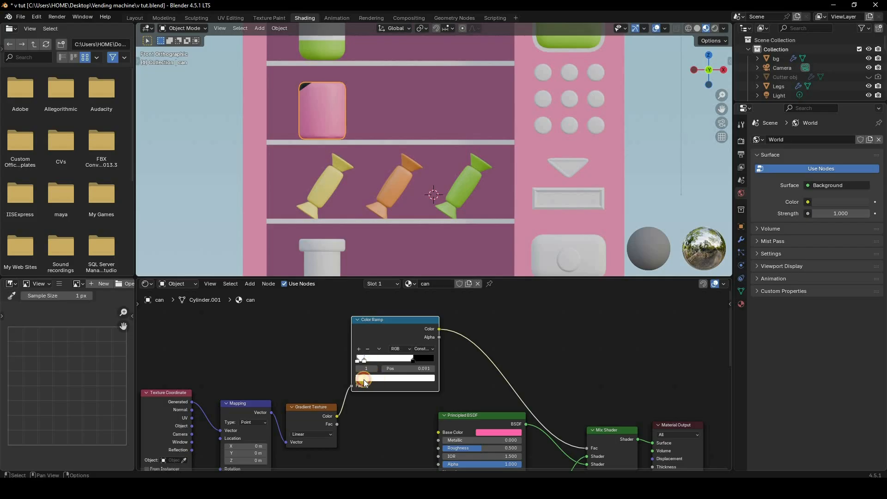
drag(422, 275, 414, 361)
Recolor the Color Ramp's last stop white and move it to about 0.243 to form a diagonal black stripe.
click(413, 358)
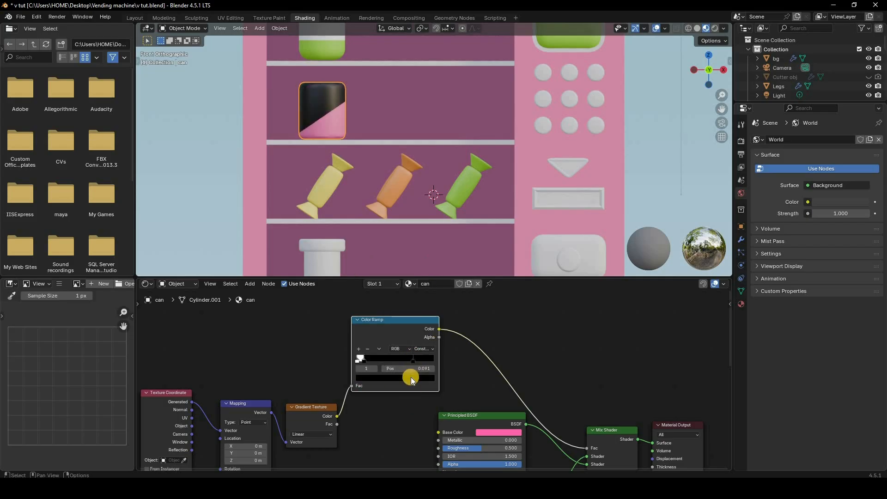
click(417, 327)
drag(422, 285, 420, 257)
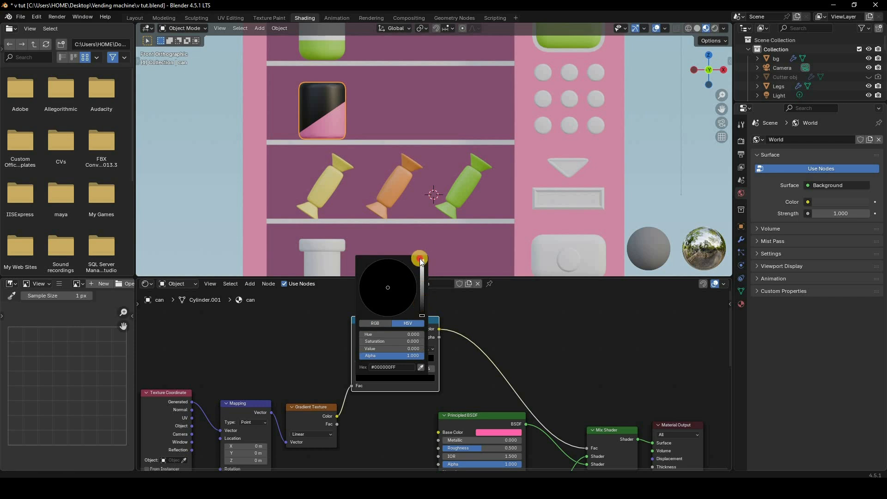
drag(414, 361, 373, 364)
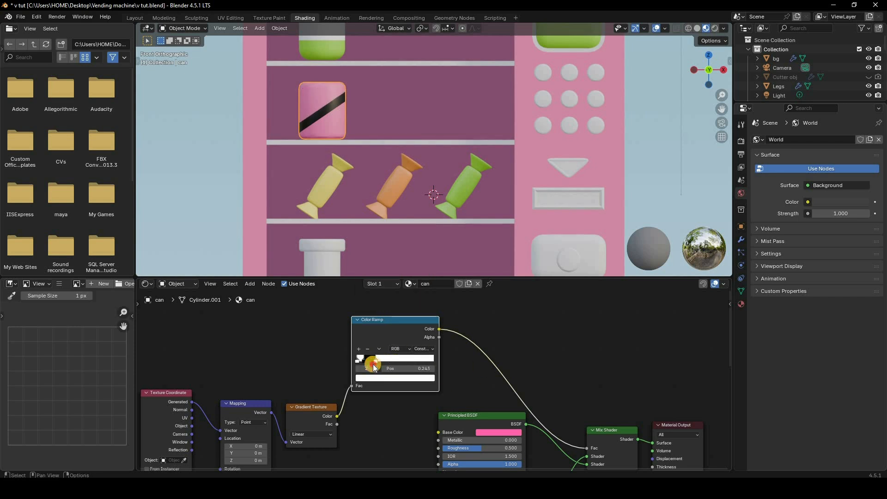
Add another black and white stop pair for a second black stripe, with the last white stop at about 0.489.
click(363, 357)
ctrl+click(370, 360)
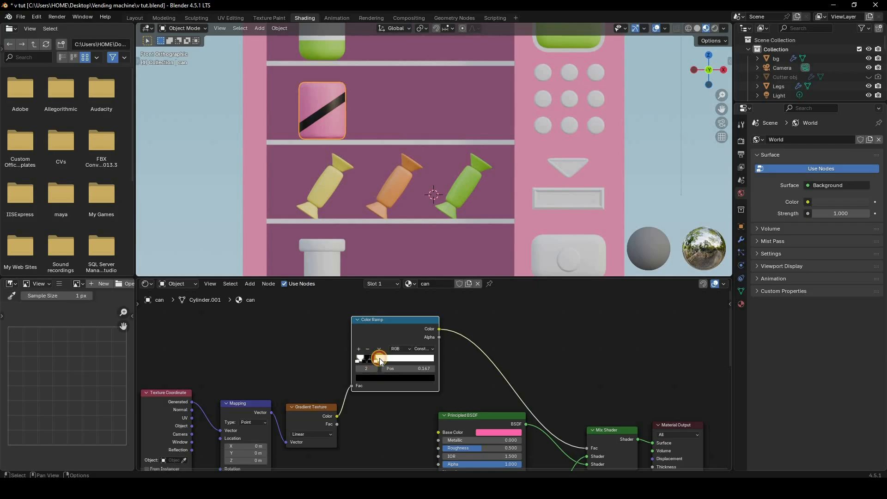
ctrl+click(384, 357)
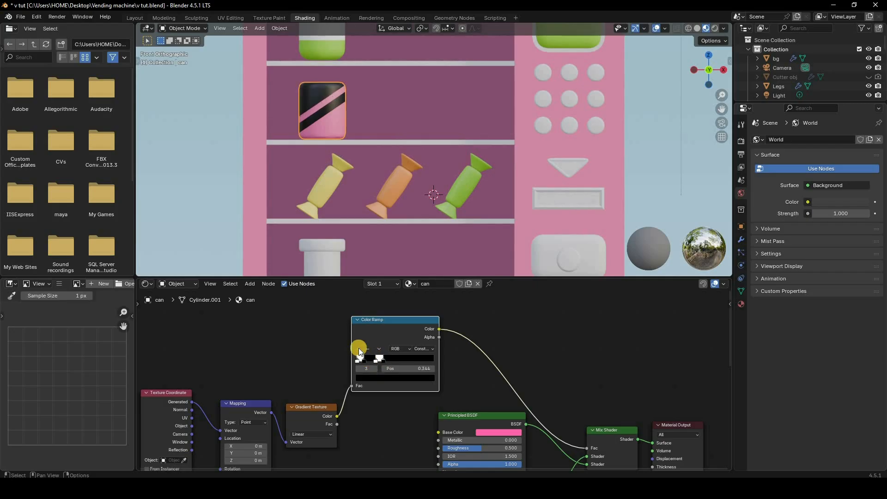
click(380, 360)
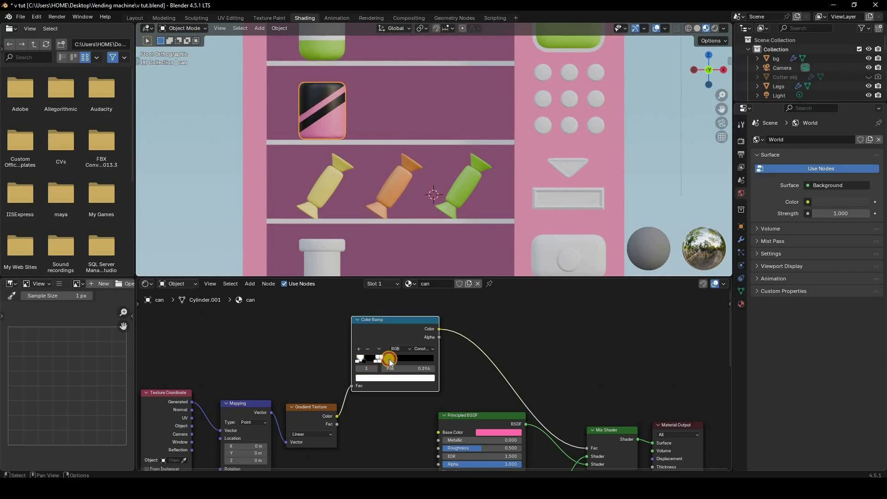
drag(392, 359, 395, 359)
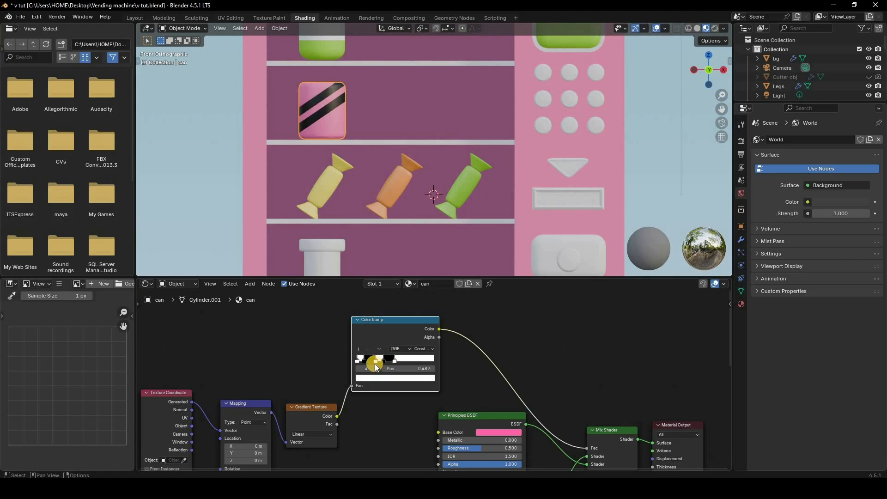
Shift the Color Ramp stops to narrow and reposition the can's two stripes, with the last white stop at about 0.380.
scroll(323, 346, up, 3)
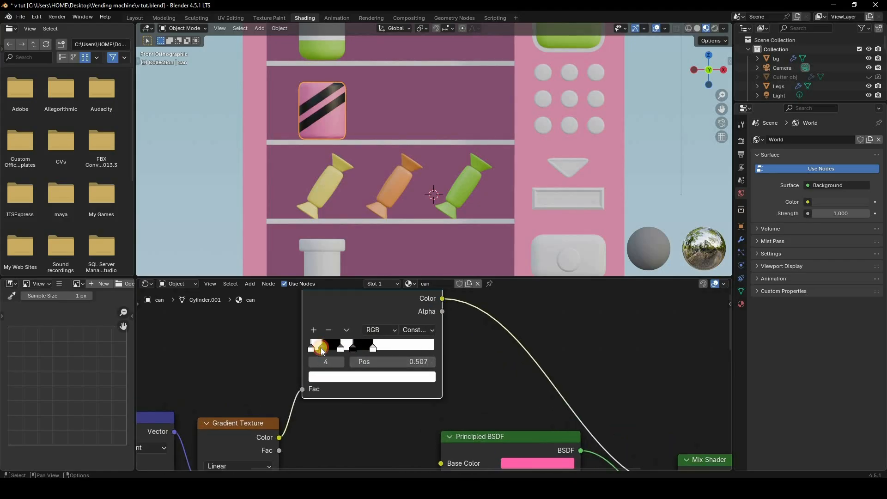
drag(322, 351, 356, 350)
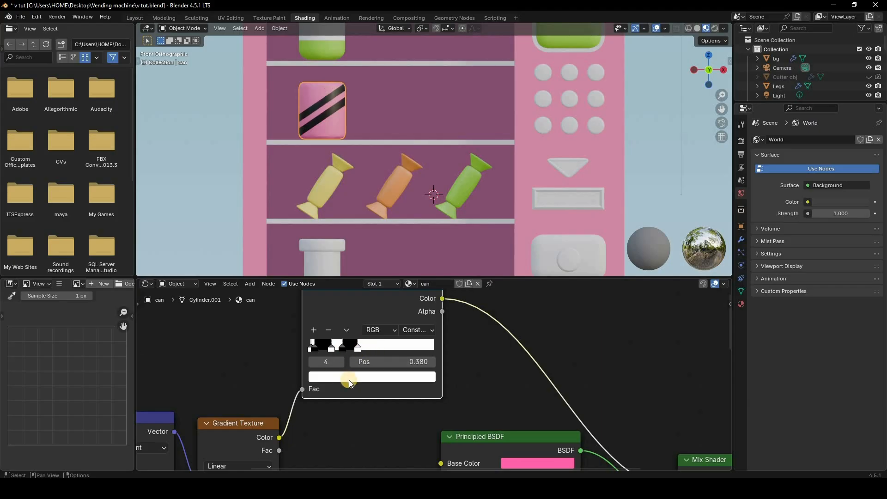
key(Home)
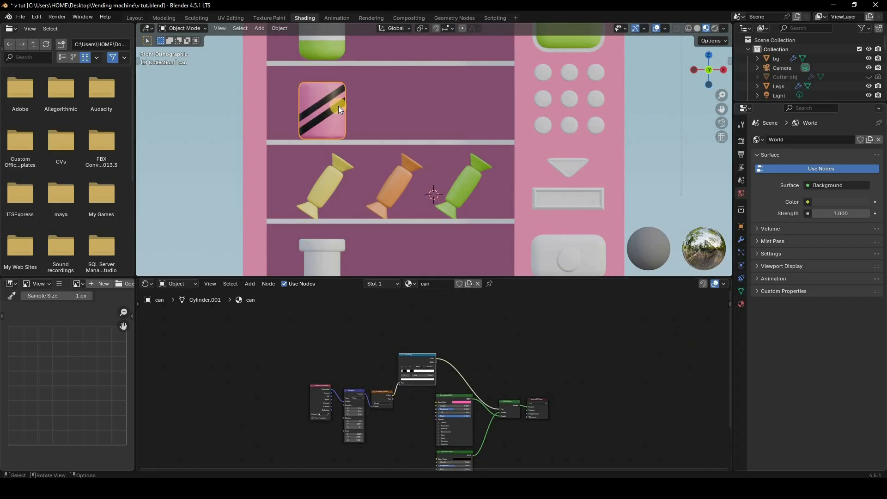
click(464, 401)
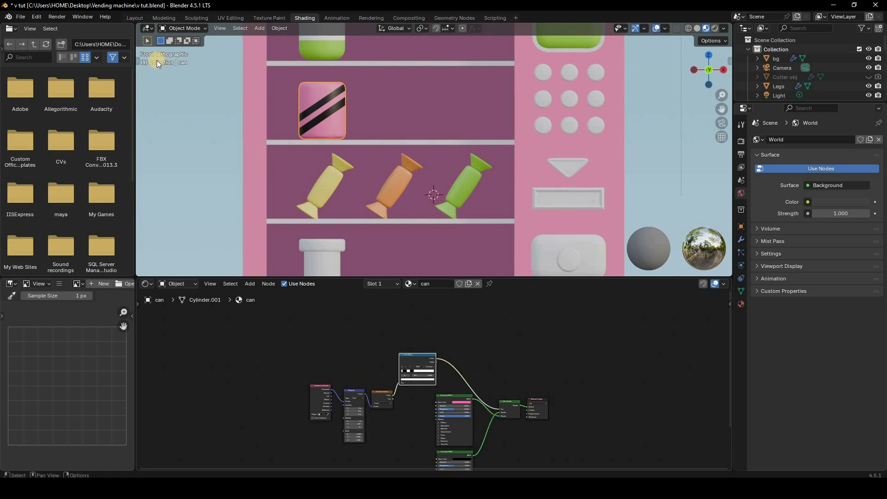
Return to the Layout workspace and show the scene in Rendered viewport shading.
click(134, 18)
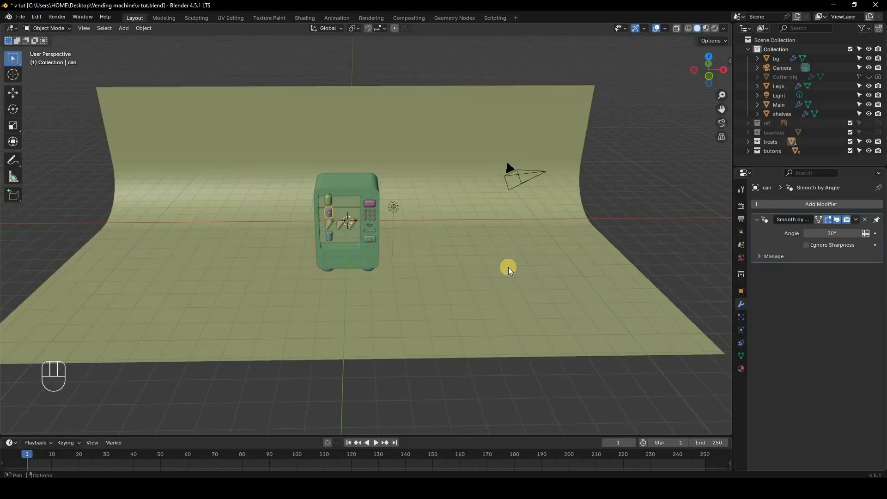
key(z)
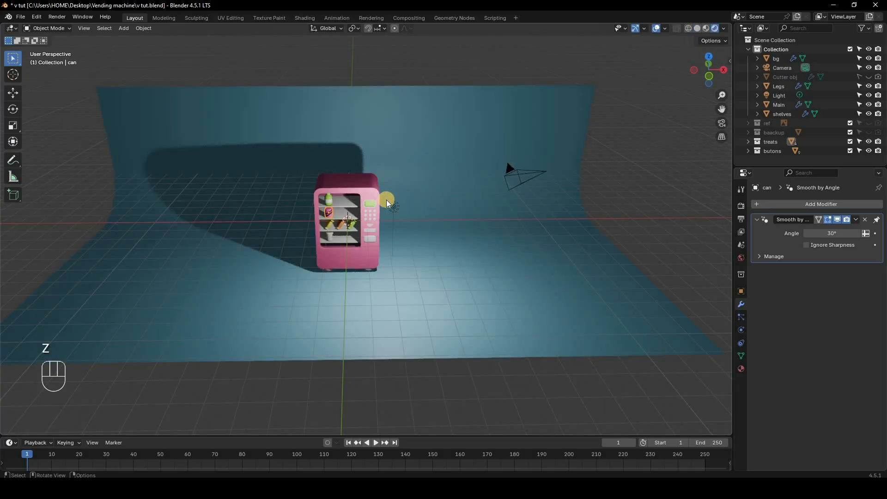
Delete the existing light beside the vending machine.
click(394, 207)
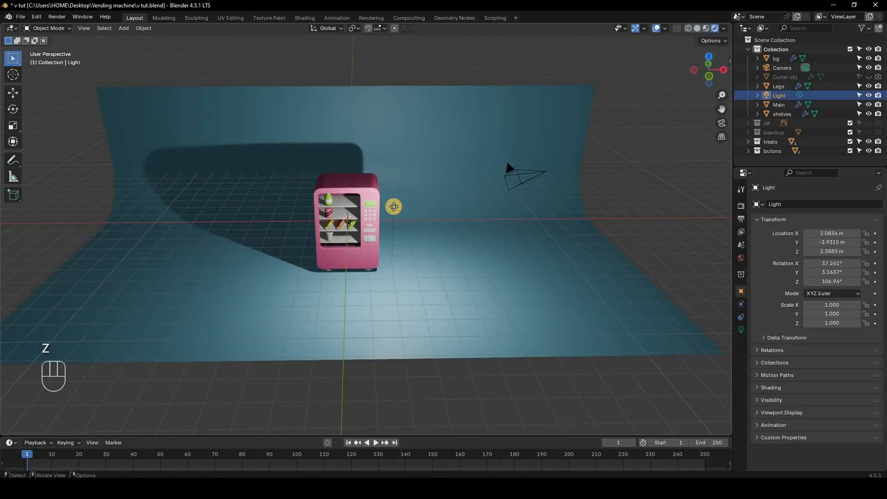
key(Delete)
click(373, 191)
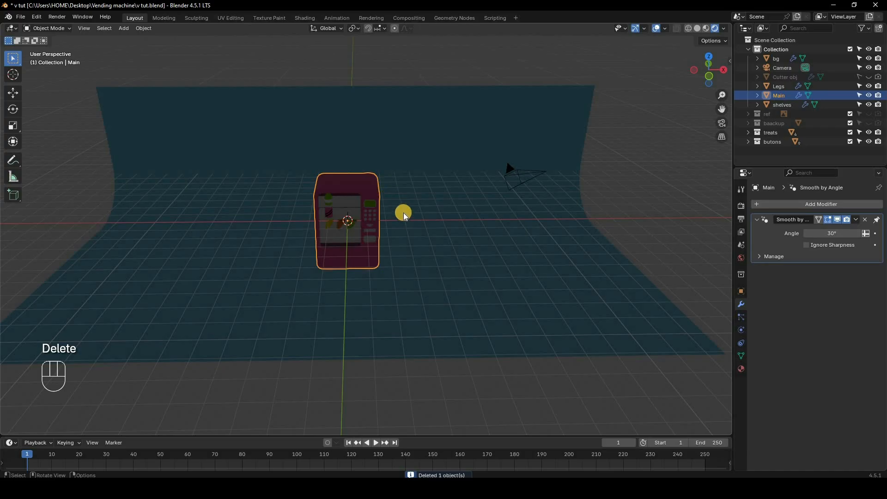
Assign the existing body s material to the vending machine's legs.
middle_drag(403, 202, 375, 275)
click(375, 275)
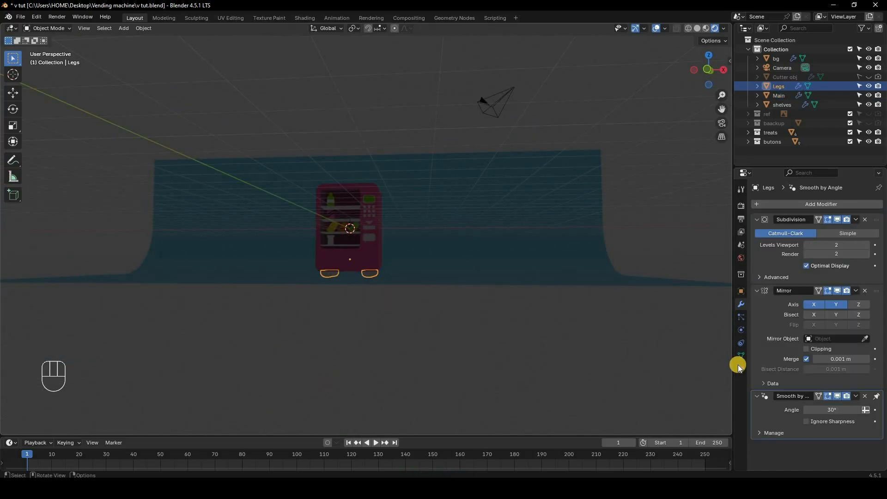
click(230, 18)
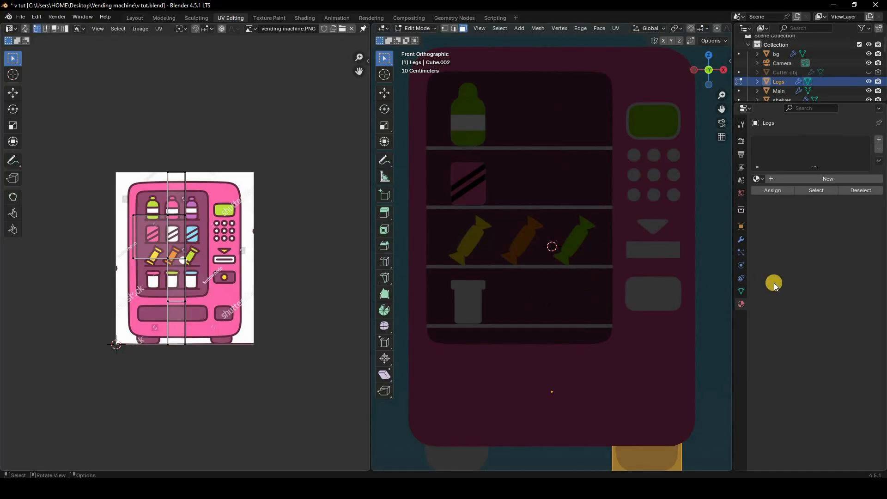
click(759, 178)
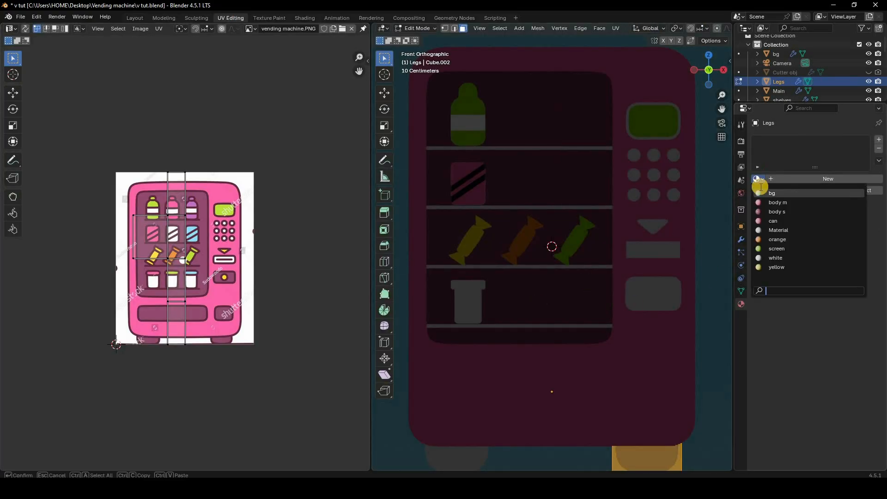
click(776, 212)
scroll(583, 305, down, 2)
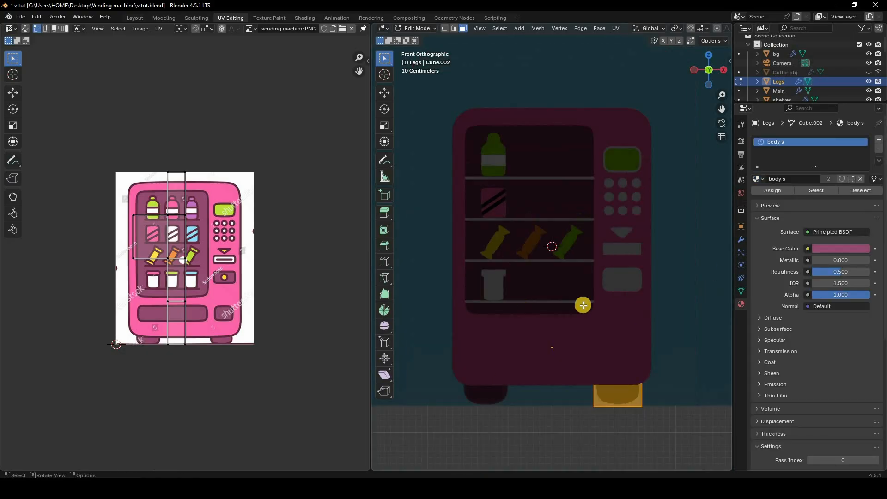
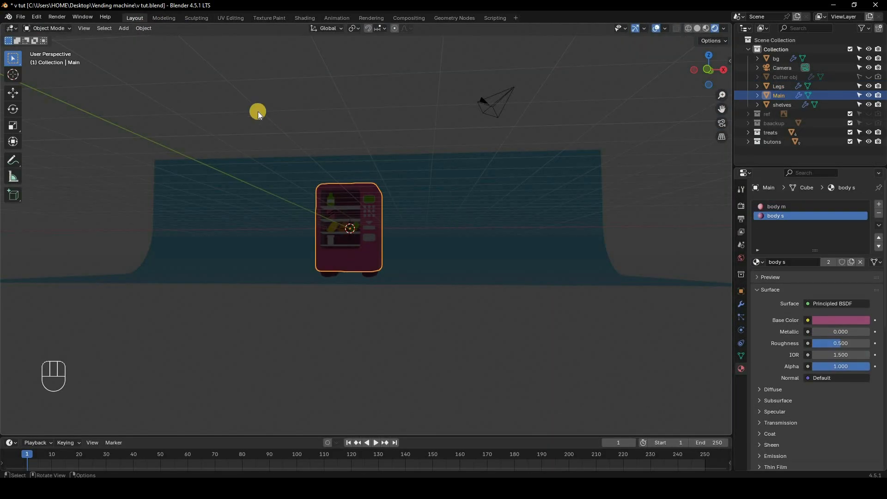
Look up the Tri-lighting extension in the preferences by searching for "tri", and close the preferences.
click(36, 17)
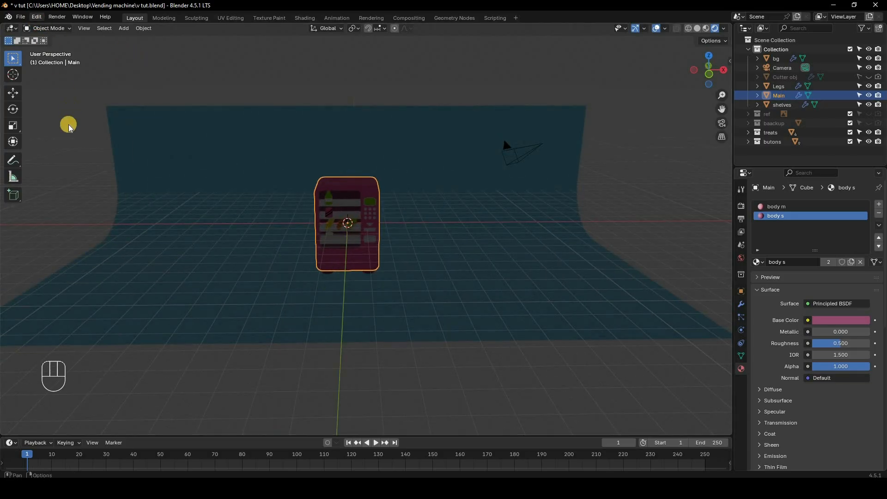
click(55, 136)
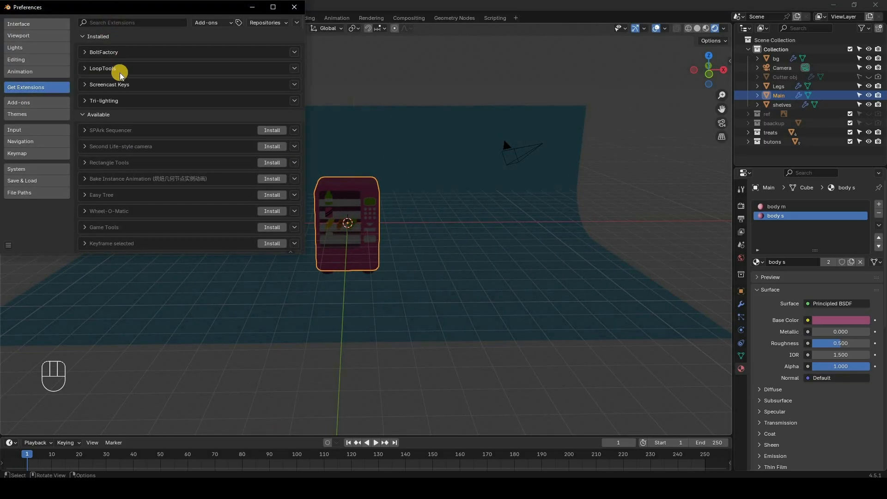
click(85, 100)
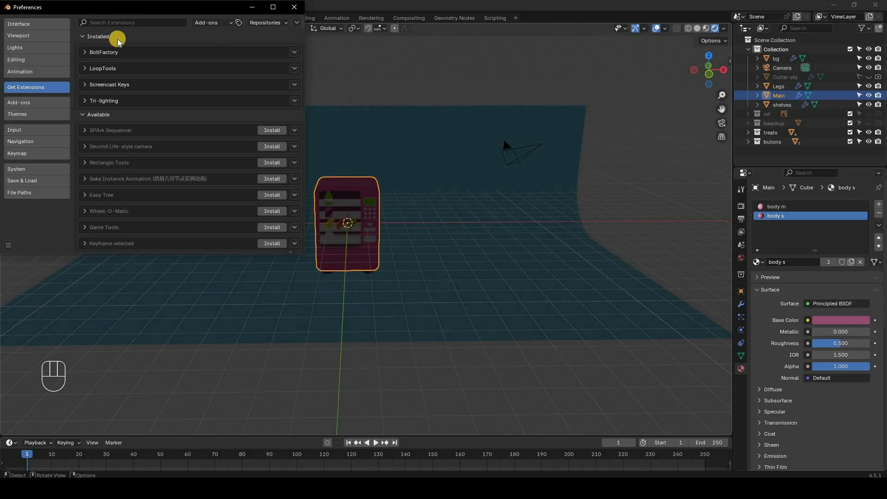
click(123, 25)
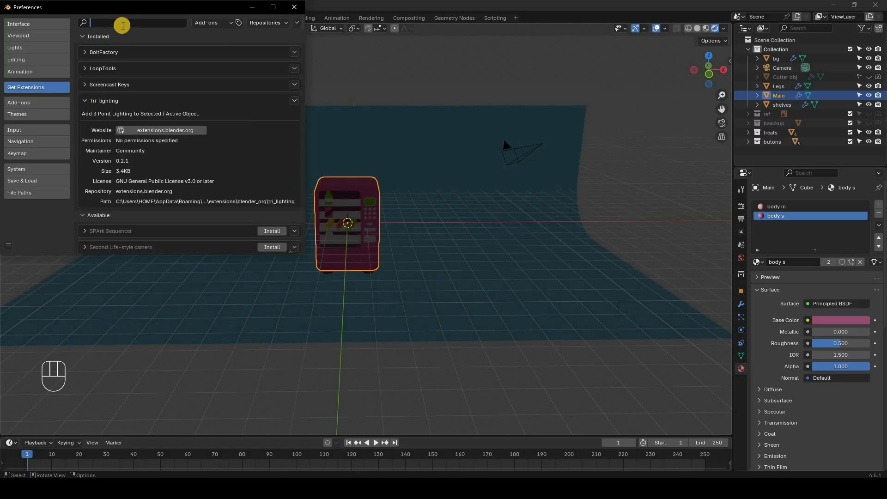
text(tri)
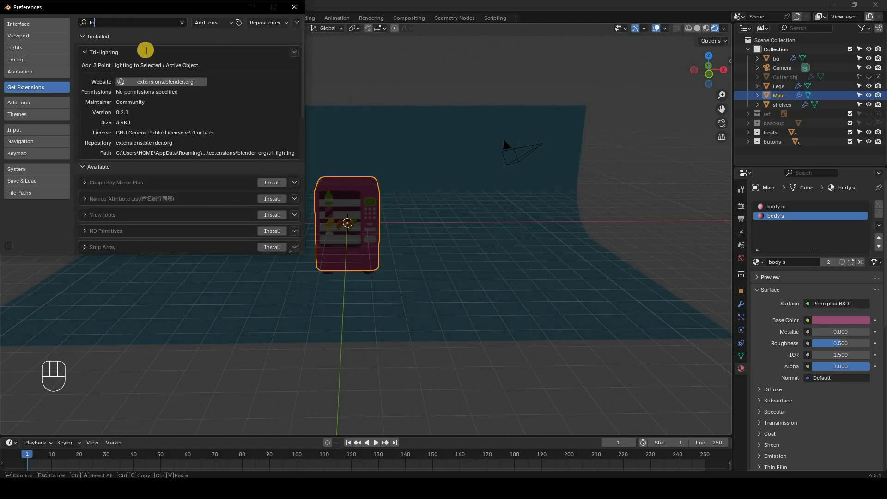
click(85, 52)
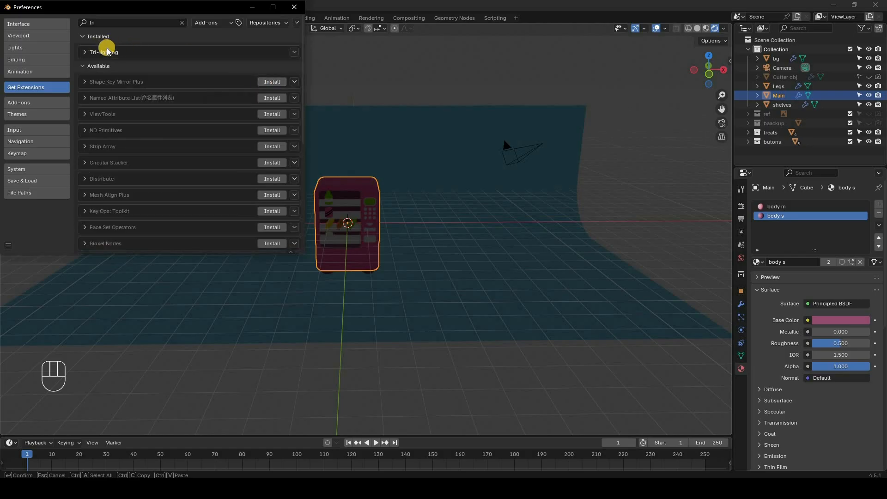
click(287, 10)
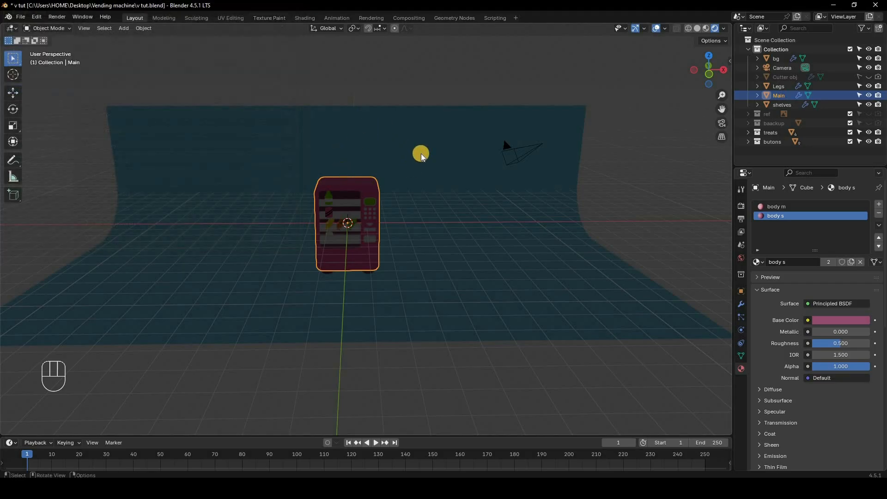
Add a 3-Point Lighting setup around the vending machine's main body.
key(shift+a)
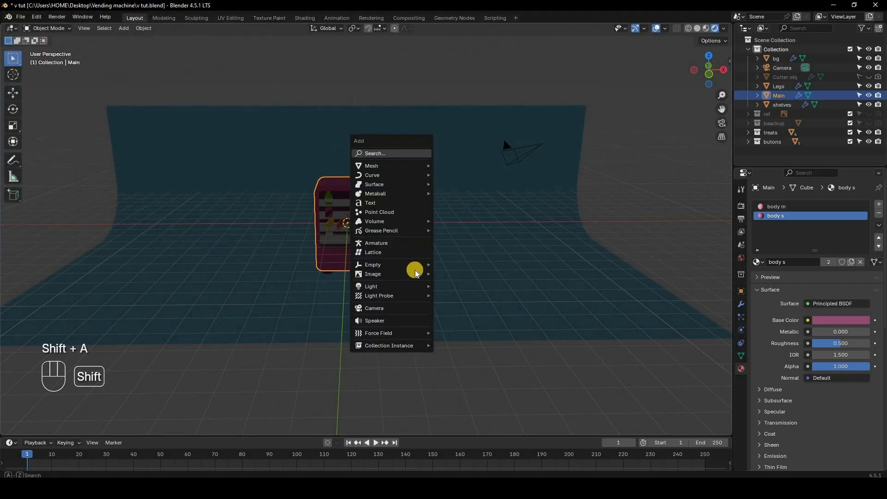
mouse_move(413, 289)
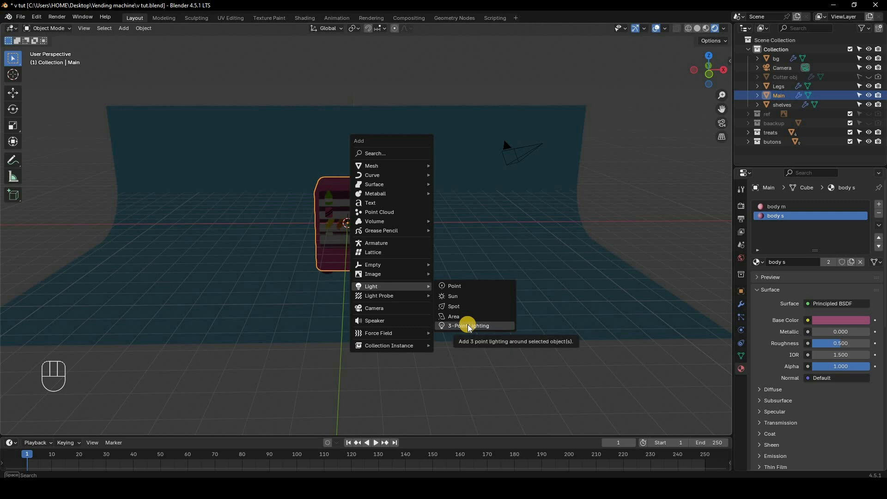
click(469, 326)
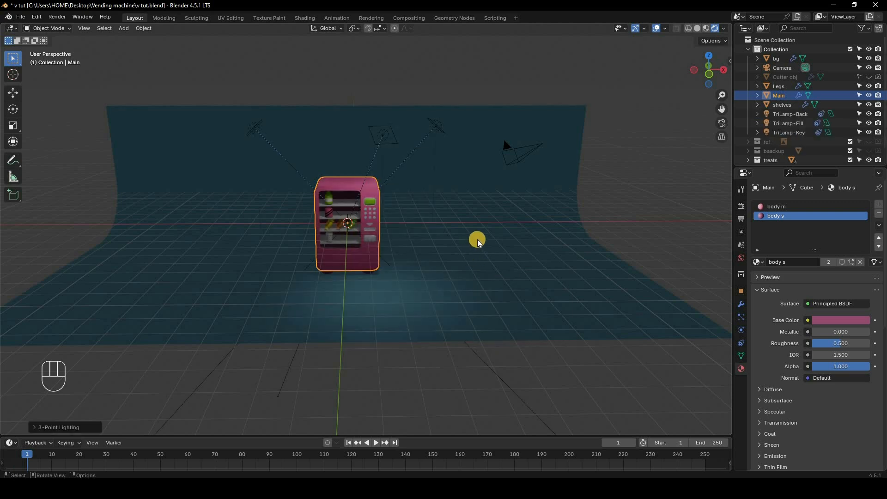
Lower the back, fill and key lamps together along the Z axis to around the machine's upper part.
click(790, 114)
shift+click(799, 133)
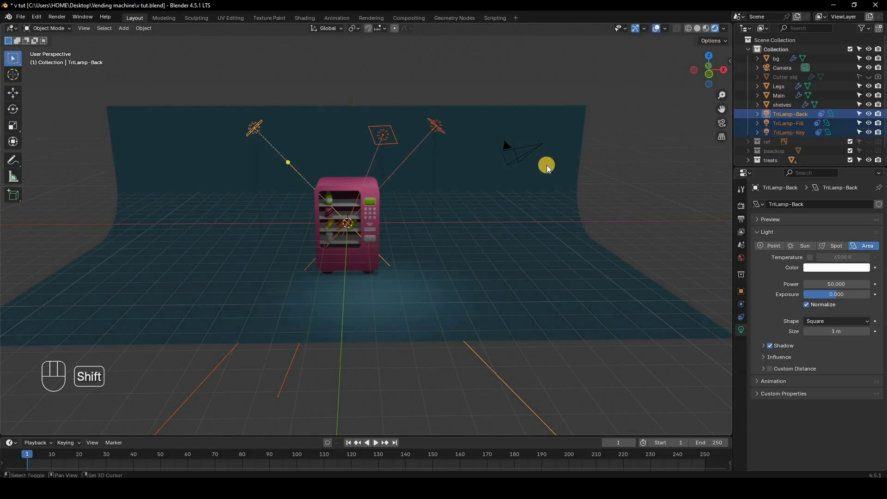
key(g)
key(z)
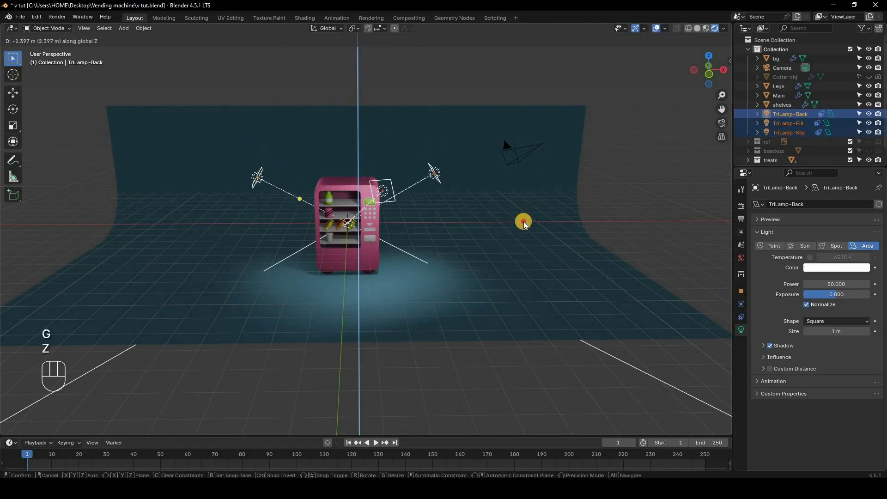
click(562, 201)
Rotate the three lamps together about the Z axis to light the machine's front from a different angle.
key(r)
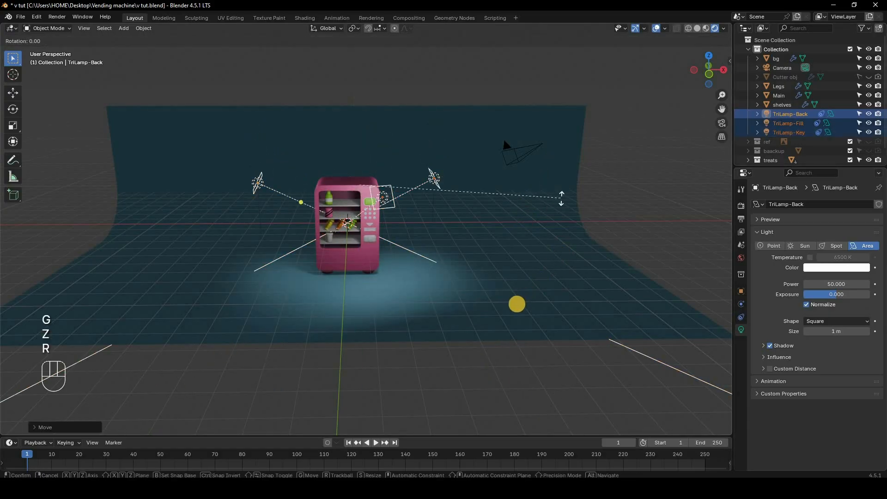
key(z)
click(490, 284)
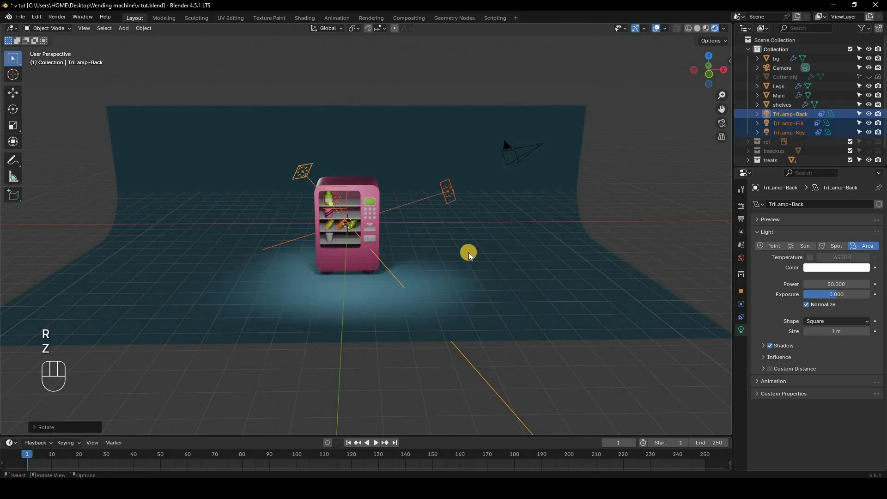
scroll(467, 273, up, 3)
middle_drag(465, 281, 731, 254)
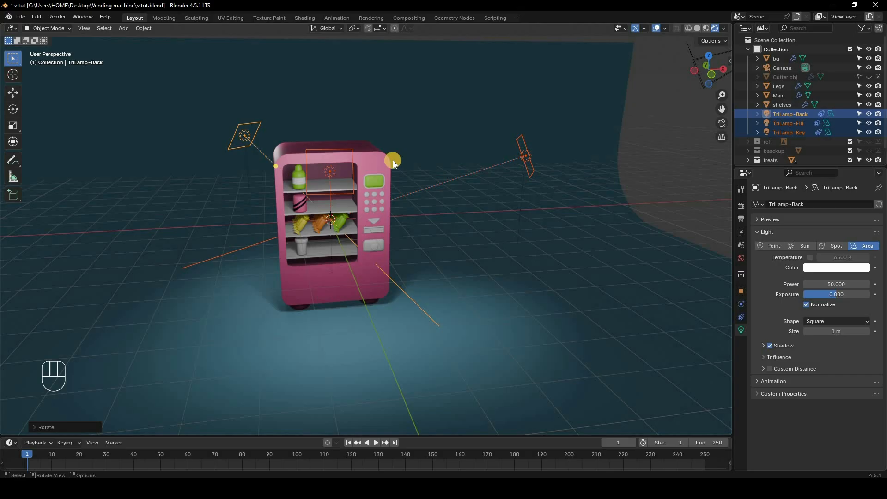
click(310, 168)
click(246, 139)
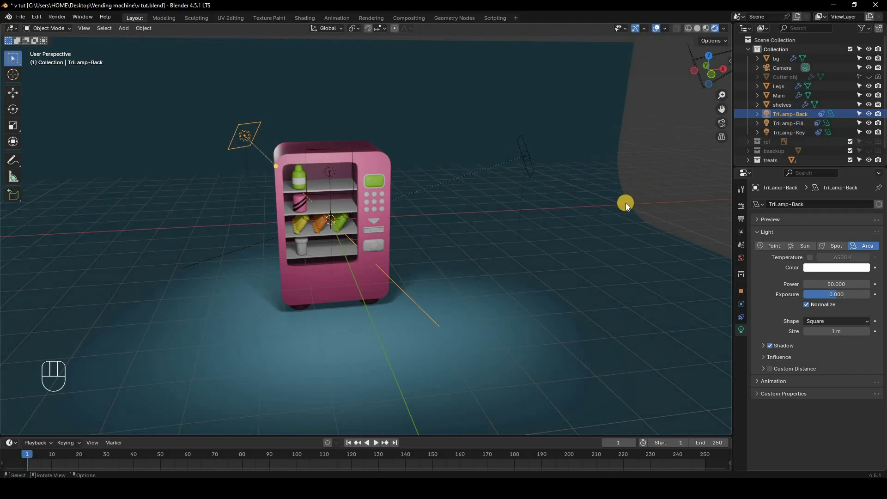
scroll(535, 205, down, 3)
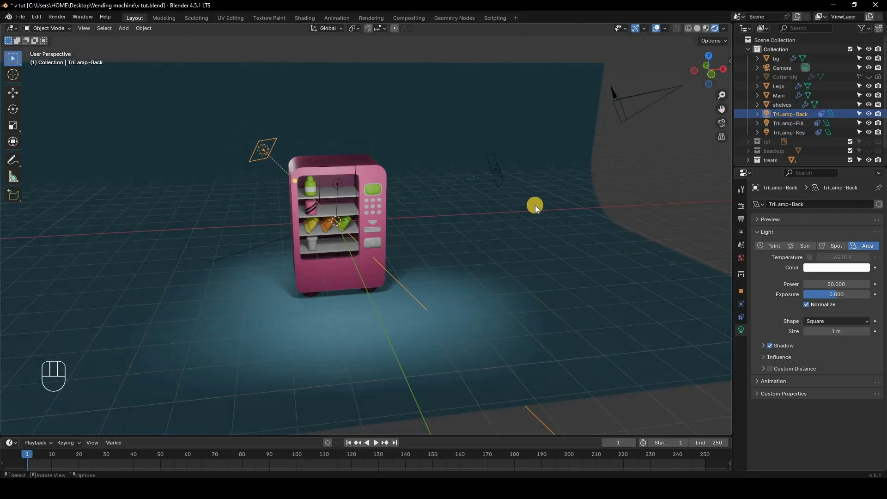
click(710, 242)
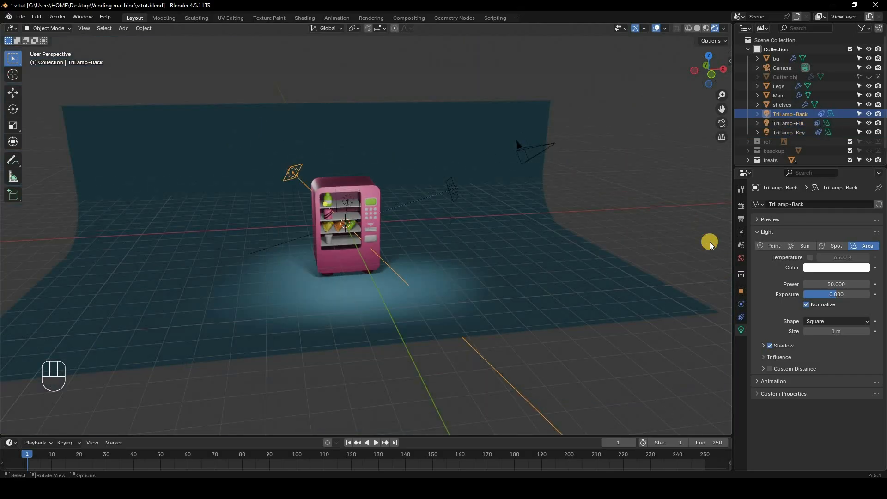
Show the World node tree in the Shading workspace and set the viewport to Rendered shading.
click(741, 257)
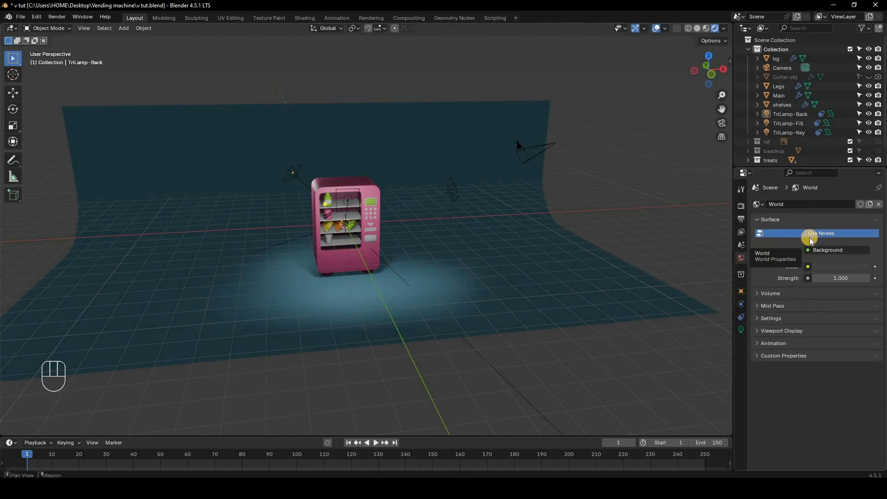
click(309, 20)
scroll(511, 117, down, 8)
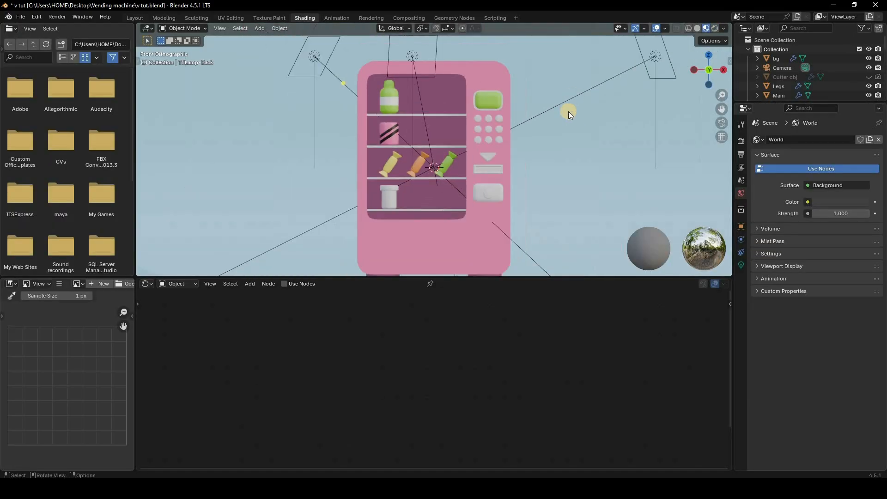
middle_drag(309, 260, 190, 283)
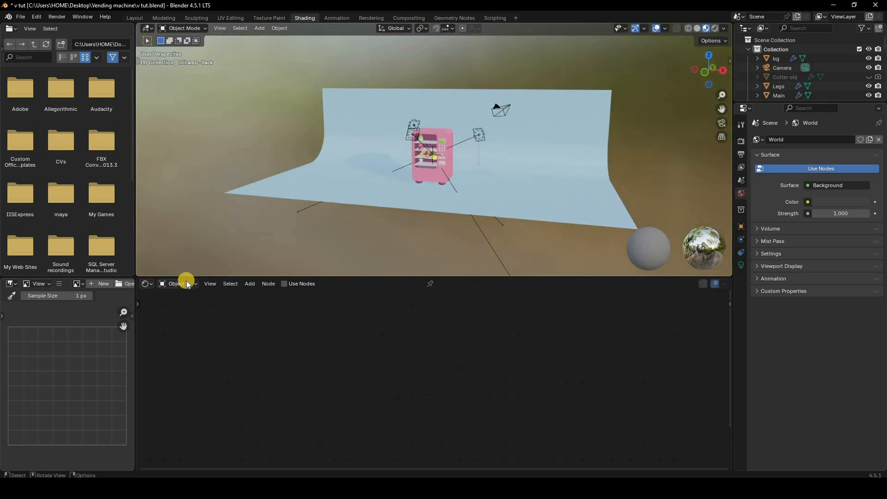
click(185, 284)
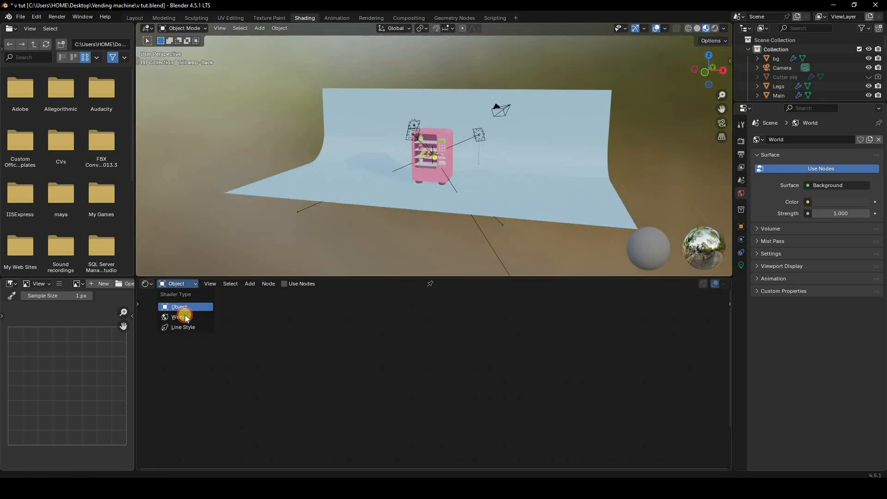
click(184, 314)
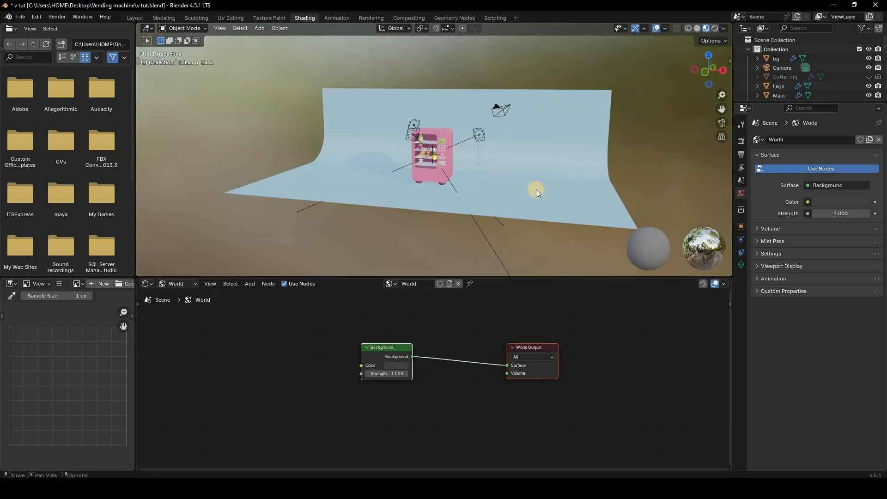
key(z)
click(673, 109)
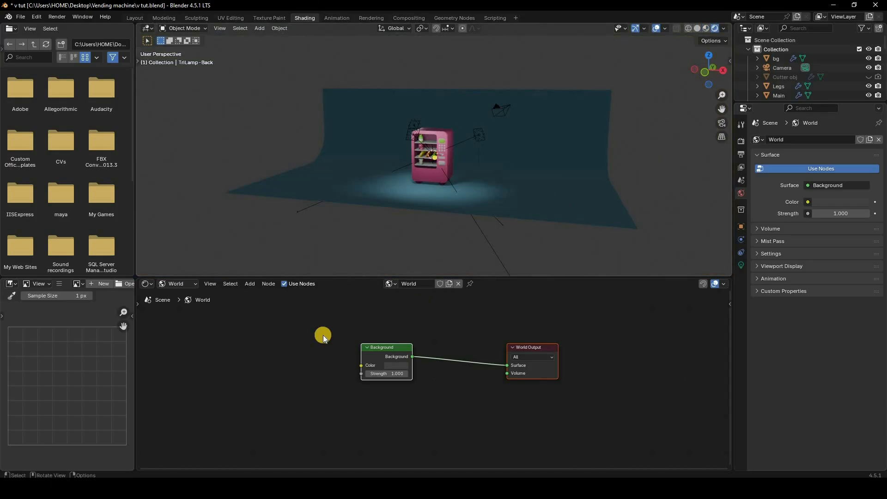
Add an Environment Texture node and connect its Color output to the Background node's Color input.
key(shift+a)
click(290, 337)
text(envi)
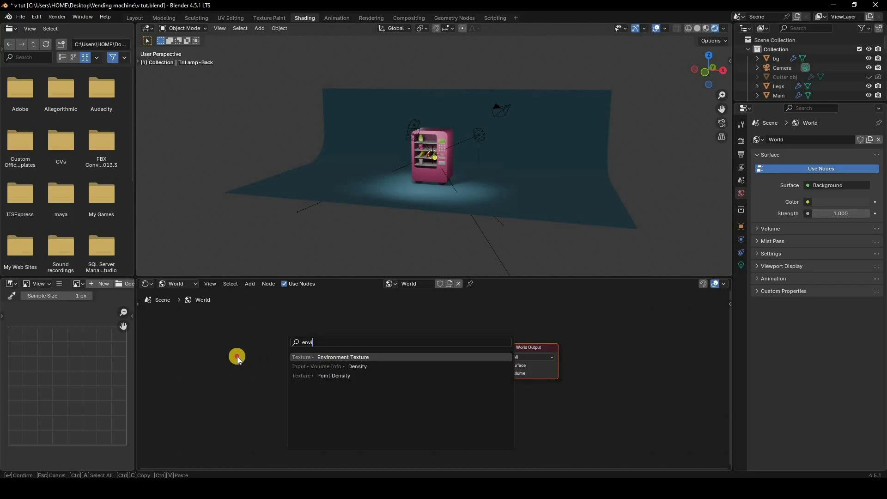
key(Return)
click(322, 369)
drag(358, 367, 361, 365)
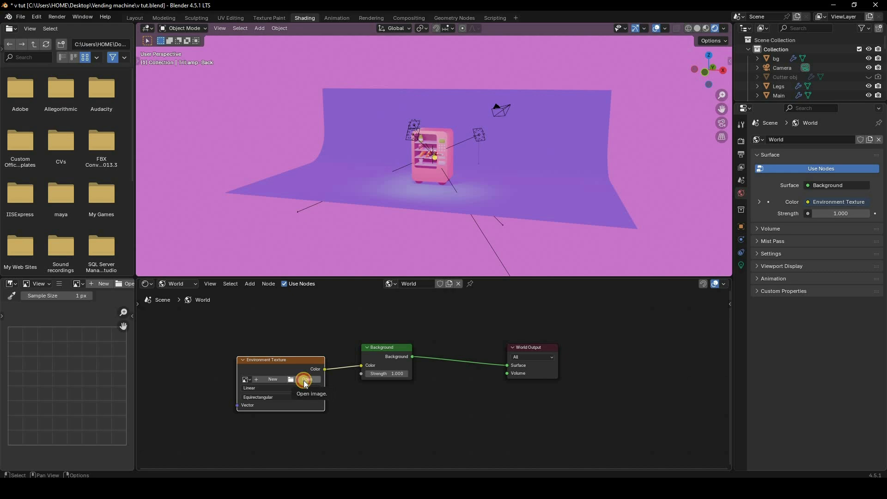
Load sky_06_2k.png from the freestylized.com skybox folder in F:\Texture Resources into the Environment Texture node.
click(305, 382)
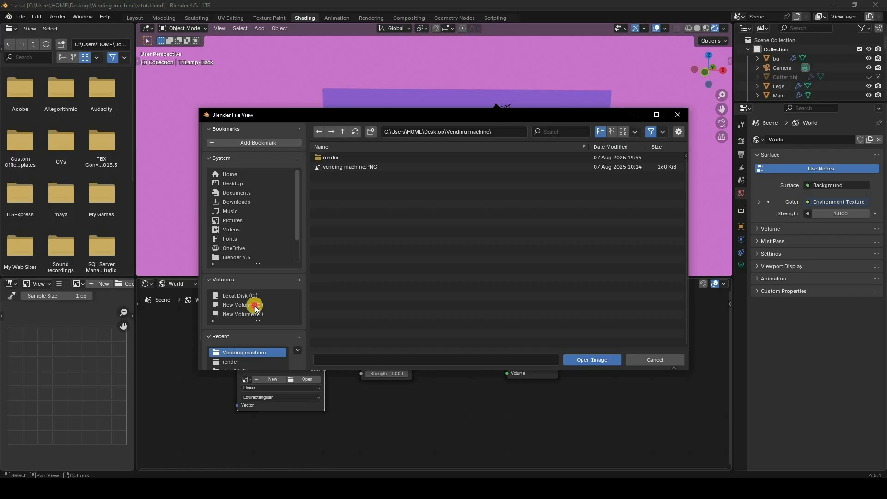
click(254, 305)
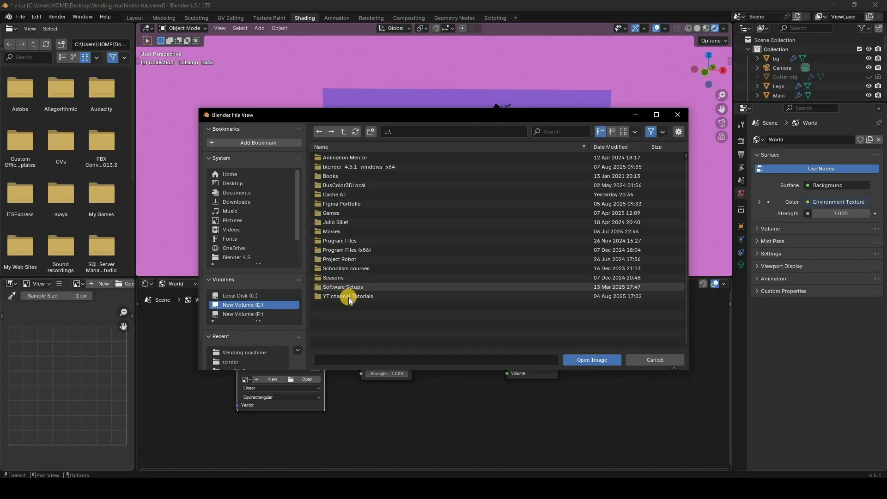
click(261, 315)
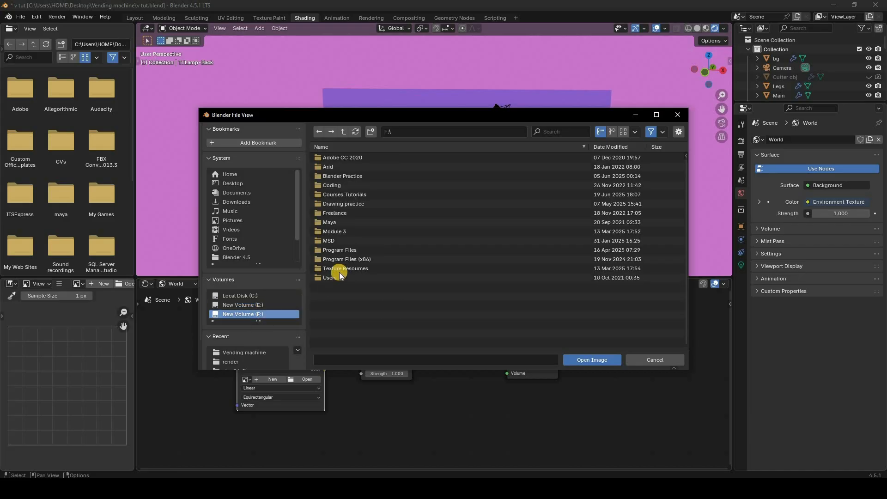
double_click(341, 269)
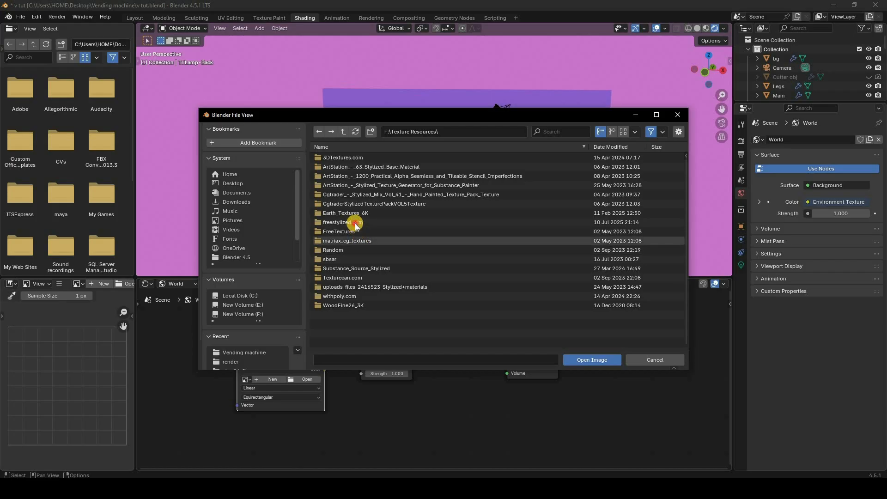
double_click(354, 223)
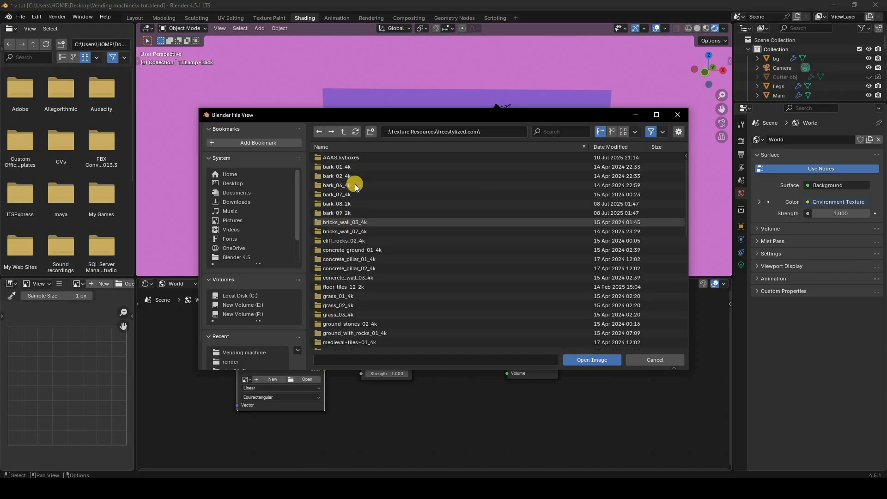
double_click(353, 159)
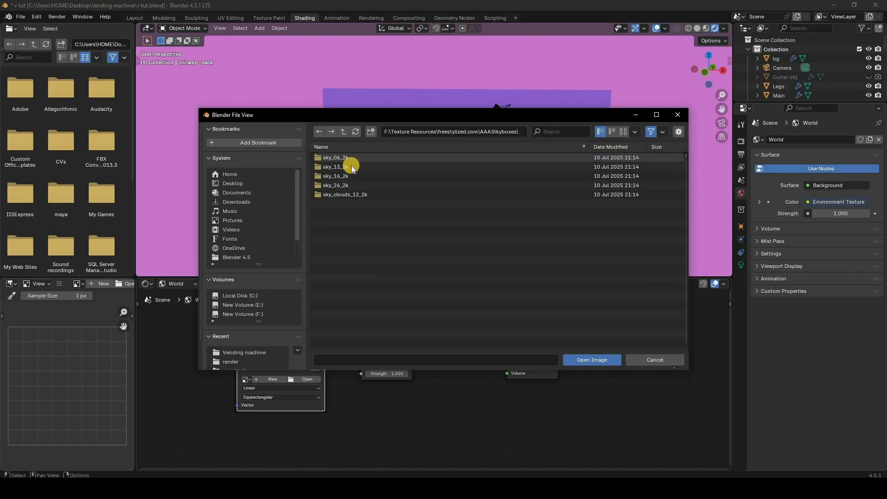
double_click(351, 164)
double_click(341, 167)
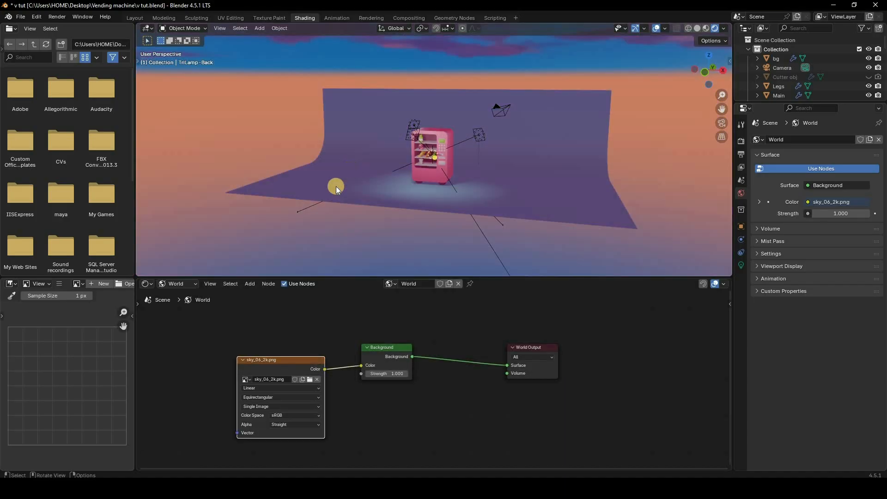
Try sky_13_2k.png from the neighbouring sky folder as the Environment Texture image.
click(310, 380)
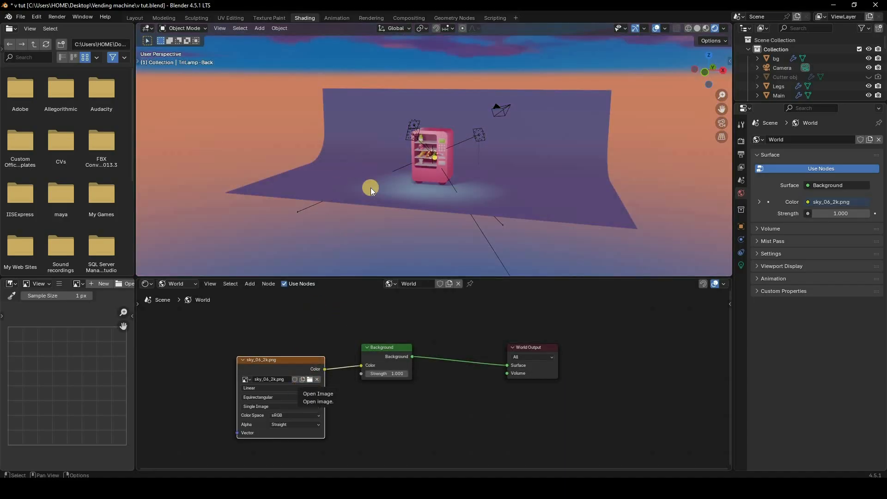
key(BackSpace)
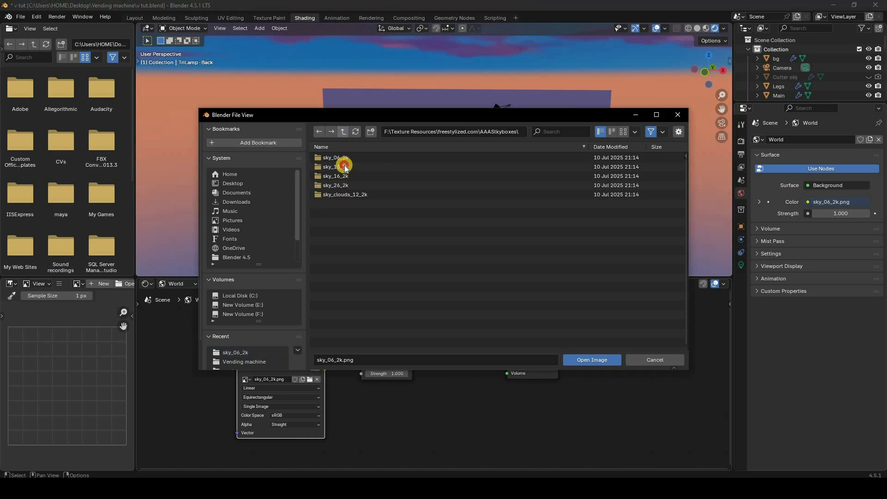
double_click(340, 167)
double_click(341, 167)
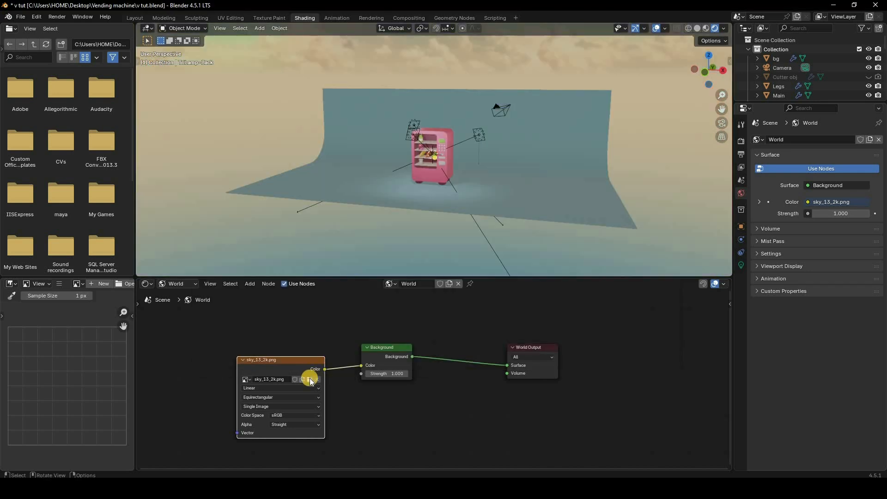
Try sky_16_2k.png as the Environment Texture image to compare its lighting.
click(310, 380)
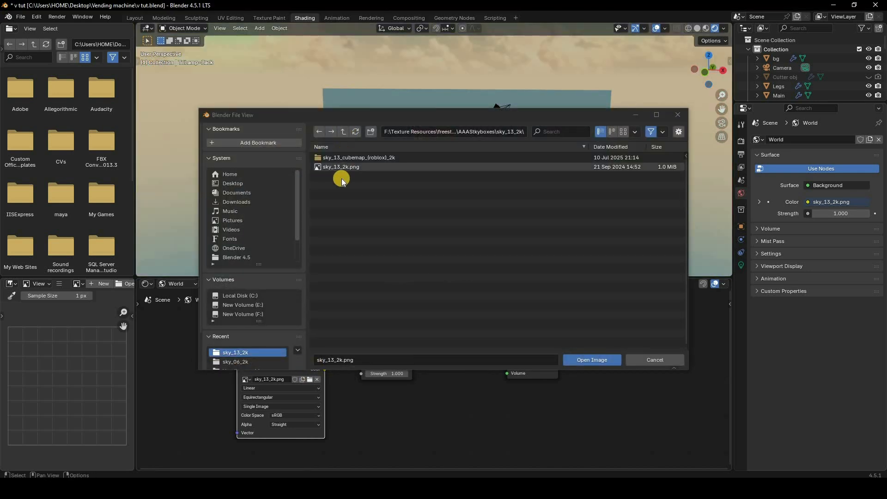
key(BackSpace)
double_click(344, 176)
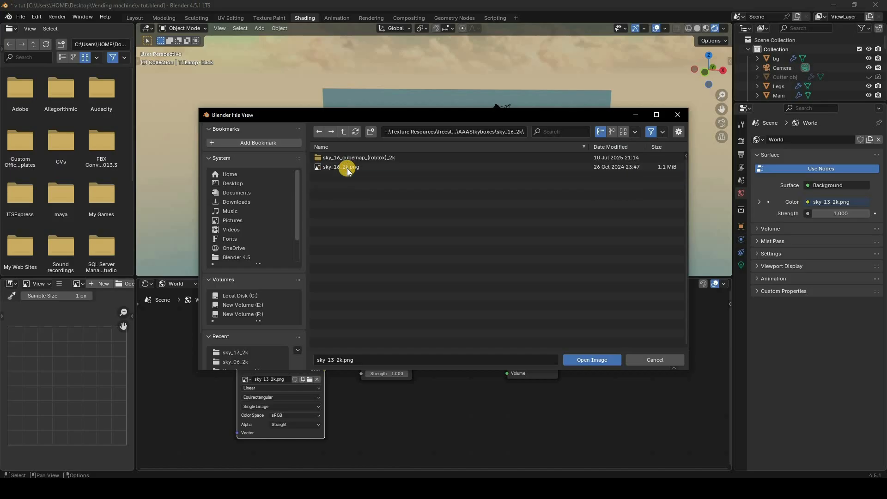
click(346, 167)
Try sky_26_2k.png as the Environment Texture image in the World nodes.
click(311, 377)
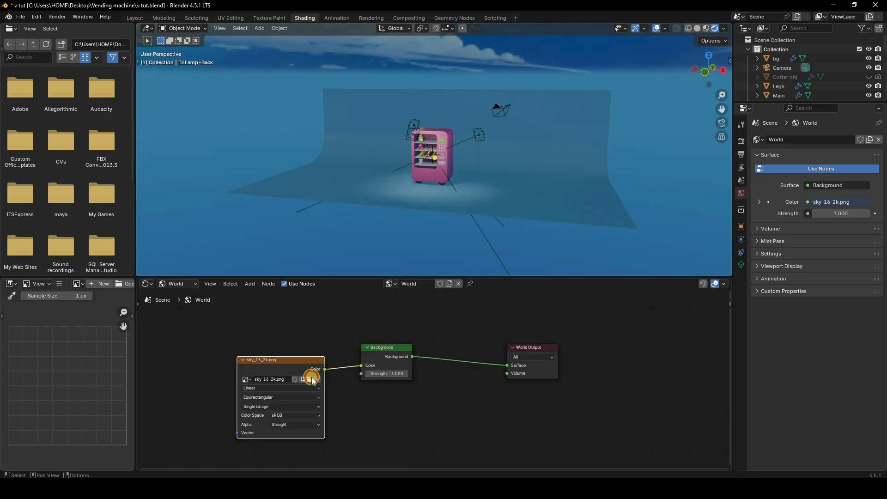
click(344, 135)
click(342, 186)
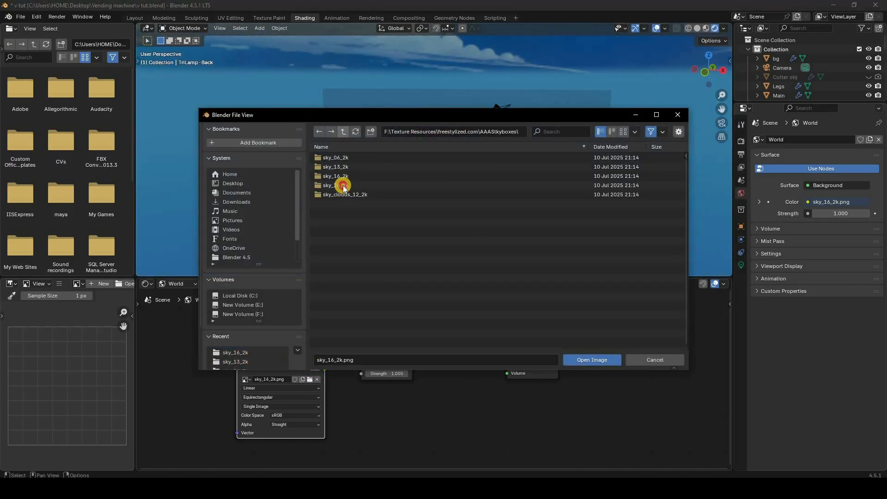
double_click(346, 169)
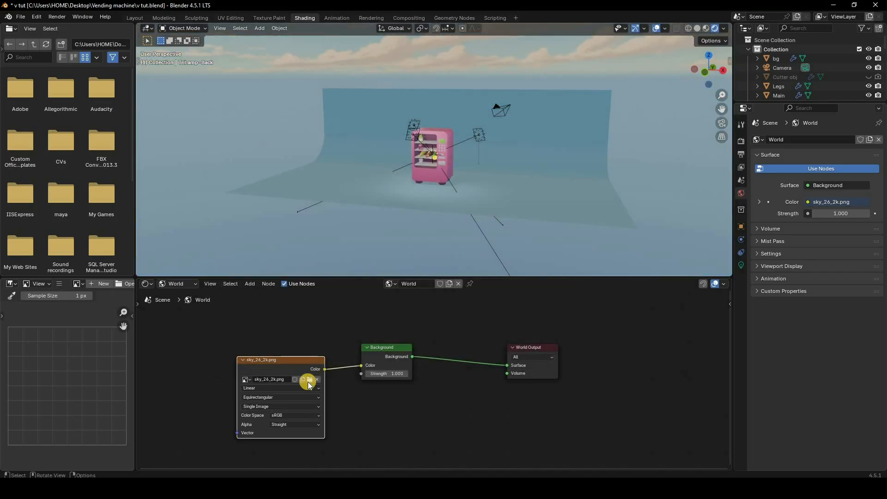
Replace the Environment Texture image with sky_clouds_12_2k.png from the sky_clouds_12_2k folder.
click(310, 379)
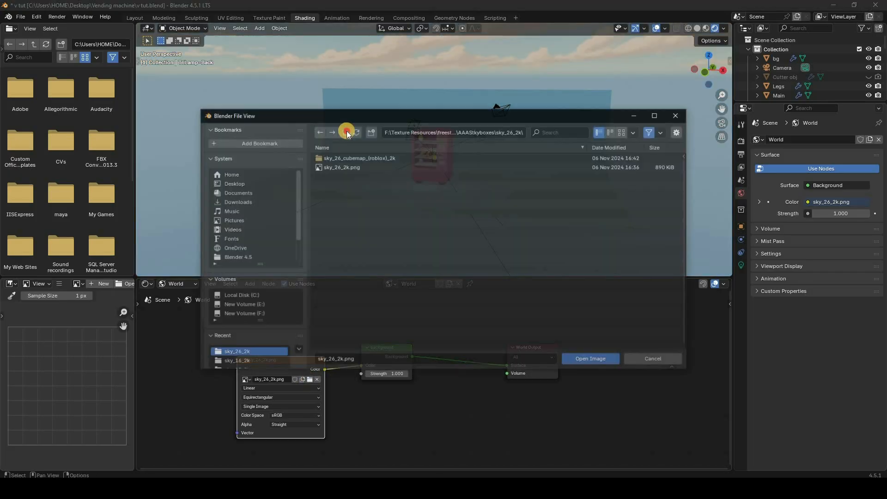
double_click(345, 192)
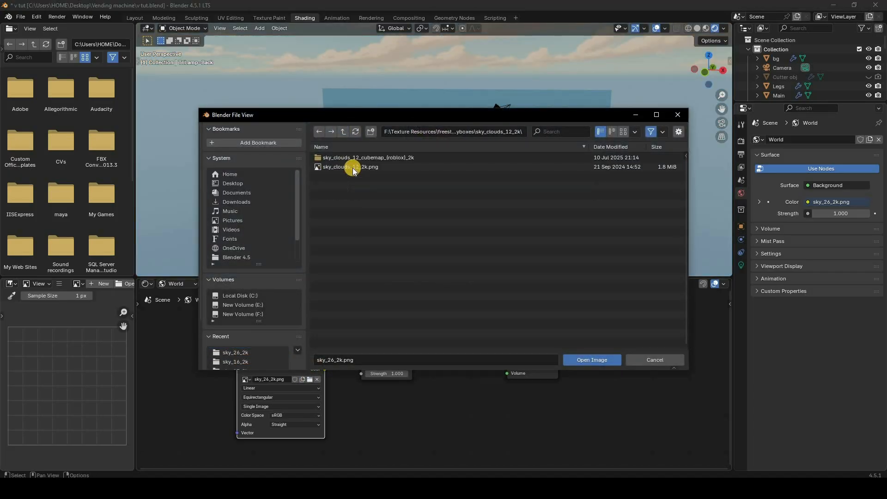
double_click(354, 168)
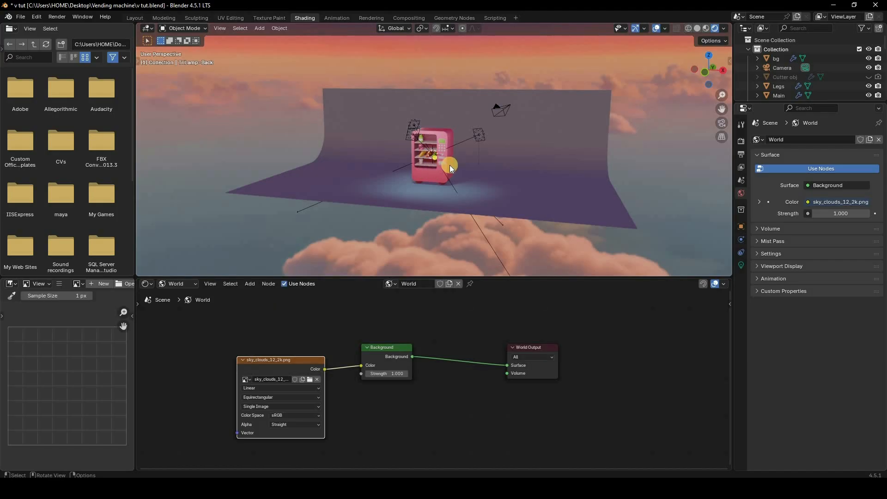
Check the vending machine and backdrop under the cloud environment lighting, and switch to the Layout workspace.
middle_drag(389, 181, 416, 195)
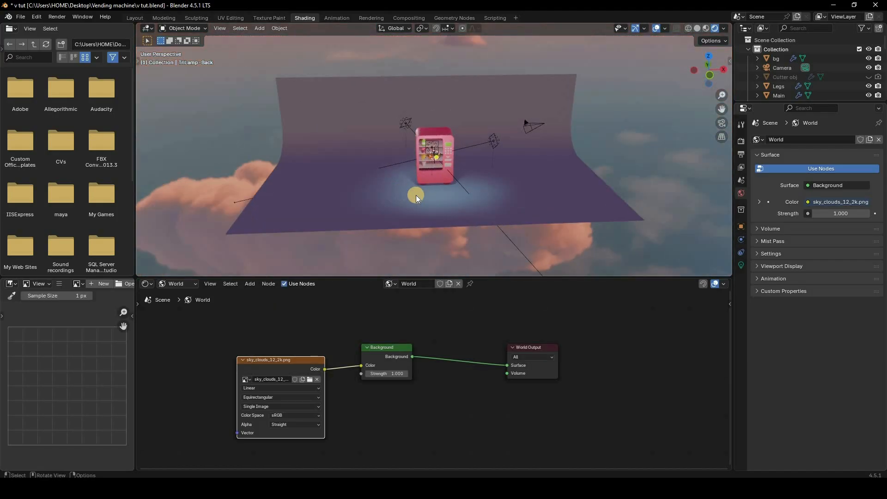
middle_drag(507, 147, 268, 383)
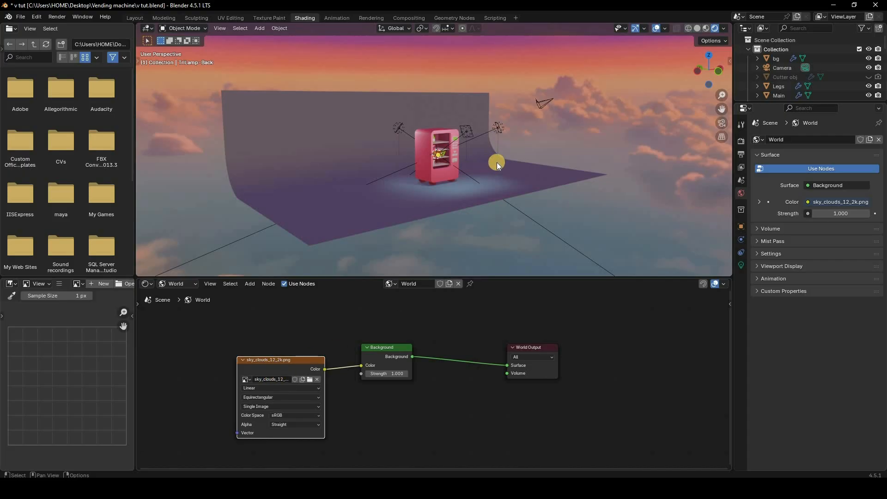
scroll(447, 165, up, 5)
mouse_move(491, 173)
middle_down()
mouse_move(458, 169)
mouse_move(481, 174)
middle_up()
middle_drag(425, 148, 129, 18)
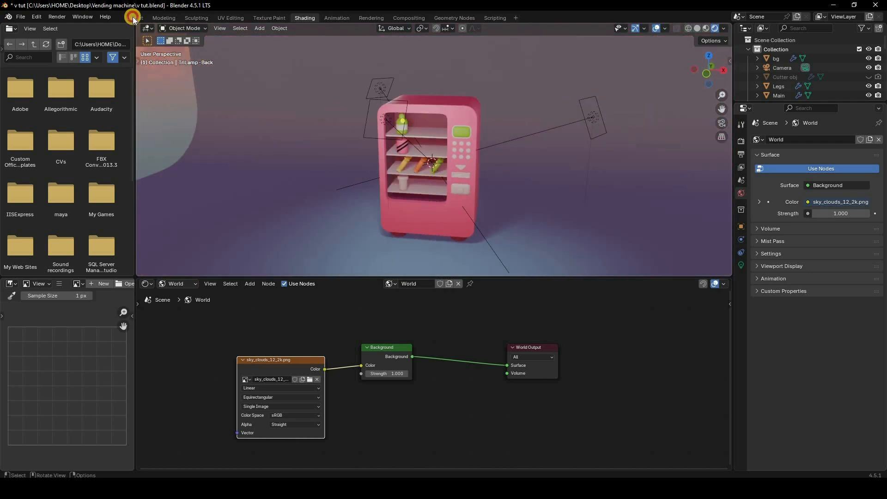
click(133, 19)
scroll(346, 203, up, 5)
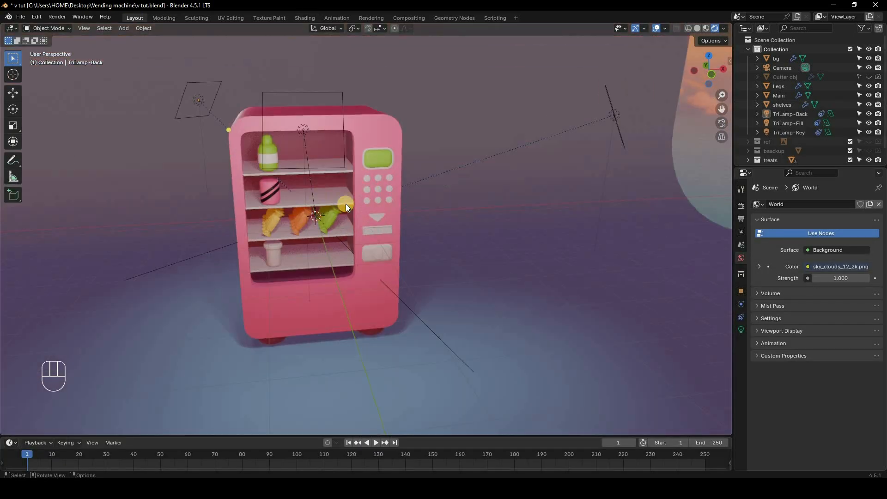
Set the scene's Color Management view transform to Standard in the render settings and check the machine's colors.
click(740, 206)
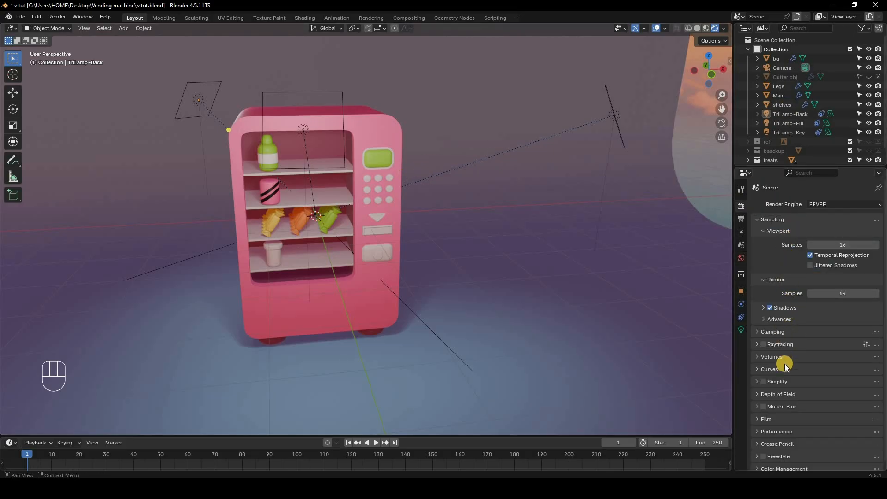
scroll(786, 409, down, 1)
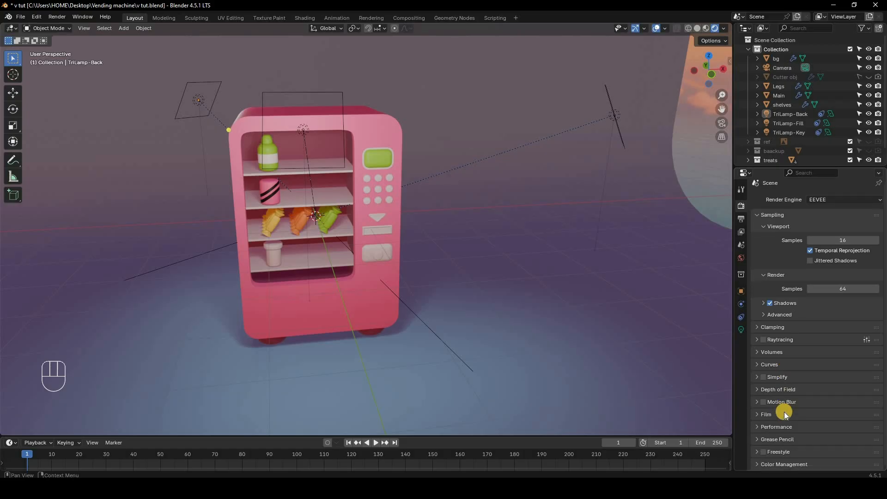
click(783, 411)
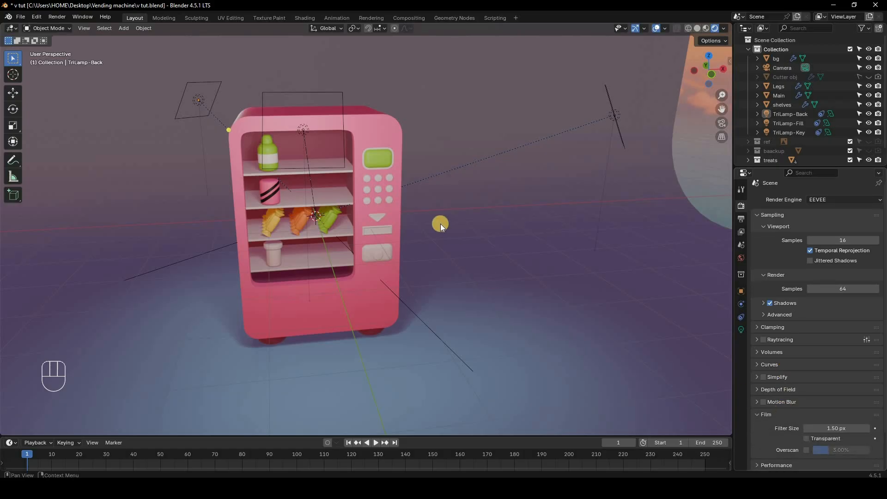
middle_drag(439, 227, 665, 301)
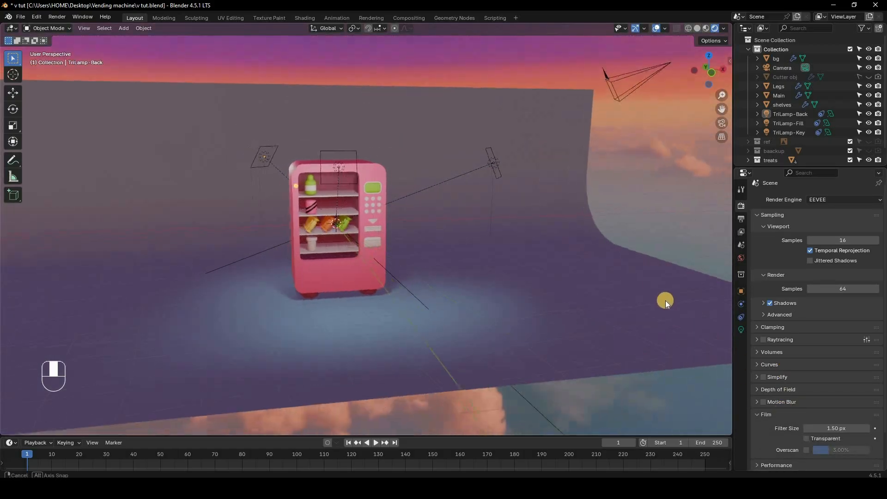
click(785, 416)
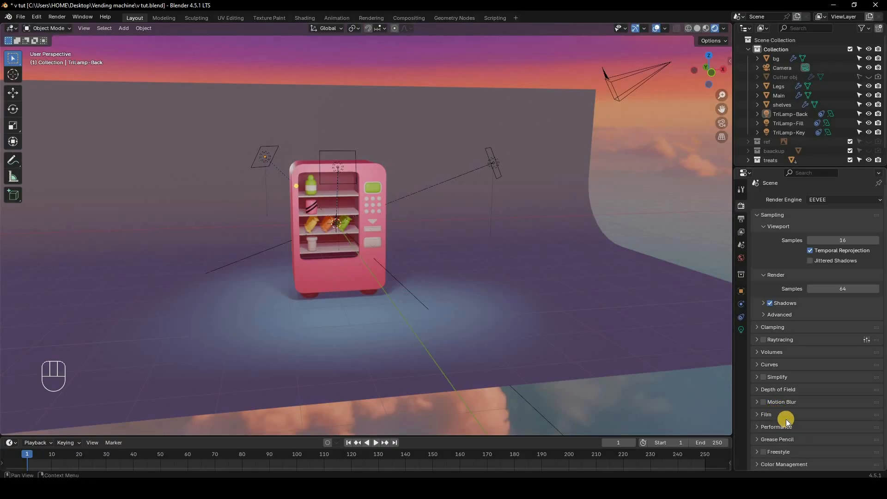
click(785, 464)
scroll(822, 368, down, 4)
scroll(822, 368, down, 2)
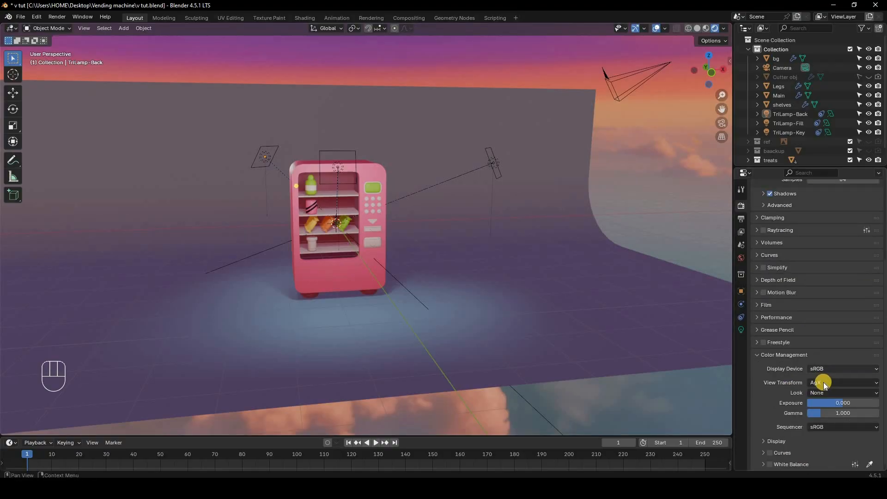
click(824, 382)
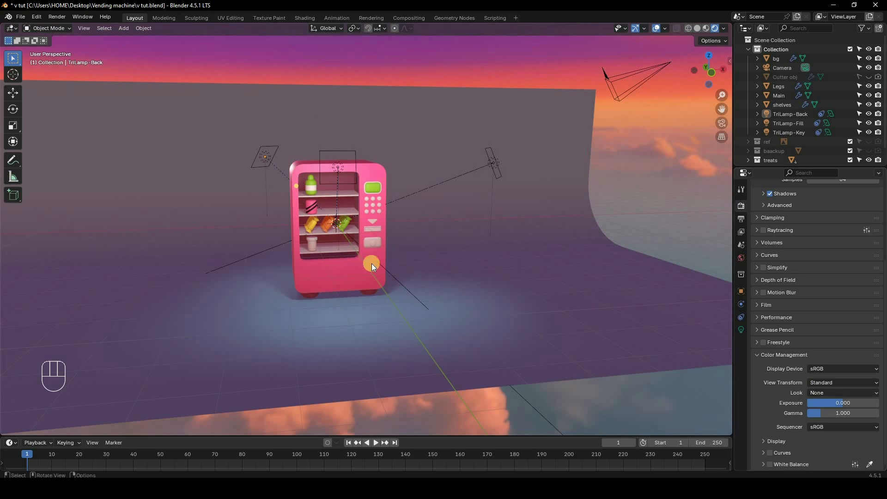
middle_drag(411, 259, 503, 195)
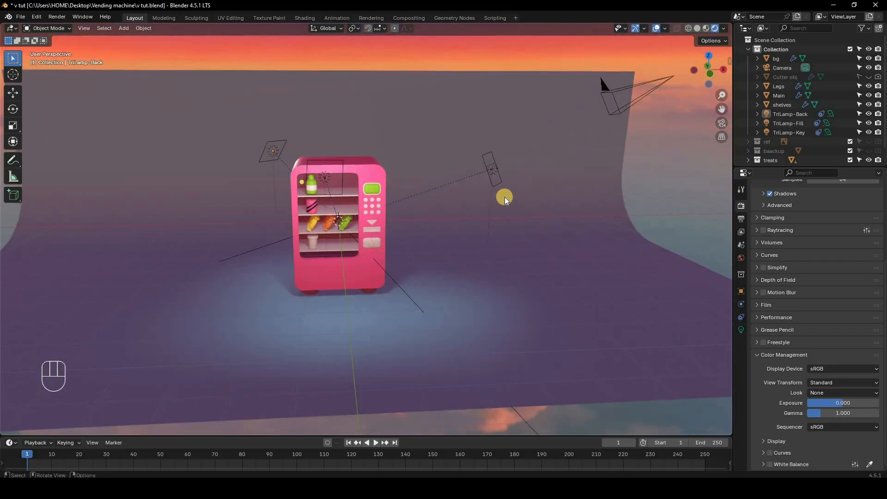
click(771, 354)
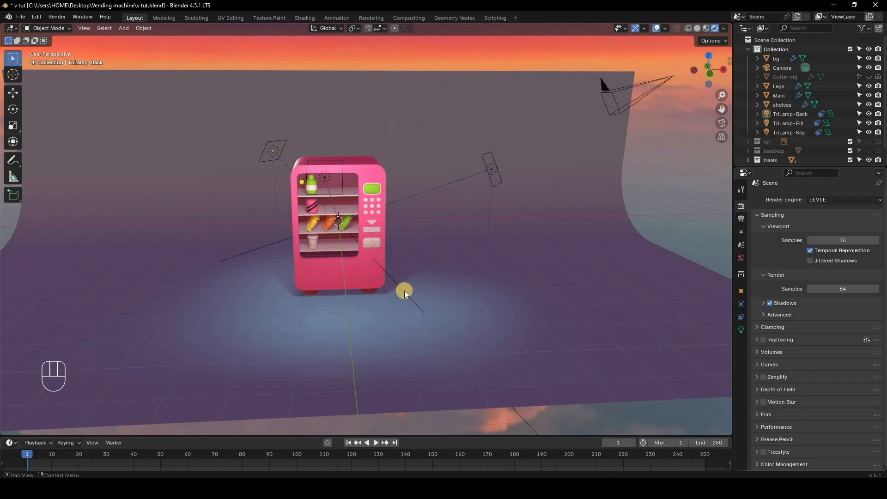
Set the EEVEE render shadow Steps to 1.
middle_drag(406, 276, 797, 356)
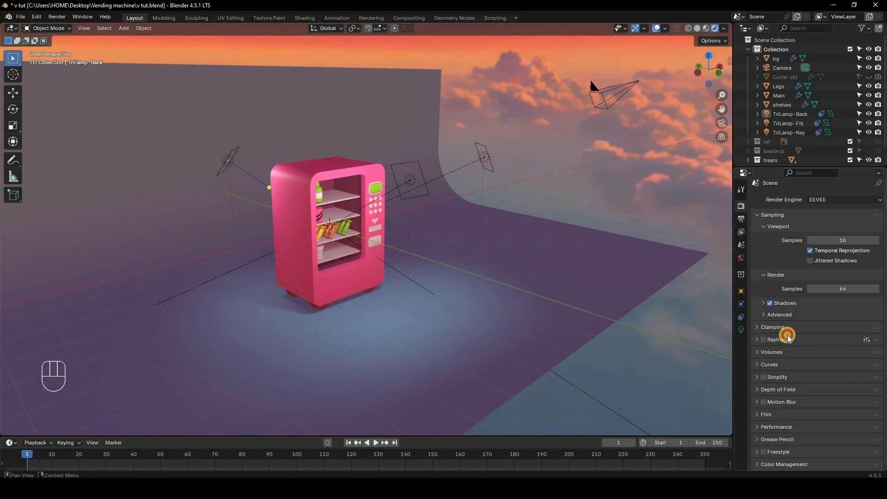
click(791, 307)
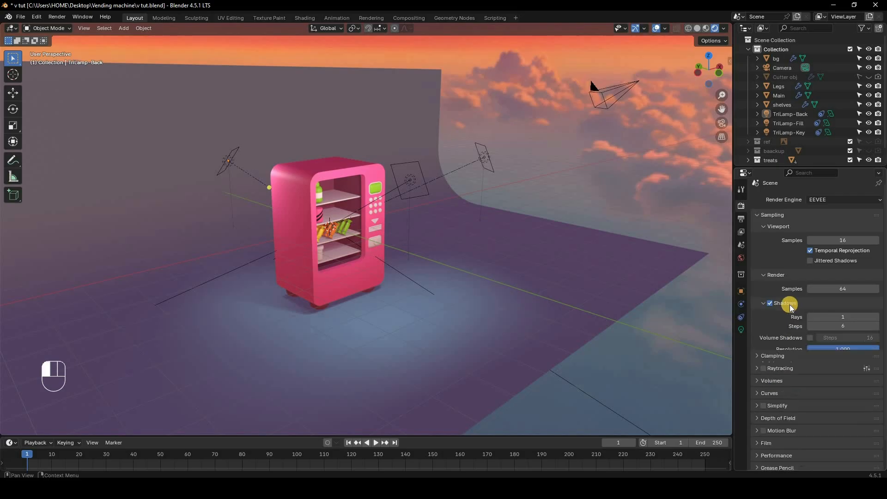
click(825, 325)
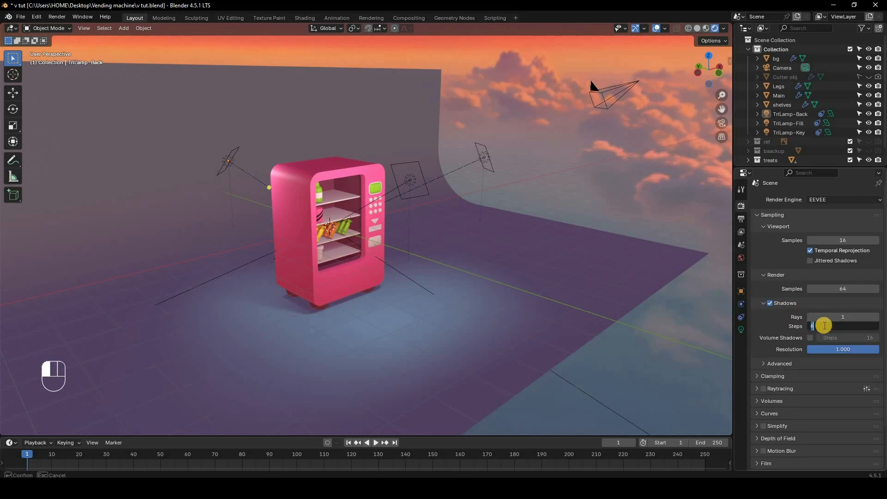
key(Return)
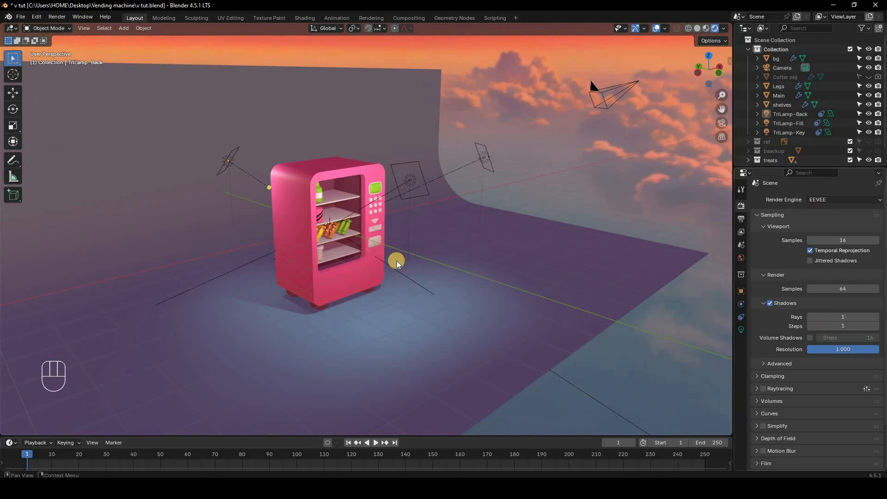
mouse_move(447, 258)
middle_down()
mouse_move(372, 265)
mouse_move(487, 257)
mouse_move(510, 279)
middle_up()
key(z)
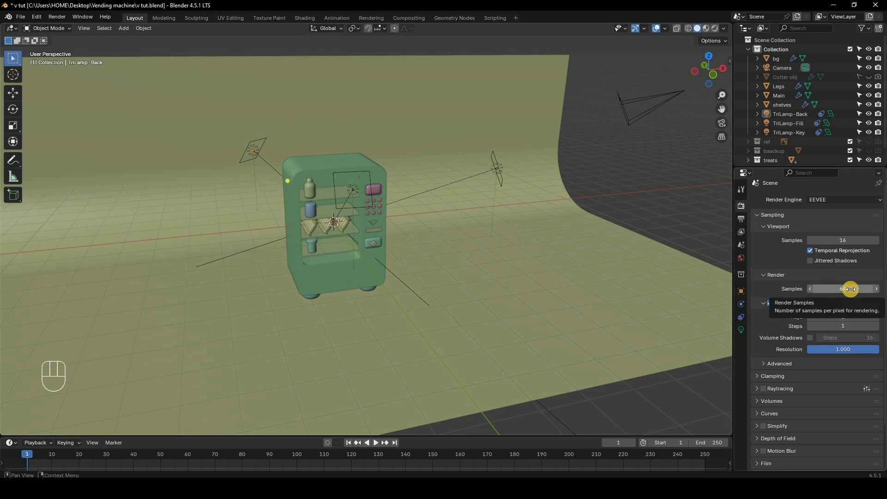
key(z)
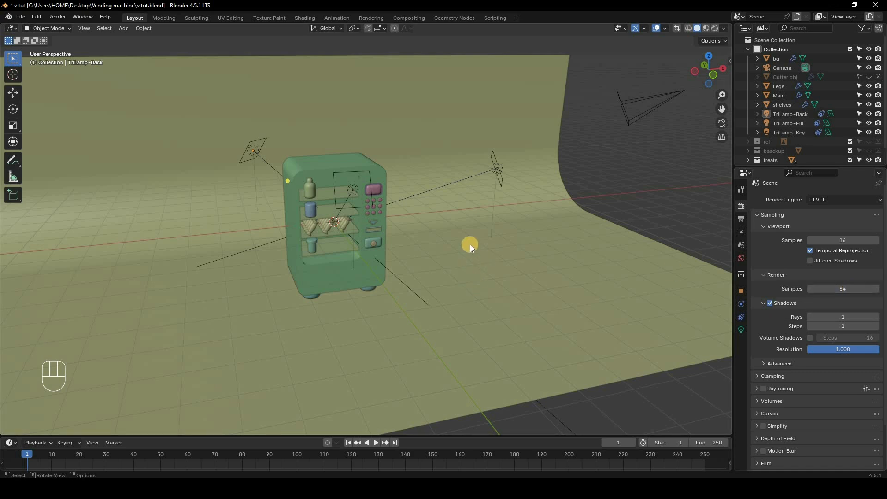
click(469, 245)
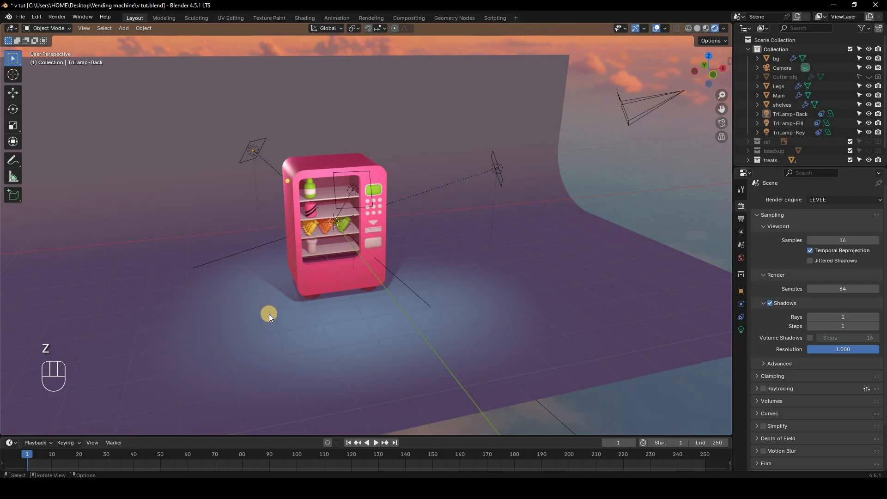
Move the curved backdrop about 5 m along the negative Y axis, closer to the back of the vending machine.
middle_drag(269, 314, 424, 276)
middle_drag(328, 270, 478, 321)
click(478, 321)
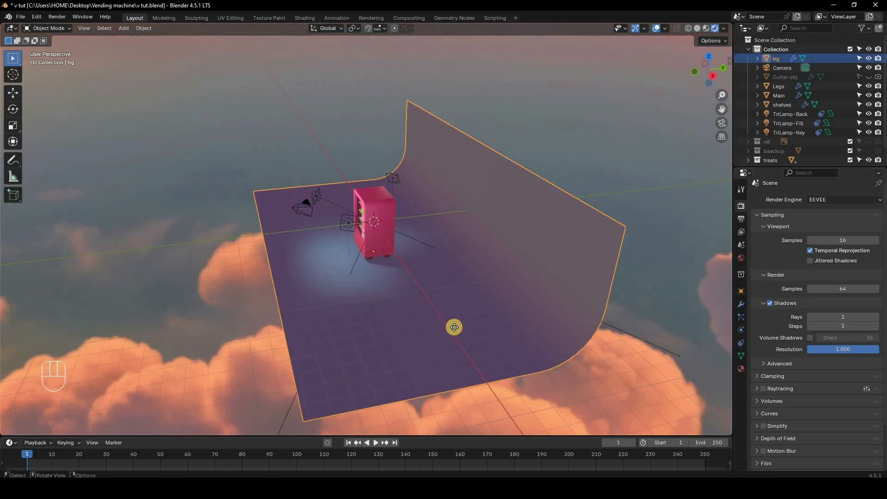
key(g)
key(y)
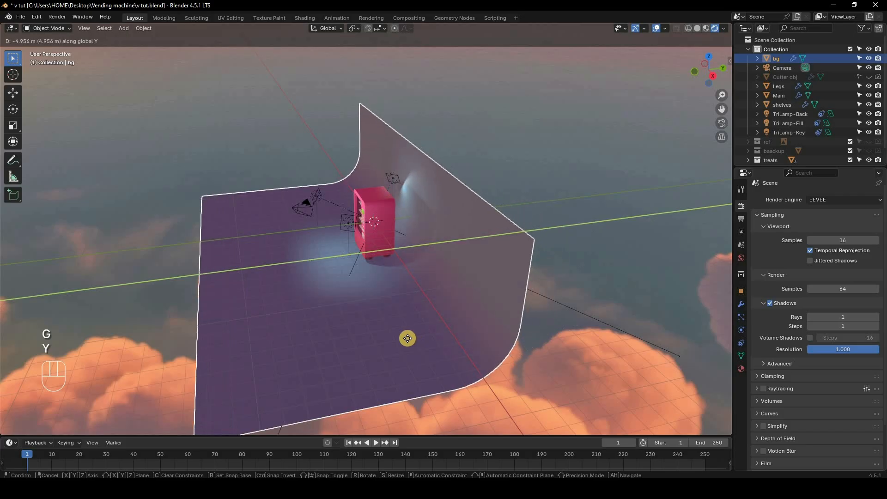
click(419, 350)
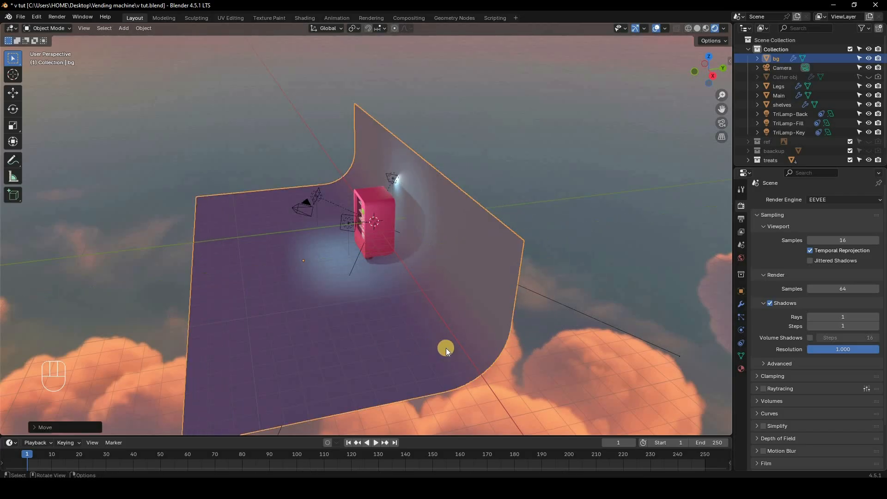
Rotate the key, fill and back lamps together around the global Z axis so they are turned about the vending machine.
middle_drag(445, 346, 420, 220)
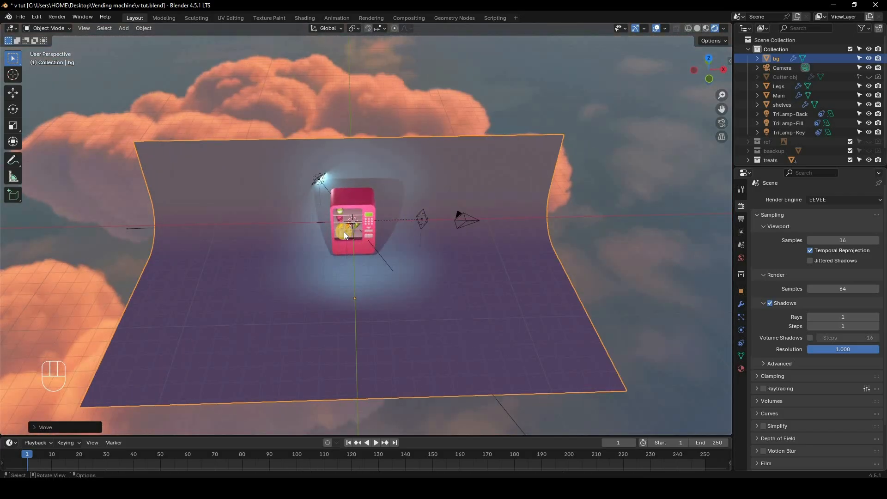
click(318, 180)
shift+click(422, 219)
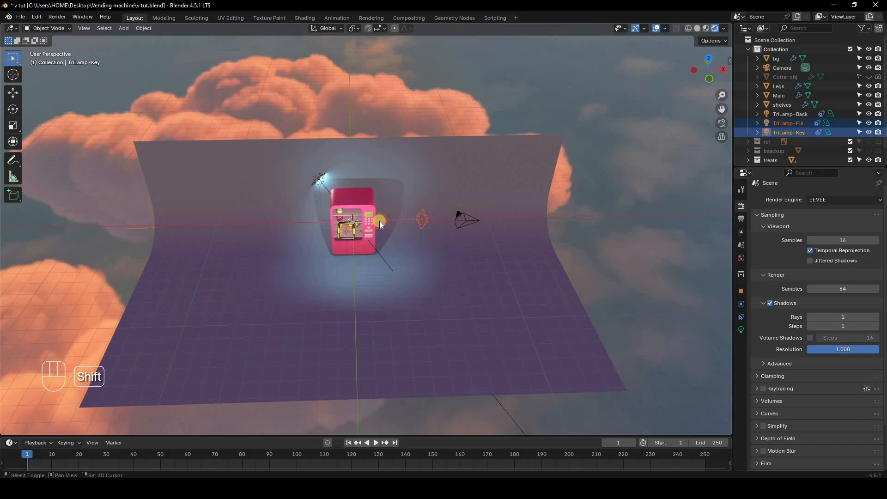
shift+click(497, 259)
key(r)
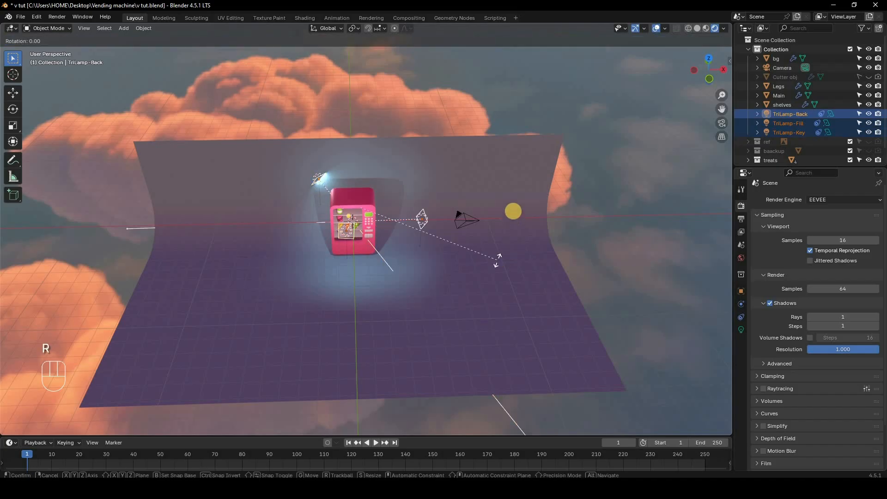
key(z)
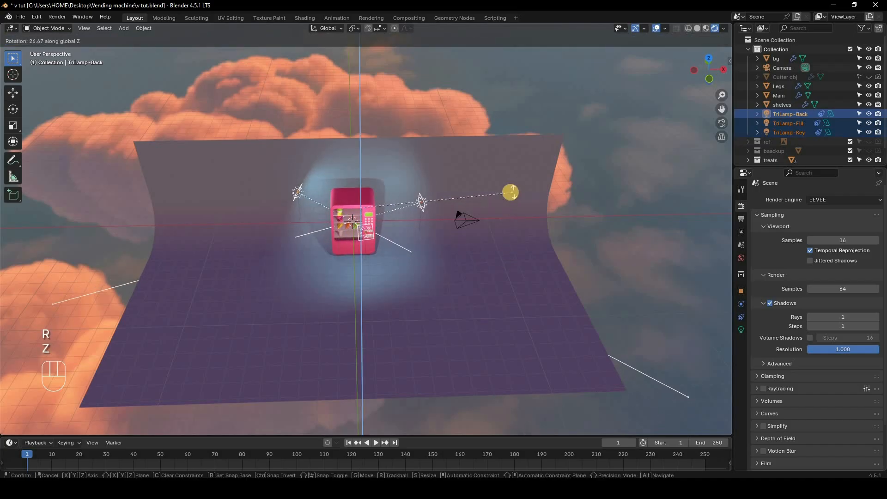
click(482, 218)
Set the power of the TriLamp-Key area light to 200.
middle_drag(470, 227, 428, 168)
scroll(429, 168, up, 5)
click(429, 168)
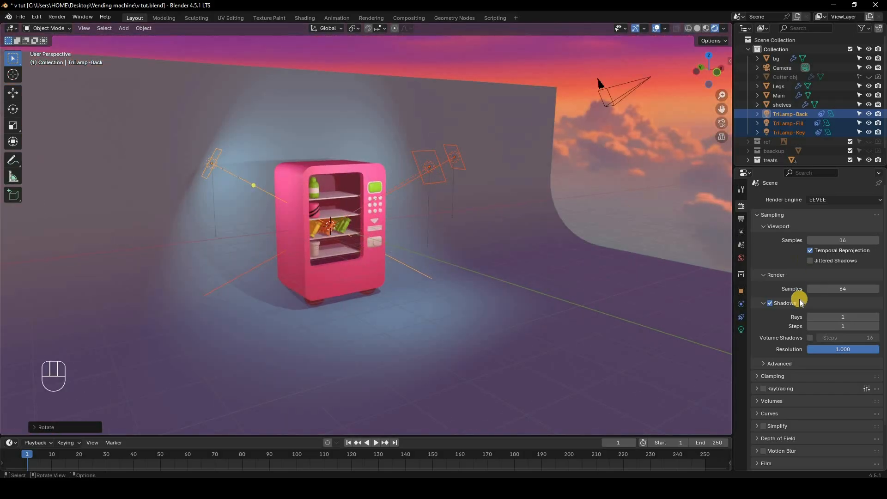
click(741, 330)
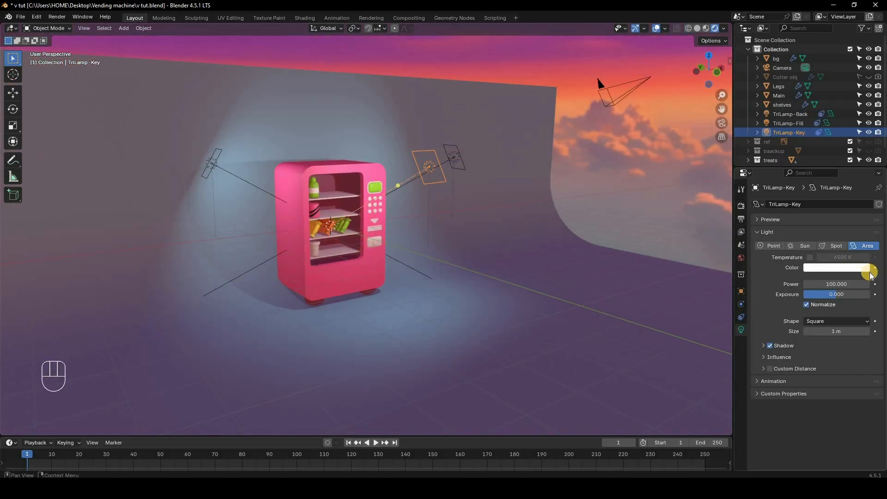
click(839, 285)
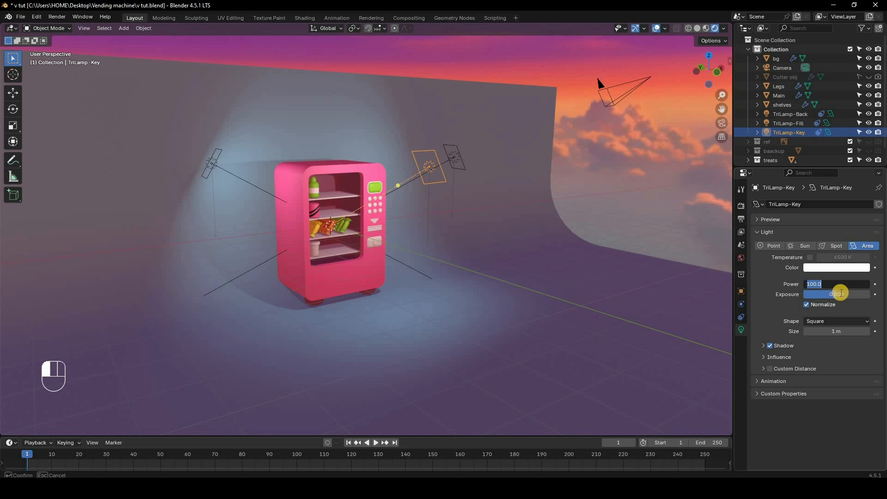
text(200)
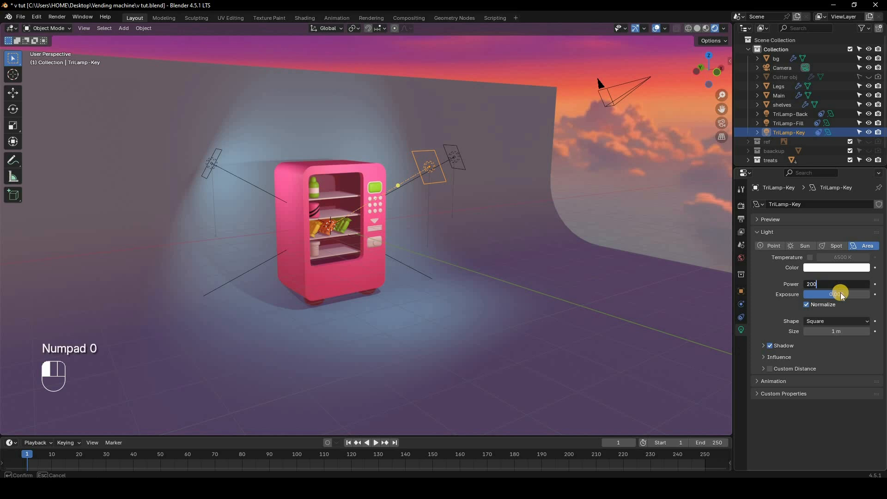
click(271, 83)
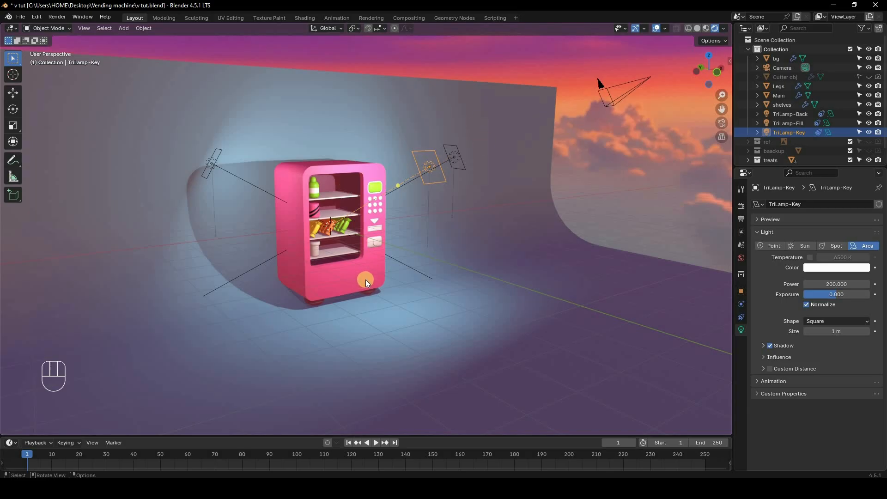
Look through the camera and set its rotation to 90° on X and 0° on Z.
click(777, 69)
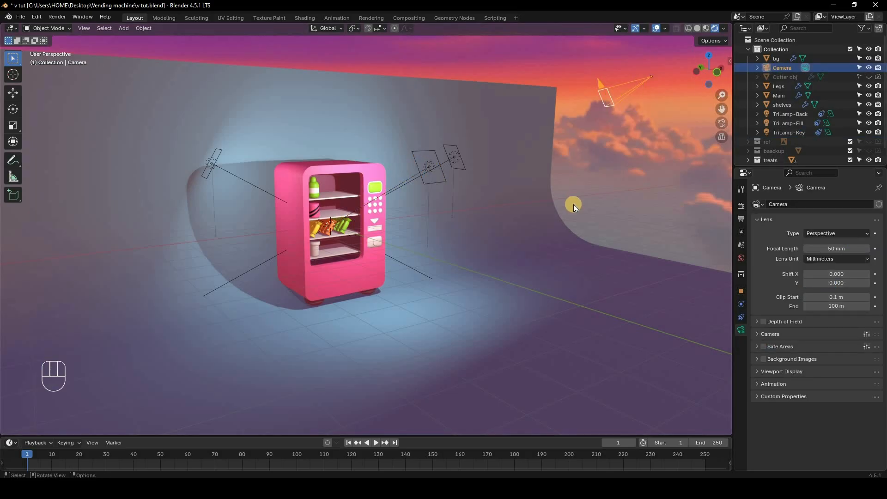
key(KP_0)
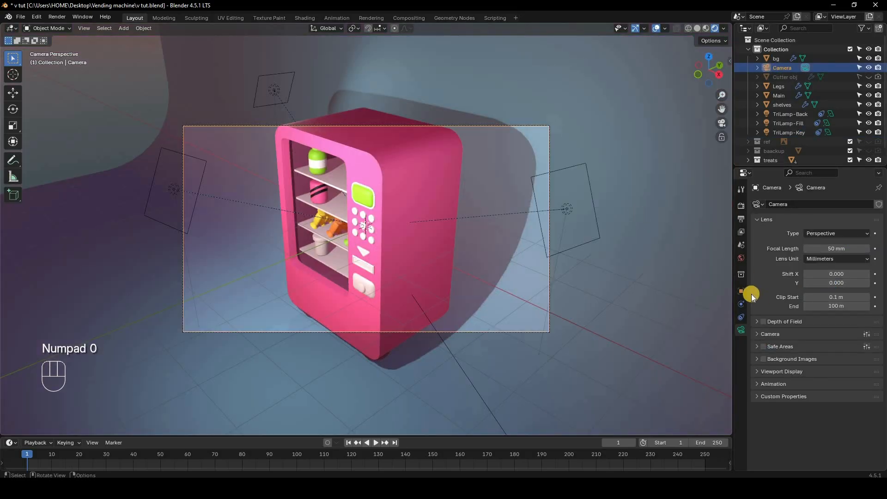
click(742, 290)
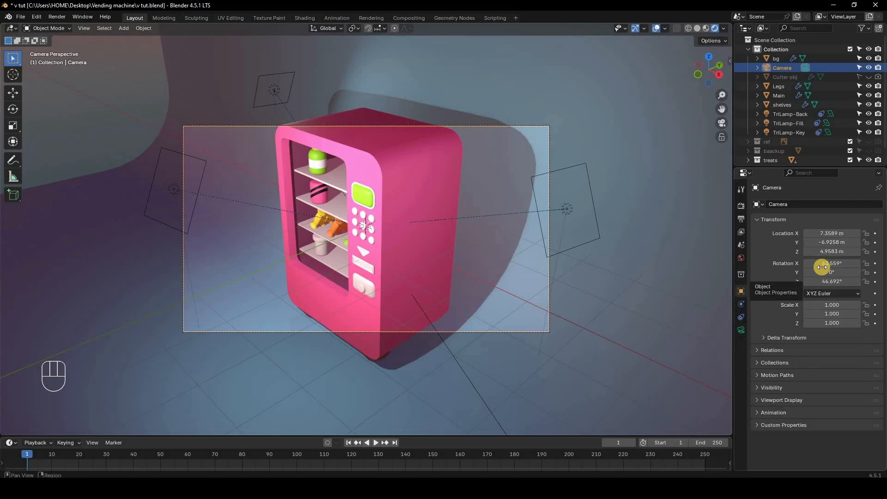
click(826, 264)
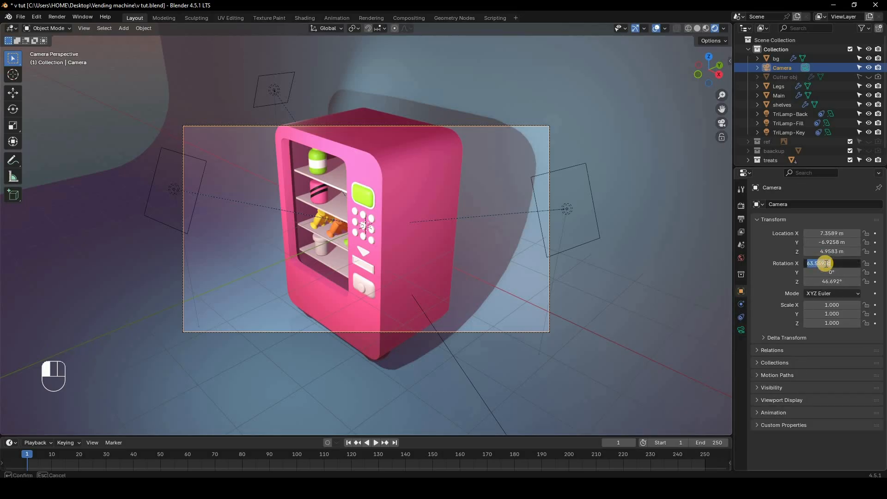
text(90)
key(Return)
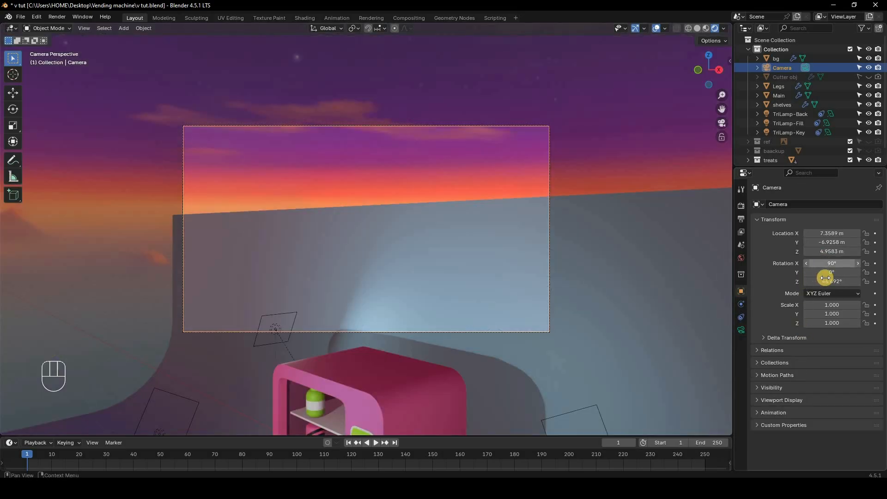
click(825, 281)
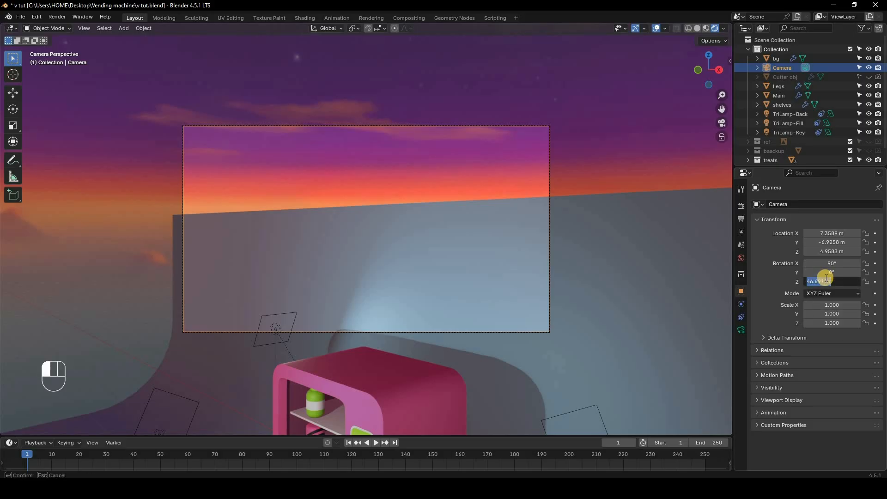
text(0)
key(Return)
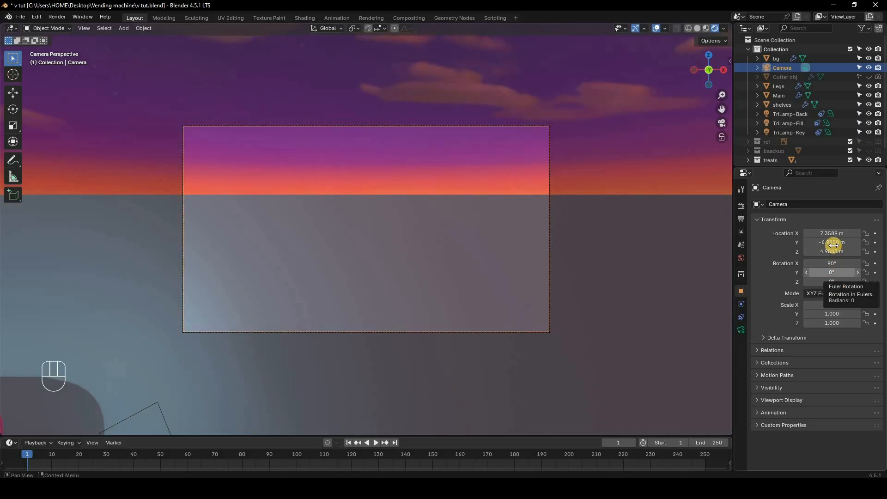
Zero the camera's location on all axes and move it back to -16.1 m on Y to frame the machine.
mouse_move(831, 233)
mouse_down()
mouse_move(832, 251)
mouse_move(828, 233)
mouse_up()
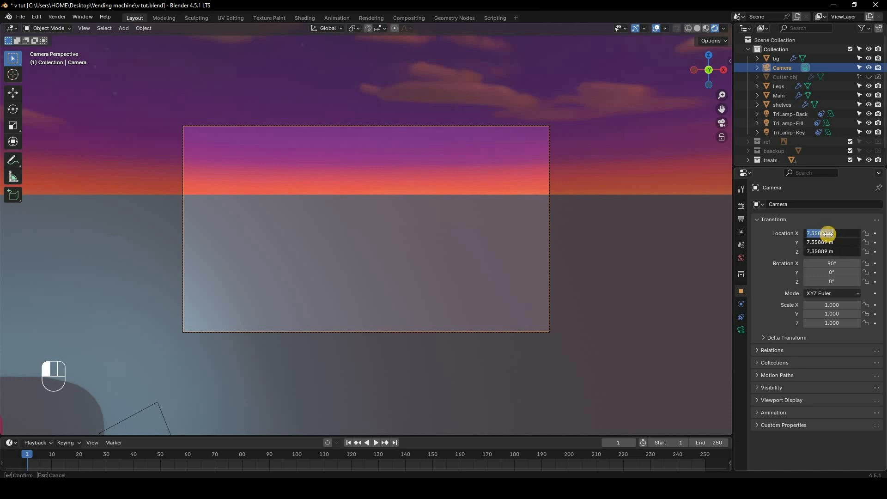
text(0)
key(Return)
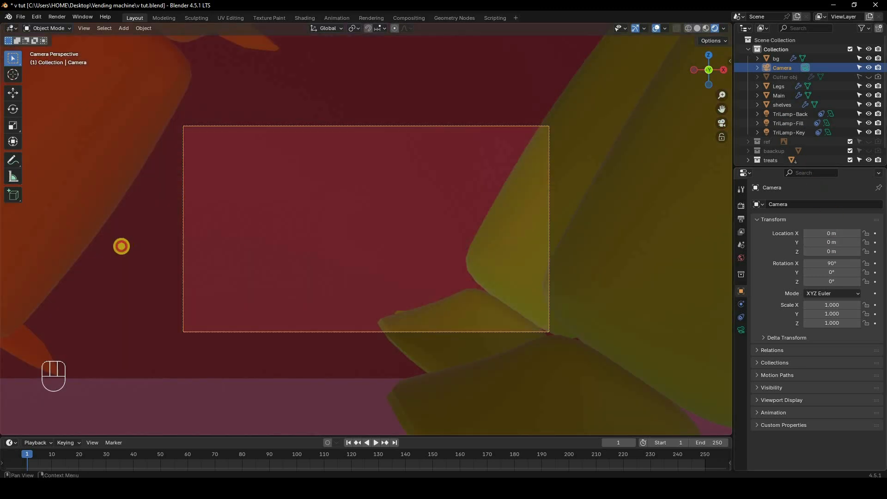
drag(818, 242, 846, 160)
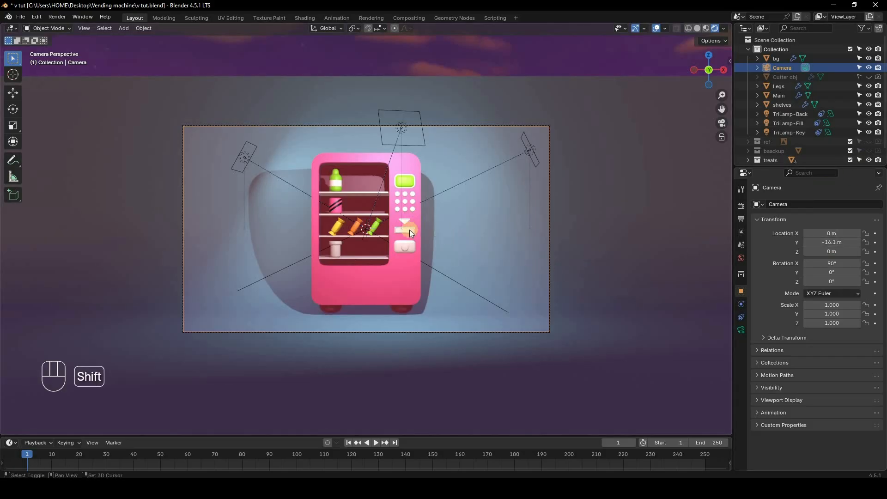
Add a cube-shaped empty at the world origin, inside the vending machine.
key(shift+a)
mouse_move(416, 330)
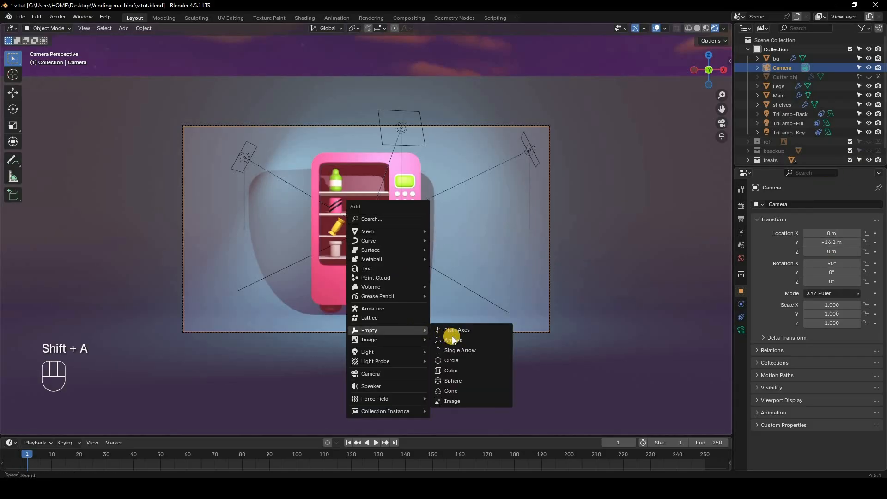
click(465, 369)
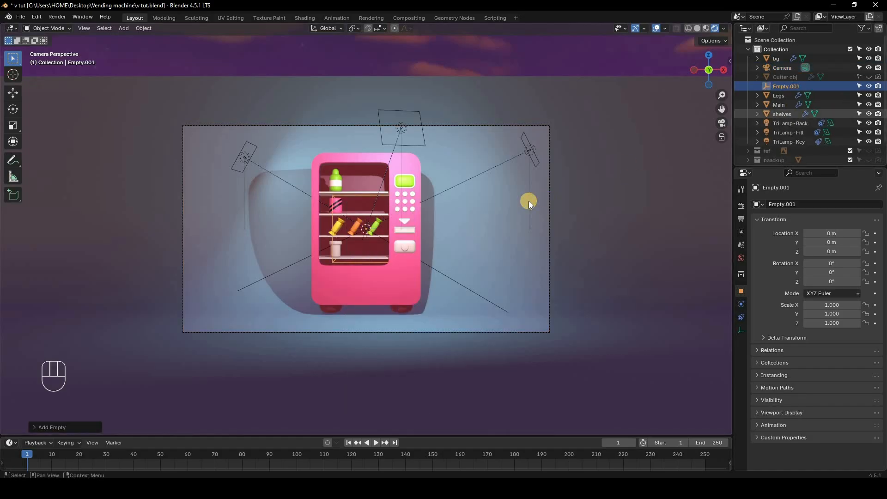
Switch the viewport to solid shading and parent the camera to the cube empty with the Object option.
middle_drag(545, 219, 569, 262)
key(z)
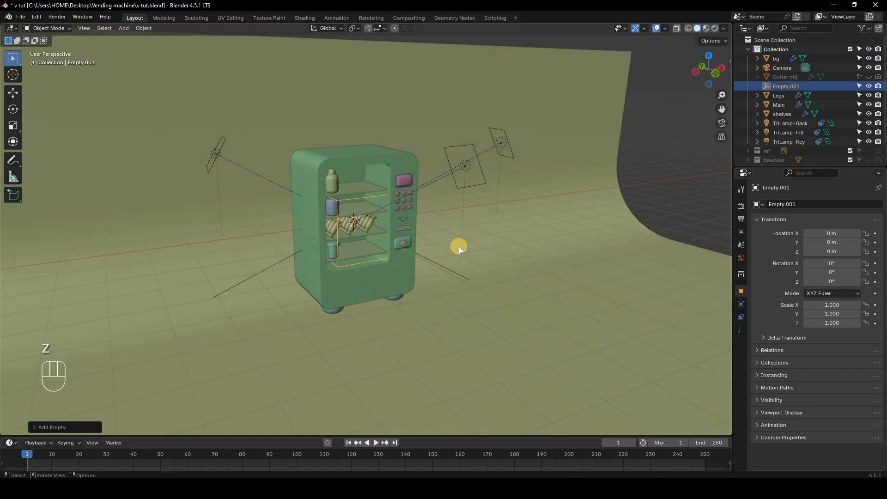
scroll(564, 319, down, 3)
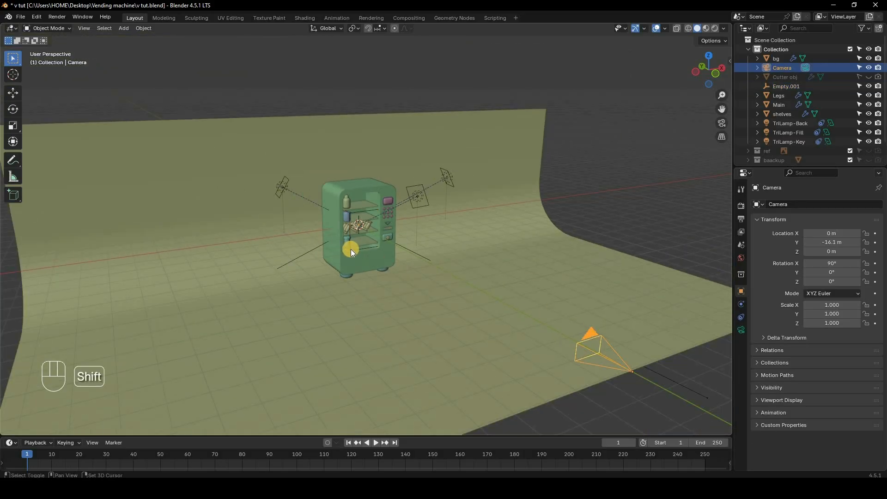
shift+click(497, 238)
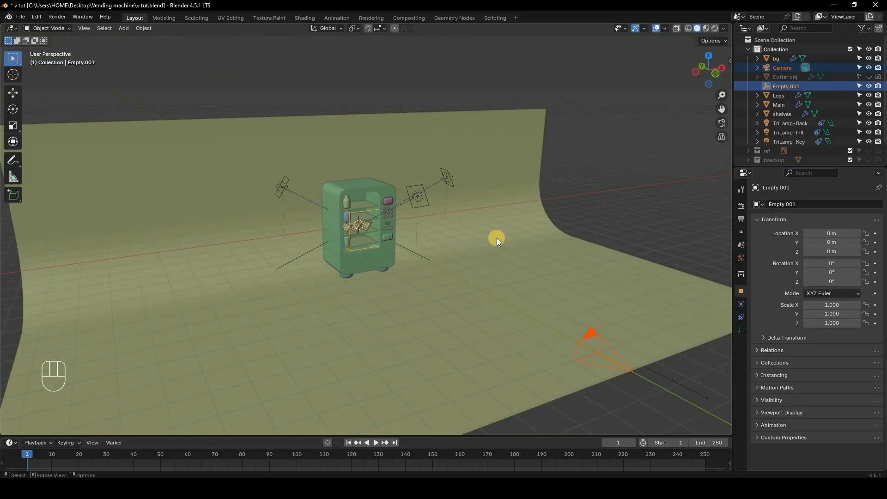
key(ctrl+p)
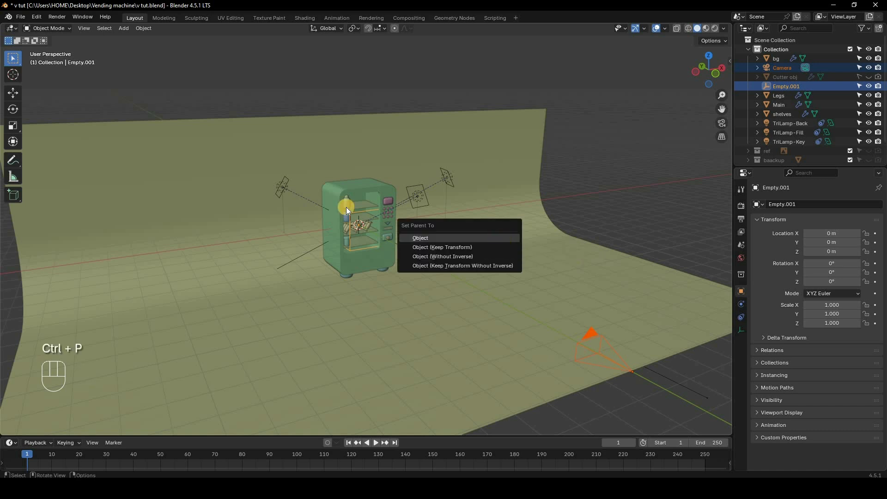
click(501, 238)
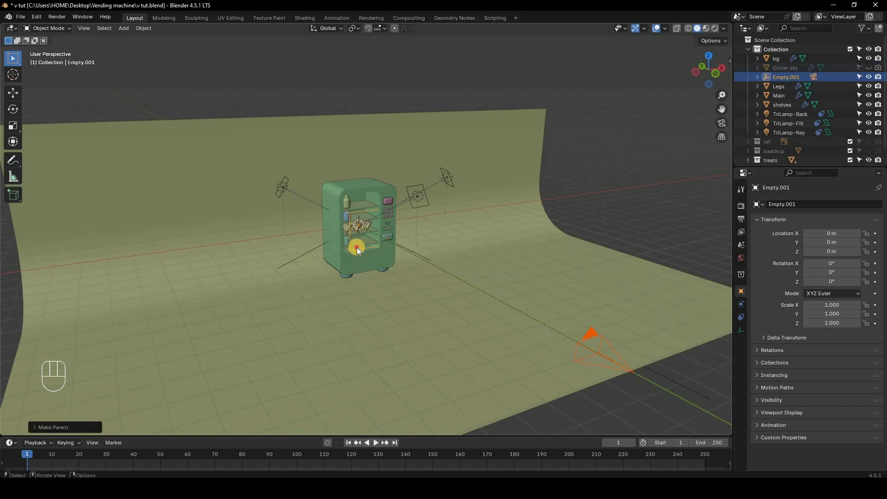
Select only the cube empty and try rotating it about the global Z axis.
click(357, 248)
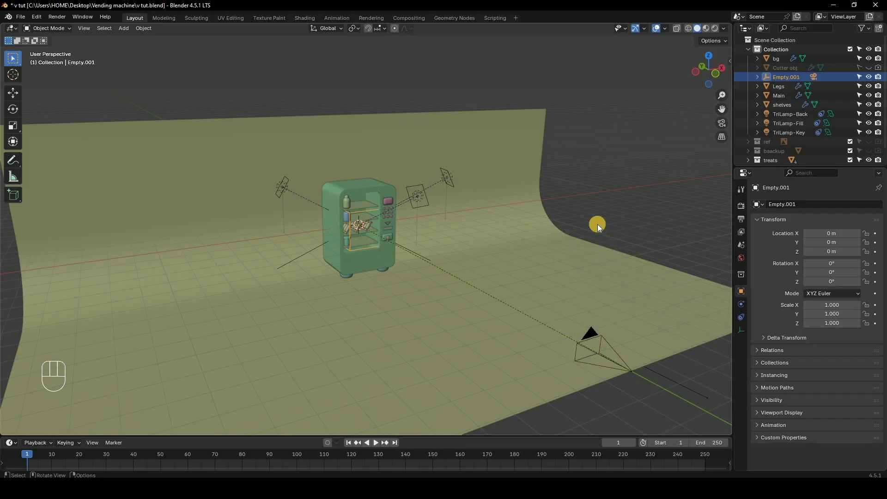
key(r)
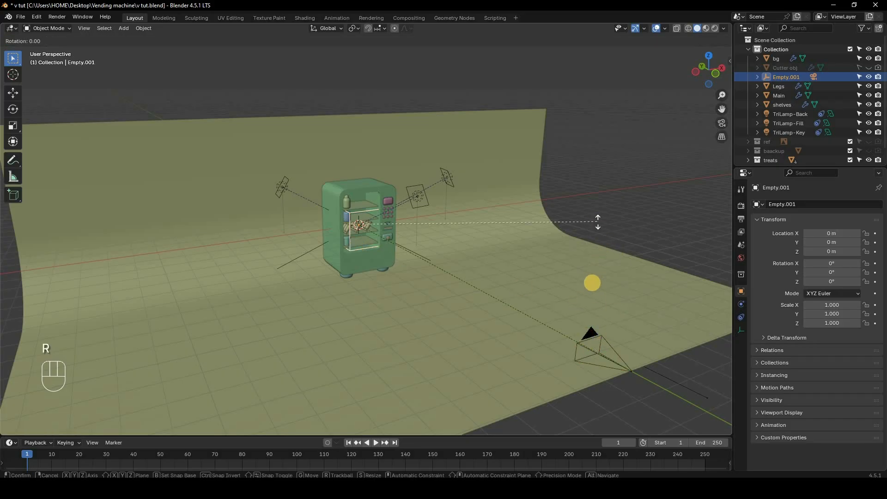
key(z)
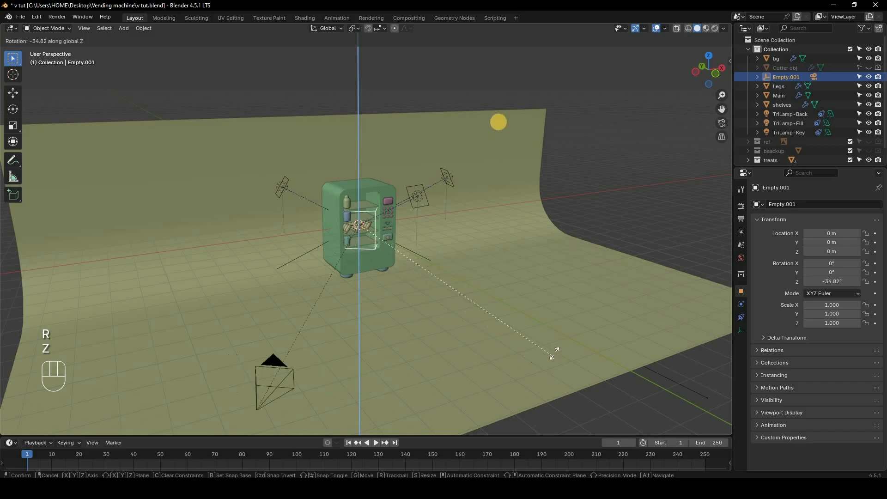
right_click(543, 210)
Look through the camera and set the cube empty's Z rotation to -30°.
key(KP_0)
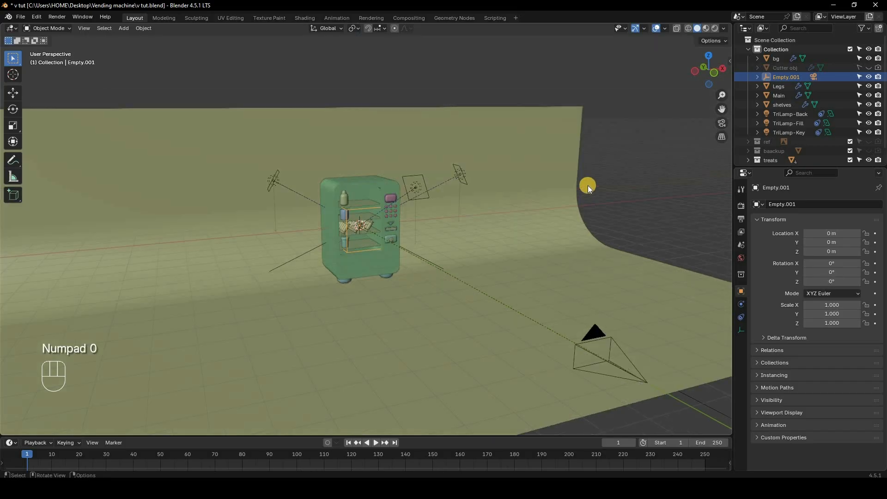
key(r)
key(z)
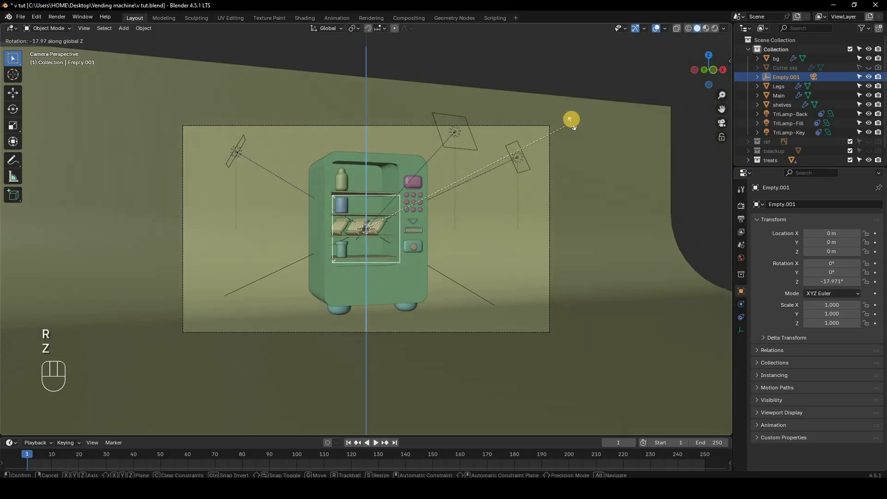
right_click(571, 118)
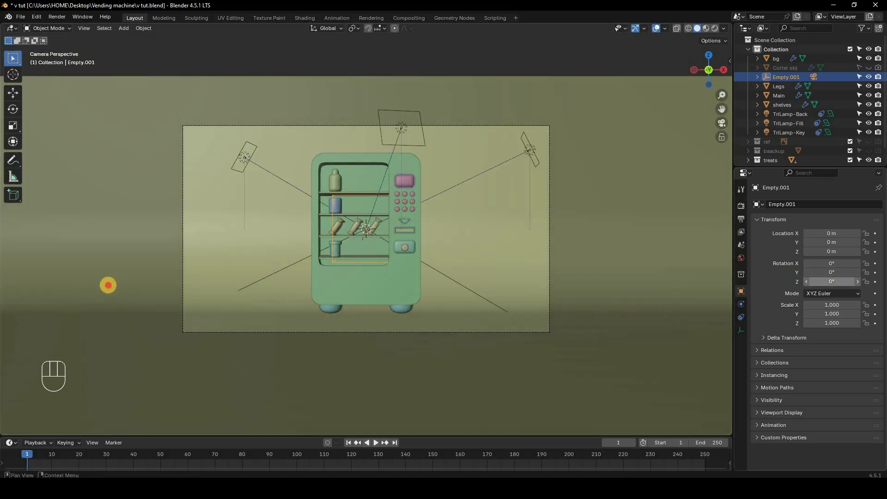
drag(835, 282, 808, 281)
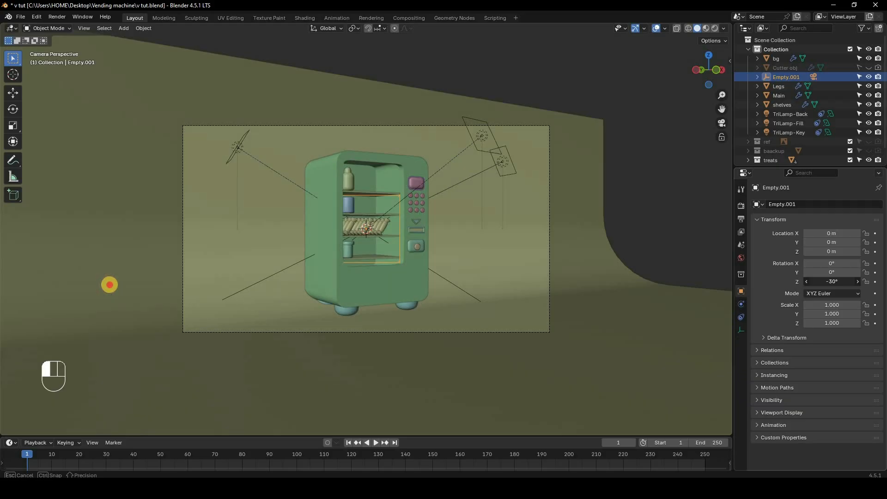
click(835, 280)
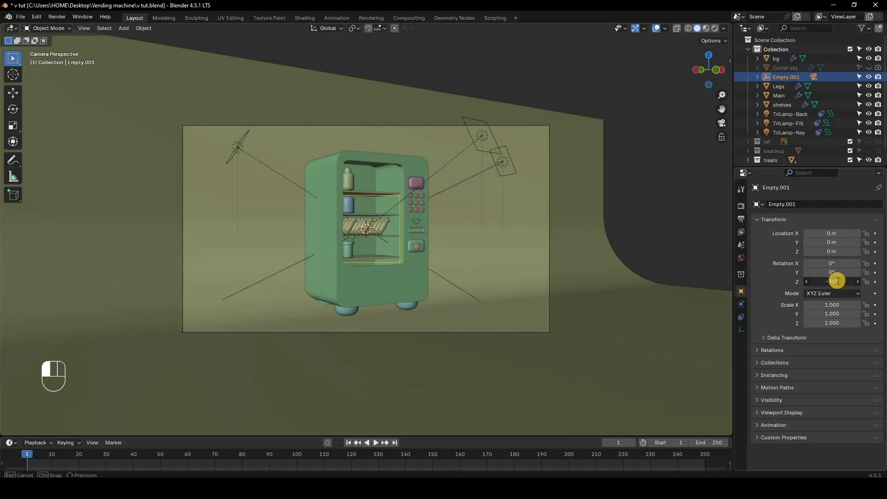
Enlarge the timeline area and set the animation's end frame to 72.
click(452, 441)
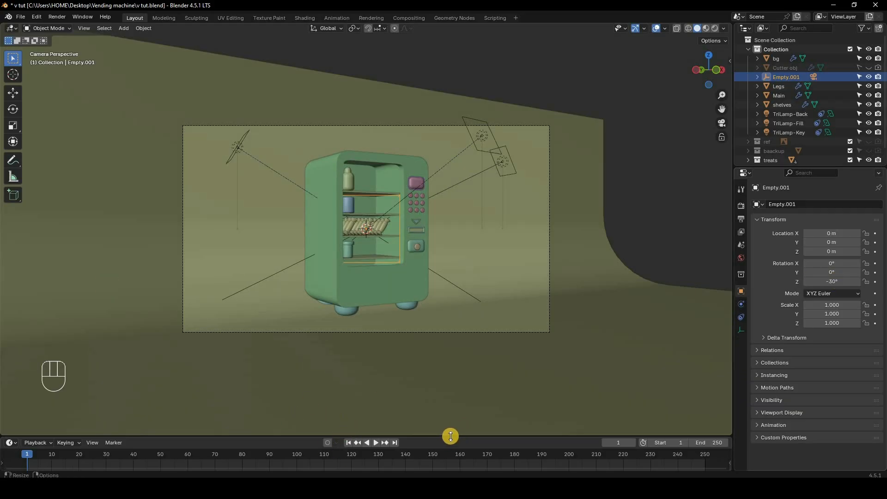
drag(450, 436, 714, 412)
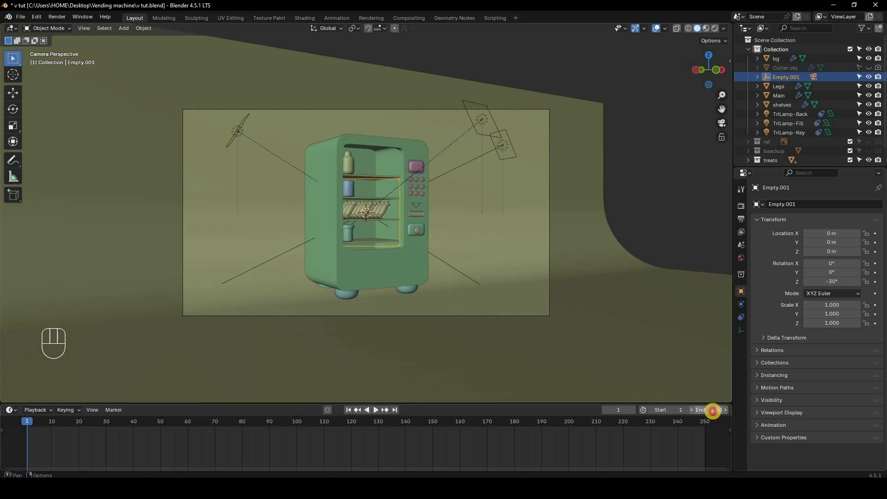
click(707, 410)
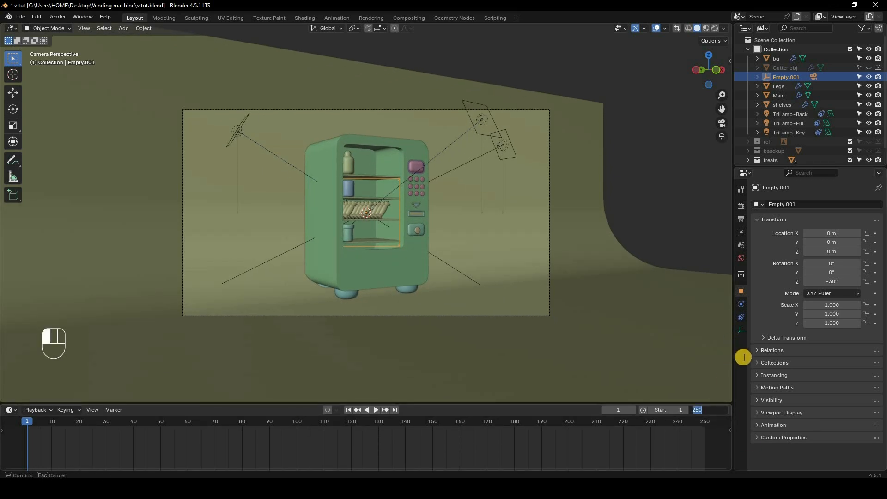
key(Return)
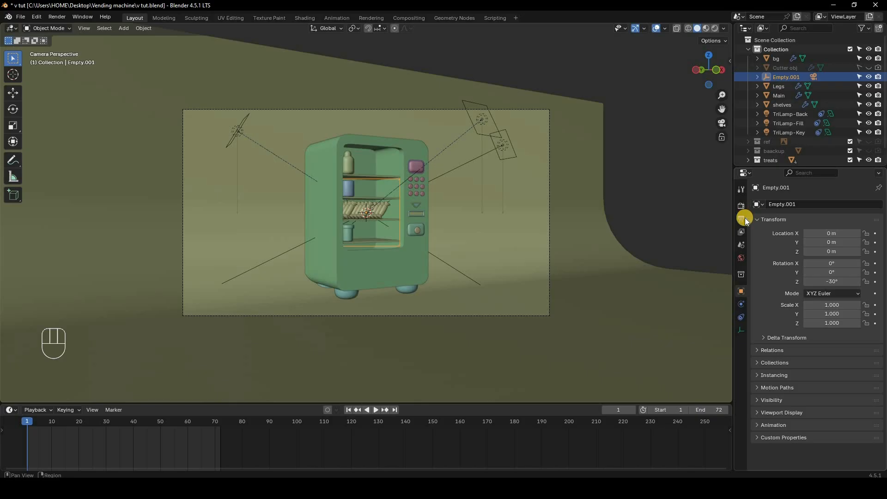
Set the PNG render output to 0% compression, 16-bit color depth and RGB color.
click(742, 220)
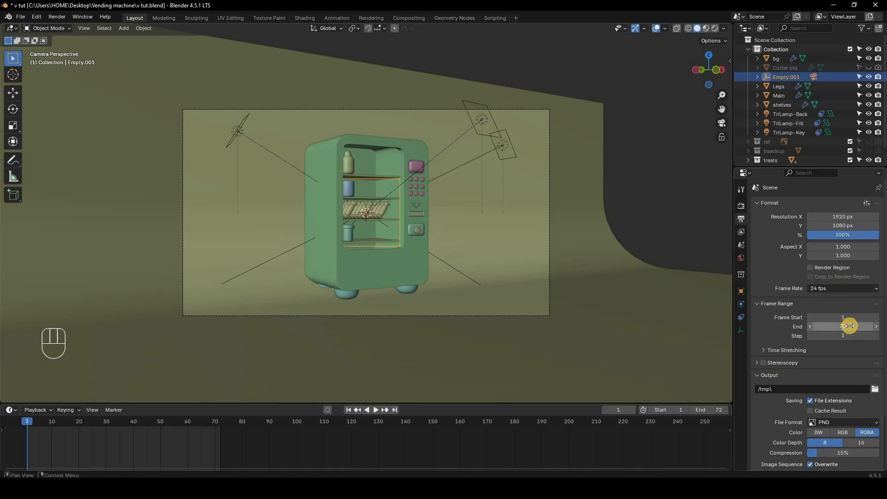
mouse_move(847, 453)
mouse_down()
mouse_move(131, 160)
mouse_move(115, 165)
mouse_move(822, 446)
mouse_move(853, 445)
mouse_up()
click(853, 444)
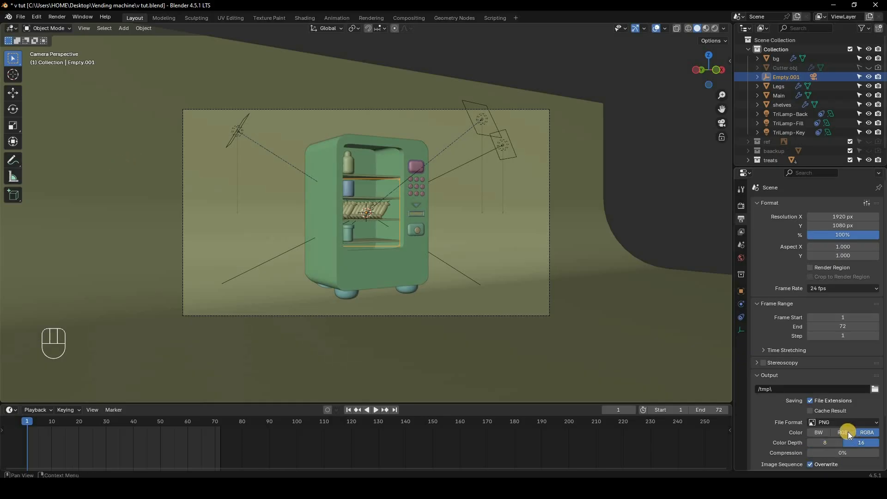
click(848, 432)
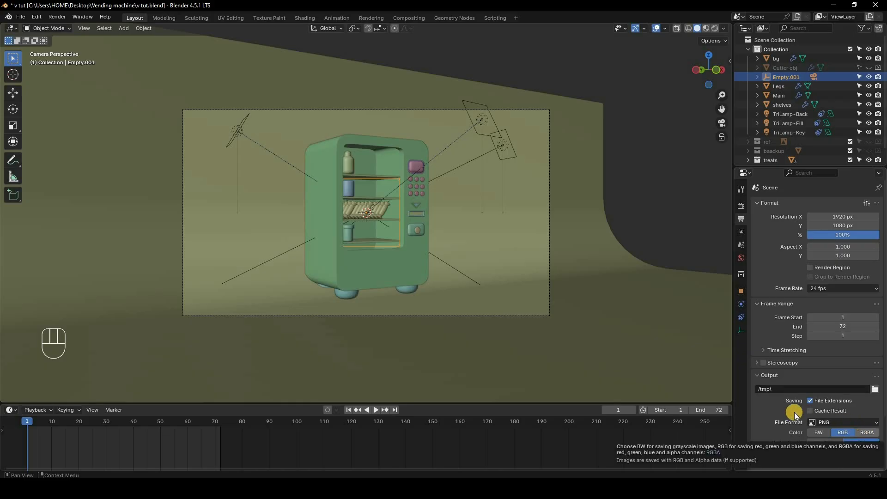
Change the render output file format to FFmpeg Video.
scroll(807, 392, down, 2)
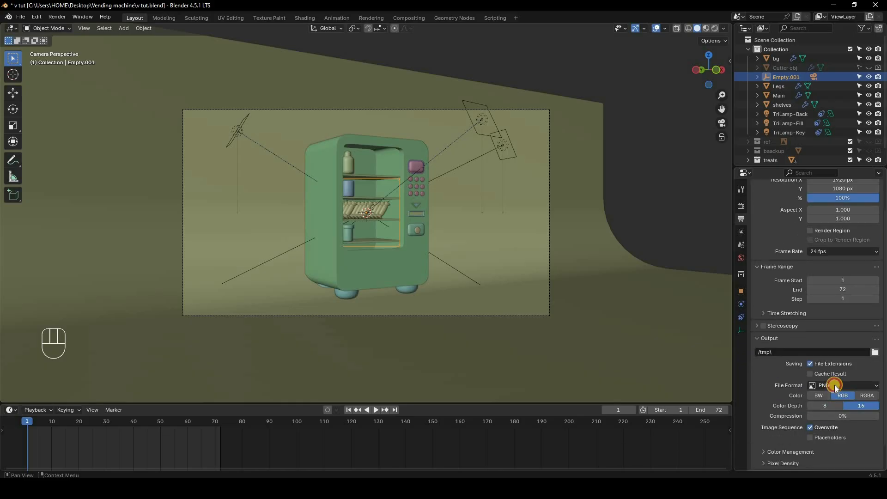
click(843, 385)
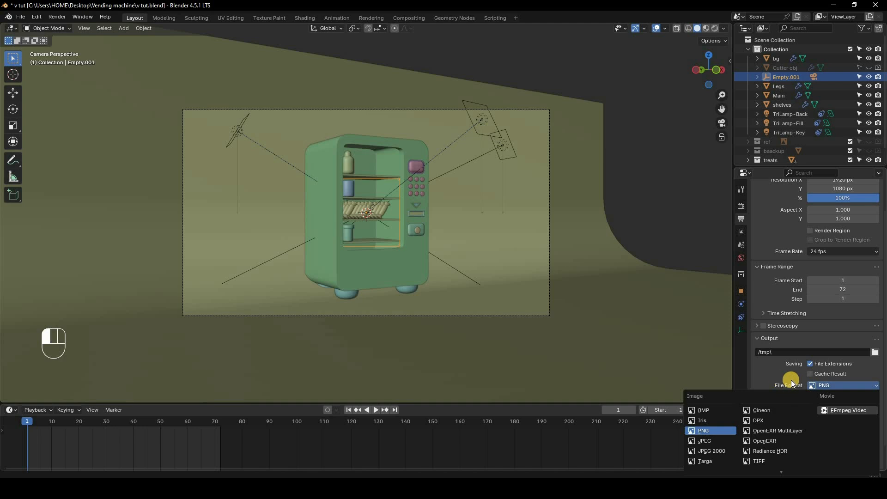
click(819, 385)
click(820, 386)
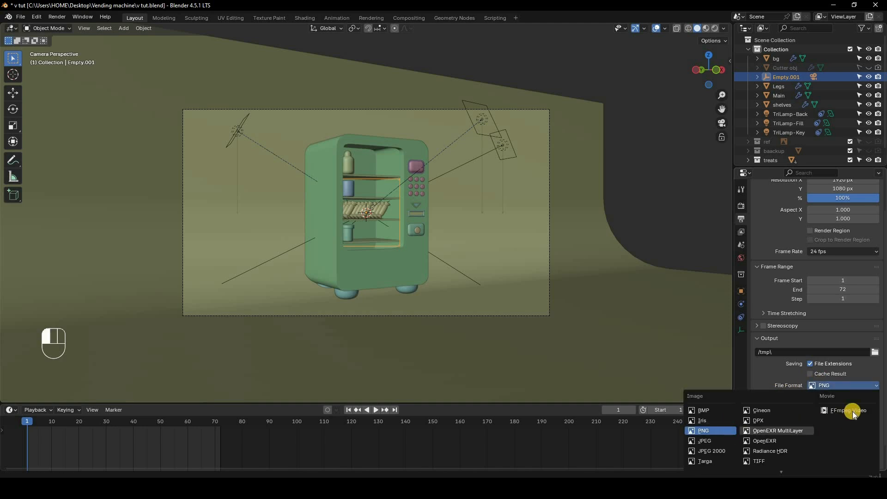
click(838, 411)
Check the color management settings for the video output alongside the render settings.
click(782, 416)
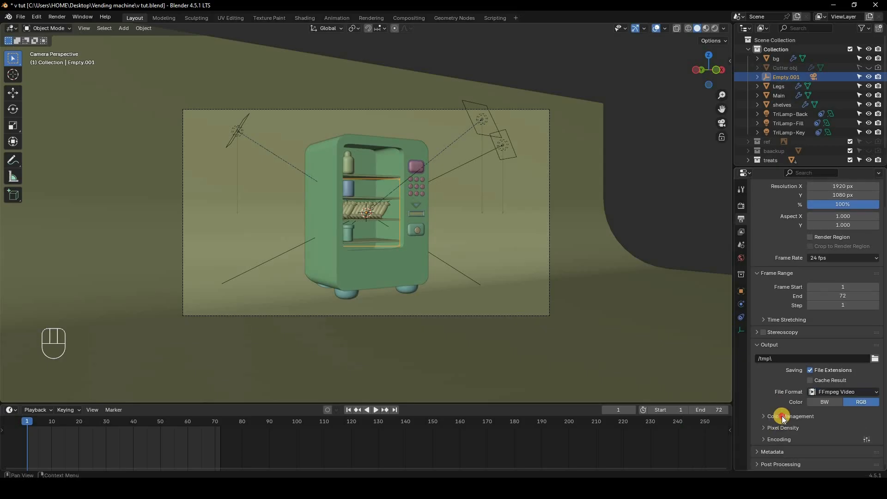
scroll(819, 360, down, 4)
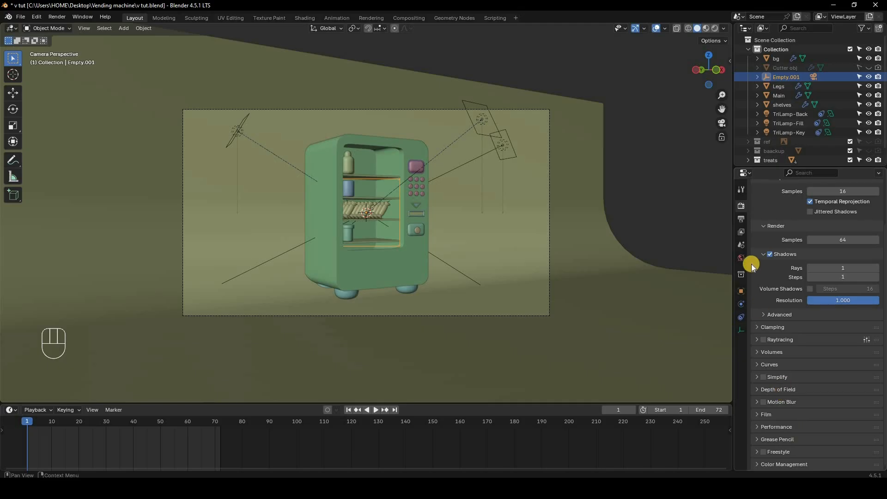
click(741, 219)
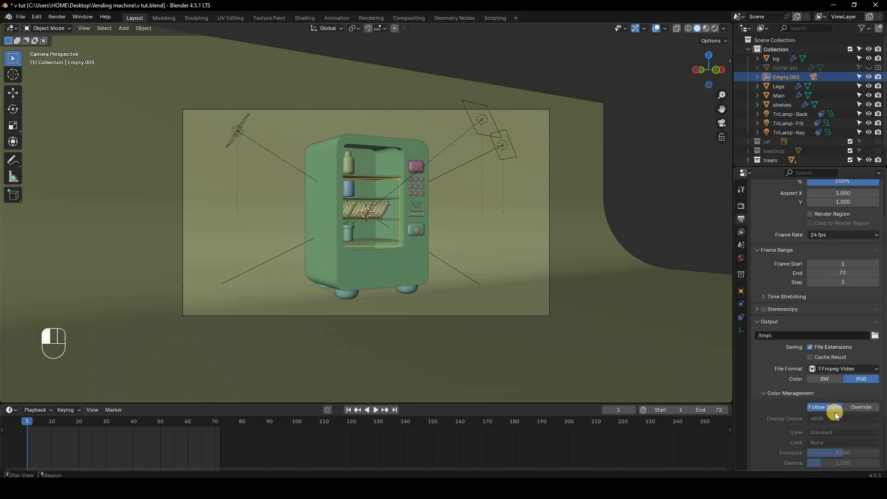
scroll(789, 393, down, 3)
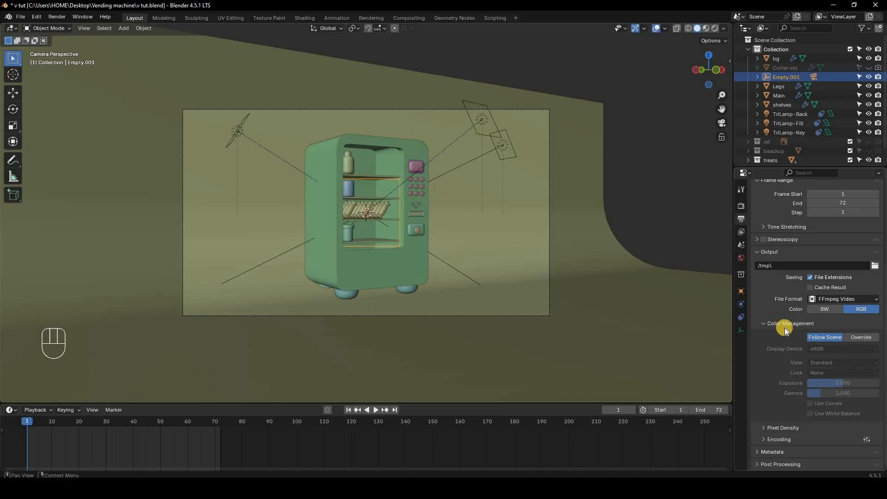
Set the video encoding to the MPEG-4 (divx) codec with Constant Bitrate output quality.
click(791, 440)
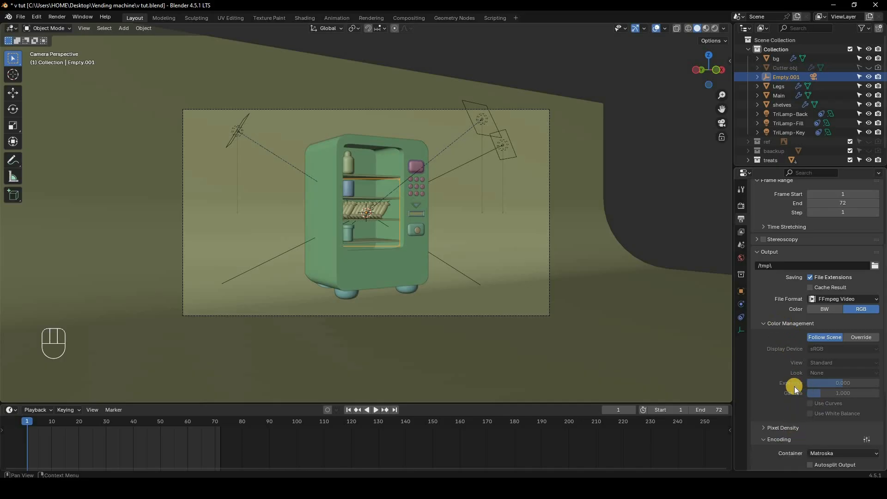
click(790, 323)
scroll(829, 348, down, 2)
click(833, 348)
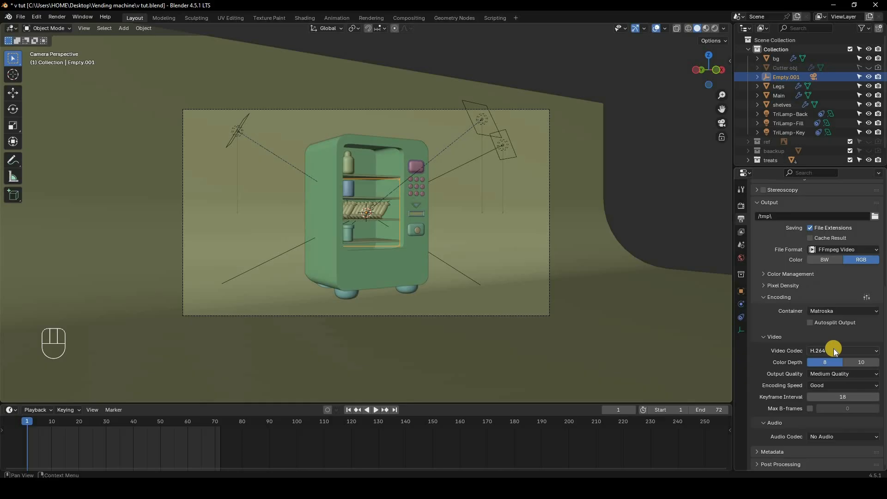
click(833, 350)
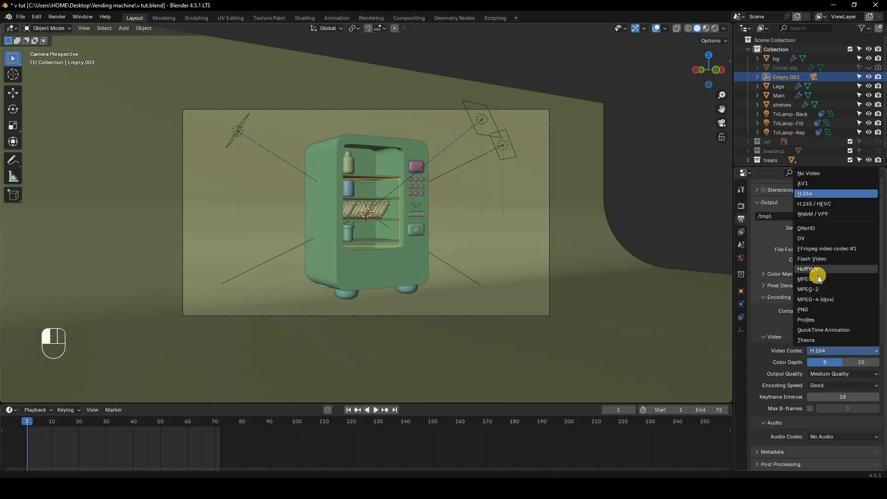
click(830, 300)
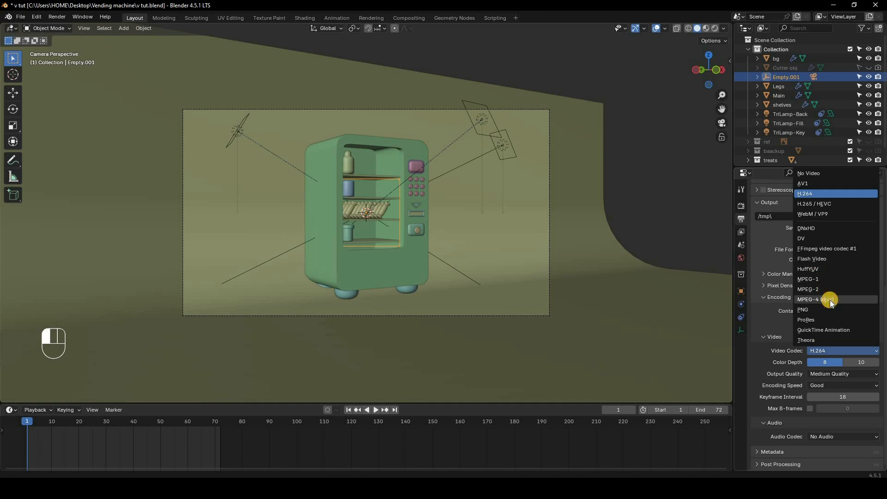
click(837, 375)
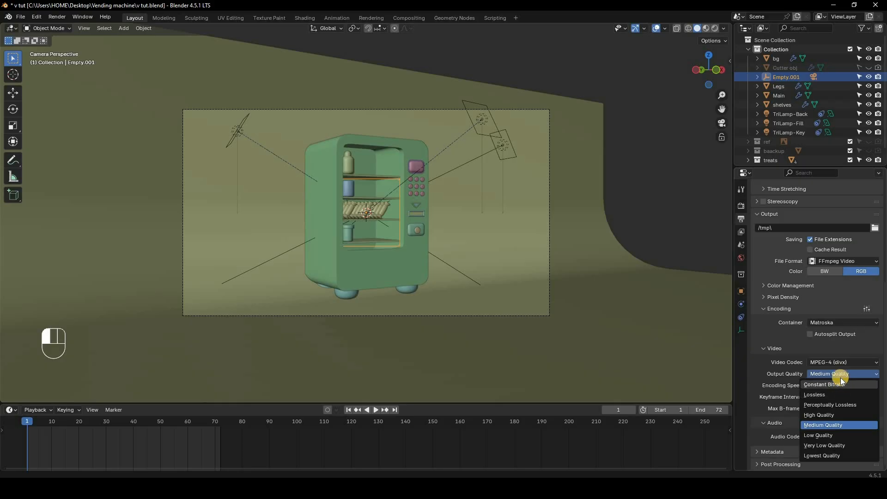
click(840, 384)
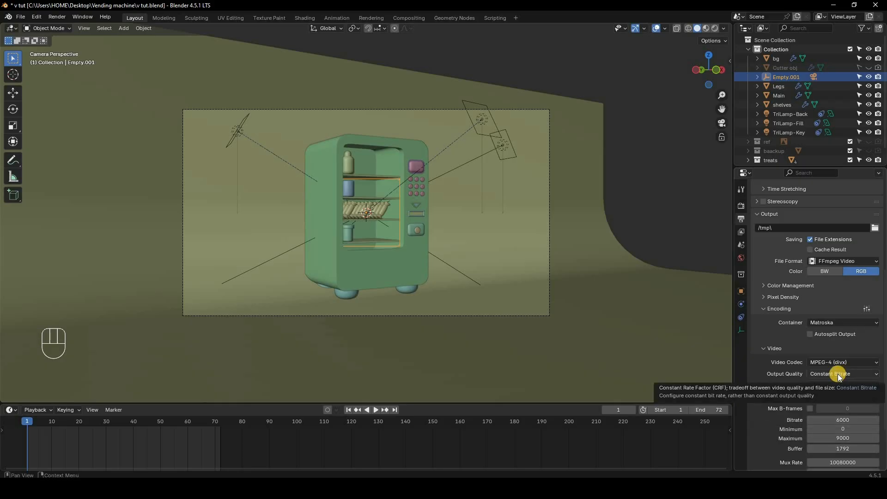
Keyframe the empty's rotation at frame 1, and again at frame 72 with the Z rotation set to 30°.
click(741, 291)
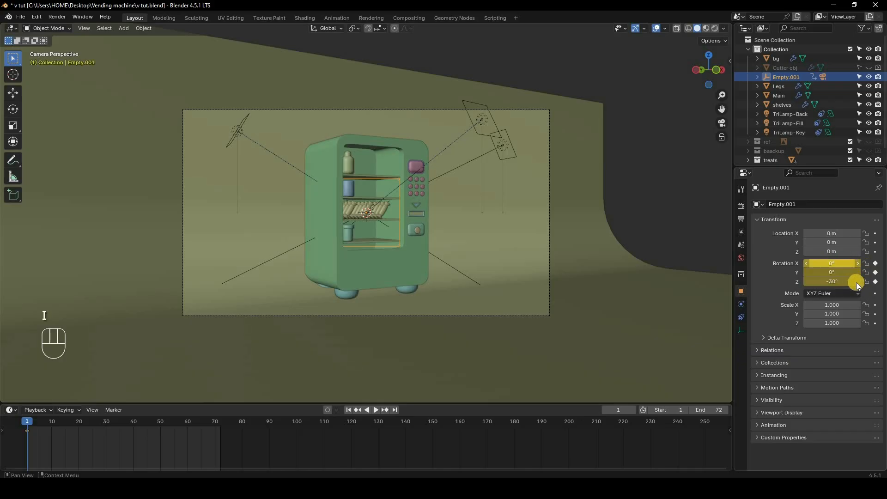
key(i)
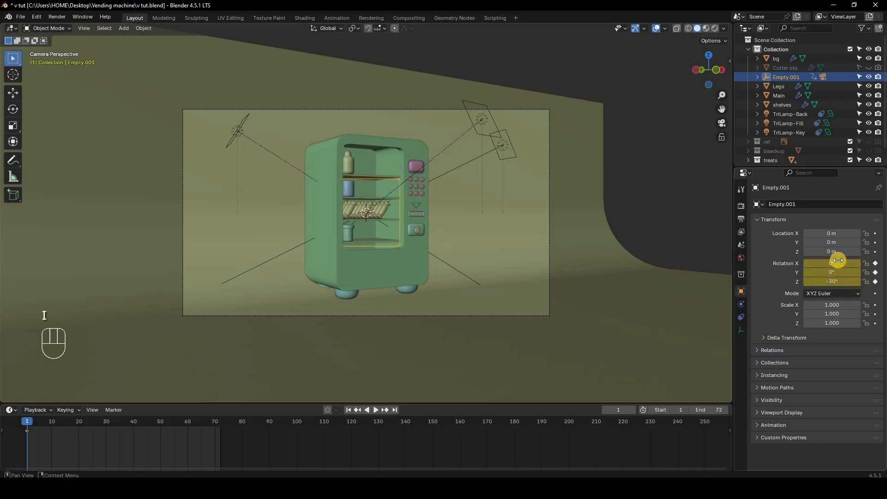
drag(30, 422, 220, 429)
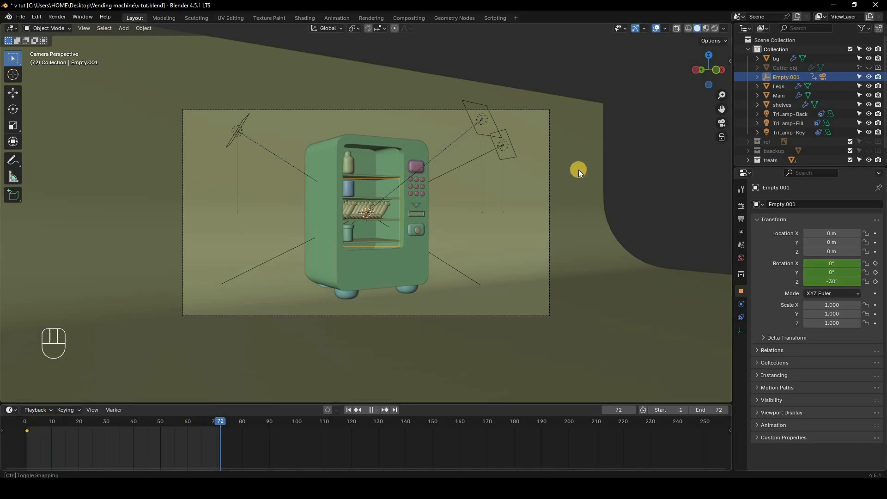
click(842, 283)
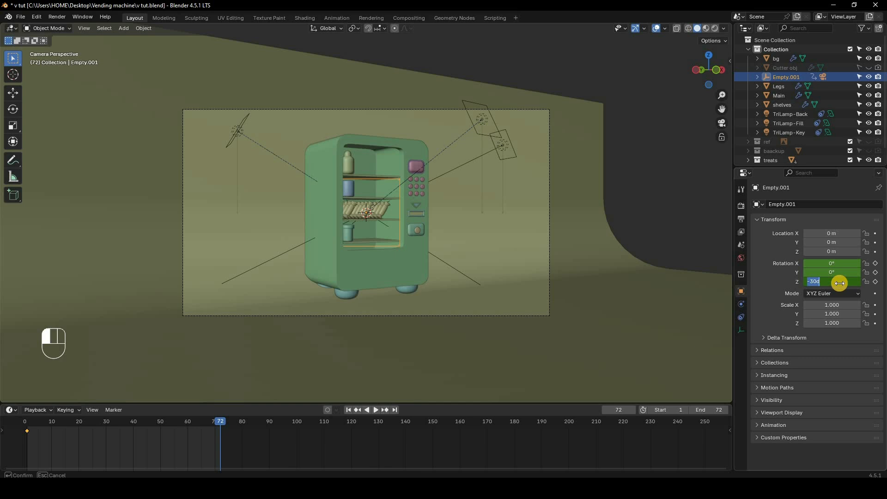
text(30)
key(Return)
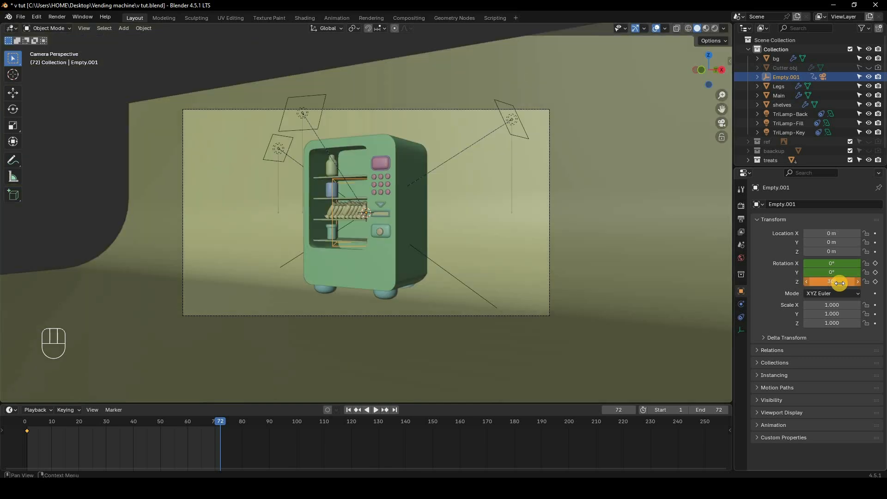
key(i)
Scrub the timeline back to frame 1 and play the camera orbit animation.
drag(218, 424, 22, 427)
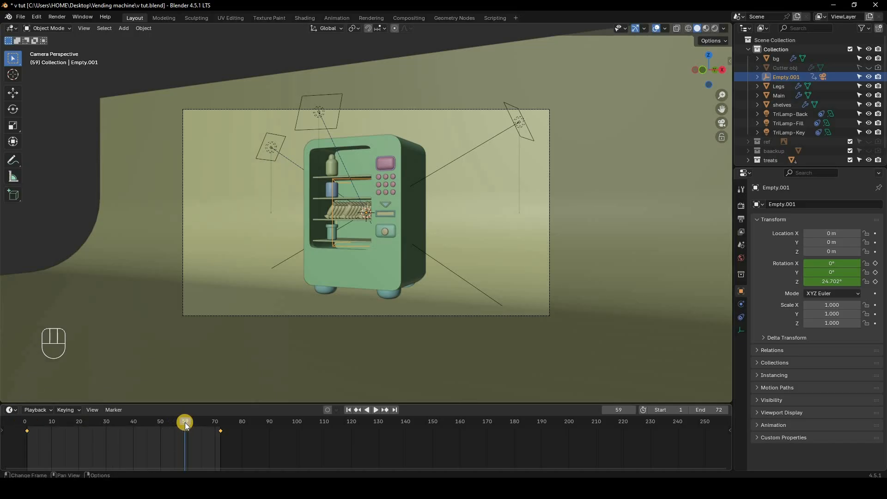
drag(98, 422, 27, 423)
click(373, 411)
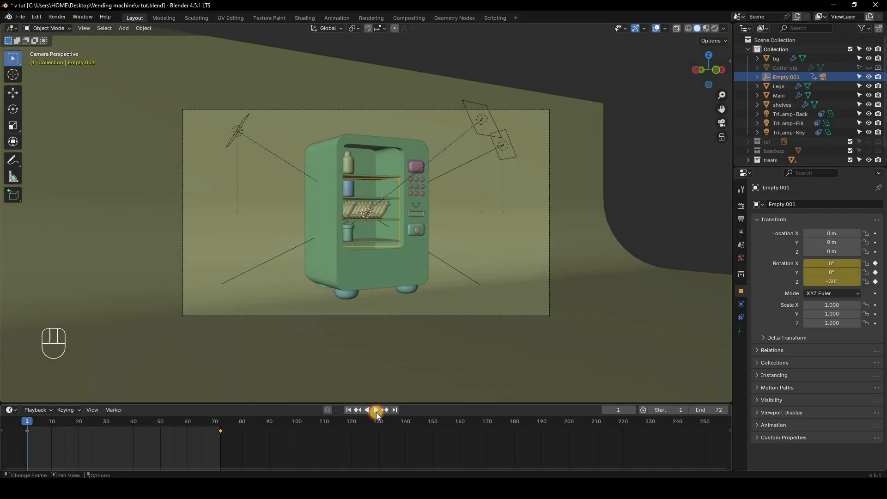
Play the camera orbit from frame 1, then return to the start and scrub through to frame 69 to check its easing.
click(377, 411)
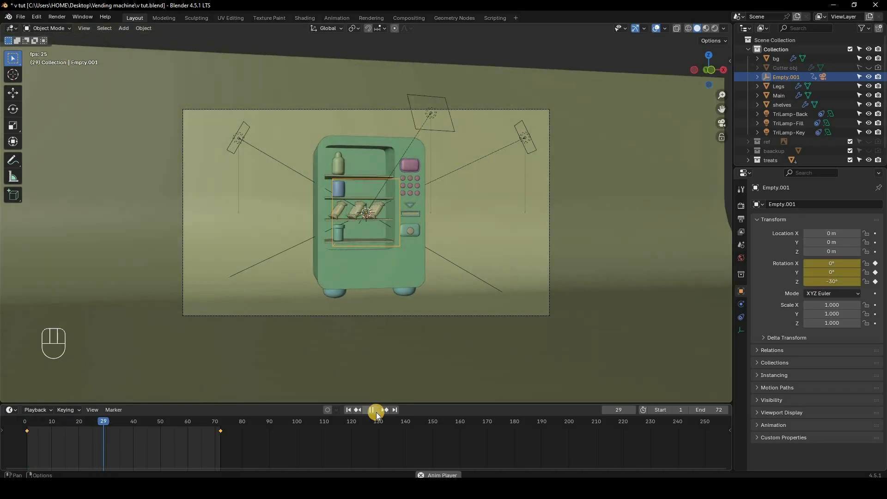
click(28, 424)
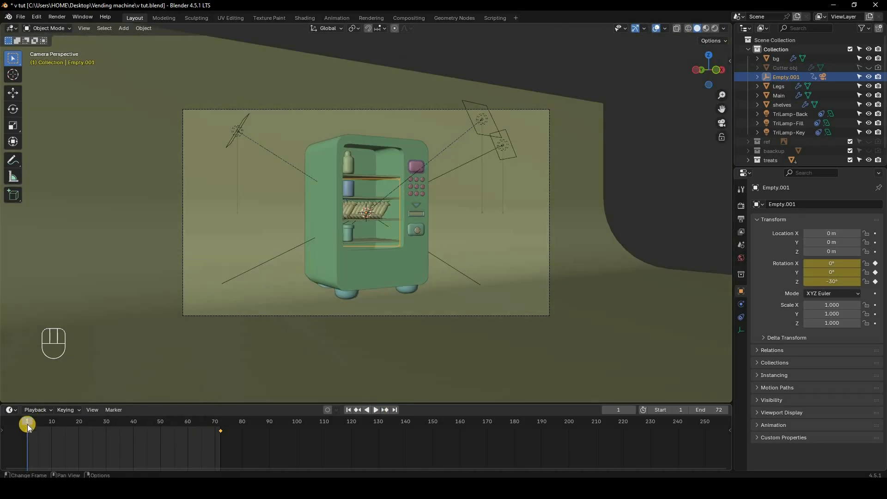
drag(28, 425, 222, 431)
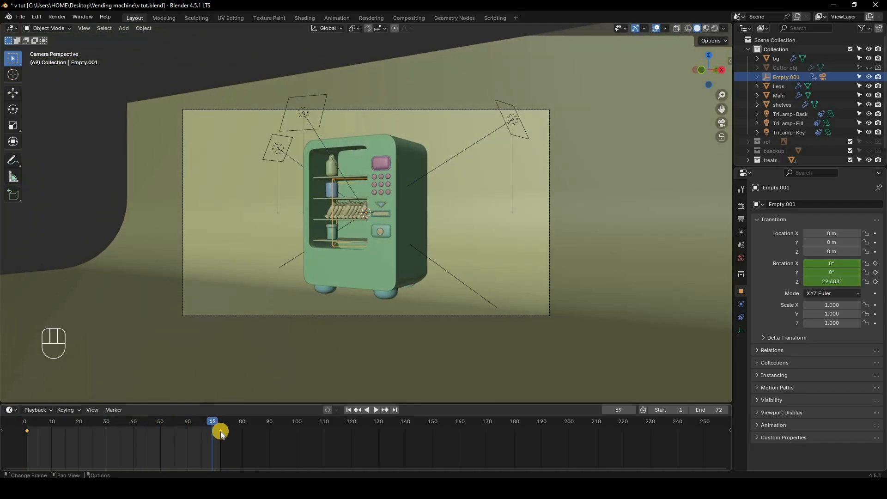
Set the interpolation mode of the empty's rotation keyframes to Linear and play the orbit from the start to check it.
right_click(220, 431)
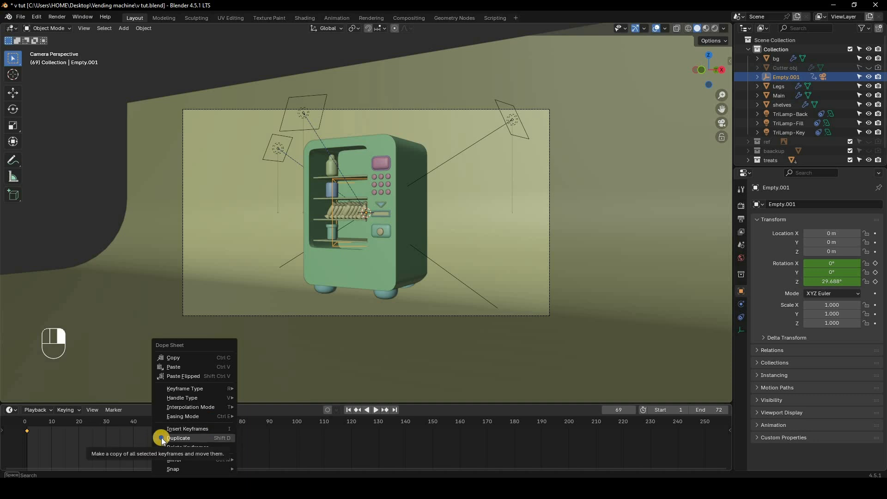
key(Escape)
right_click(220, 436)
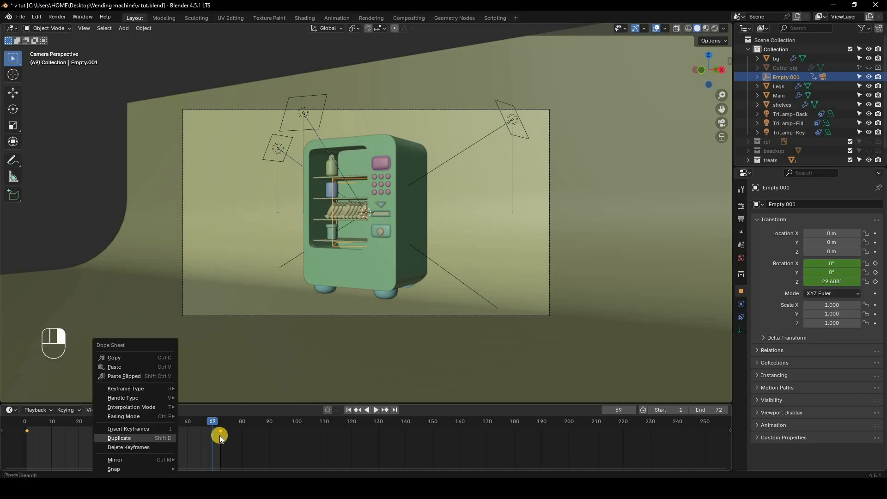
key(Escape)
right_click(146, 440)
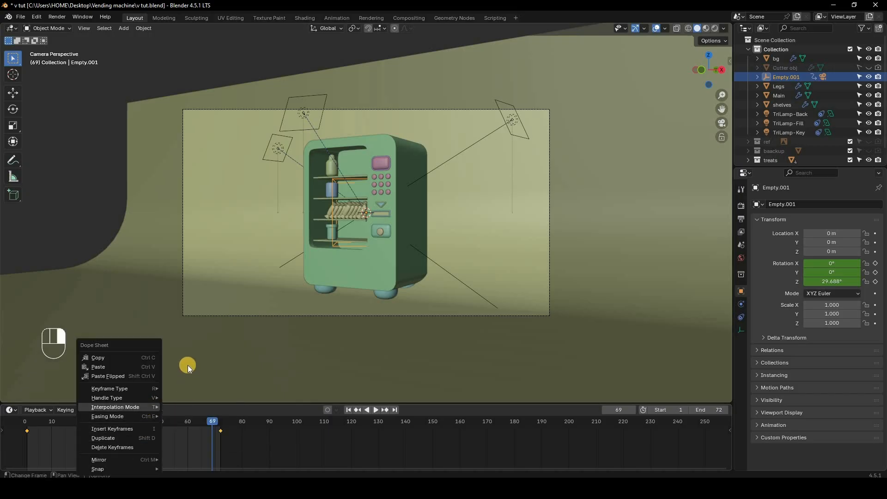
mouse_move(151, 408)
drag(212, 420, 27, 436)
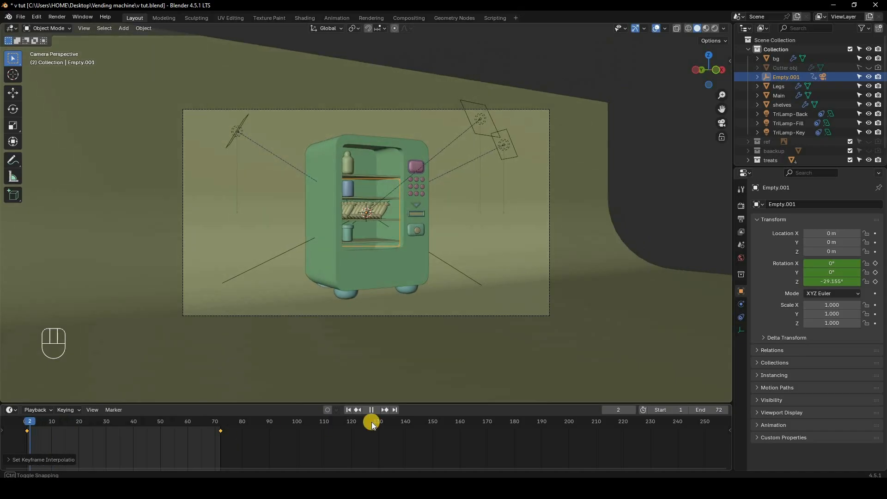
click(375, 411)
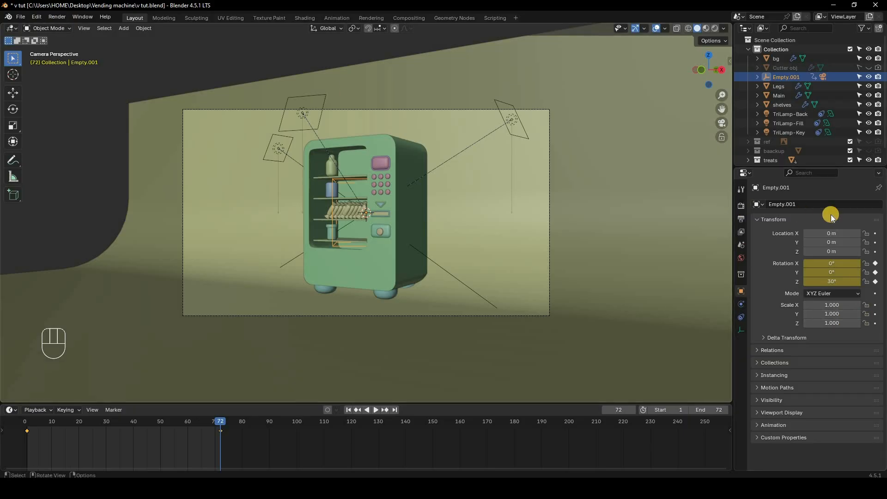
Review the output settings for the animation, including the save folder, FFmpeg Video file format and Matroska container.
click(740, 205)
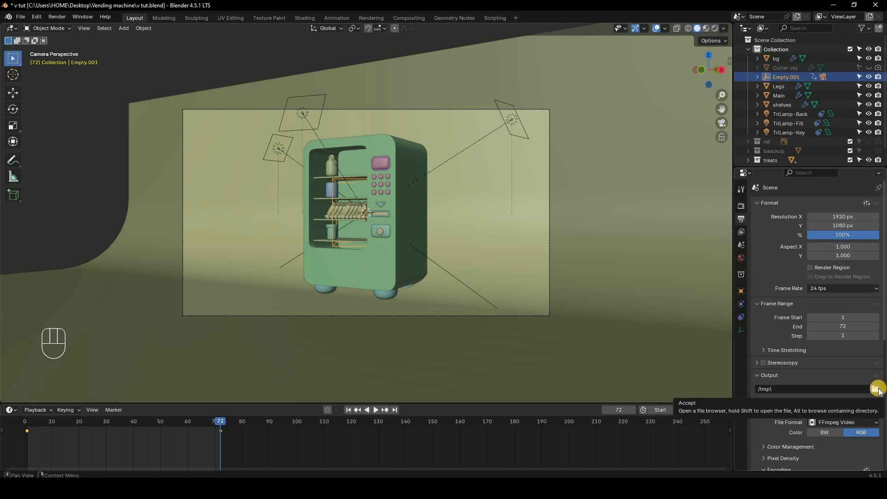
click(875, 389)
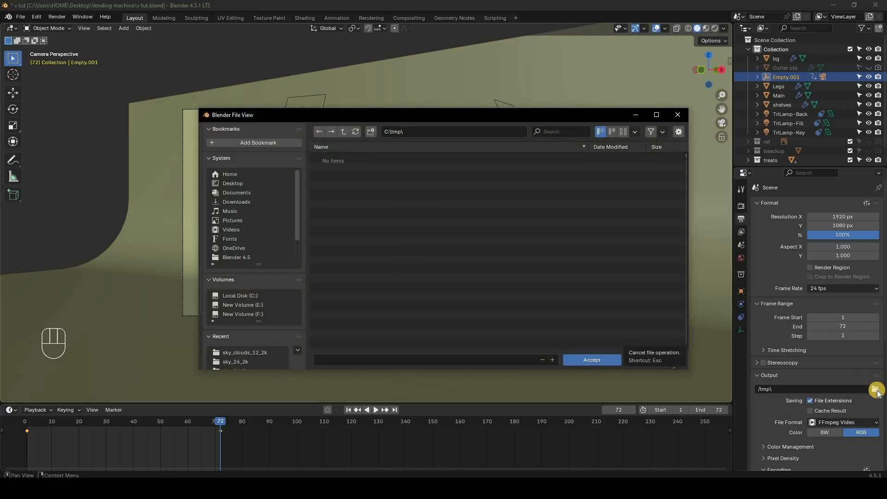
key(Escape)
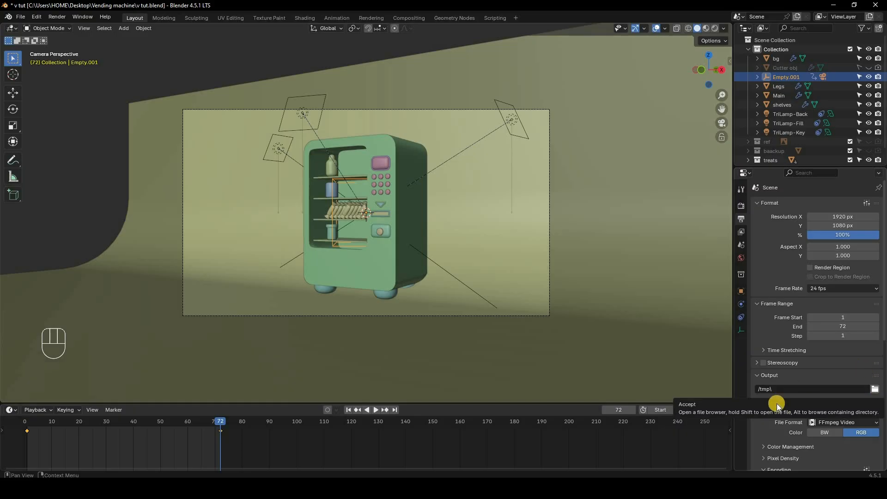
scroll(777, 423, down, 1)
scroll(778, 423, down, 5)
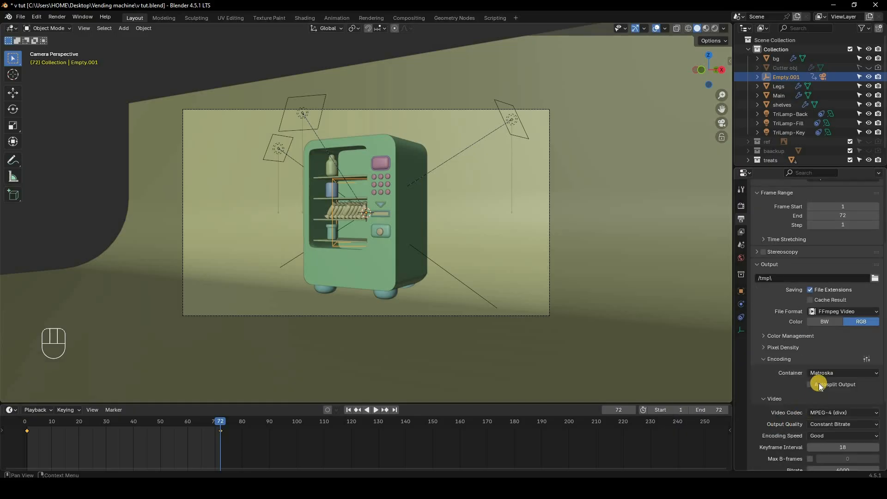
click(834, 373)
scroll(779, 377, up, 6)
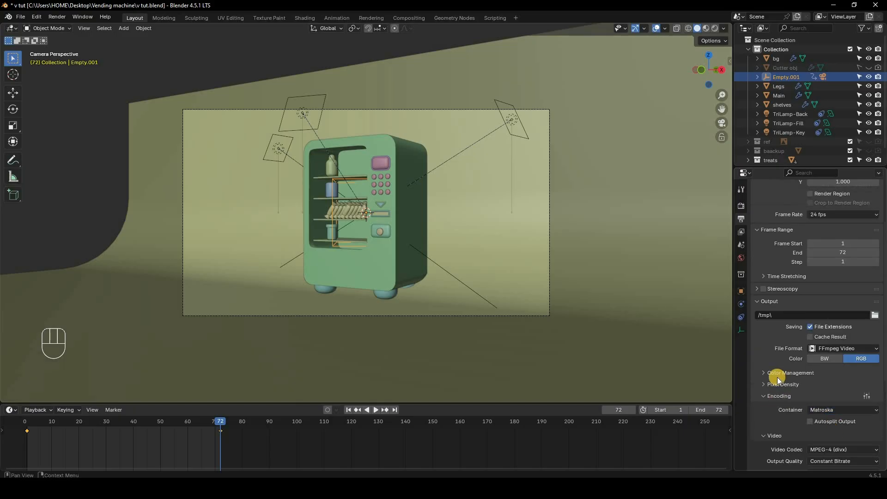
Check the render engine settings, render a still image of frame 72 to inspect the lighting and colors, and close the result.
click(741, 208)
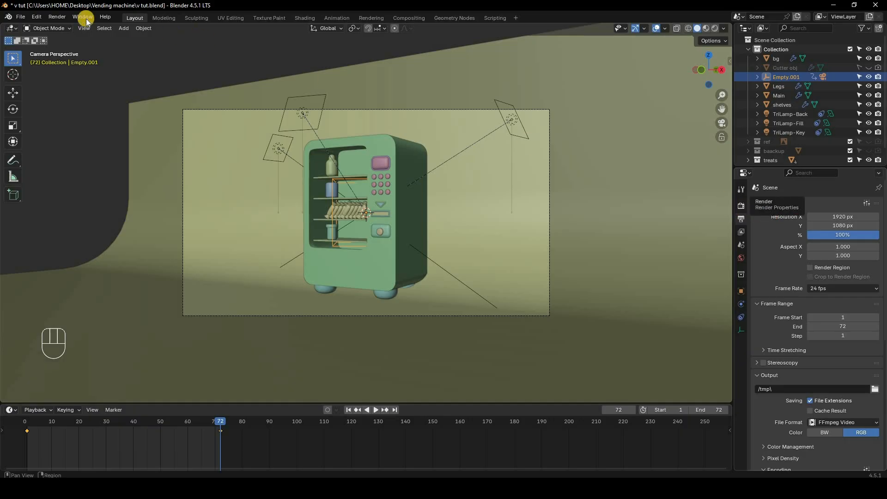
click(56, 18)
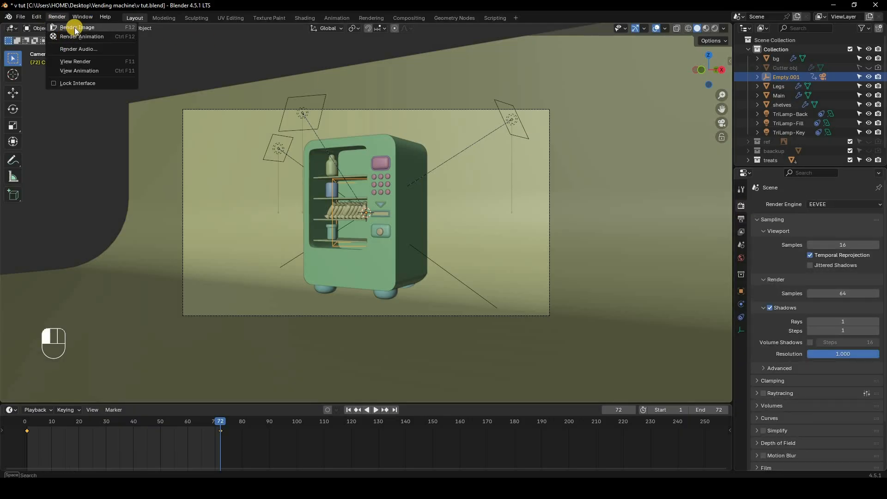
click(74, 27)
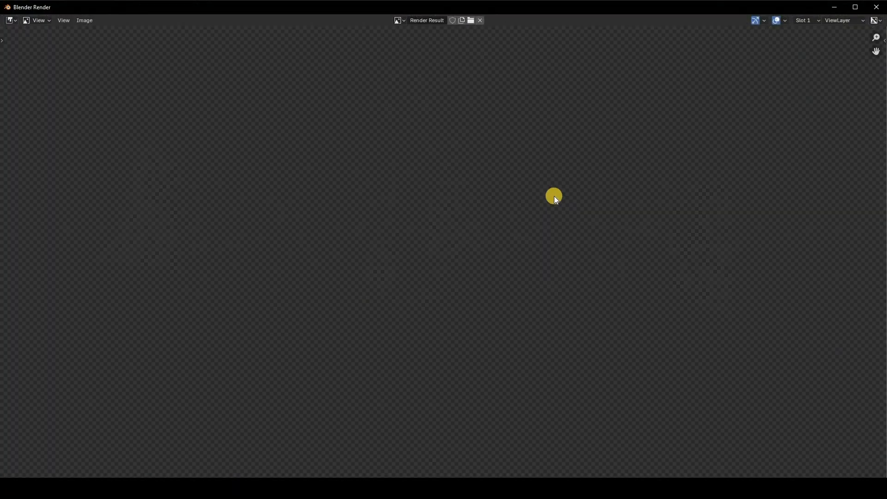
scroll(444, 303, down, 1)
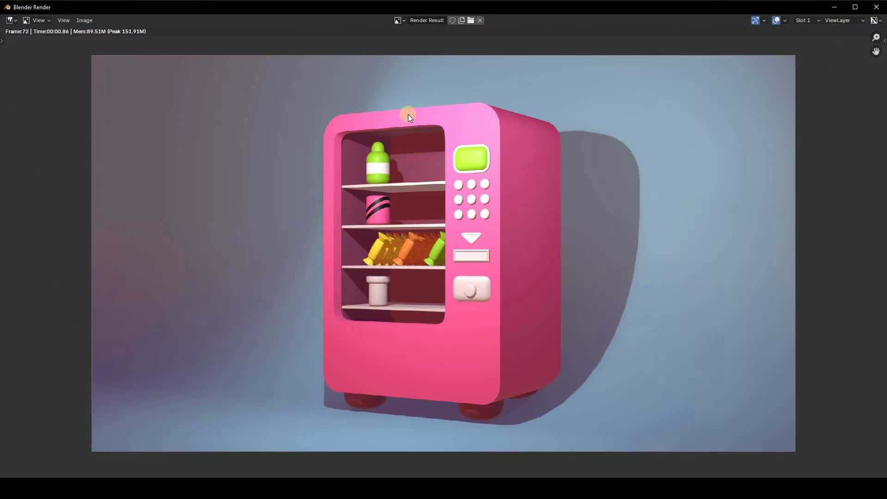
key(Escape)
click(57, 17)
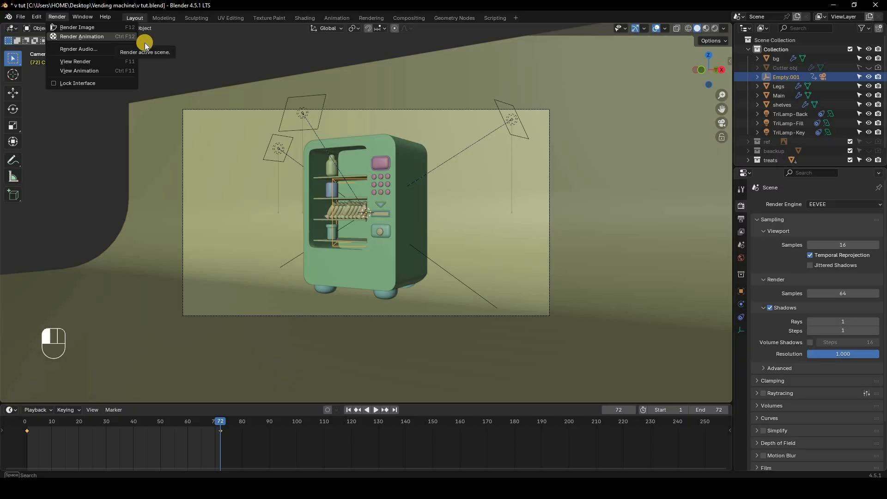
click(225, 67)
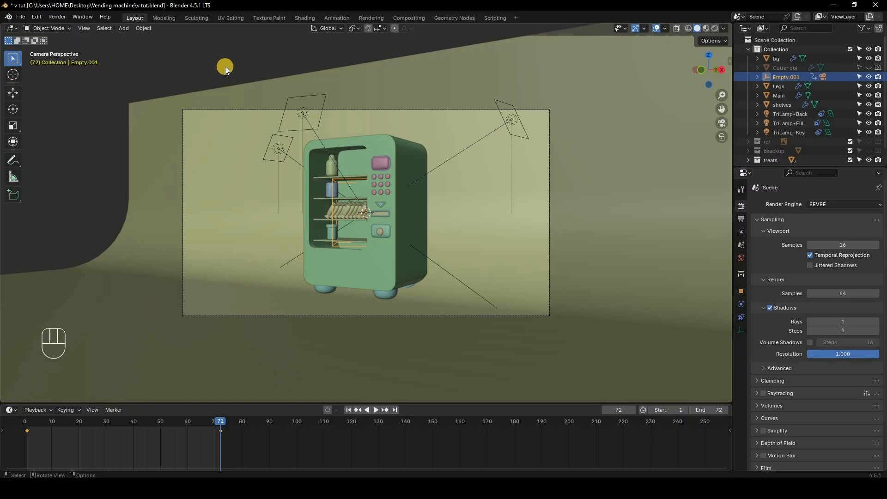